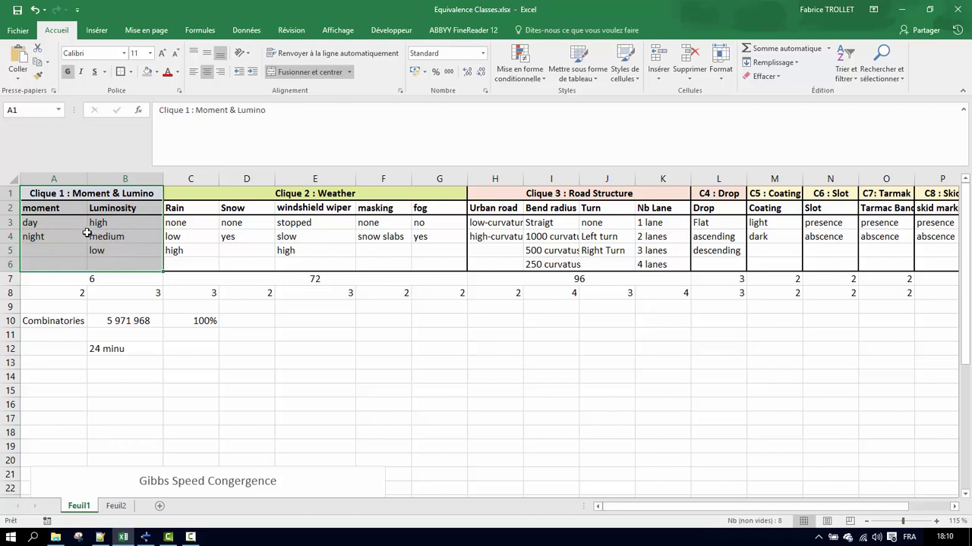
- Examine the Clique 2 Weather variables and their values, including the rain, snow and fog columns
left_click(178, 207)
left_click_drag(179, 207, 424, 208)
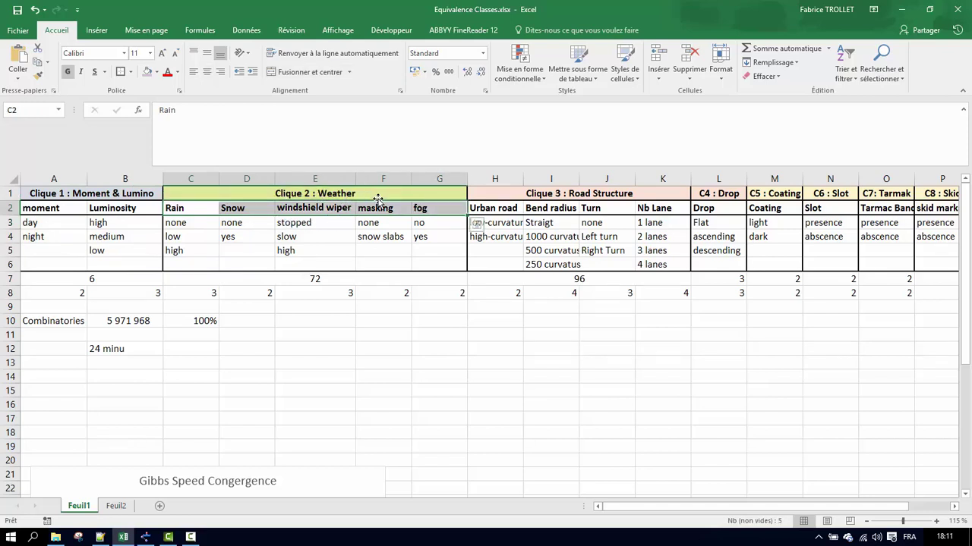
left_click(183, 210)
left_click_drag(190, 224, 189, 252)
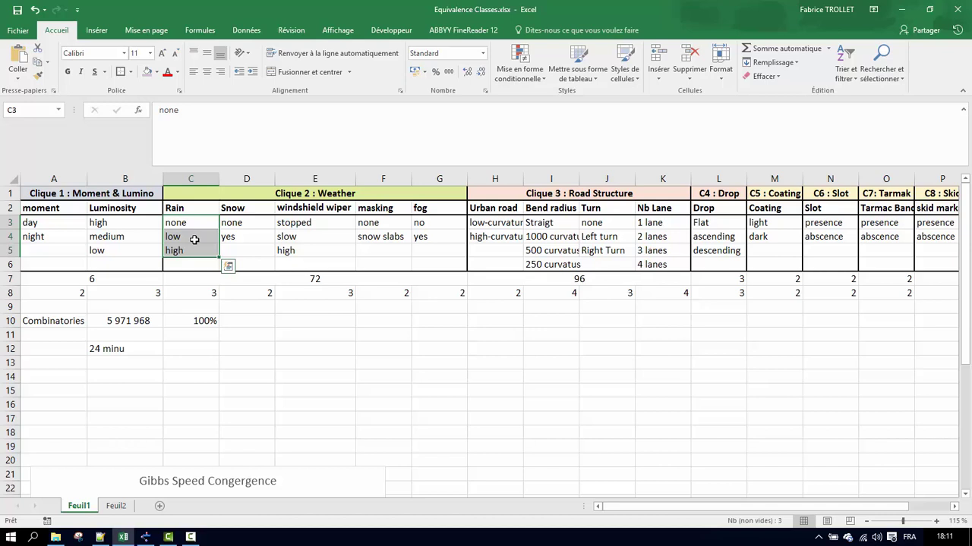
left_click(240, 211)
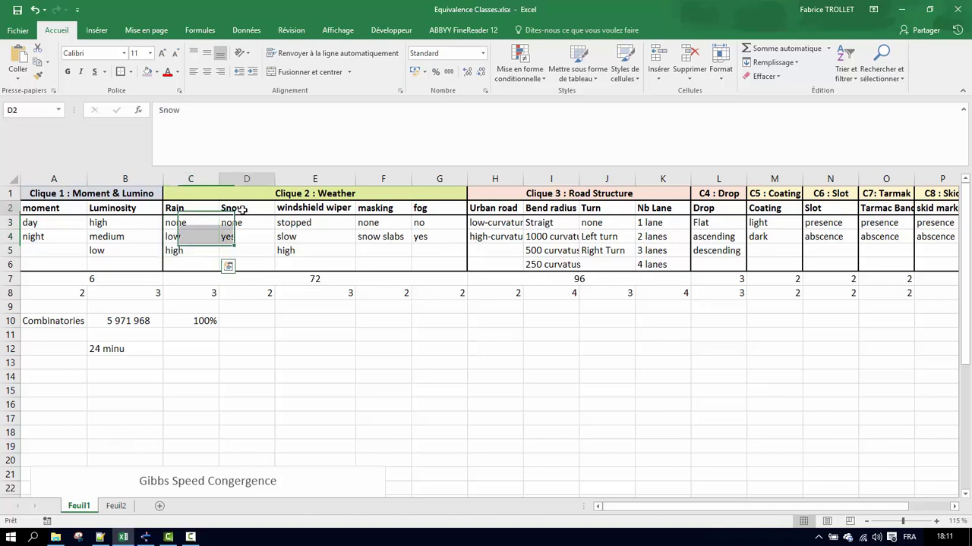
left_click_drag(245, 222, 245, 234)
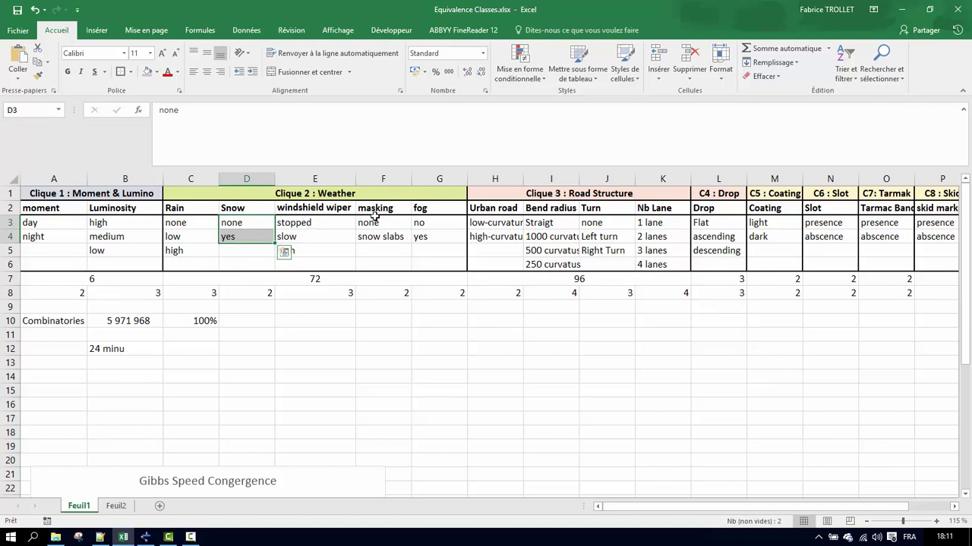
left_click_drag(379, 223, 422, 236)
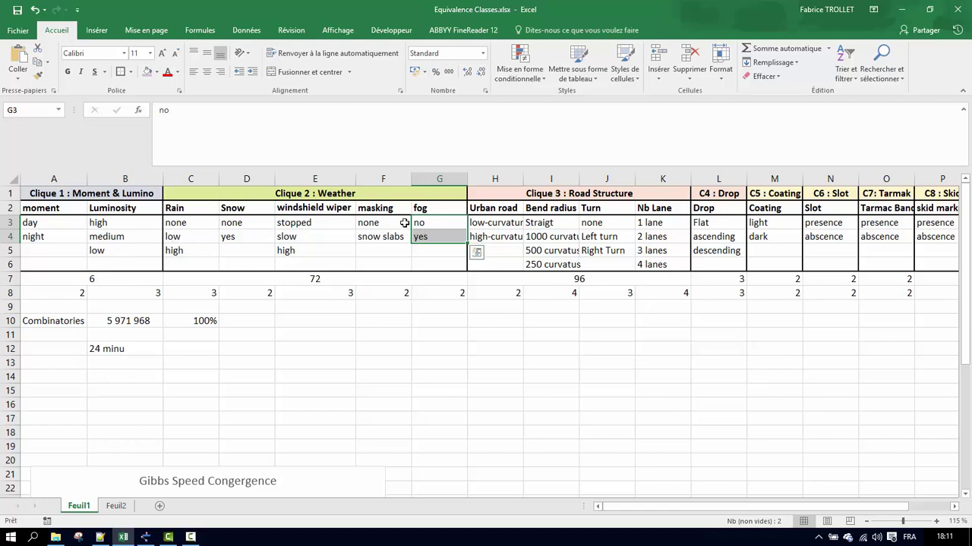
left_click(185, 236)
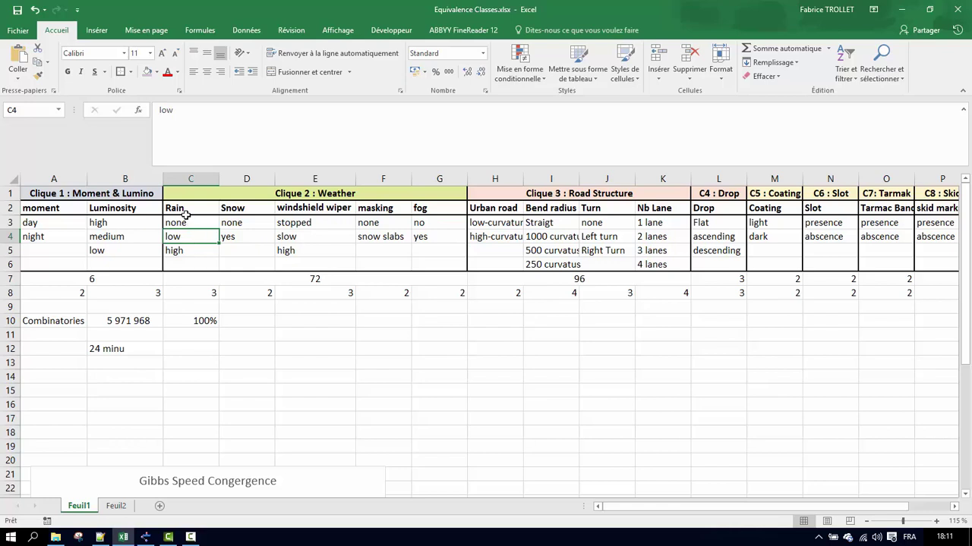
key("Right")
left_click(254, 221)
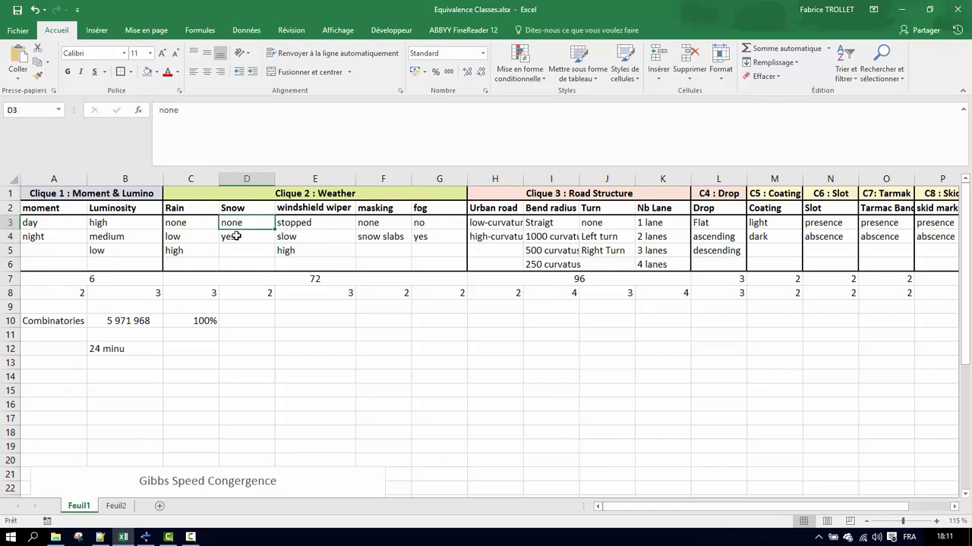
left_click(252, 237)
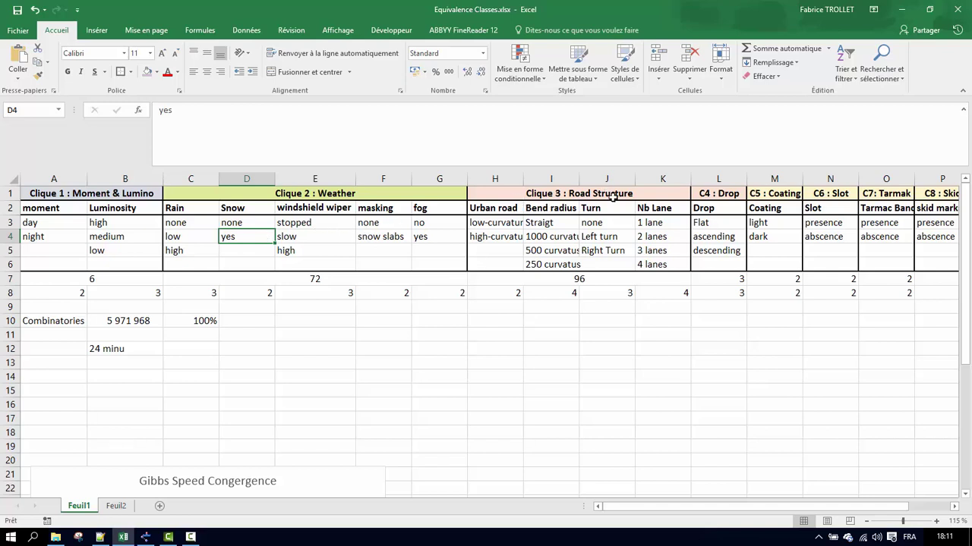
- Review the Clique 3 Road Structure columns and the remaining classes from C4 Drop through C9 Perturbation
mouse_move(502, 195)
left_mouse_down()
mouse_move(617, 214)
mouse_move(630, 258)
left_mouse_up()
mouse_move(494, 222)
left_mouse_down()
mouse_move(657, 240)
mouse_move(657, 258)
mouse_move(660, 207)
left_mouse_up()
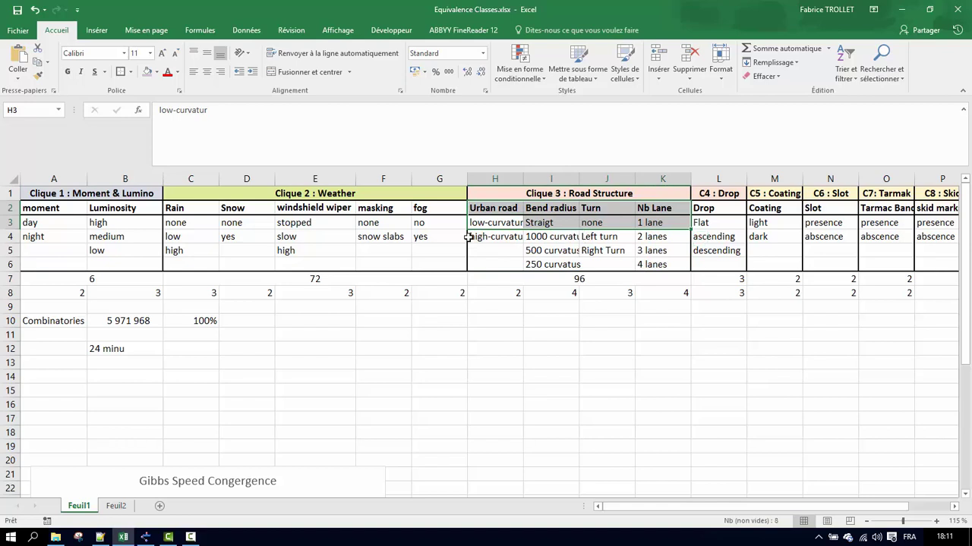
left_click(727, 211)
left_click_drag(732, 507, 790, 507)
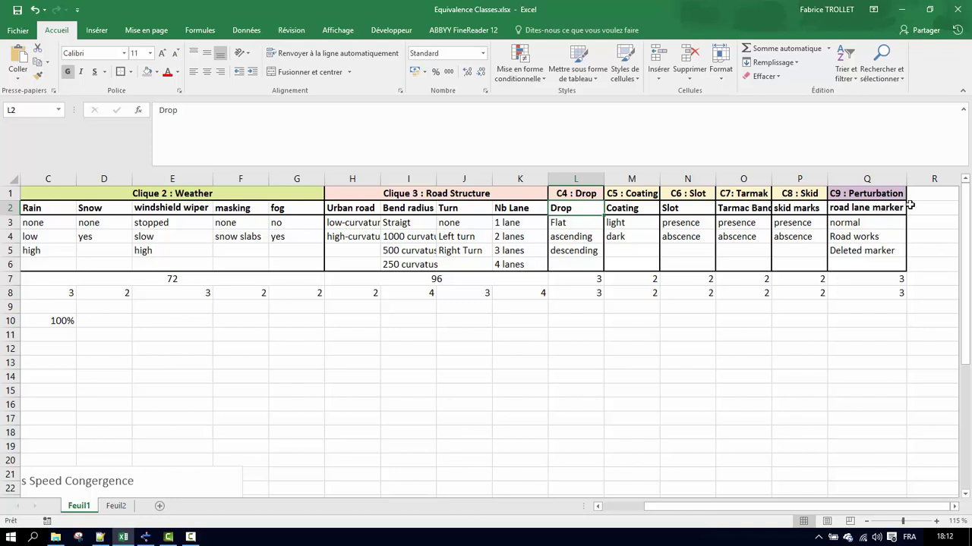
left_click_drag(789, 507, 740, 507)
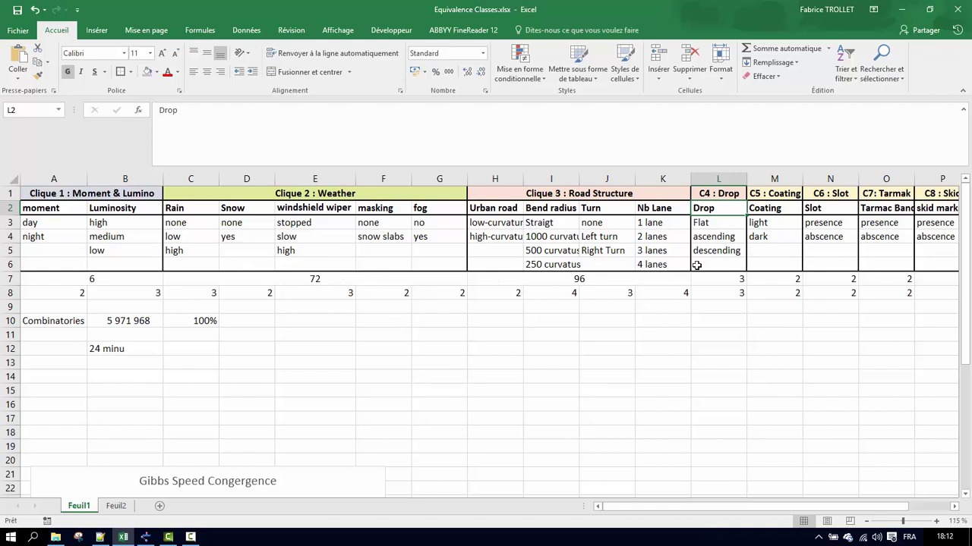
- Inspect the formulas in A8 and B8 that count the moment and Luminosity values, including the source range of A8
left_click(48, 294)
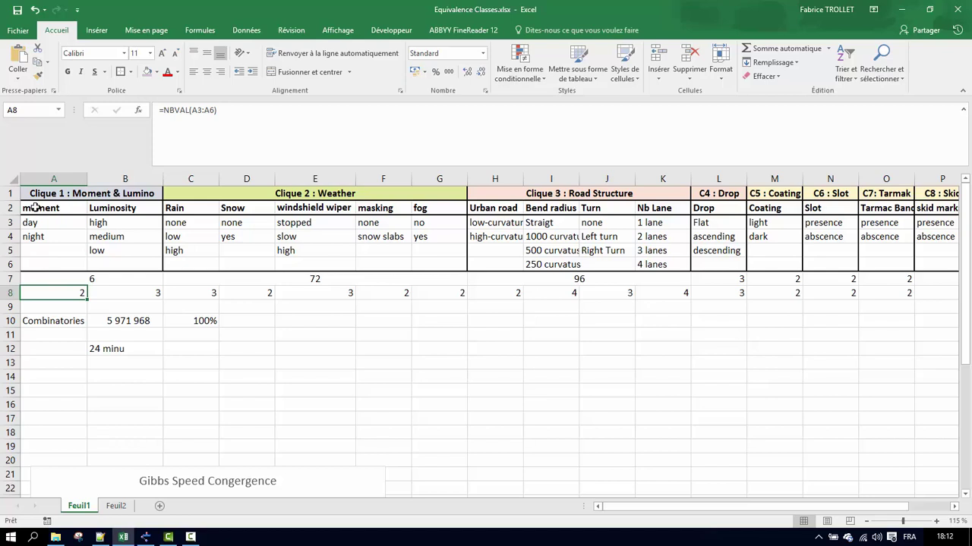
left_click(159, 112)
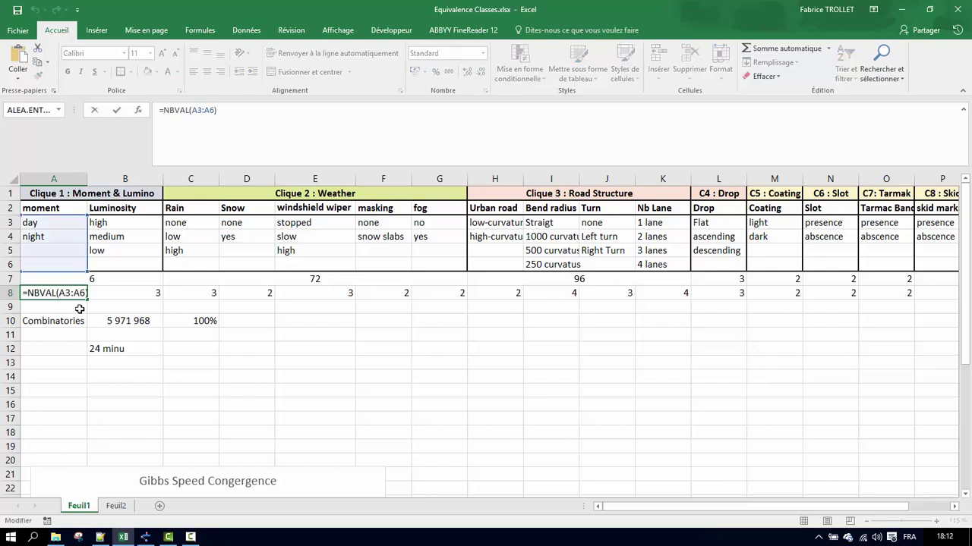
key("Return")
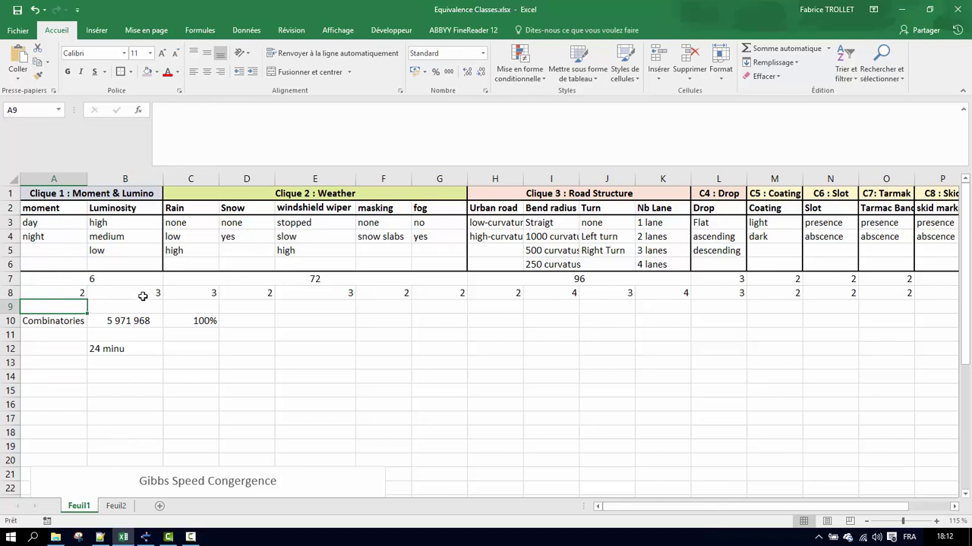
left_click(142, 295)
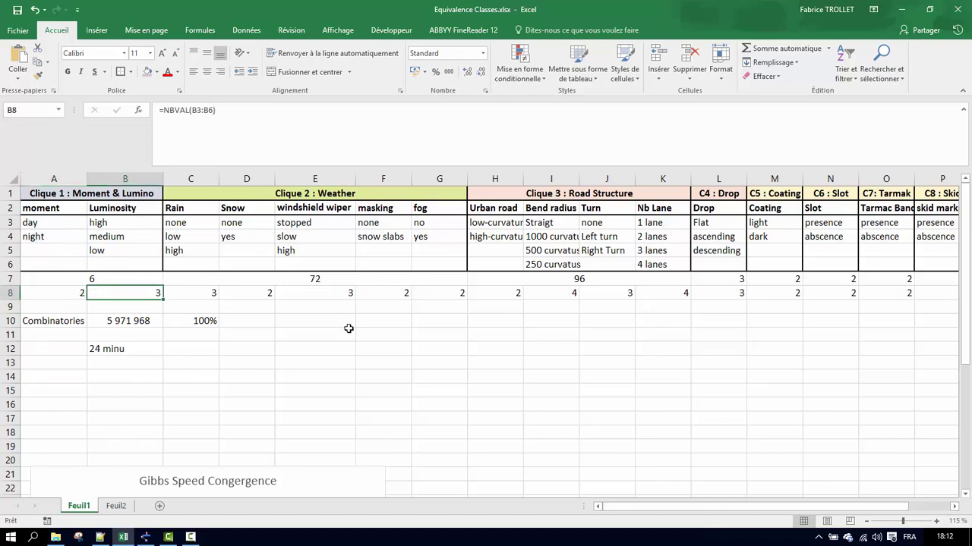
left_click_drag(649, 507, 627, 522)
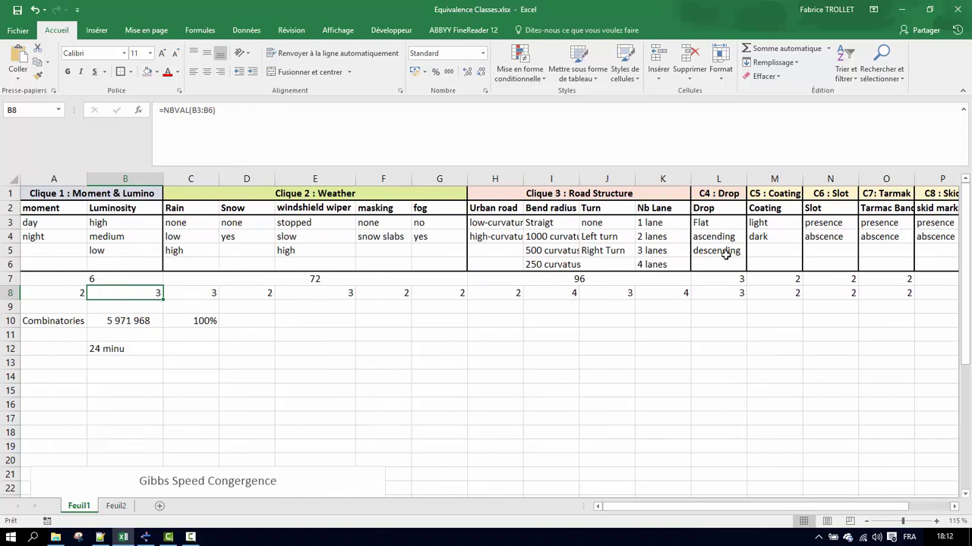
- Inspect the Combinatories formula in B10 and trace the row 8 range it multiplies
left_click(126, 323)
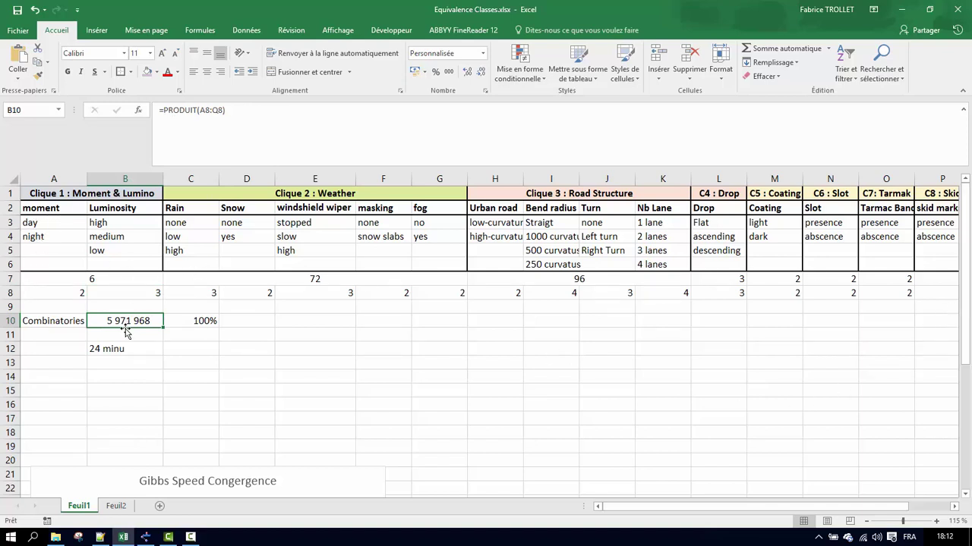
left_click(163, 110)
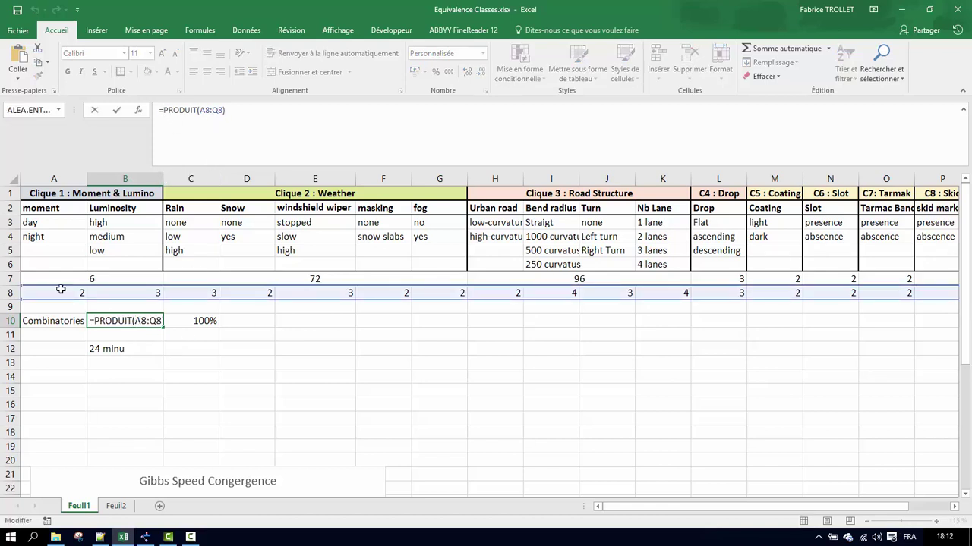
left_click_drag(649, 510, 790, 508)
key("Return")
left_click(123, 320)
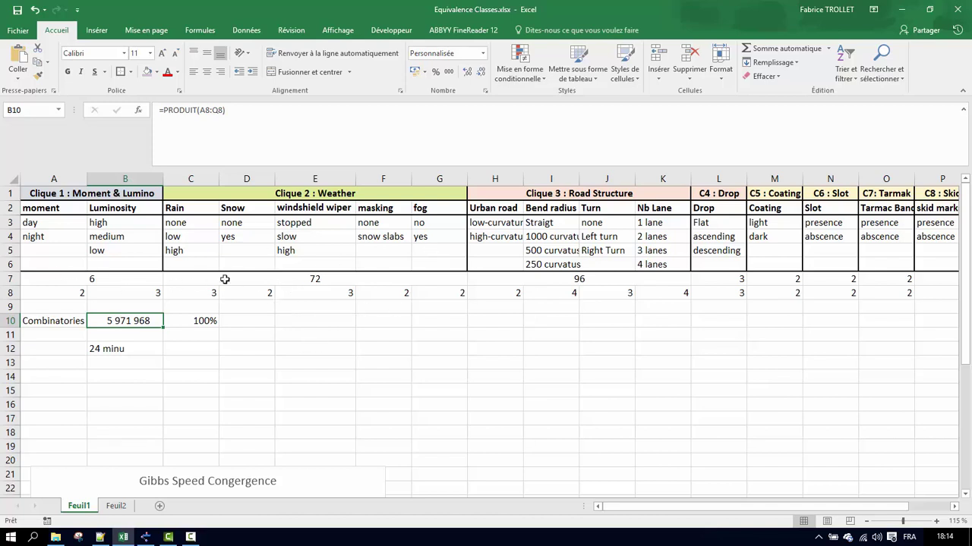
- Examine how the day and night moments pair with the Luminosity values in Clique 1
left_click(40, 225)
left_click(54, 237)
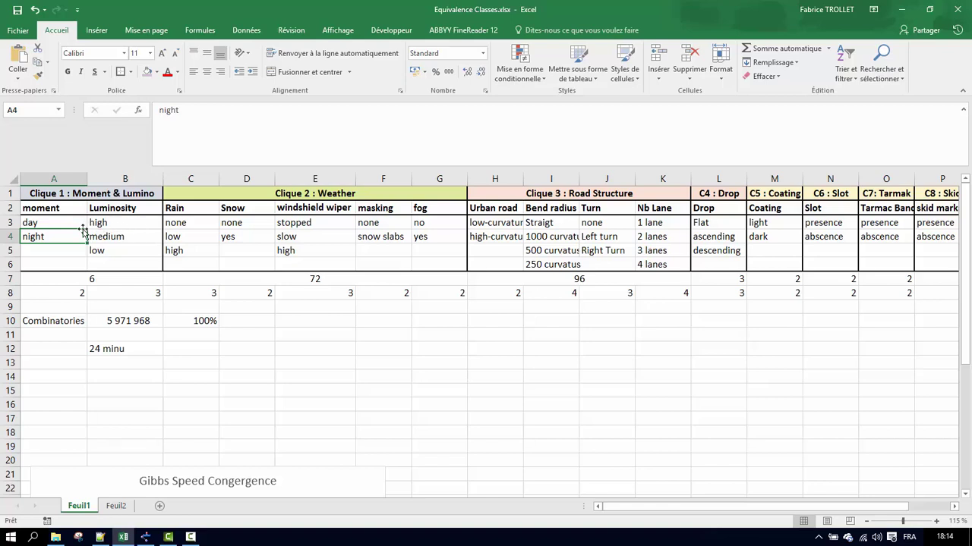
left_click(40, 221)
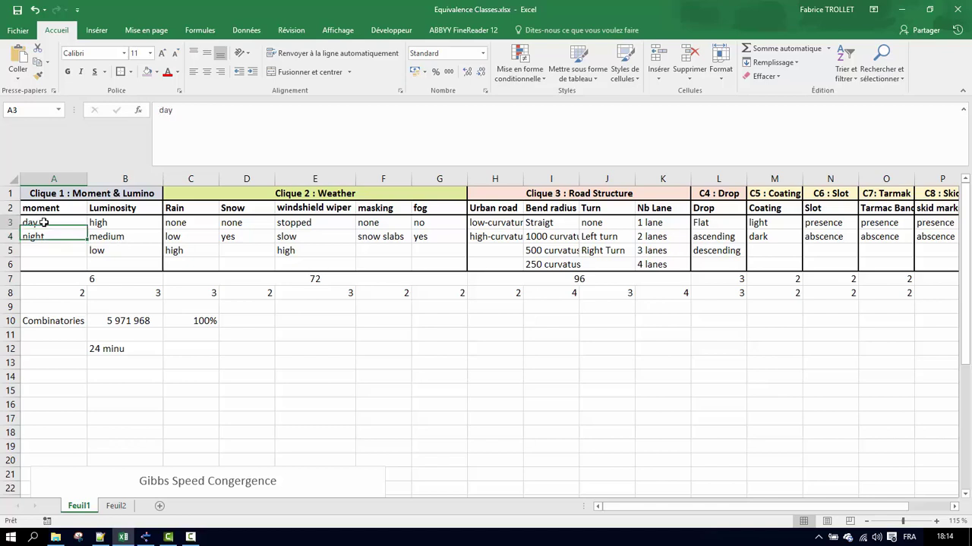
left_click(111, 223)
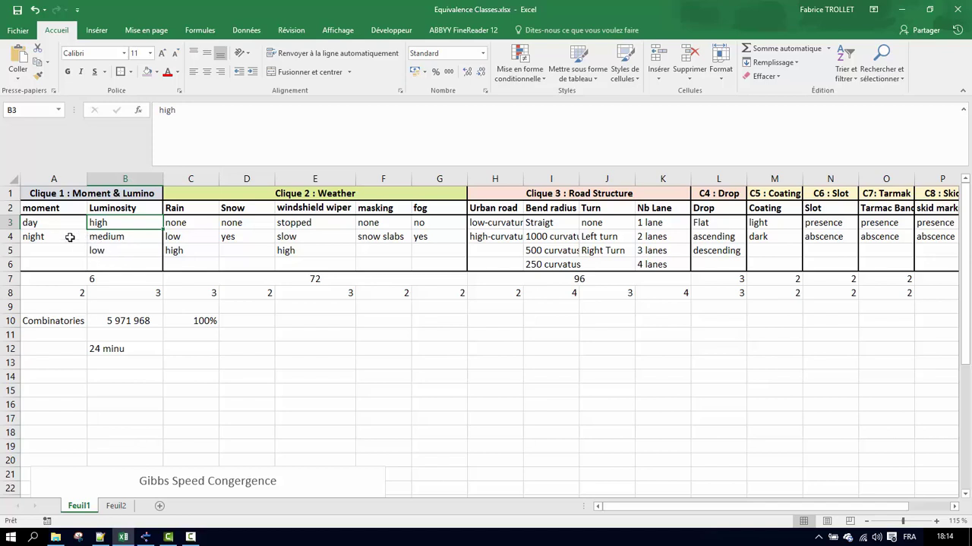
left_click(30, 236)
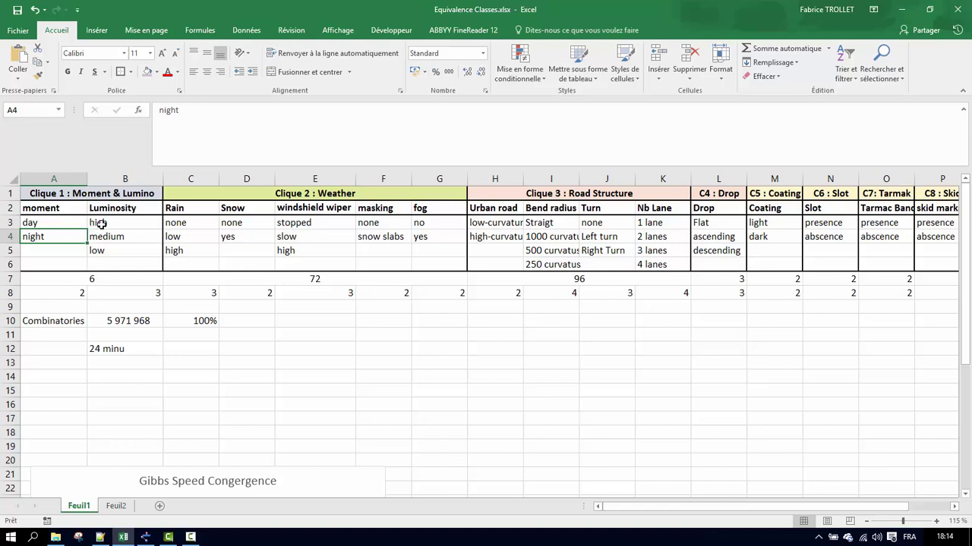
left_click_drag(36, 222, 155, 268)
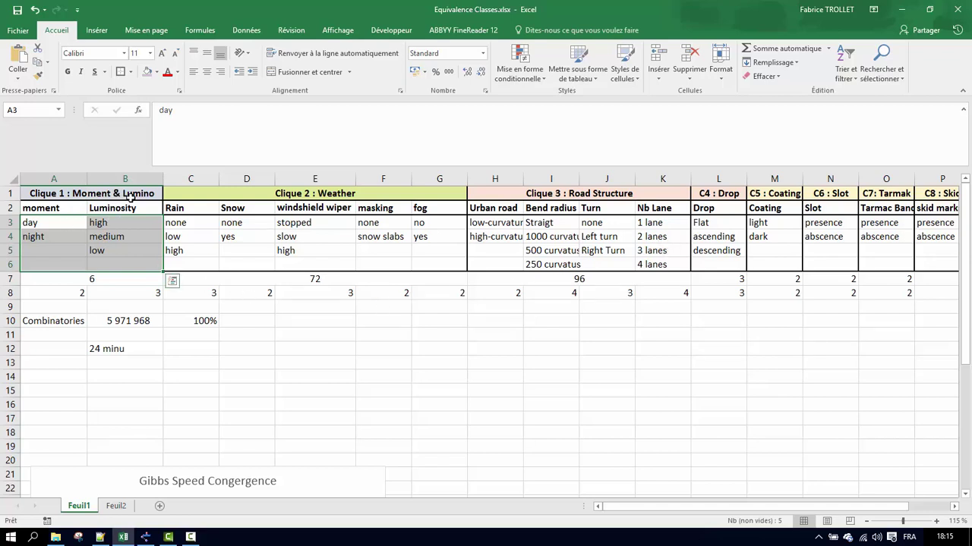
- Compare the full Clique 1 Moment & Lumino block with the Clique 2 Weather block and its values
left_click_drag(137, 195, 139, 267)
left_click_drag(184, 194, 388, 263)
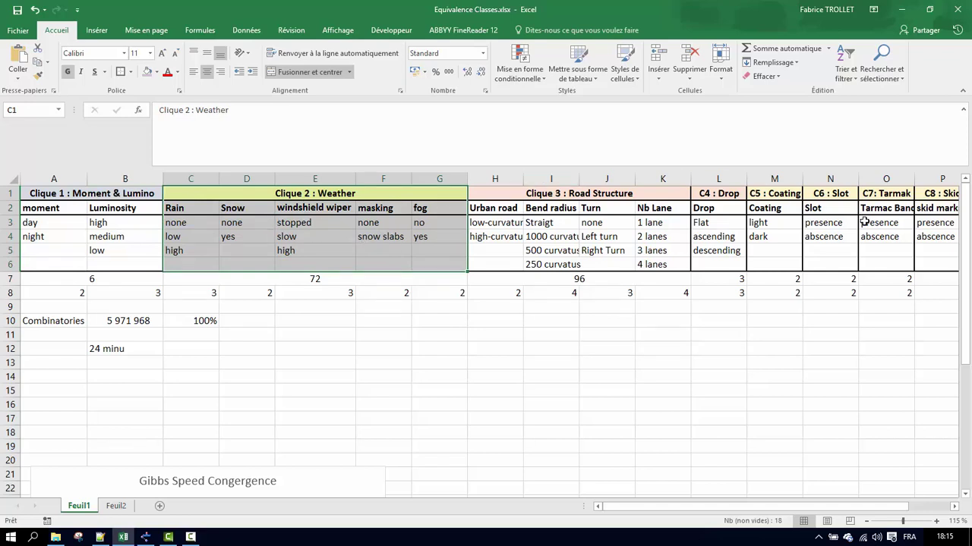
left_click(586, 292)
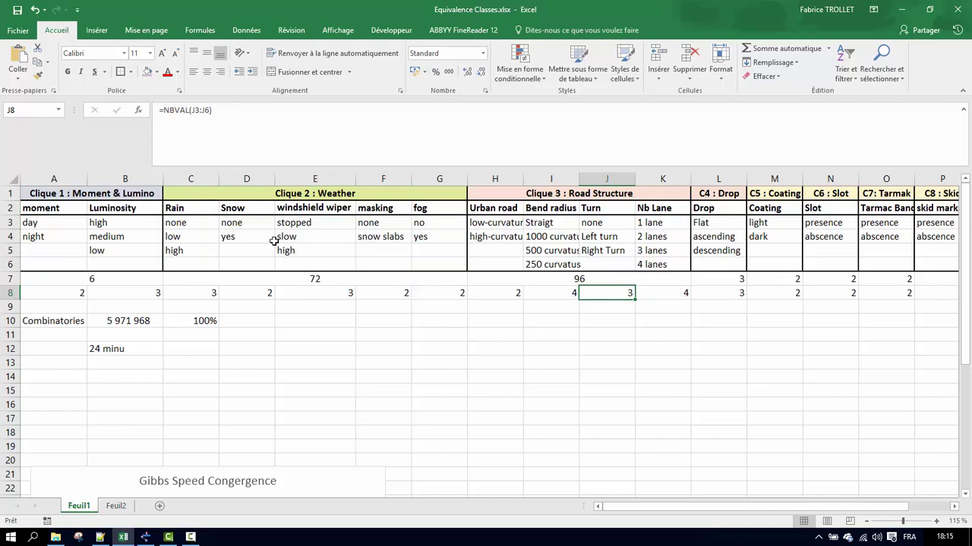
left_click_drag(182, 191, 405, 256)
left_click_drag(186, 190, 397, 265)
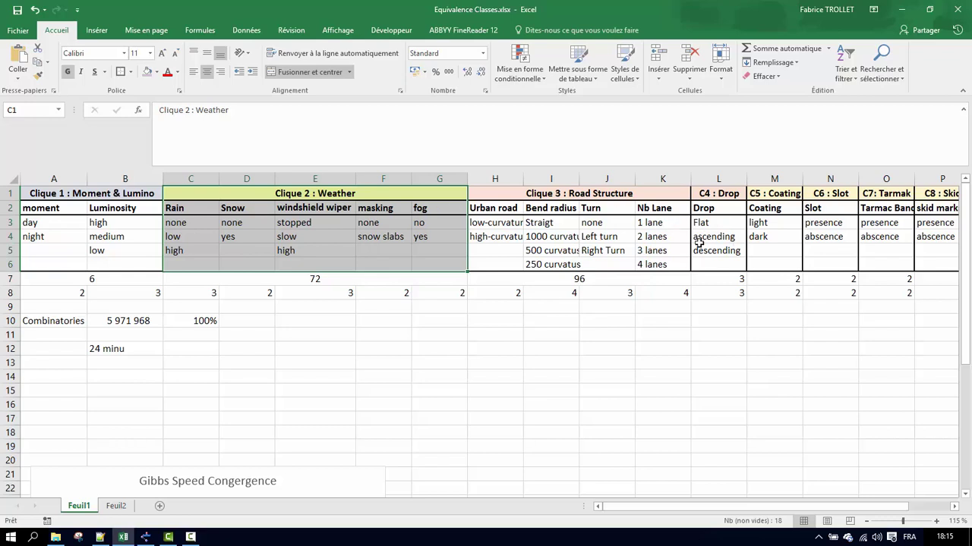
left_click_drag(190, 220, 451, 267)
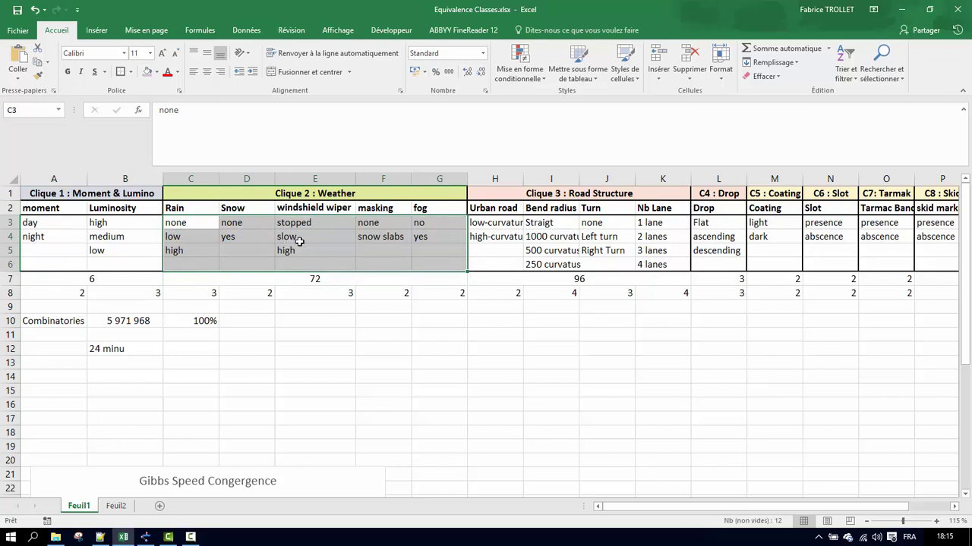
- Review the day and night pairings with high Luminosity, and highlight the whole Clique 1 and Clique 2 blocks in turn
left_click(60, 193)
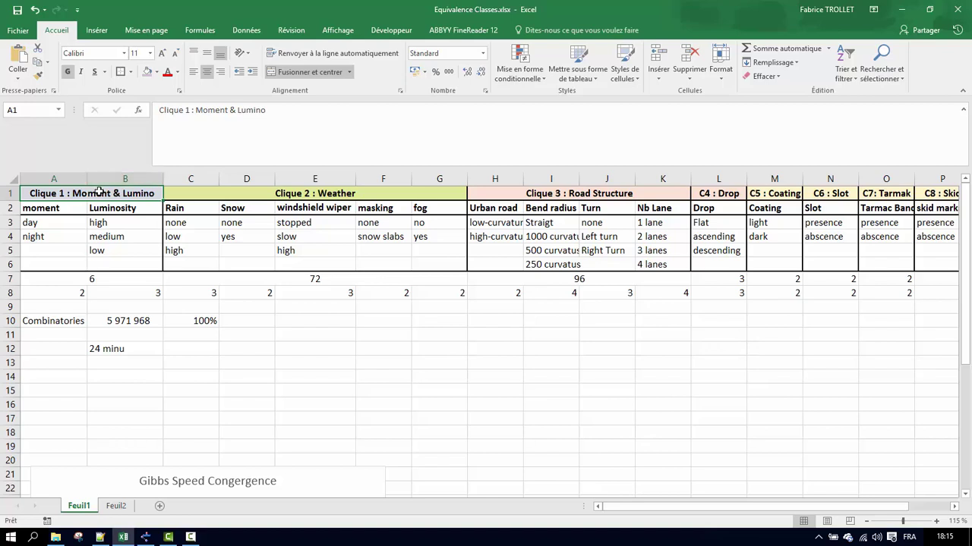
left_click(44, 207)
left_click(48, 227)
left_click_drag(49, 227, 50, 254)
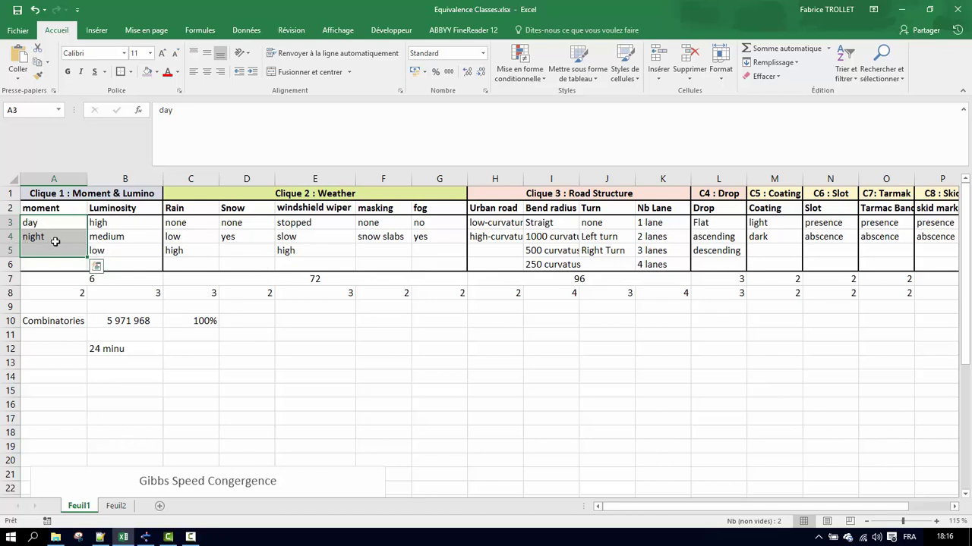
left_click(31, 224)
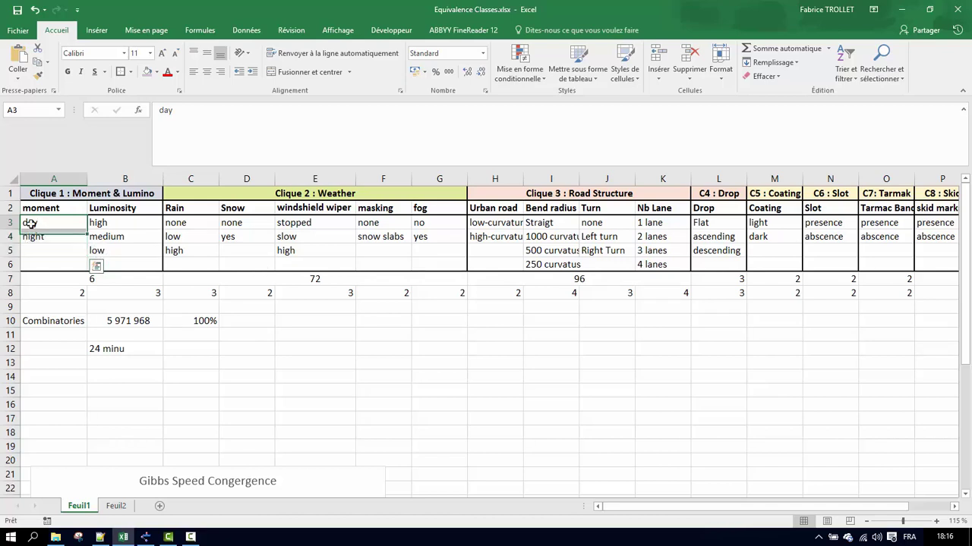
left_click(104, 224)
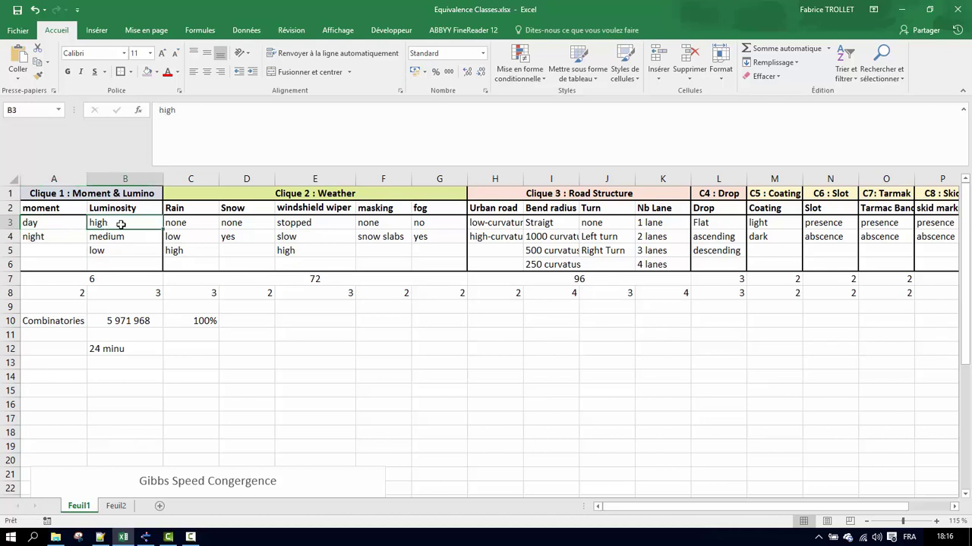
left_click(42, 236)
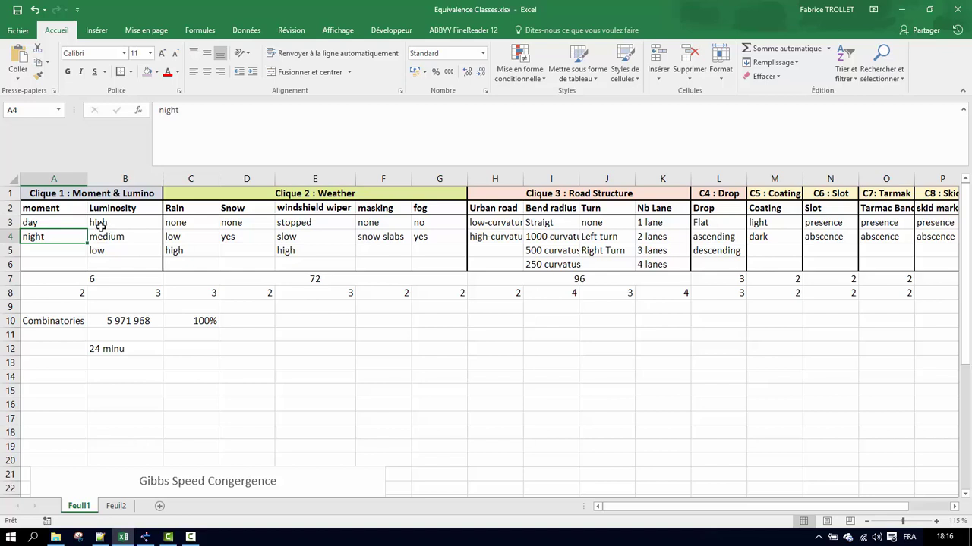
left_click(99, 222)
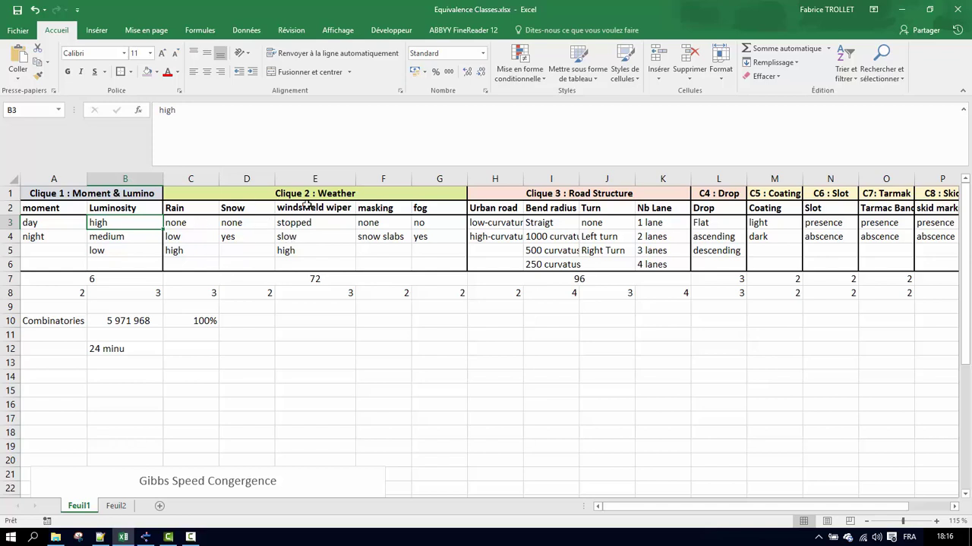
left_click_drag(60, 195, 131, 263)
left_click_drag(220, 194, 385, 268)
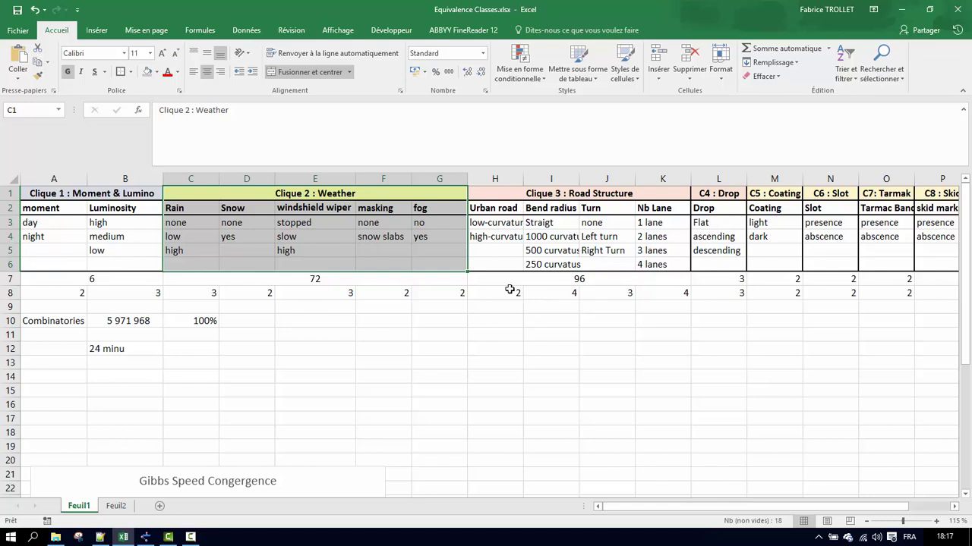
- Compare the User Oriented and Gibbs Sampler curves in the Gibbs Speed Congergence chart, referring back to the clique table
scroll(416, 357, "down", 5)
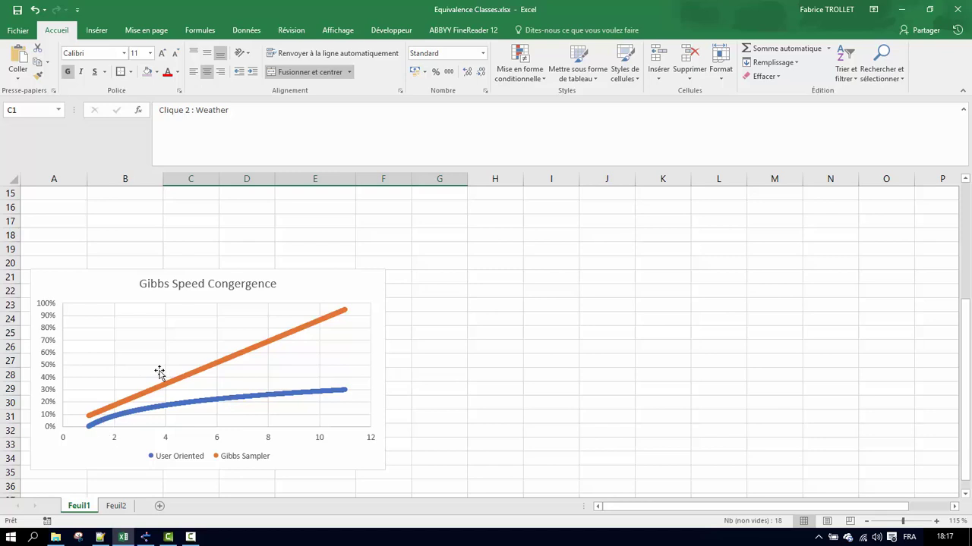
scroll(160, 372, "up", 5)
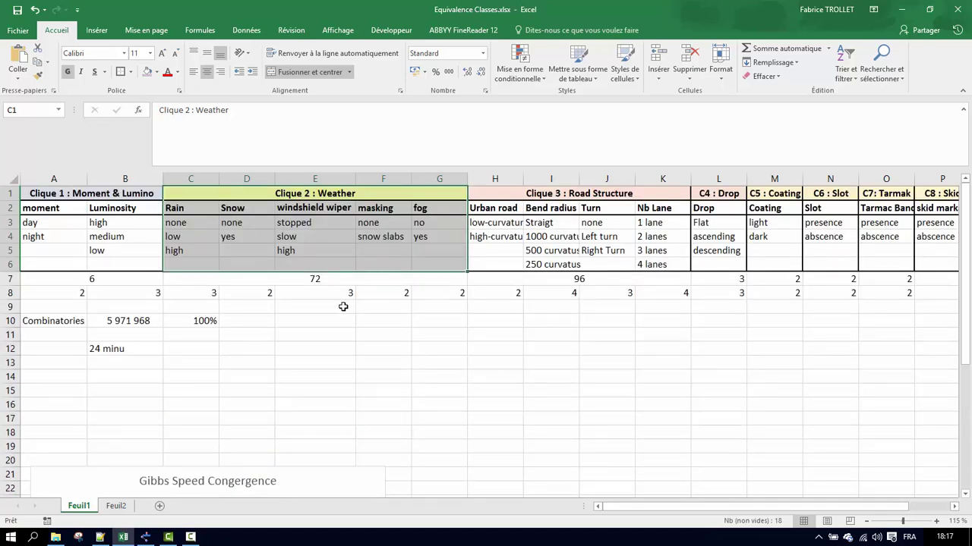
scroll(344, 307, "down", 7)
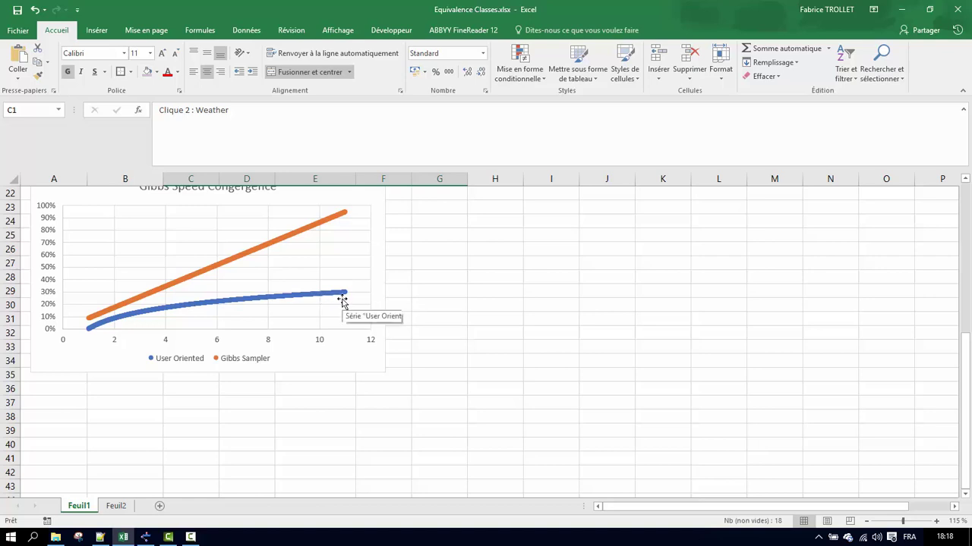
scroll(403, 286, "up", 7)
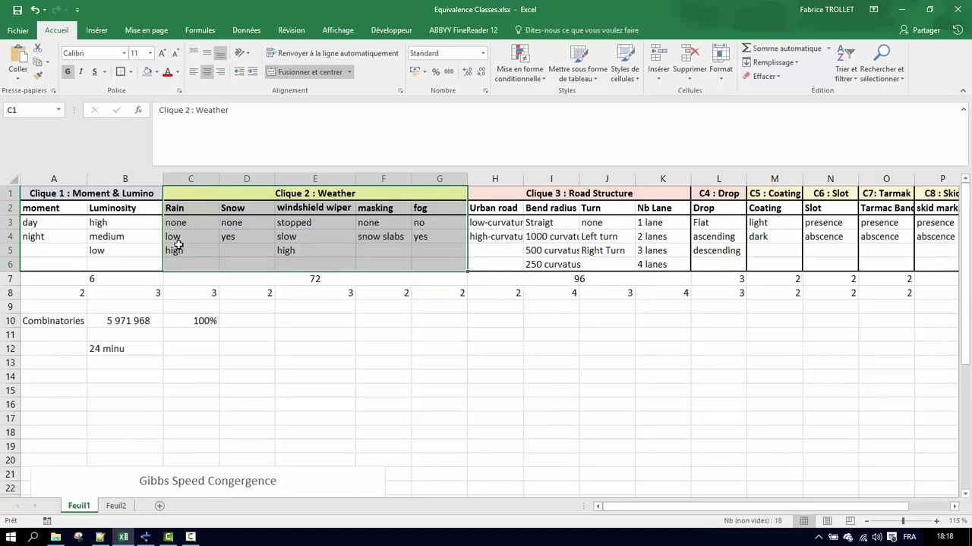
scroll(295, 284, "down", 7)
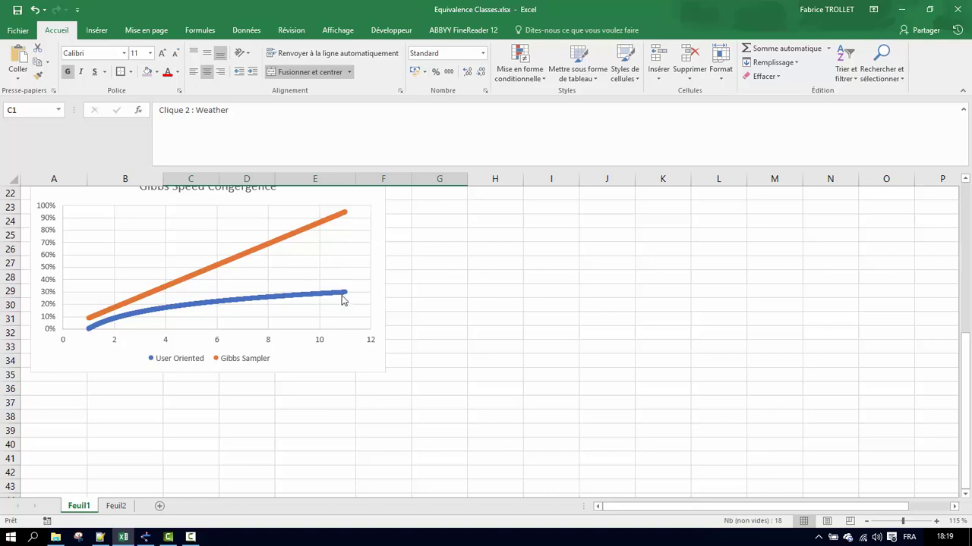
mouse_move(343, 301)
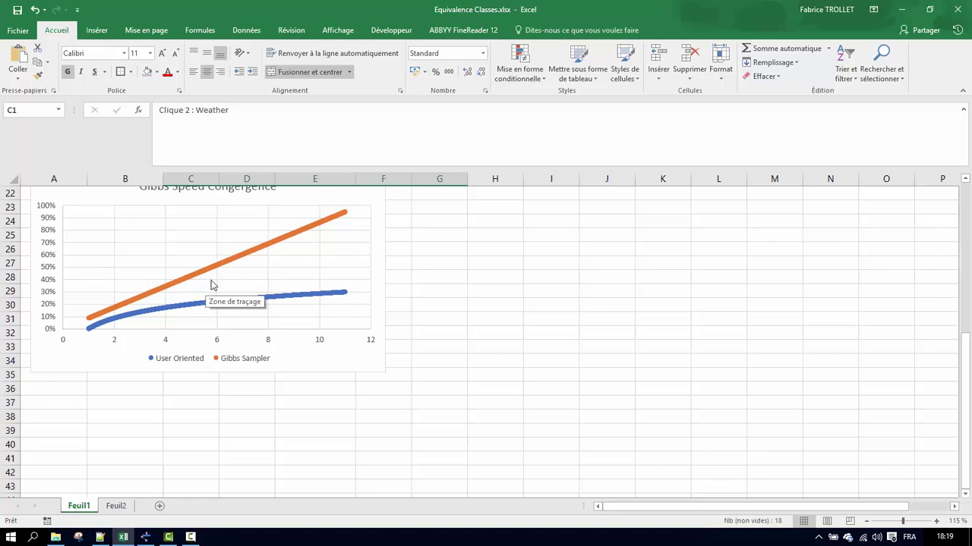
mouse_move(280, 245)
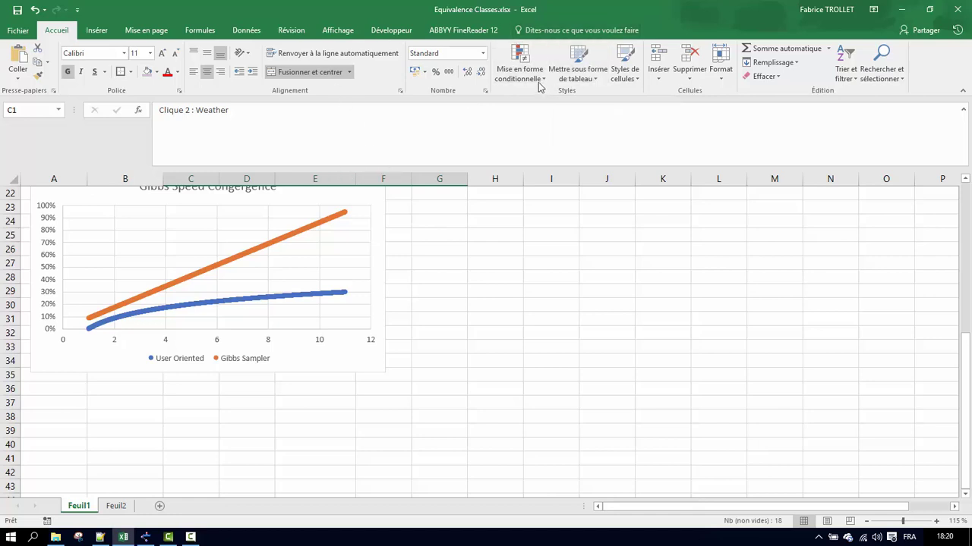
- Highlight the whole clique table from Clique 1 through C9 : Perturbation, and select the Clique 3 : Road Structure heading
scroll(297, 307, "up", 7)
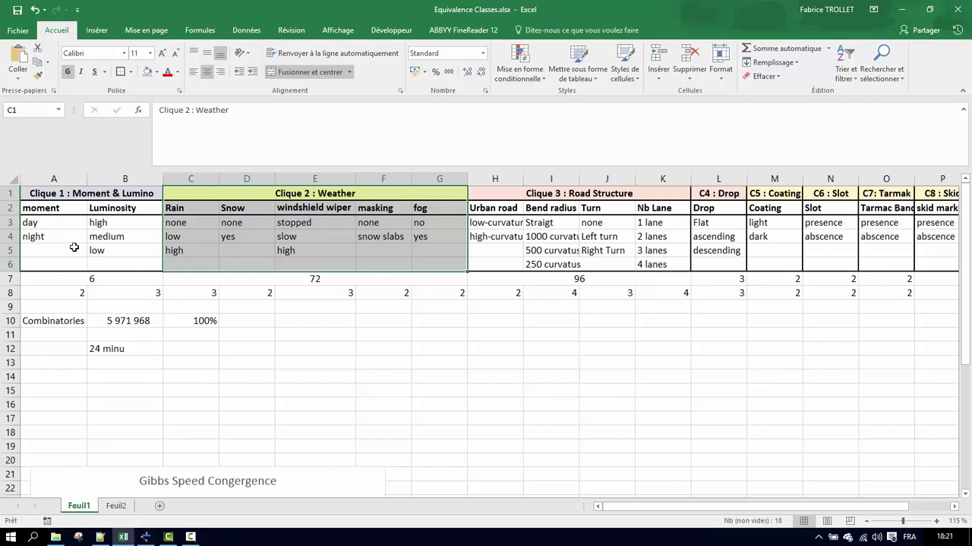
left_click_drag(67, 196, 820, 266)
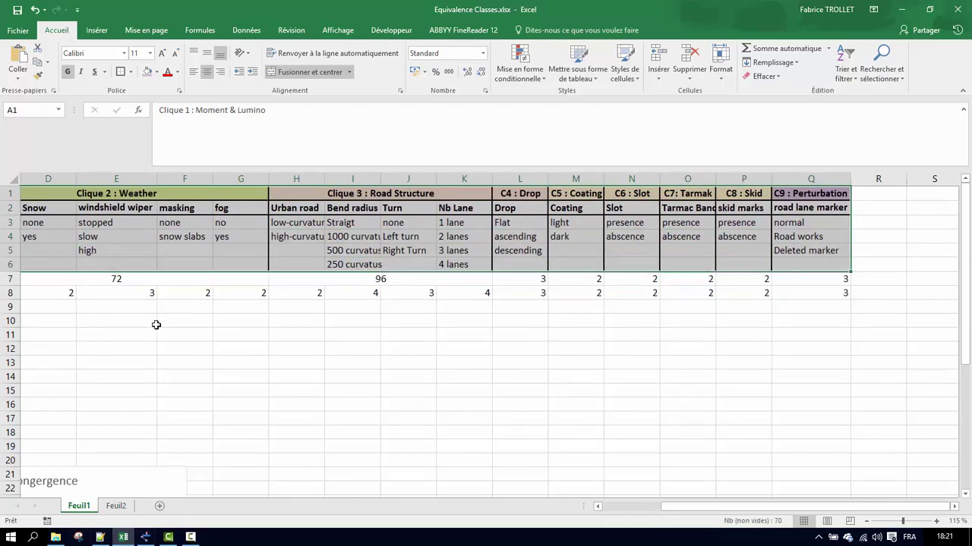
left_click(154, 323)
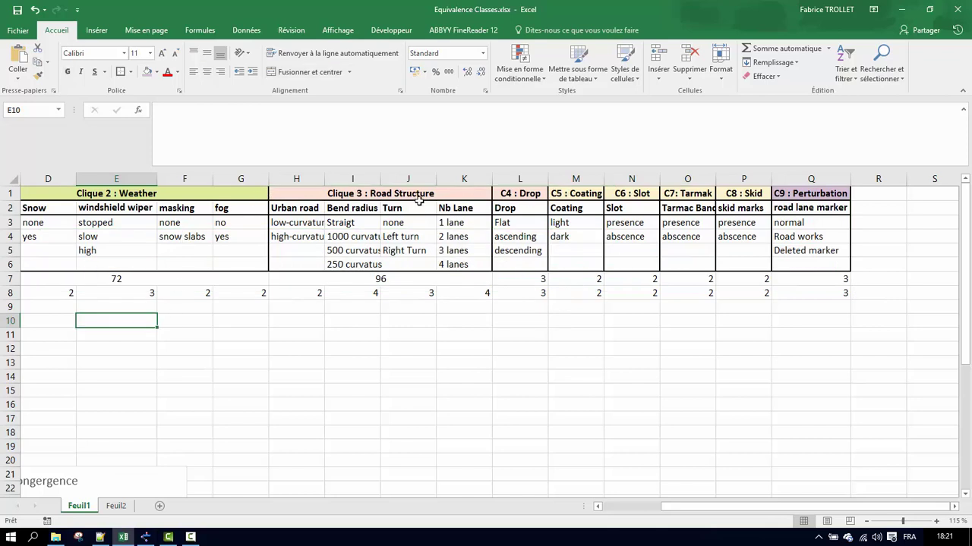
left_click_drag(307, 226, 305, 252)
left_click(312, 206)
left_click(307, 195)
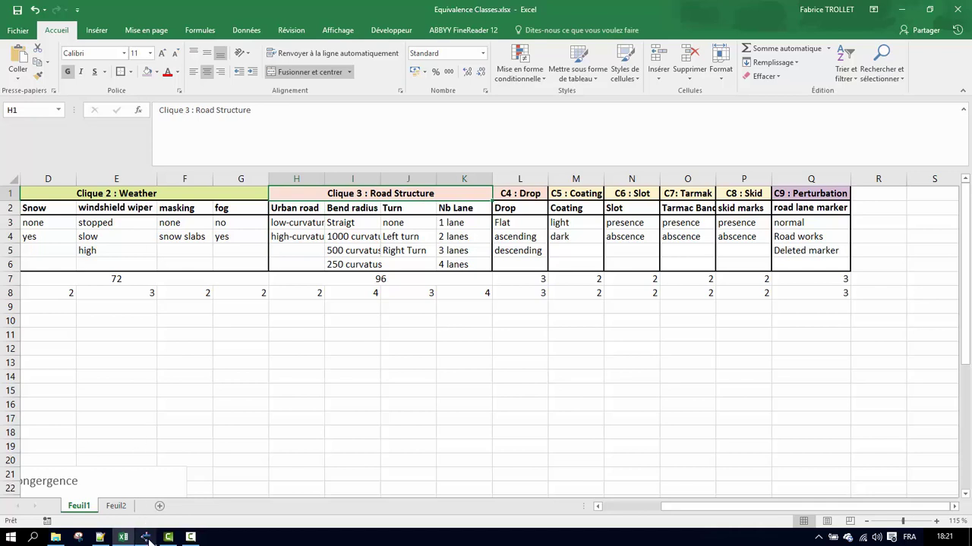
- Switch to MaTeLo and open the Root chain diagram of the COVADEC_Fonction_AEB -gibbs project
left_click(147, 539)
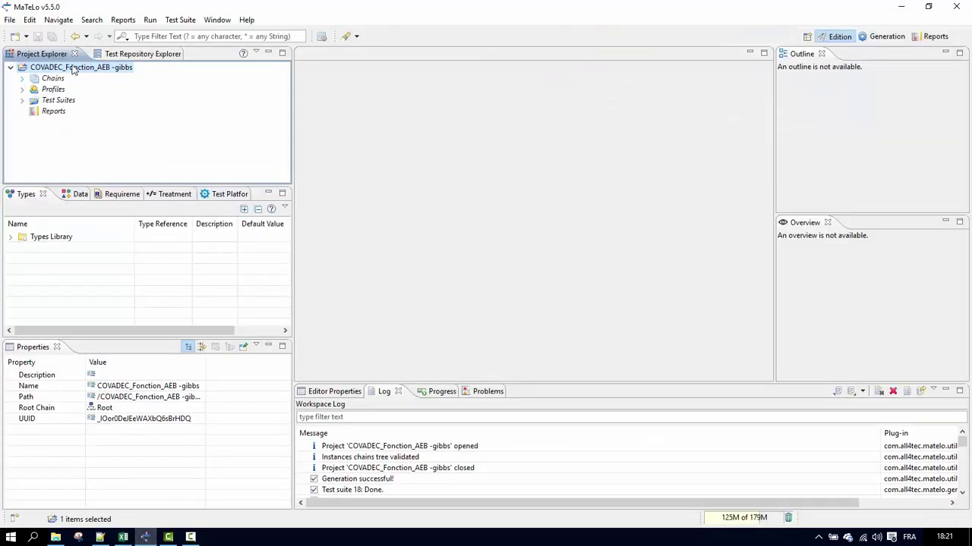
left_click(23, 79)
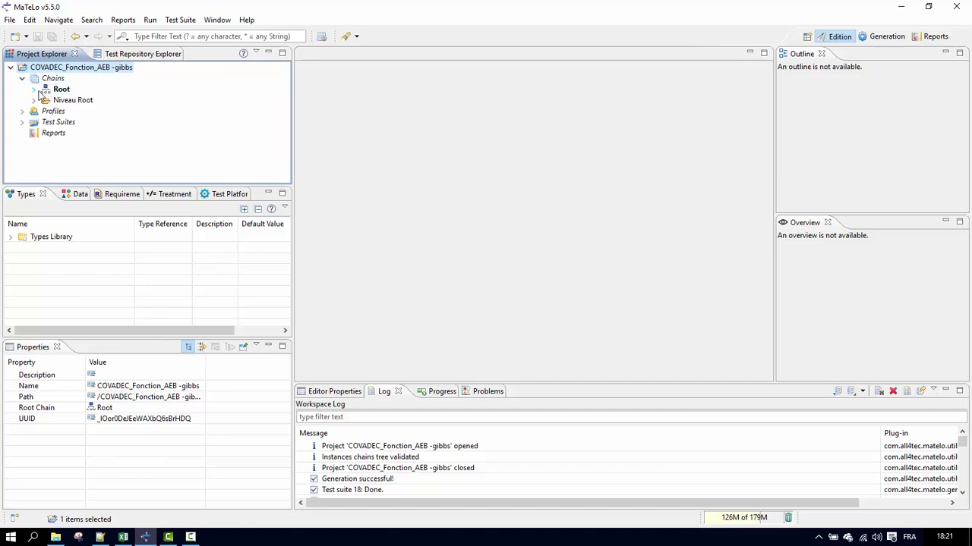
left_click(34, 89)
double_click(58, 90)
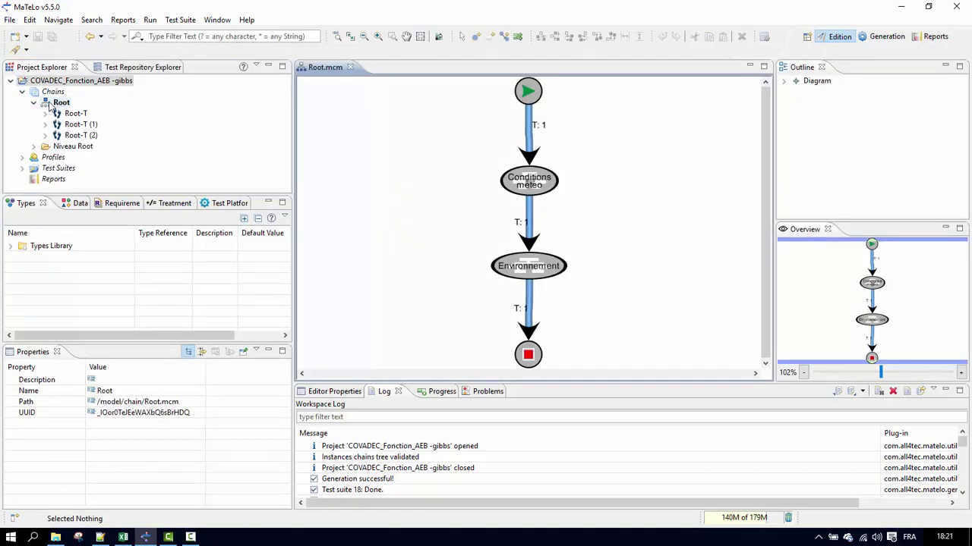
left_click(34, 104)
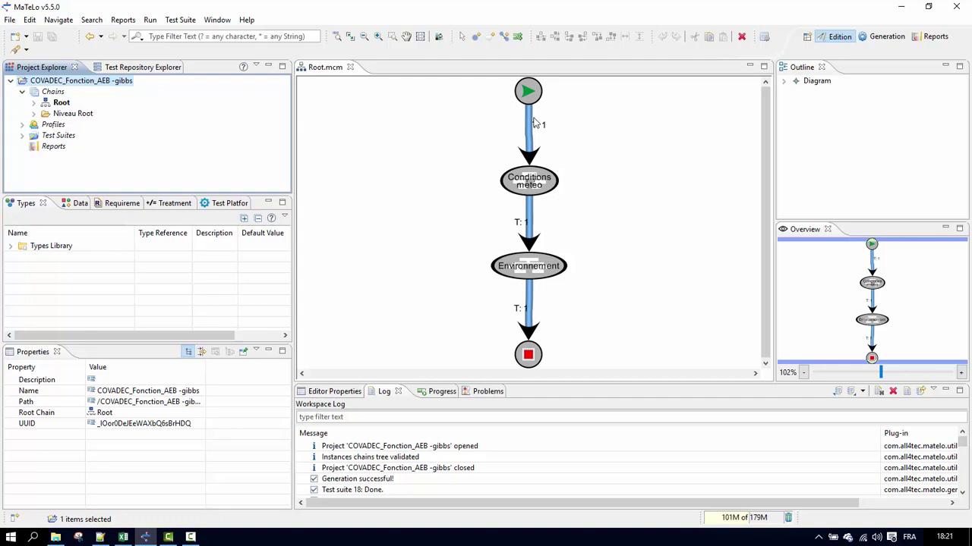
- Open the Conditions météo sub-chain from the Root diagram, maximize its editor and enlarge the diagram to a readable size
left_click(521, 189)
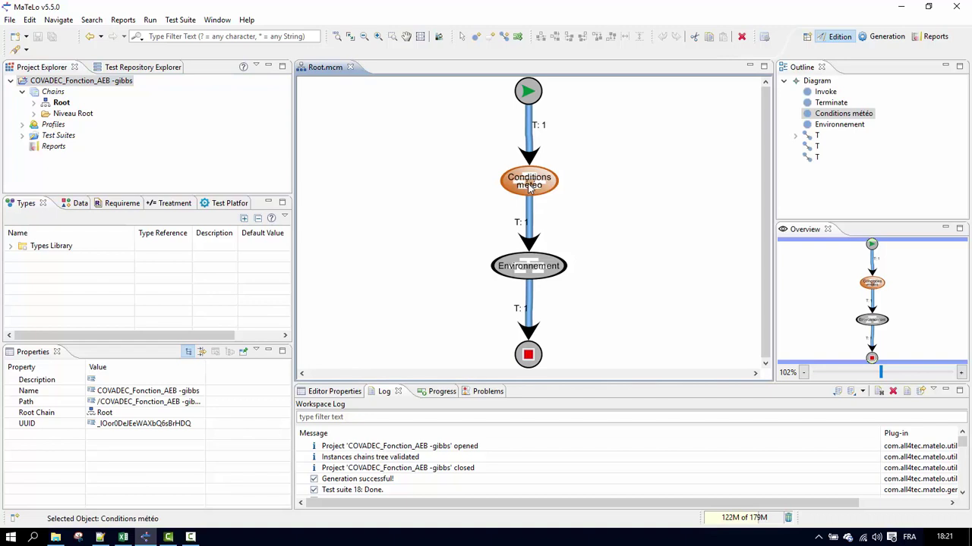
double_click(529, 186)
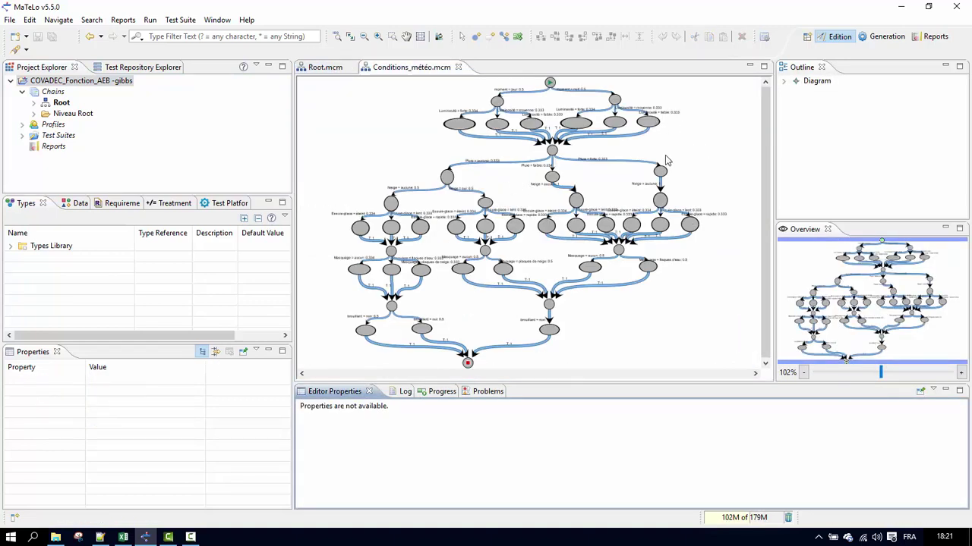
double_click(394, 68)
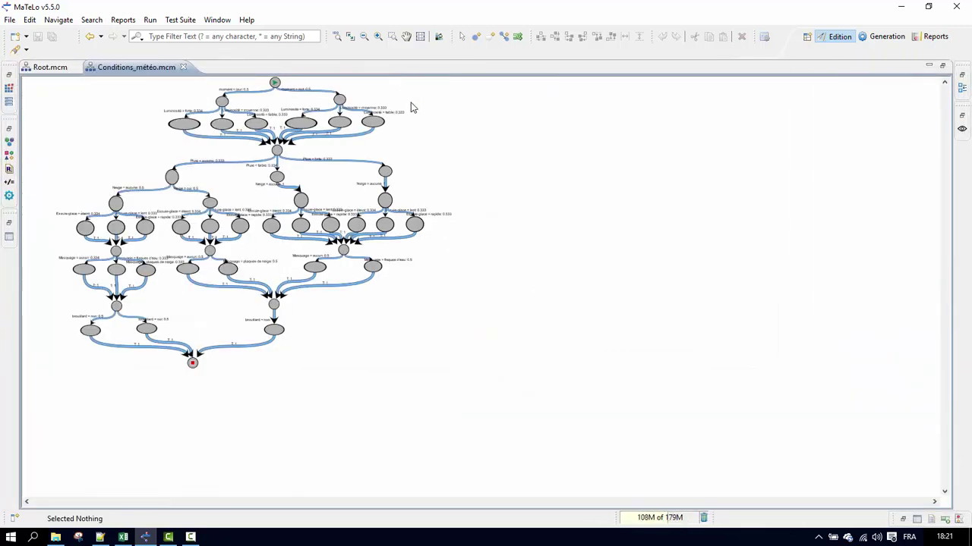
left_click_drag(521, 108, 298, 77)
left_click(385, 99)
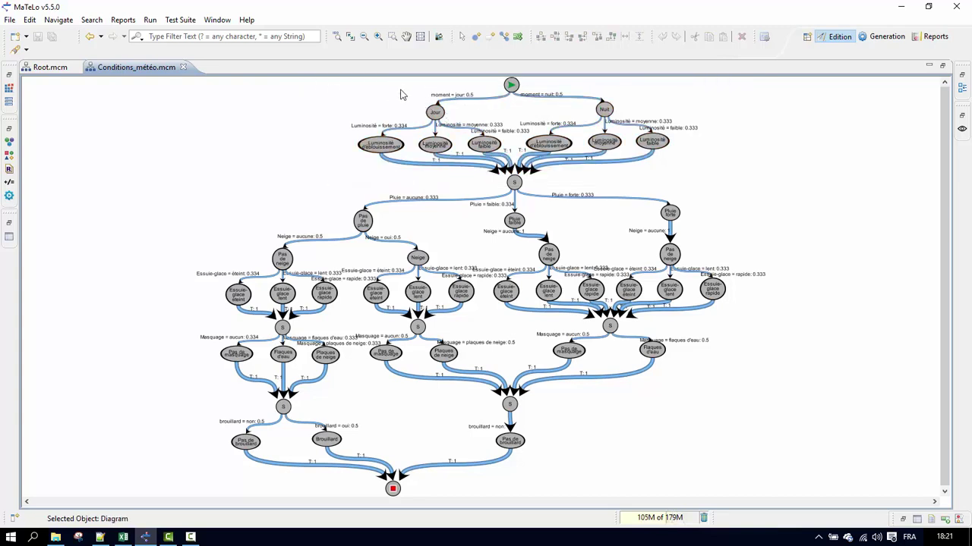
- Examine the moment = jour and moment = nuit transitions and the Jour and Nuit states they lead to
left_click(458, 104)
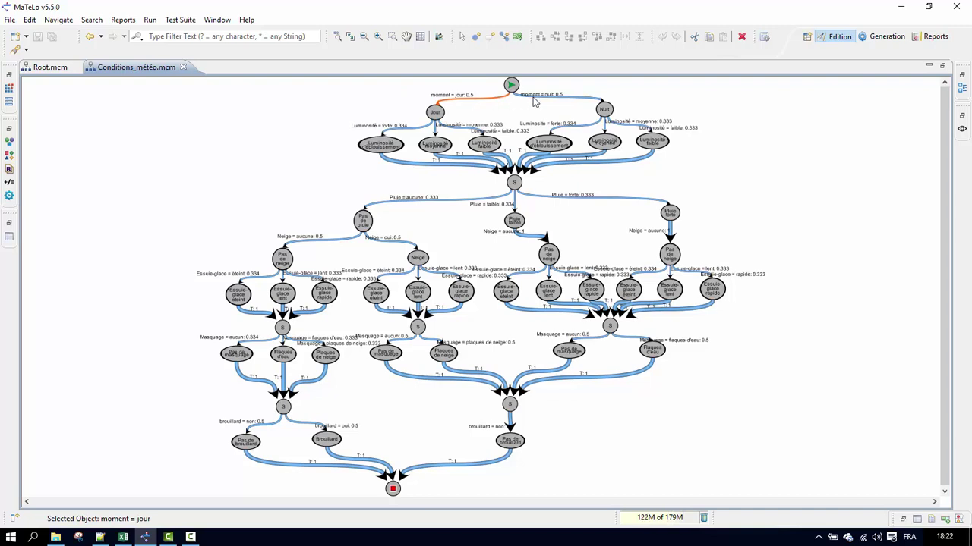
left_click(534, 102, "ctrl")
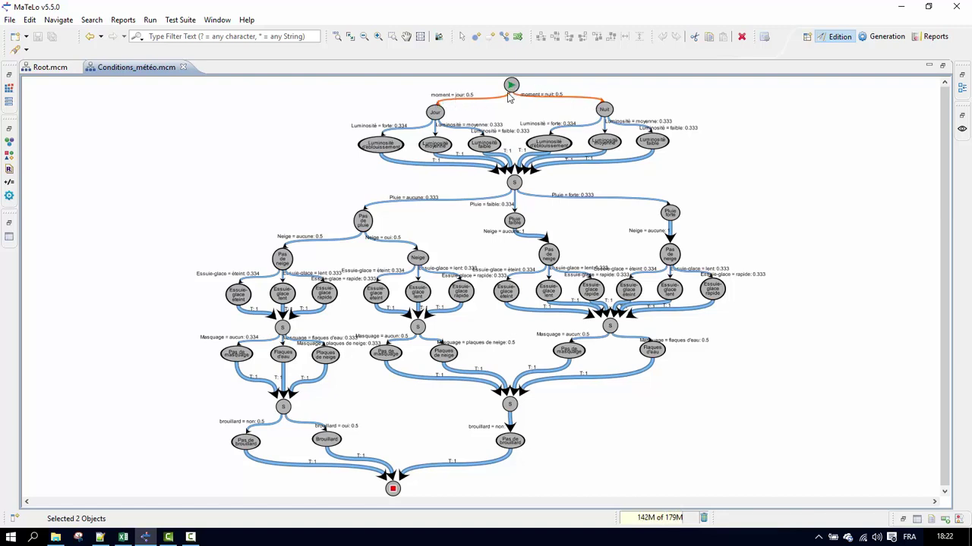
left_click(436, 114)
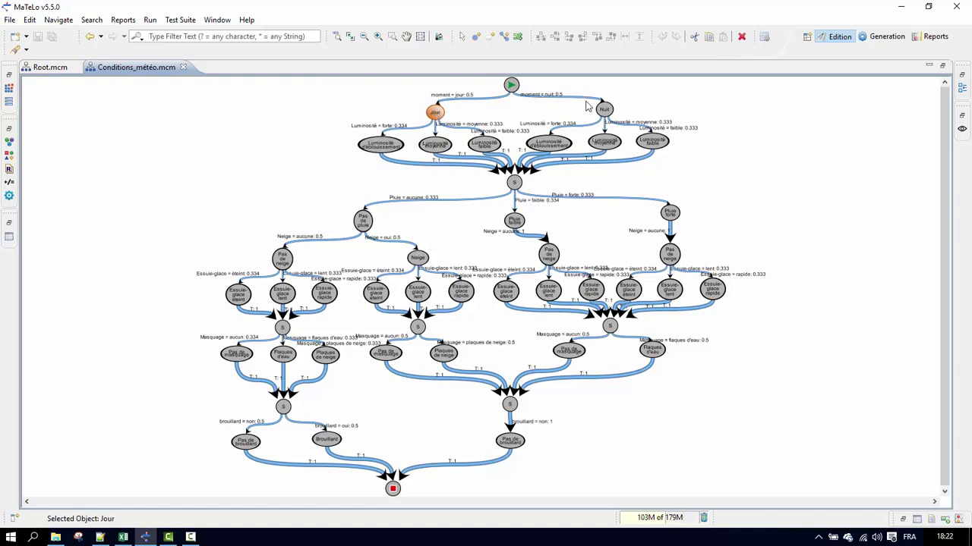
left_click(602, 110)
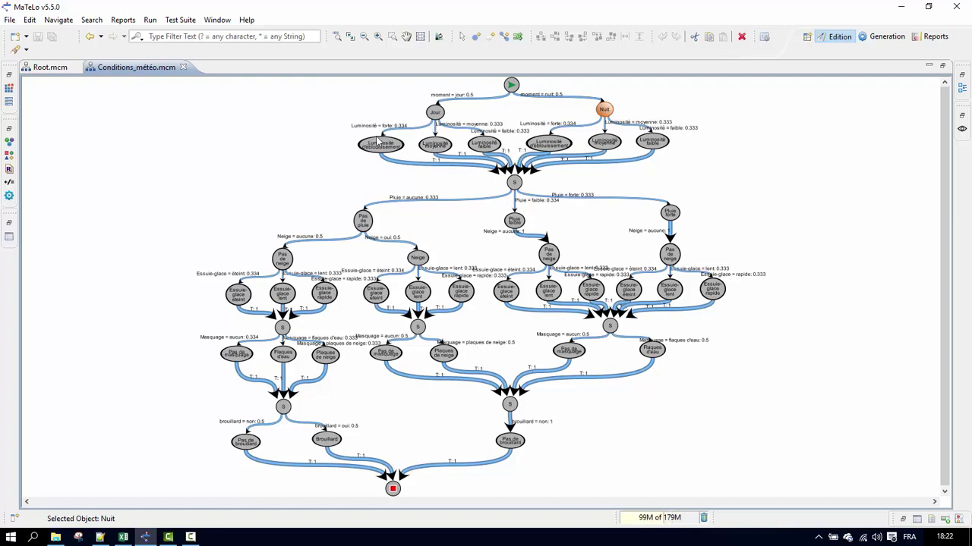
- Examine the Luminosité transitions leaving the Jour state, selecting the forte and faible ones
left_click(435, 131)
left_click(447, 132)
left_click(424, 132)
left_click(426, 127)
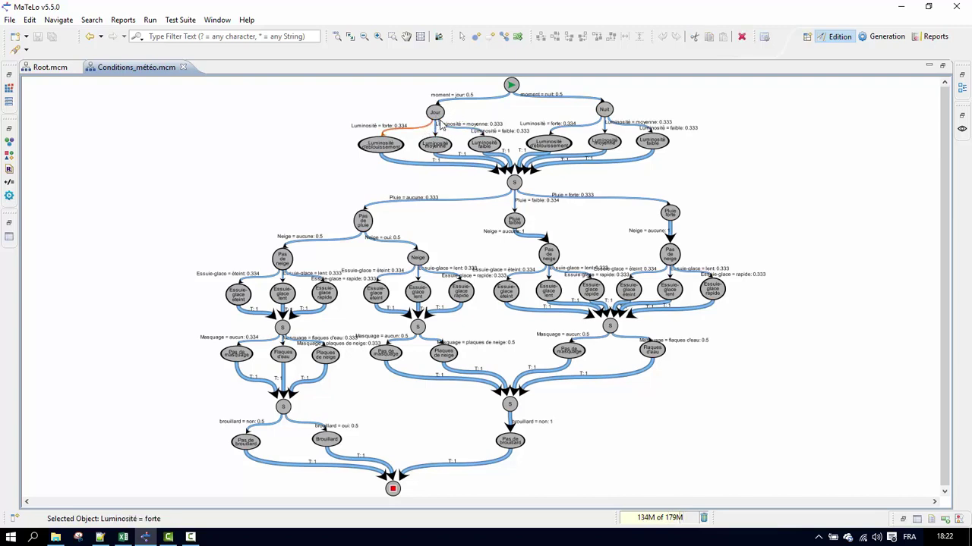
left_click(451, 132)
- Restore the full workbench layout around the diagram and activate Default profile for the project
left_click(961, 78)
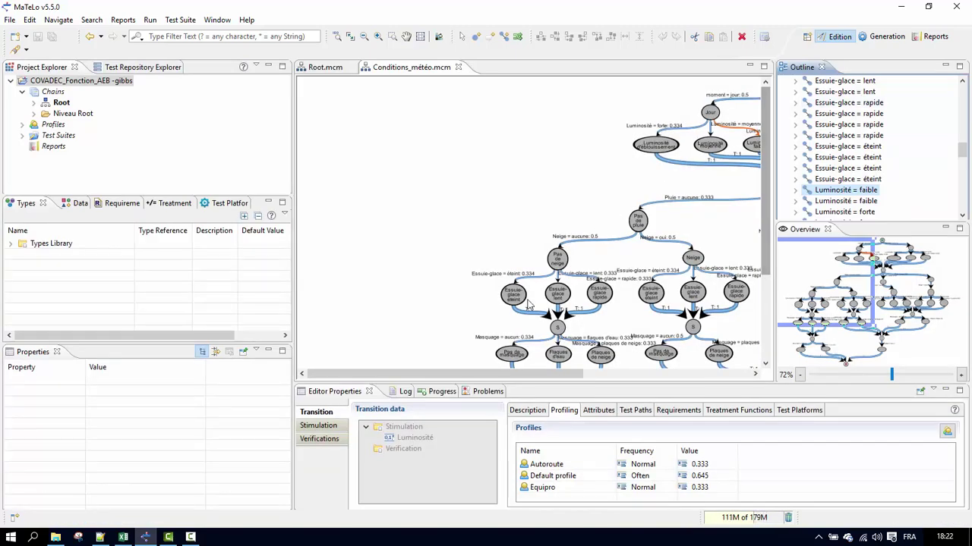
left_click_drag(463, 372, 618, 382)
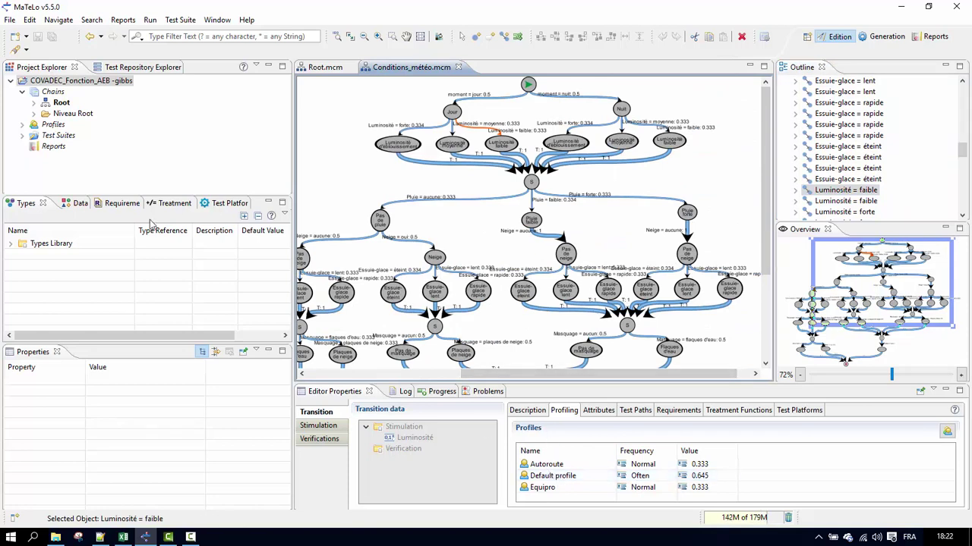
left_click(22, 124)
left_click(73, 147)
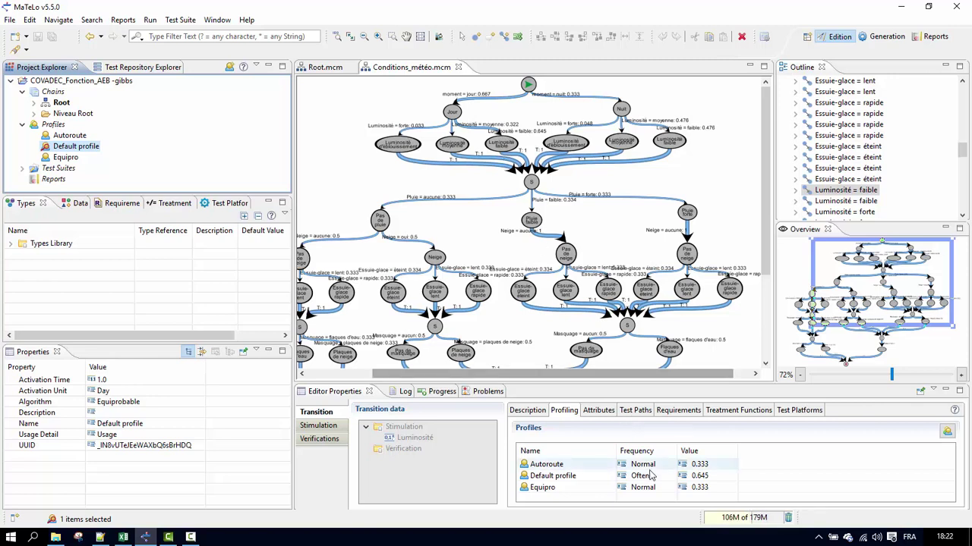
- Set the Default profile frequency of the Luminosité = forte transition leaving Jour to Very Often
left_click(428, 130)
left_click(430, 130)
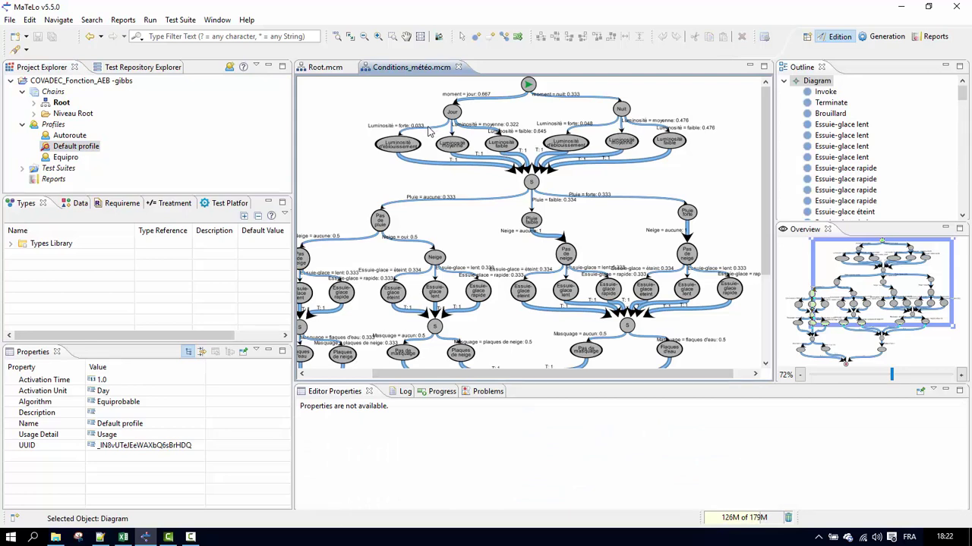
left_click(429, 130)
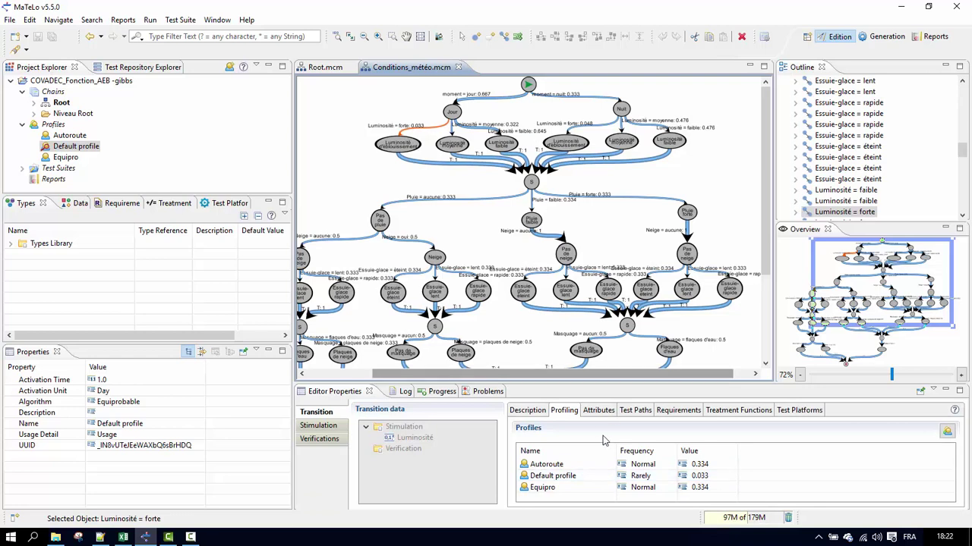
left_click(670, 476)
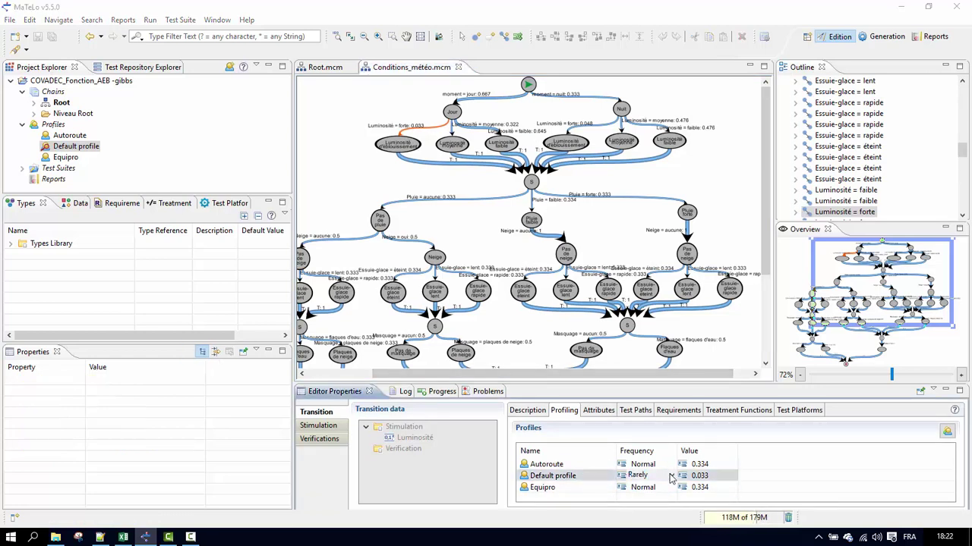
left_click(671, 475)
left_click(656, 453)
left_click(696, 471)
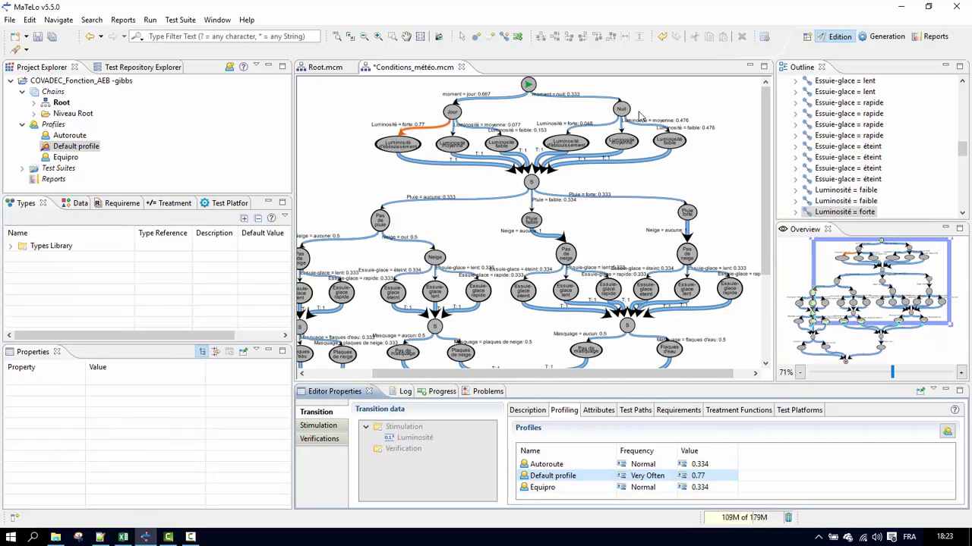
- Inspect the profile frequencies of the Luminosité = forte transition leaving Nuit, and select the Jour and Nuit states together
left_click(607, 130)
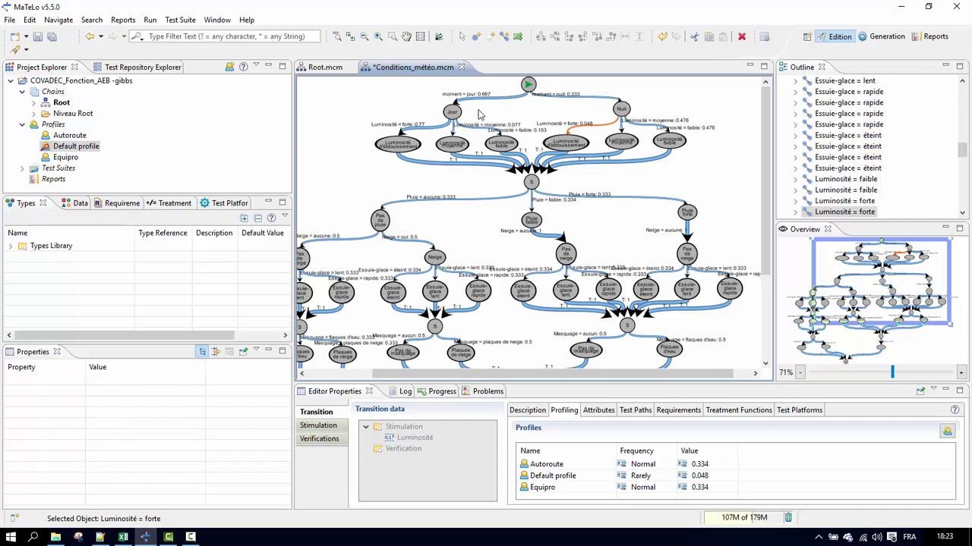
left_click_drag(416, 95, 675, 135)
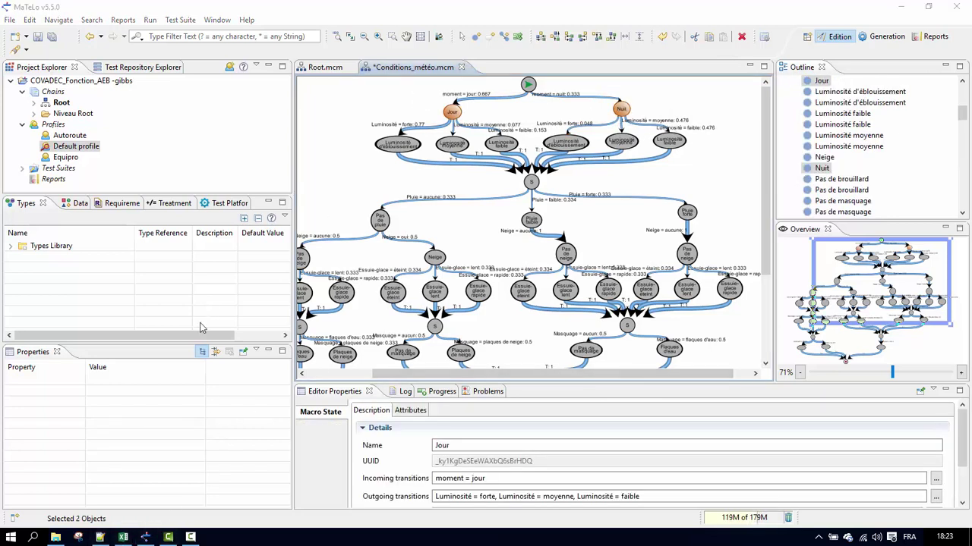
- Switch back to the Equivalence Classes workbook in Excel and highlight the row 2 variable names from Snow to road lane marker
left_click(126, 537)
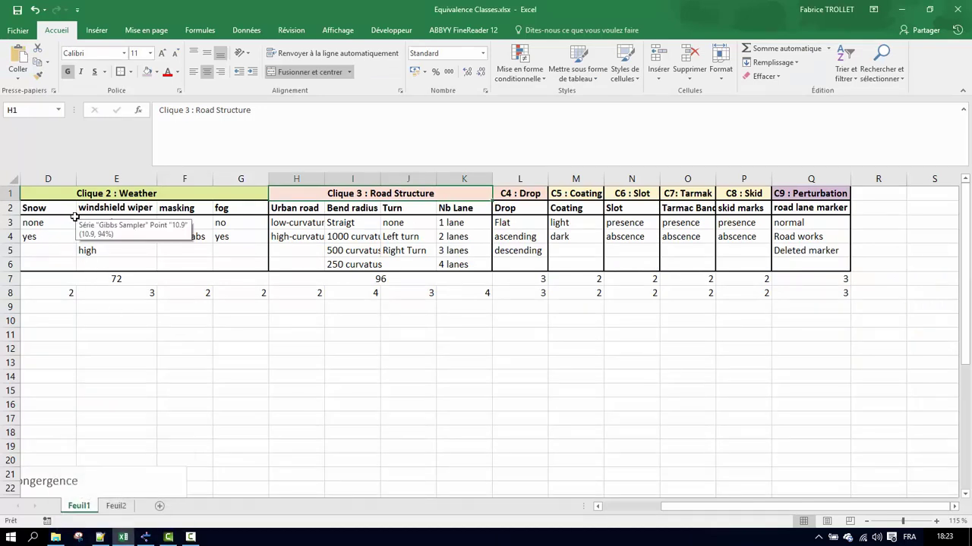
left_click_drag(38, 208, 824, 206)
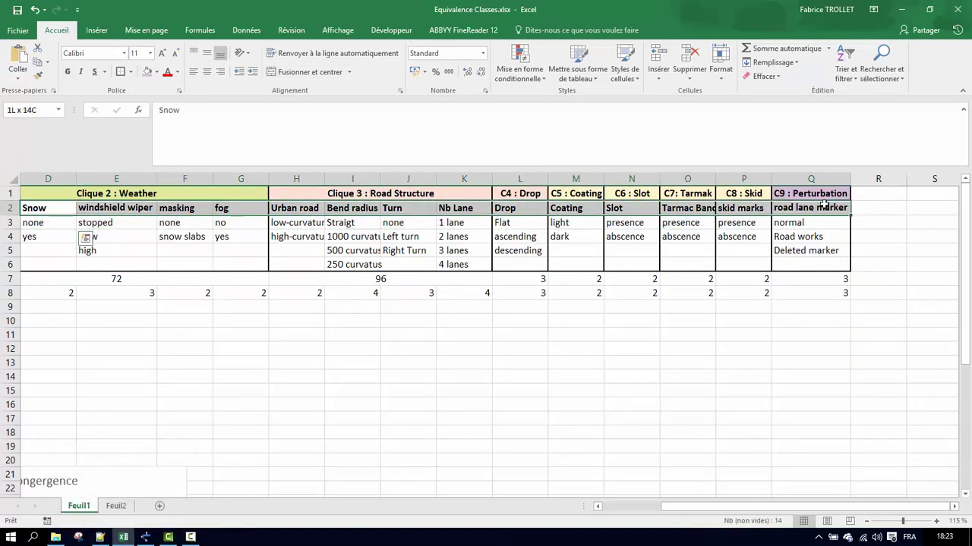
- Return to the first clique of the equivalence classes table and point out the day and night values of the moment variable
left_click_drag(39, 222, 39, 236)
left_click(87, 226)
key("Down")
key("Down")
key("Left")
key("Left")
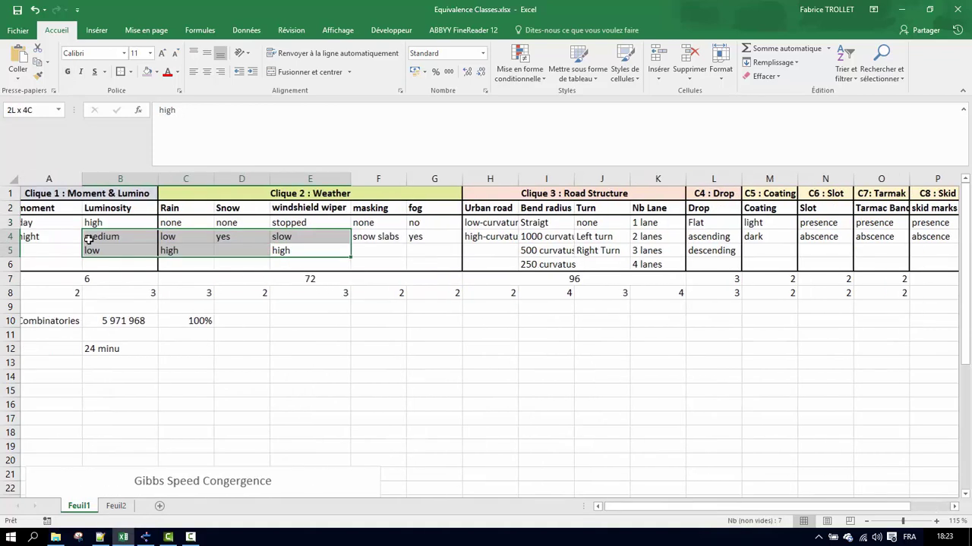
key("Left")
key("Left")
key("Up")
left_click(31, 222)
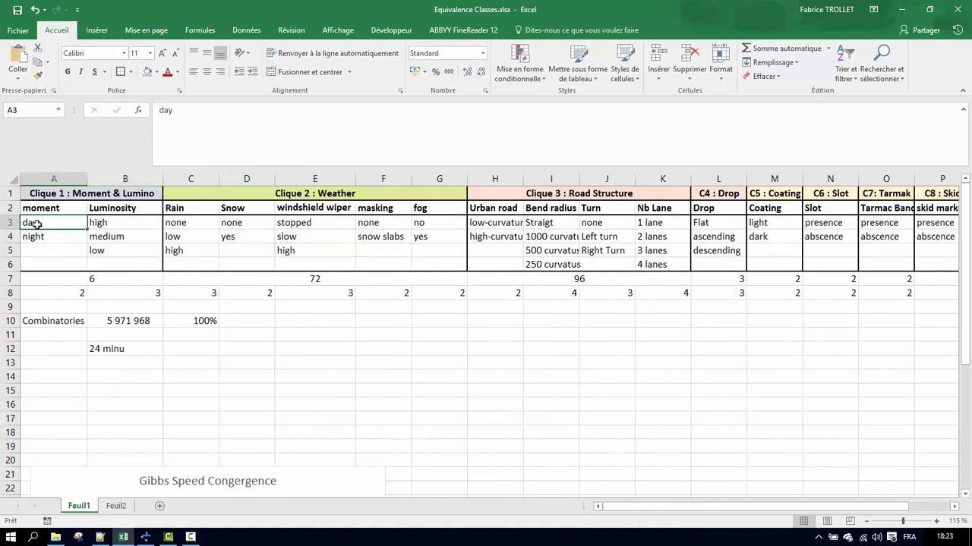
left_click(32, 238)
left_click(37, 225)
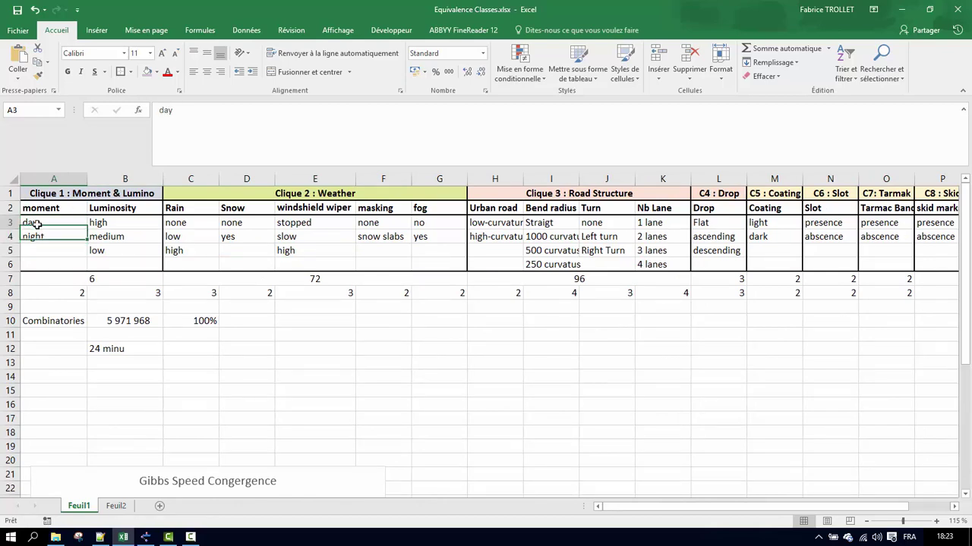
left_click(47, 238)
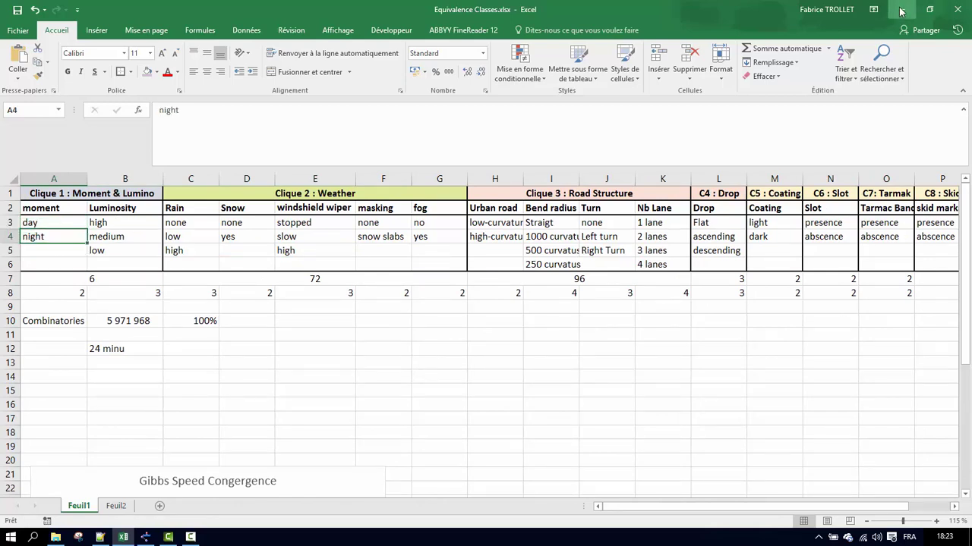
- Switch to MaTeLo and highlight the moment and luminosity block of the Conditions_météo chain and the S state that closes it
key("alt+Tab")
left_click_drag(334, 90, 730, 189)
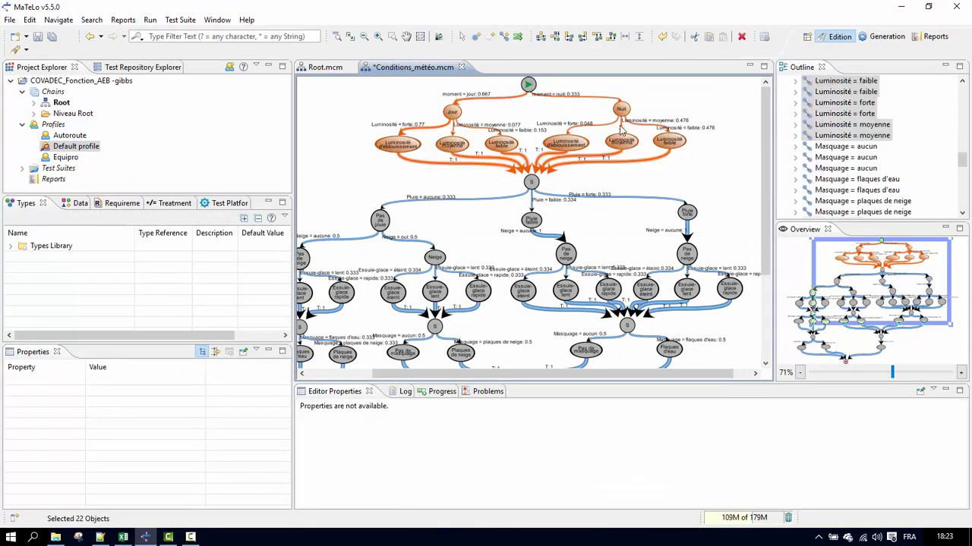
left_click(531, 183)
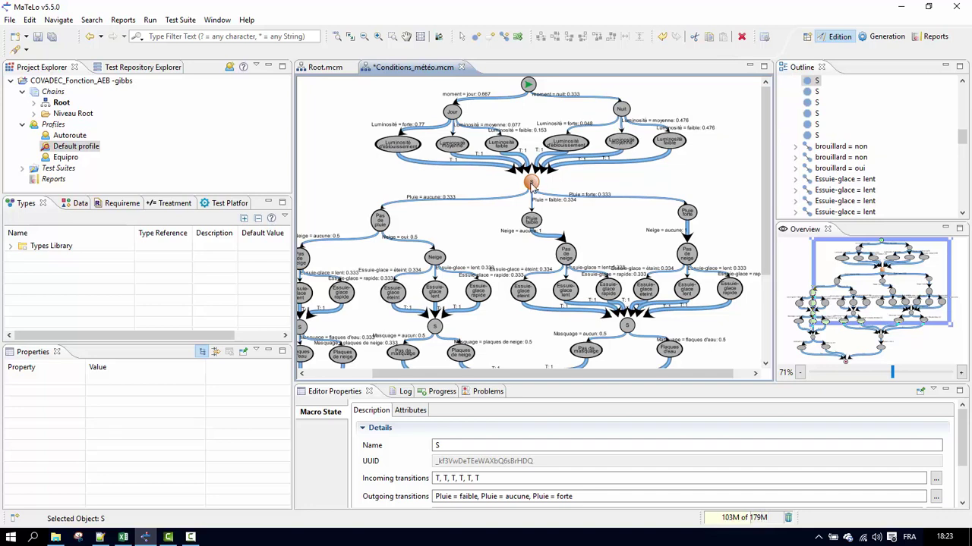
left_click_drag(736, 185, 319, 86)
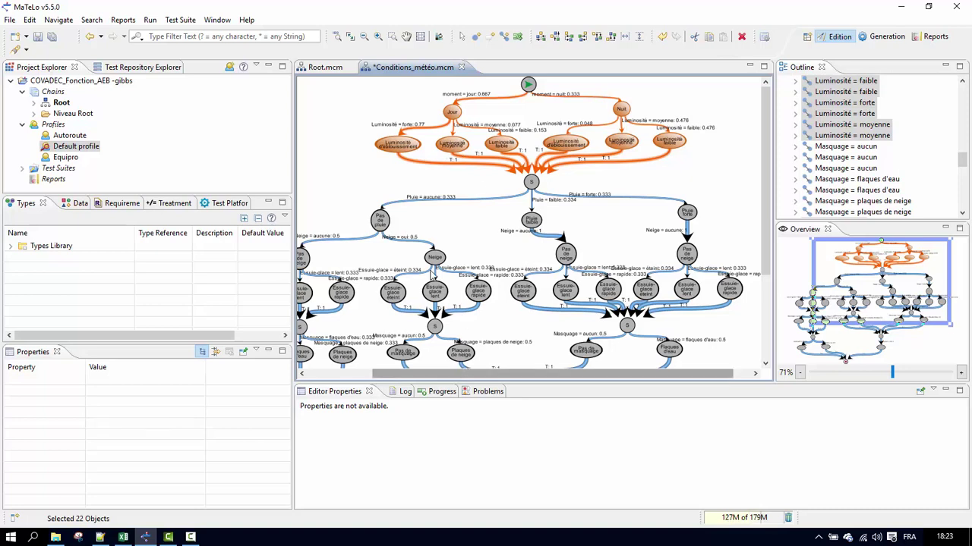
- Maximize the Conditions_météo diagram and examine its weather block, focusing on the Pluie = aucune transition and the Pas de pluie state
double_click(395, 66)
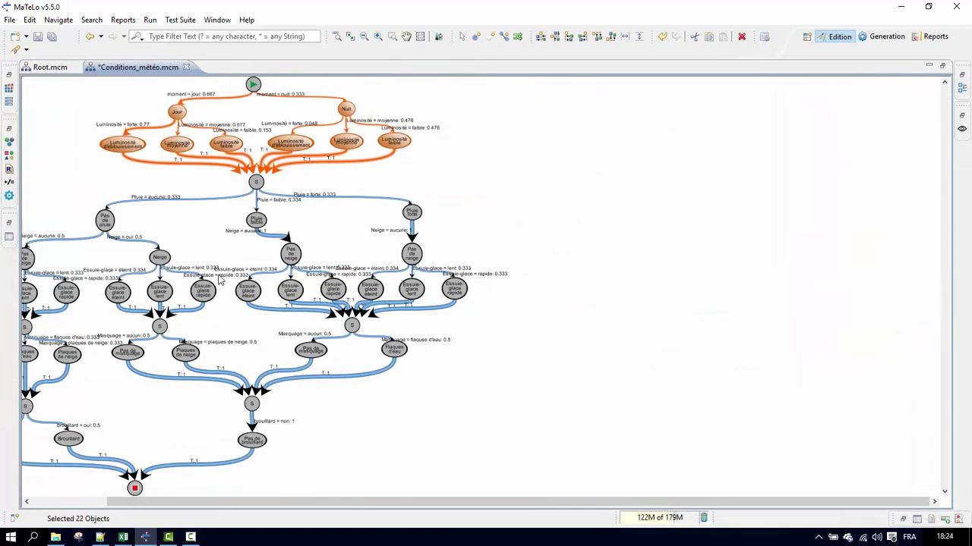
left_click_drag(134, 178, 763, 493)
left_click(282, 230)
left_click(416, 202)
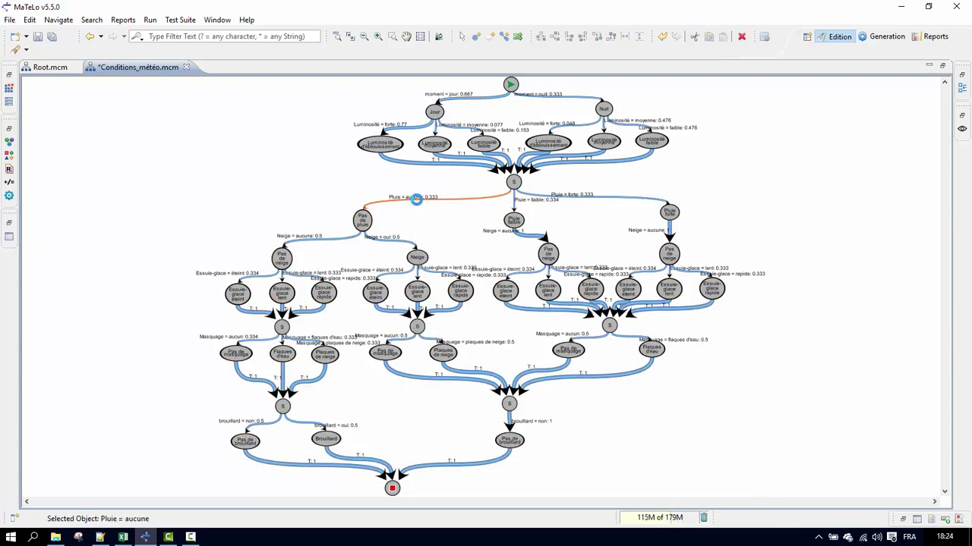
left_click(539, 203)
left_click(369, 222)
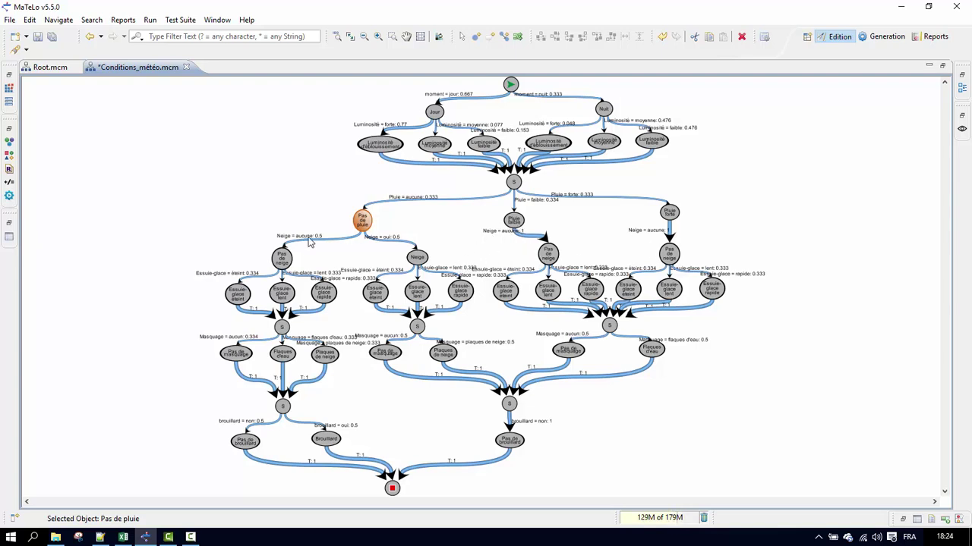
- Highlight the row of snow states and the Essuie-glace states under the leftmost Pas de neige state, and clear the selection
left_click_drag(205, 225, 837, 267)
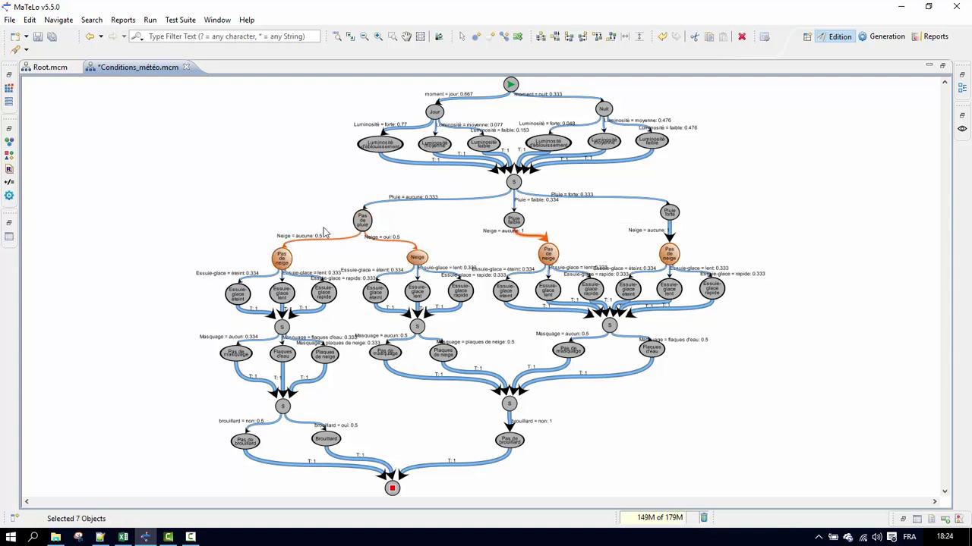
left_click(147, 253)
left_click(281, 259)
left_click_drag(163, 262, 387, 339)
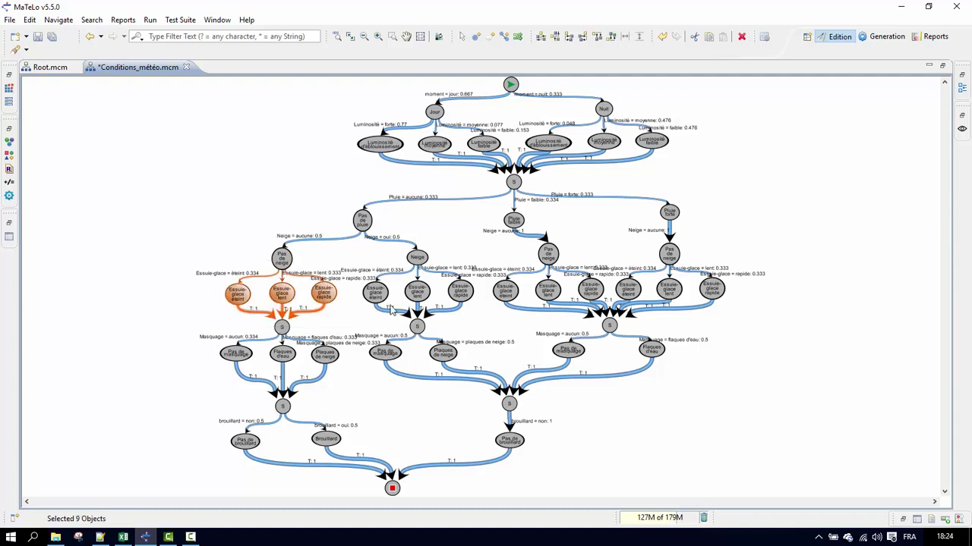
left_click(750, 278)
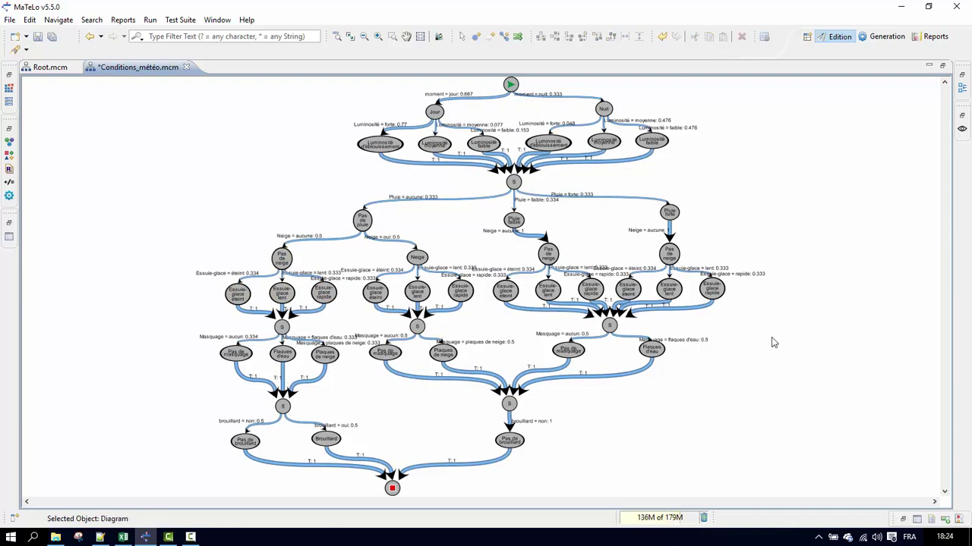
left_click(206, 339)
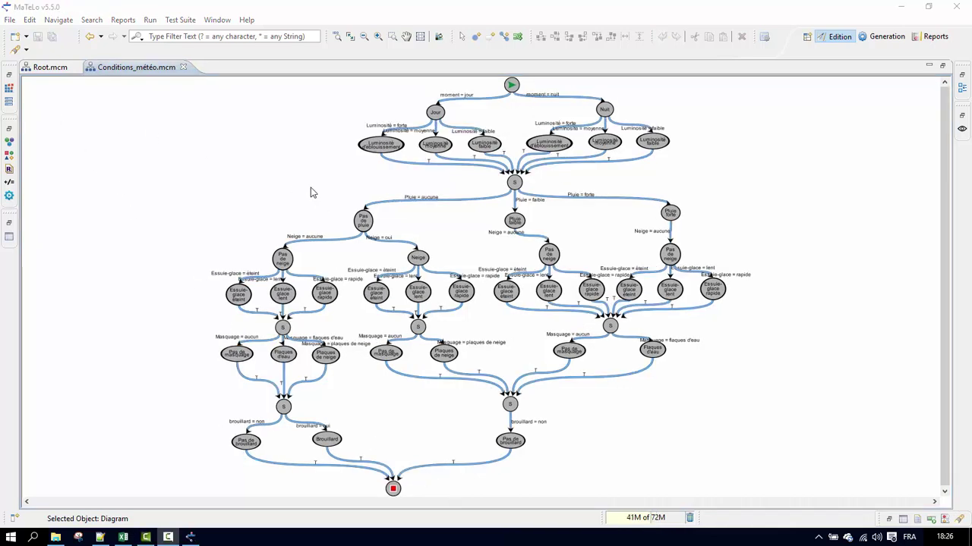
- From the Root chain, open the Environnement chain and its Structure de la route & dynamique subchain
left_click(44, 68)
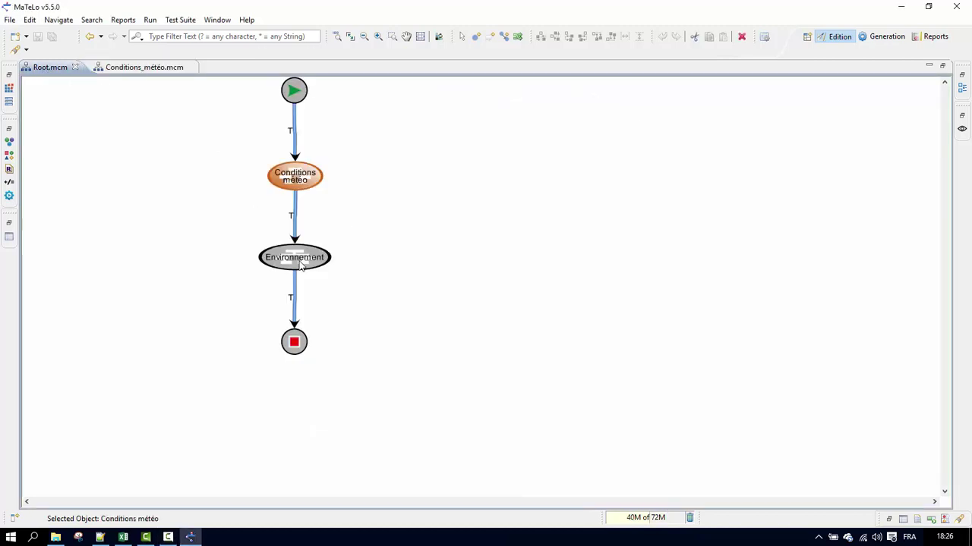
double_click(295, 258)
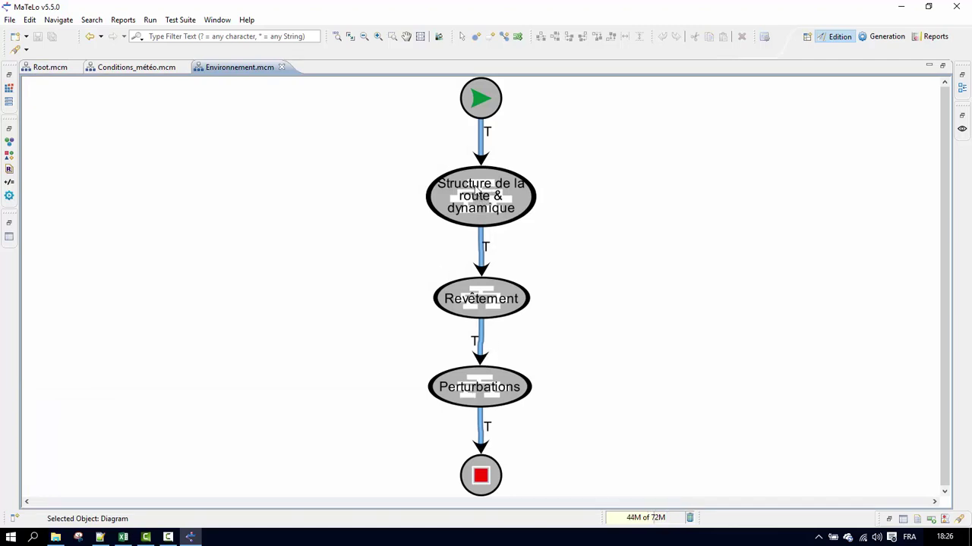
double_click(486, 192)
left_click(630, 219)
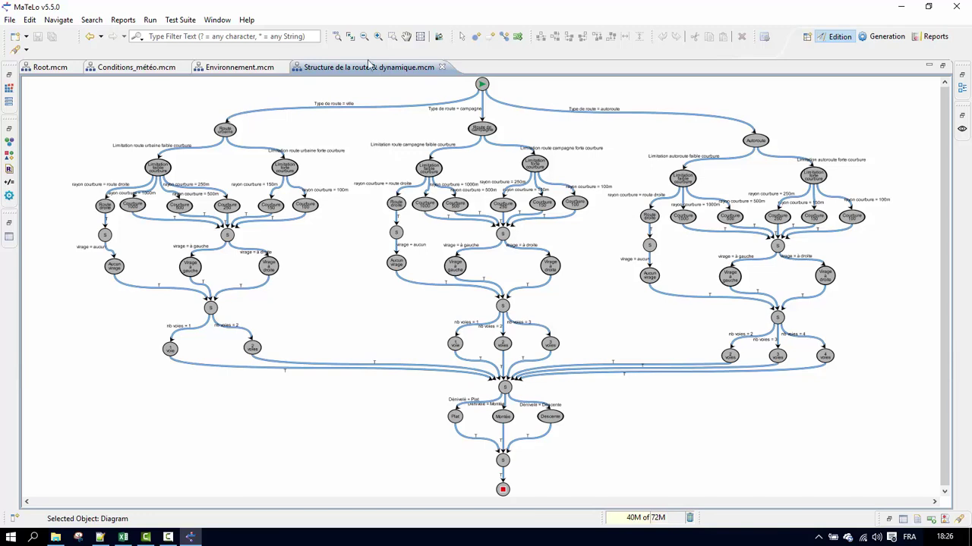
- Highlight the road structure block across the three road types, and separately the slope block with Plat, Montée and Descente
left_click_drag(49, 86, 894, 397)
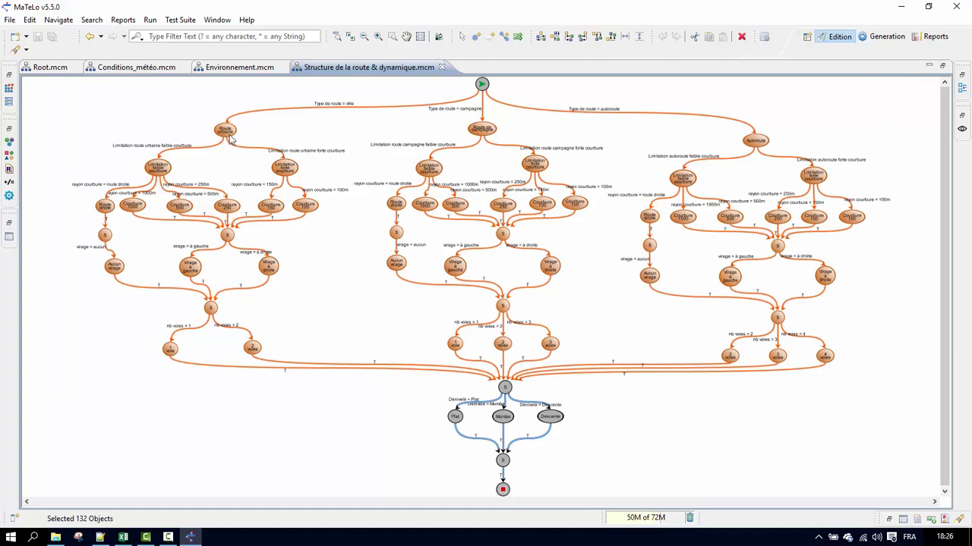
left_click(627, 465)
left_click_drag(597, 481, 365, 389)
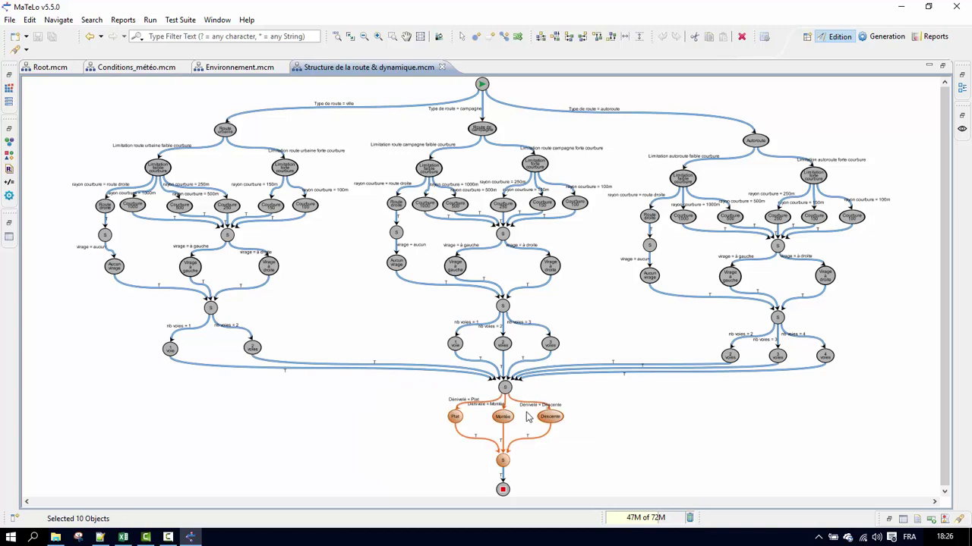
left_click_drag(465, 420, 466, 421)
left_click(472, 426)
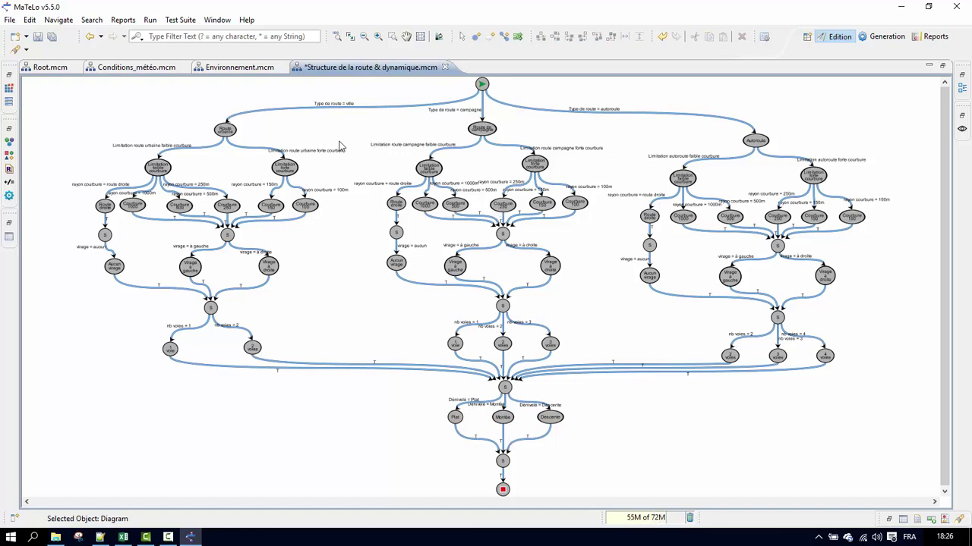
- Examine the Route de campagne state and its Limitation faible courbure and Limitation forte courbure states up close
scroll(394, 213, "up", 3)
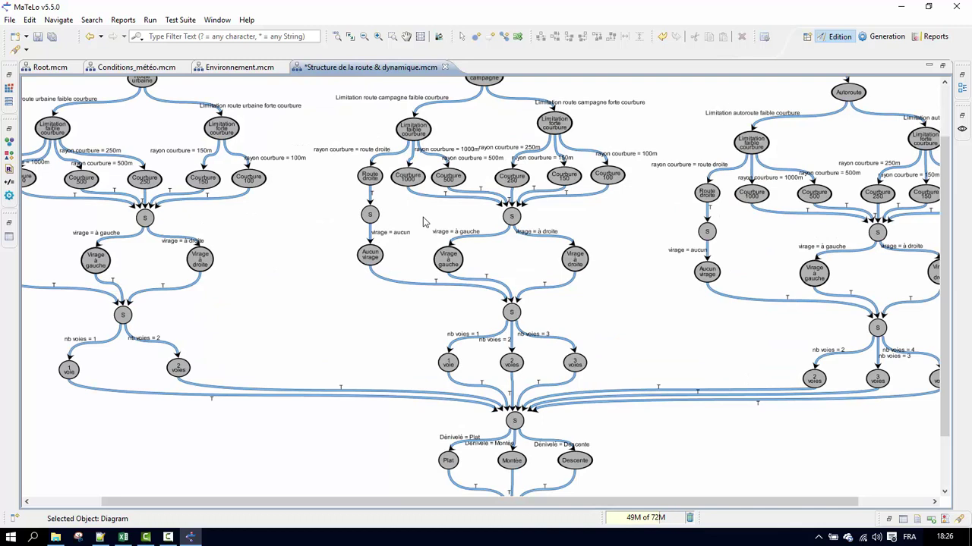
scroll(437, 222, "up", 3)
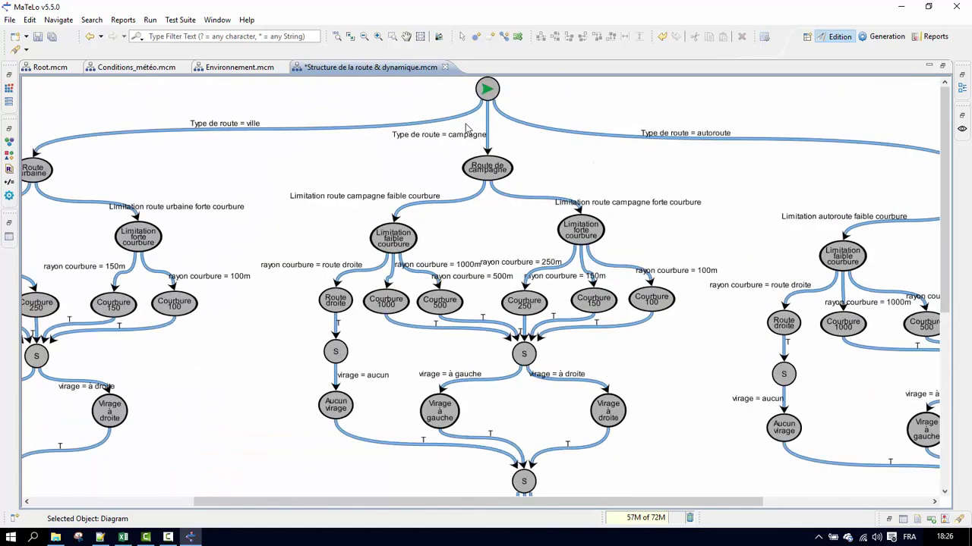
left_click(487, 168)
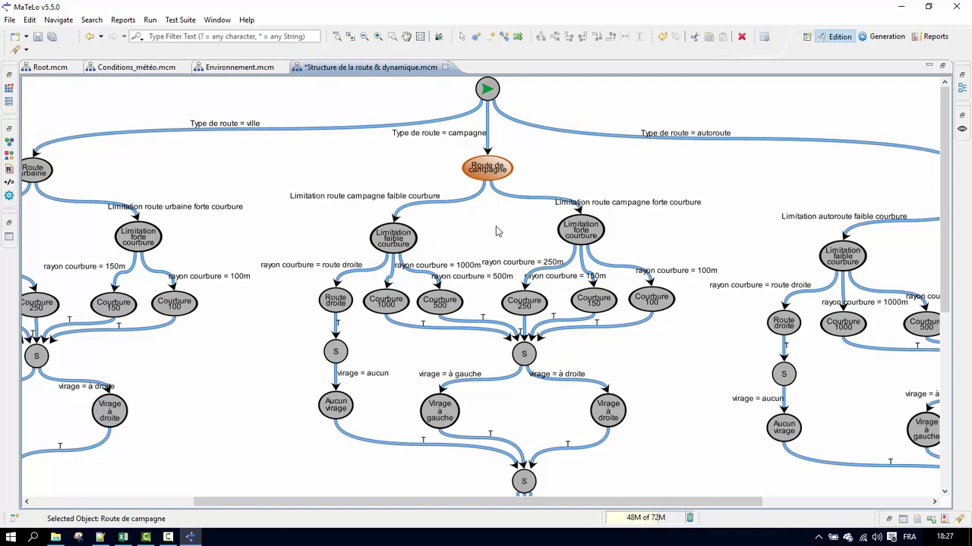
left_click(404, 235)
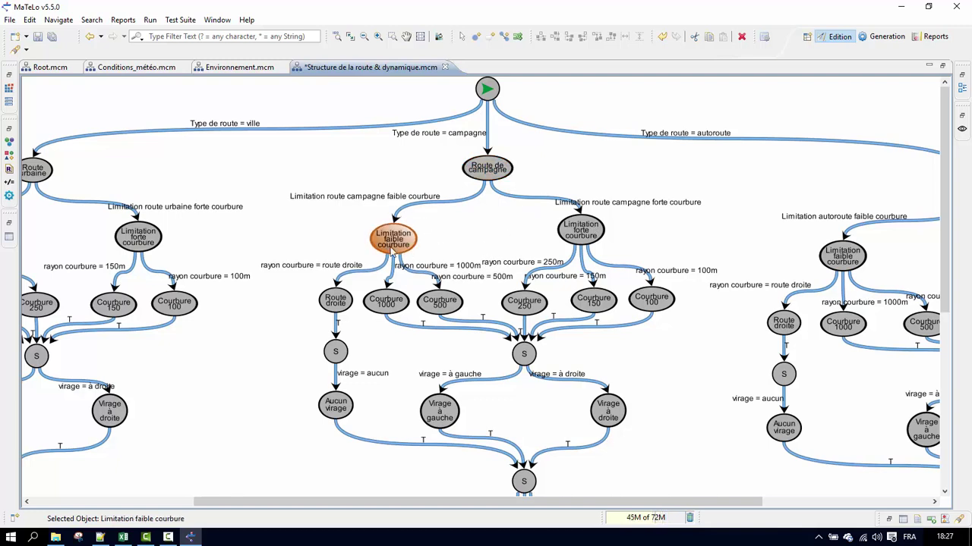
left_click(584, 234)
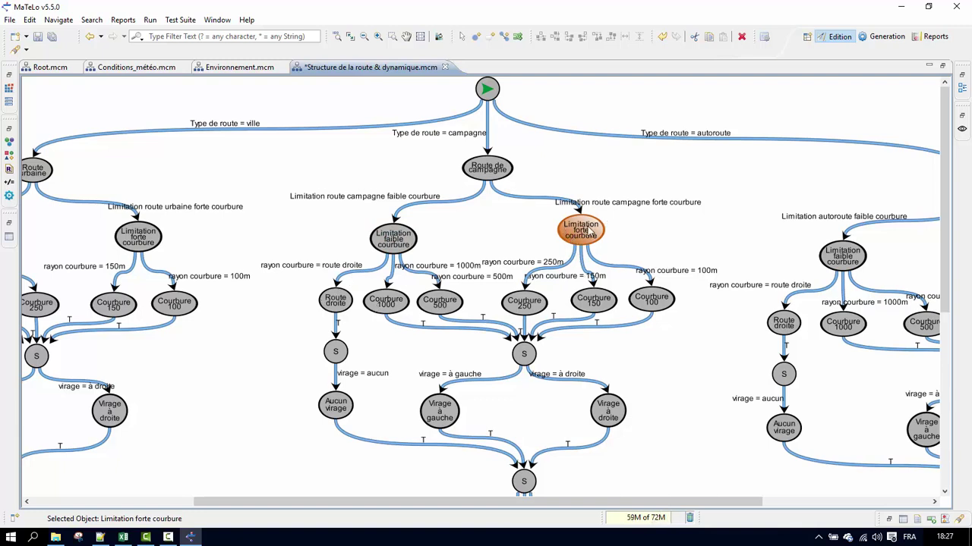
- Examine the Virage à gauche and Virage à droite branches below the country road's curvature states
scroll(425, 251, "down", 3)
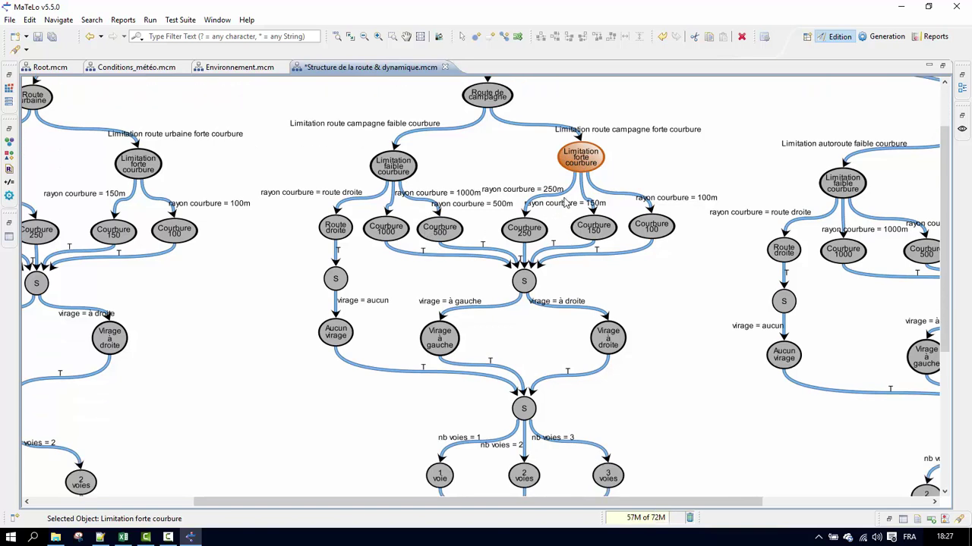
scroll(472, 242, "down", 3)
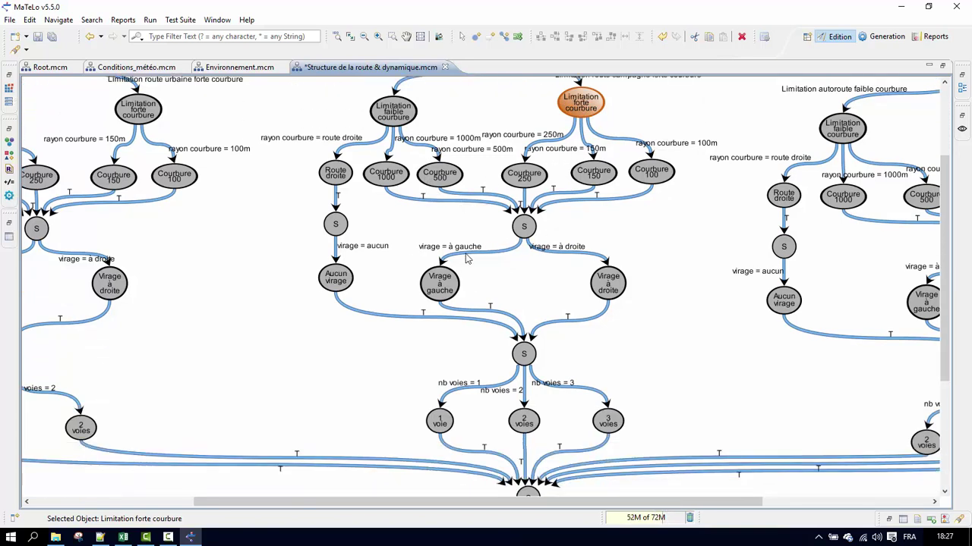
left_click_drag(397, 246, 649, 355)
left_click(514, 276)
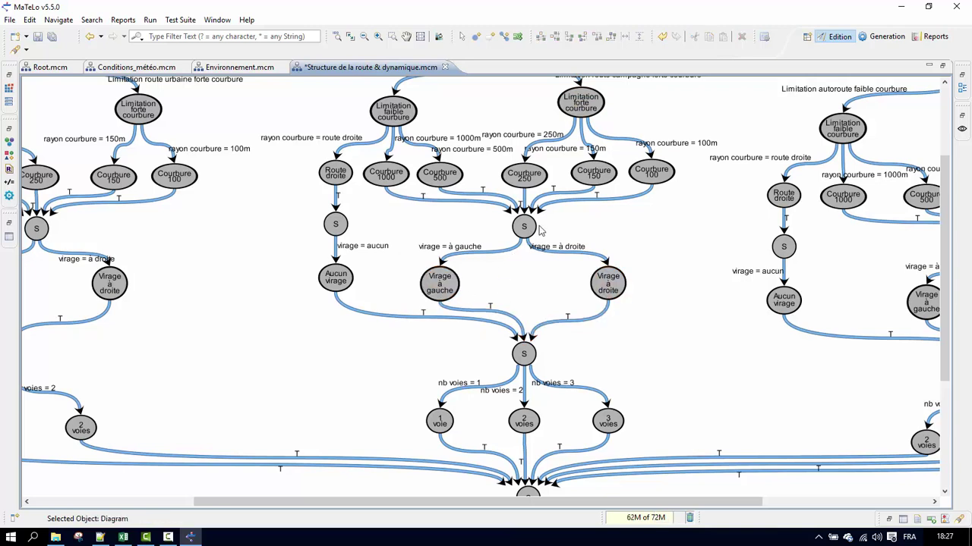
- Highlight the country road's curvature states converging on their shared S state, and the separate path from Route droite to Aucun virage
left_click_drag(674, 204, 295, 133)
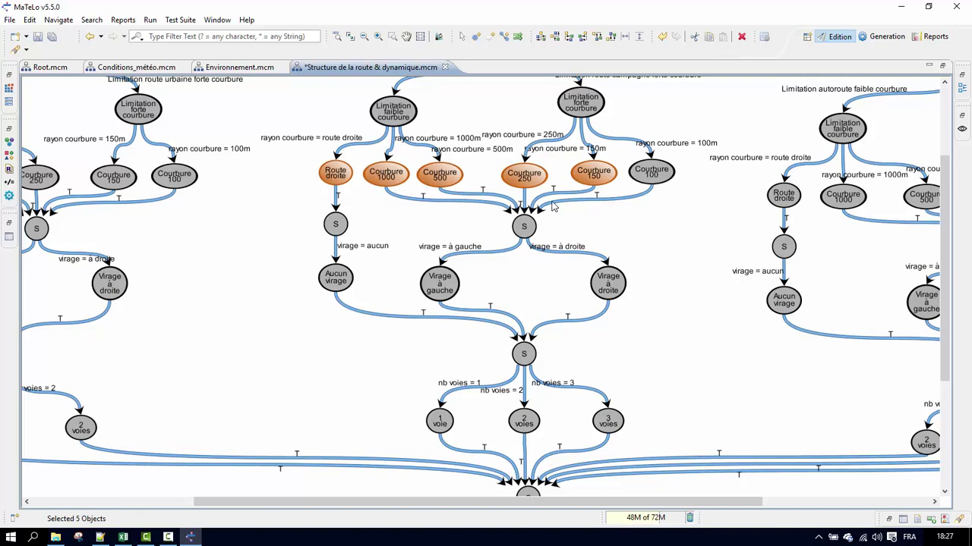
left_click(597, 258)
left_click_drag(697, 250, 363, 146)
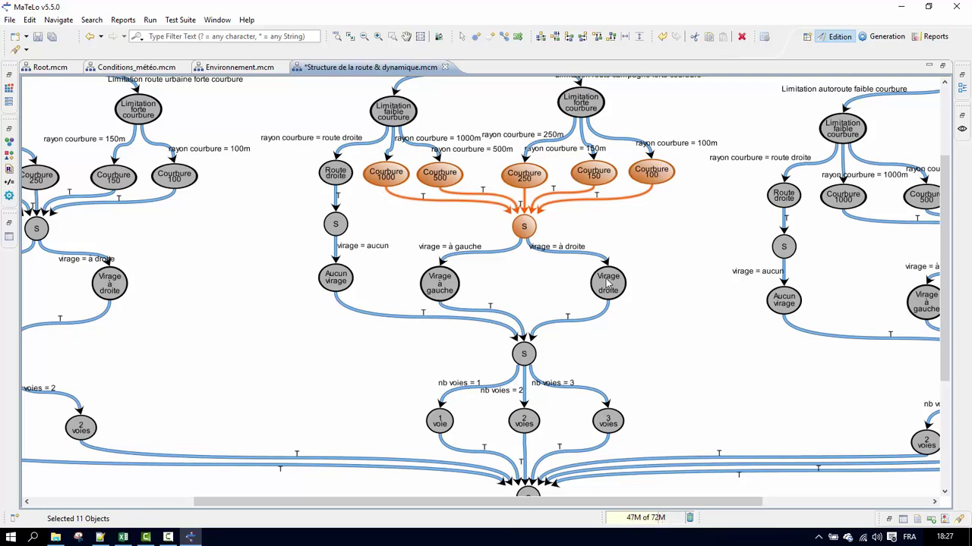
left_click(296, 139)
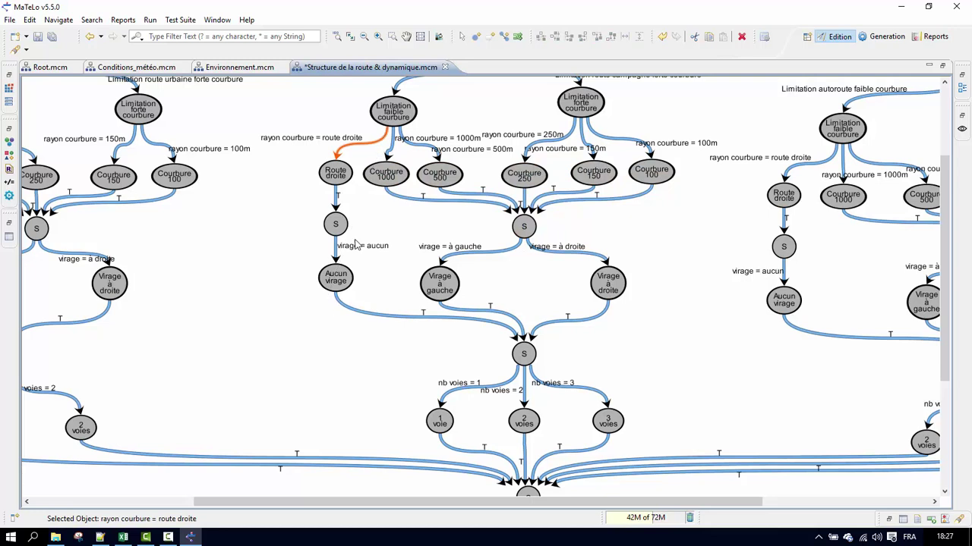
left_click_drag(252, 126, 361, 320)
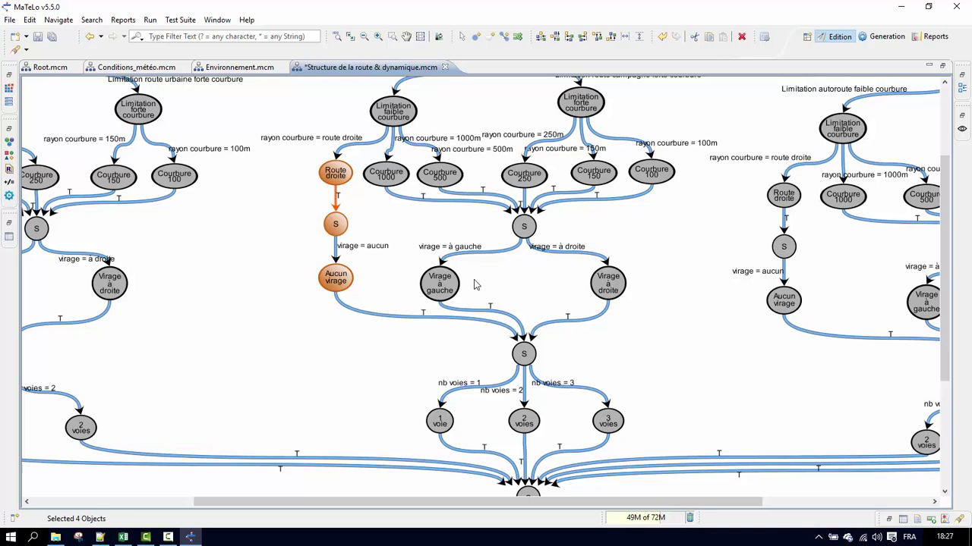
- Highlight the lane-count states of the urban and country roads, and the Plat, Montée and Descente slope block
scroll(510, 355, "down", 4)
scroll(510, 355, "up", 1)
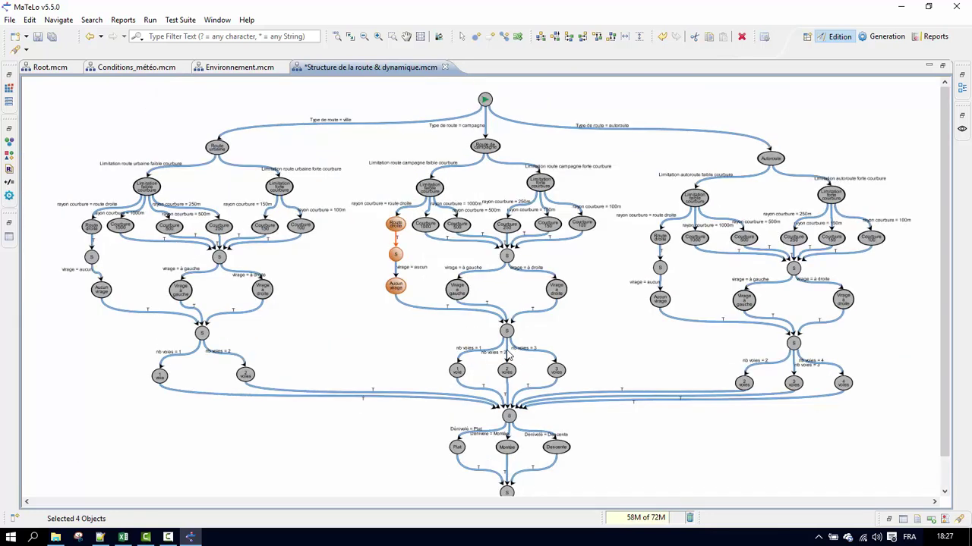
left_click_drag(125, 365, 293, 404)
left_click_drag(436, 348, 609, 399)
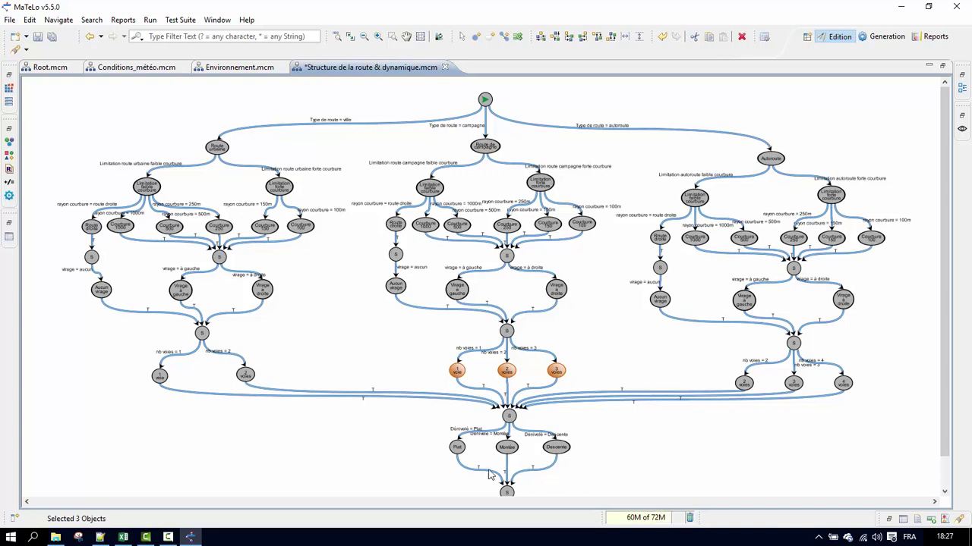
left_click_drag(418, 416, 619, 483)
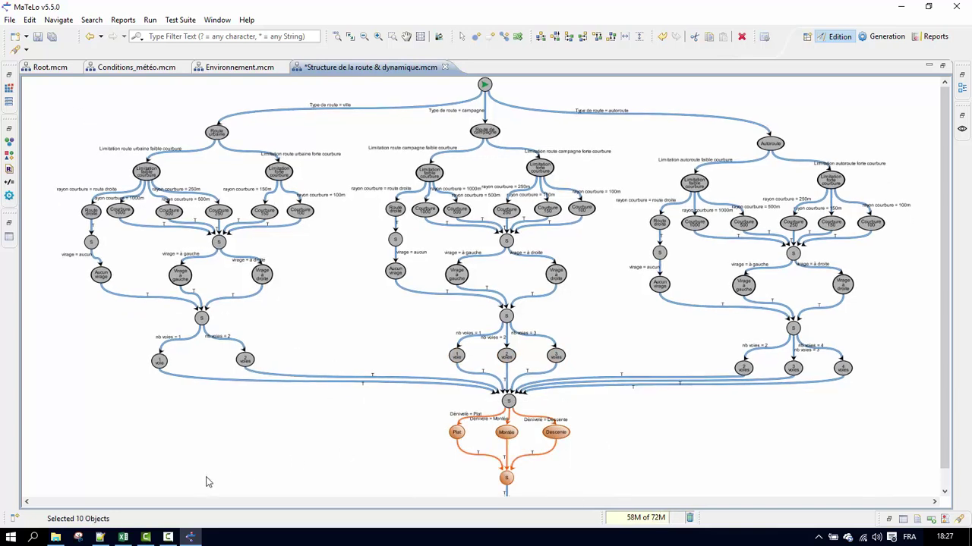
- Switch to the equivalence classes workbook in Excel and highlight the Drop values, followed by the whole C4 to C9 clique block
left_click(123, 537)
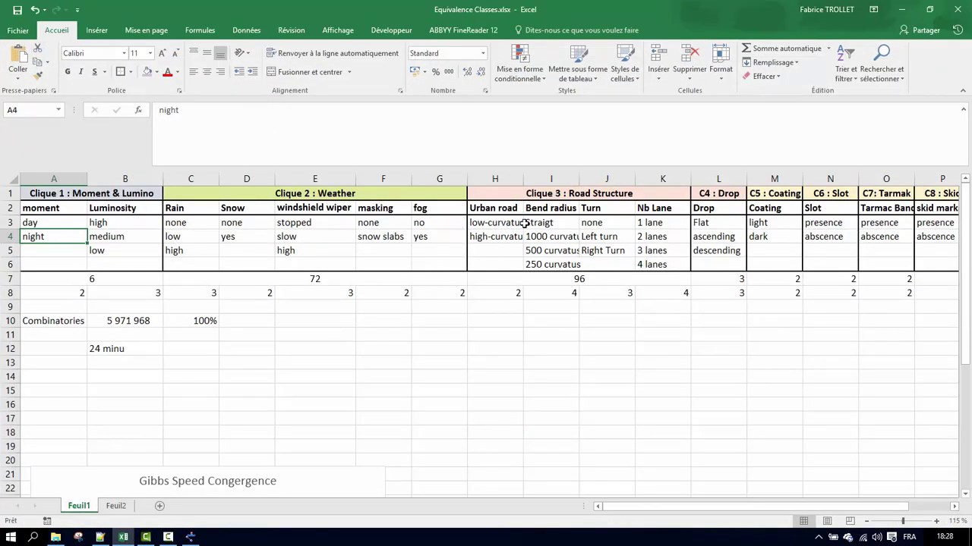
left_click_drag(702, 223, 709, 255)
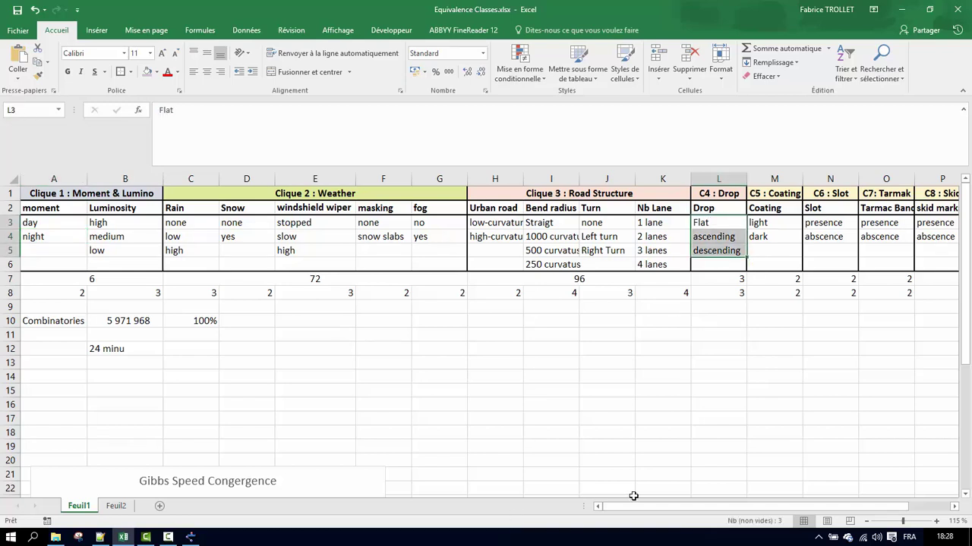
left_click_drag(639, 511, 754, 456)
left_click_drag(573, 194, 881, 266)
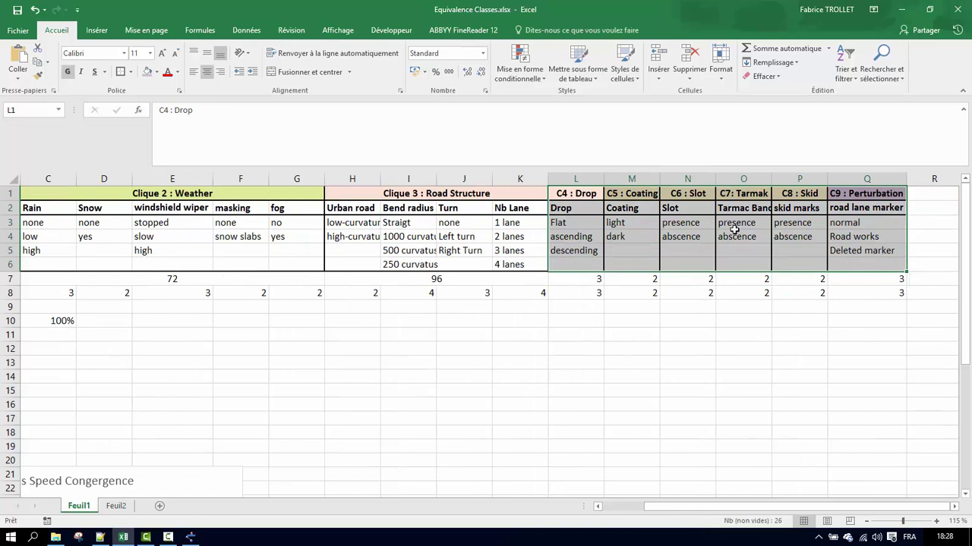
- Back in MaTeLo, open the Revêtement chain from Environnement and highlight its Rainures, bandes de goudron and Traces de dérapage blocks
left_click(190, 536)
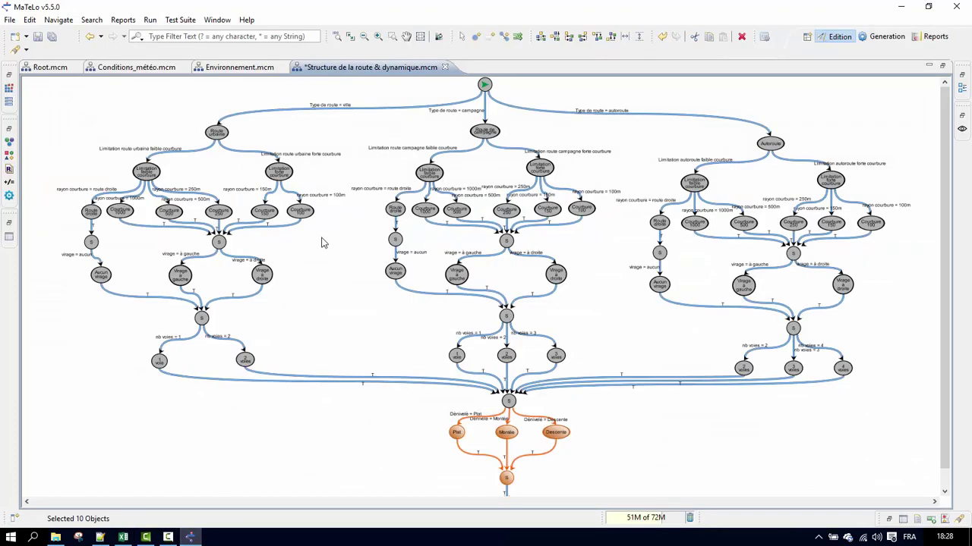
left_click(102, 70)
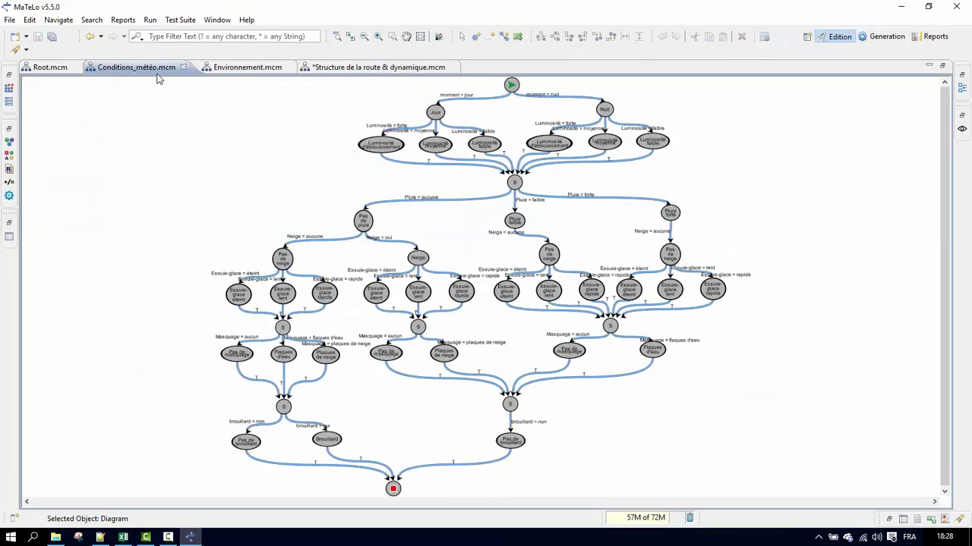
left_click(208, 73)
double_click(467, 287)
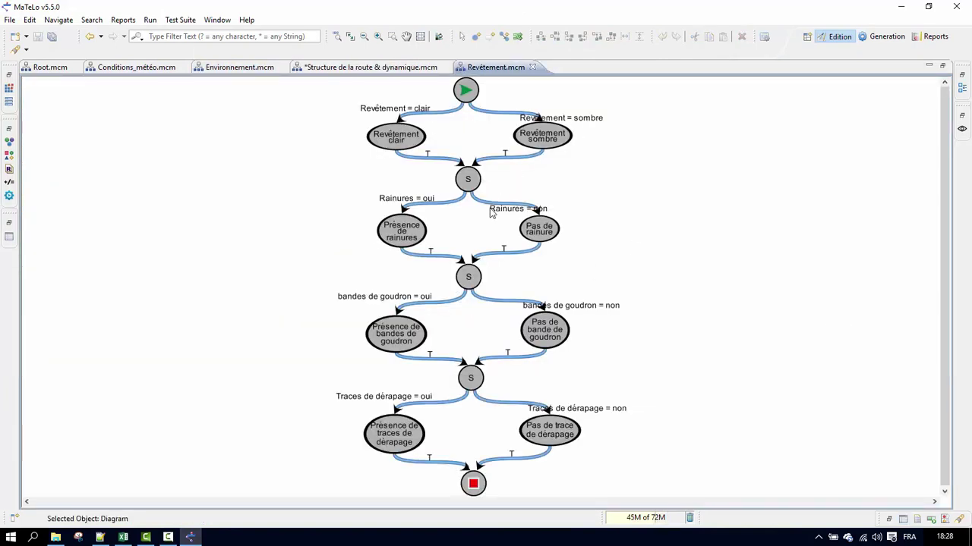
left_click_drag(338, 191, 570, 271)
left_click_drag(249, 277, 574, 371)
left_click_drag(297, 387, 597, 463)
- Return to the Environnement chain and open its Perturbations chain to show the road marking states
left_click(354, 70)
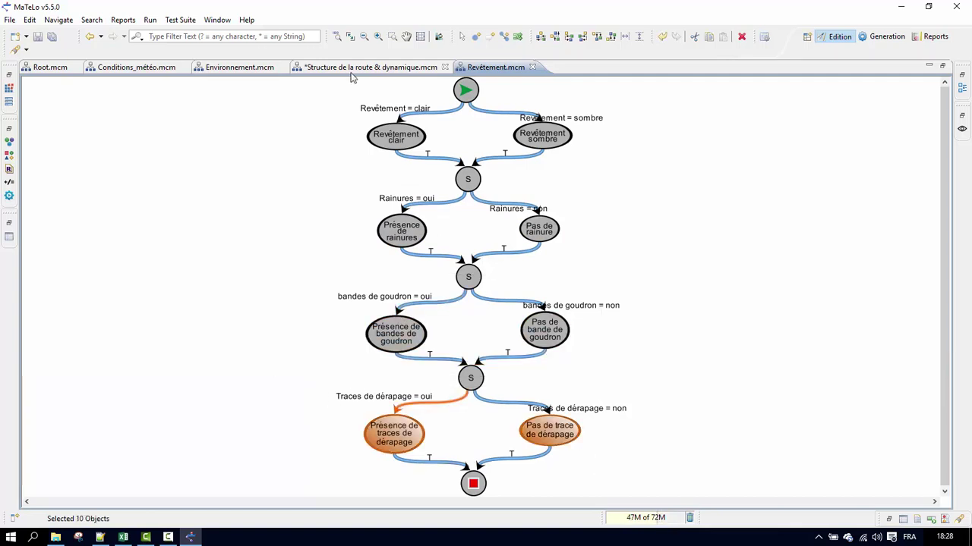
left_click(222, 70)
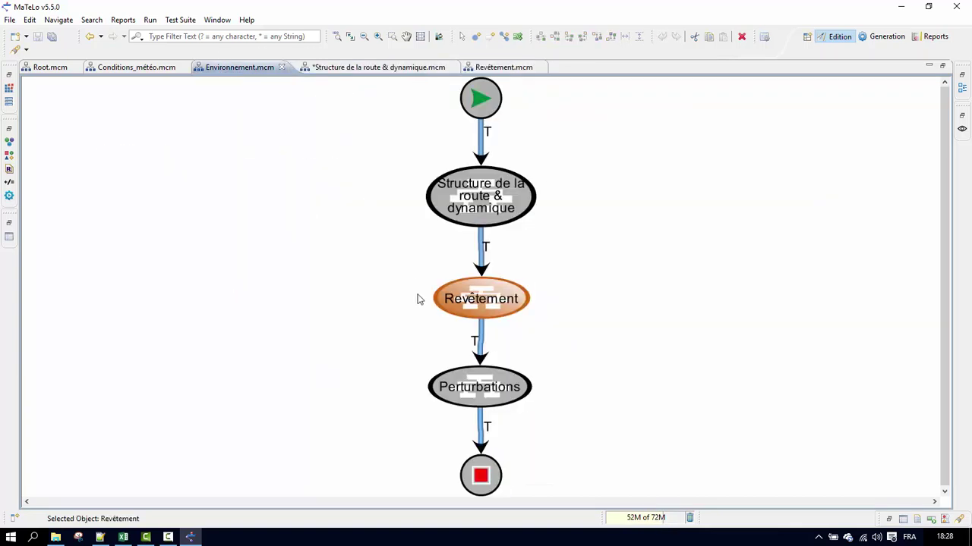
double_click(471, 393)
left_click(626, 282)
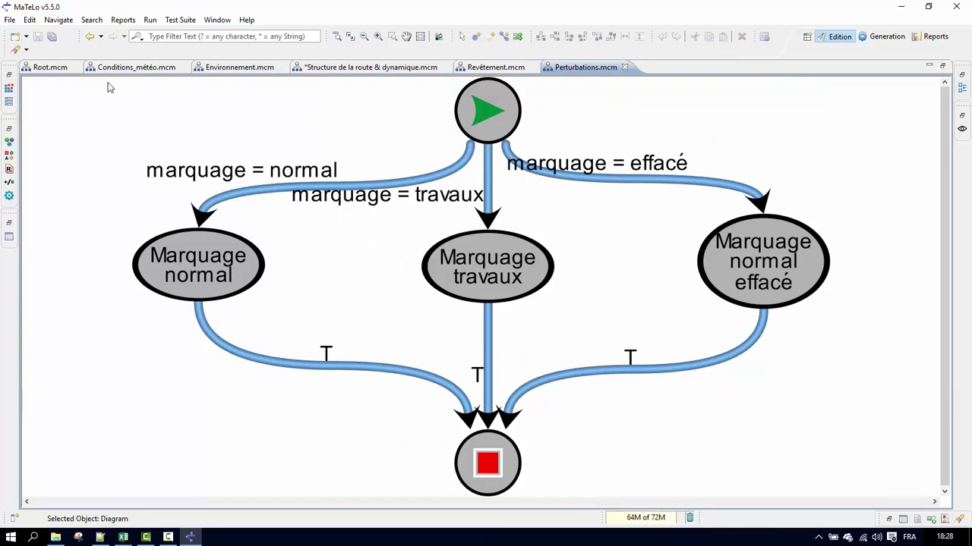
- Open the Conditions météo chain from Root and highlight the Jour and Nuit states with their luminosity branches
left_click(46, 69)
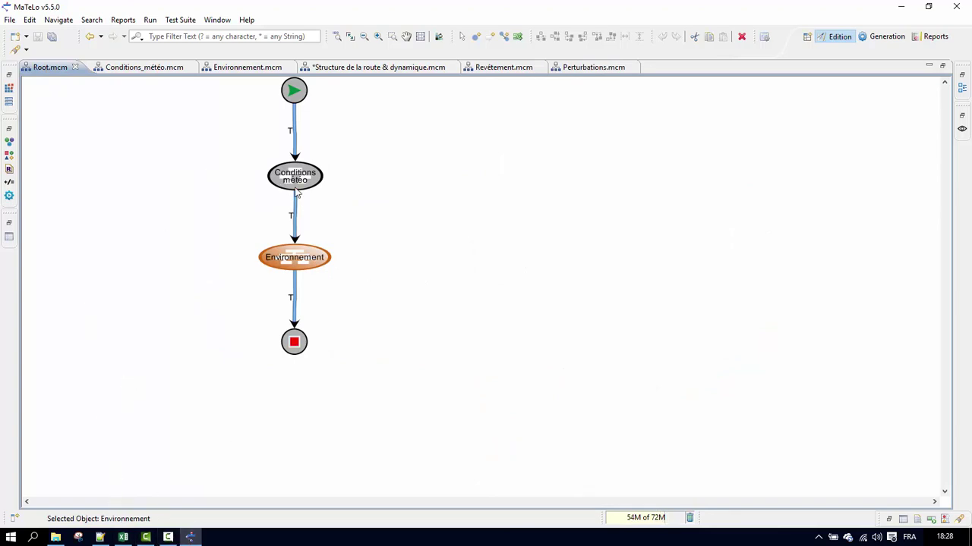
double_click(297, 191)
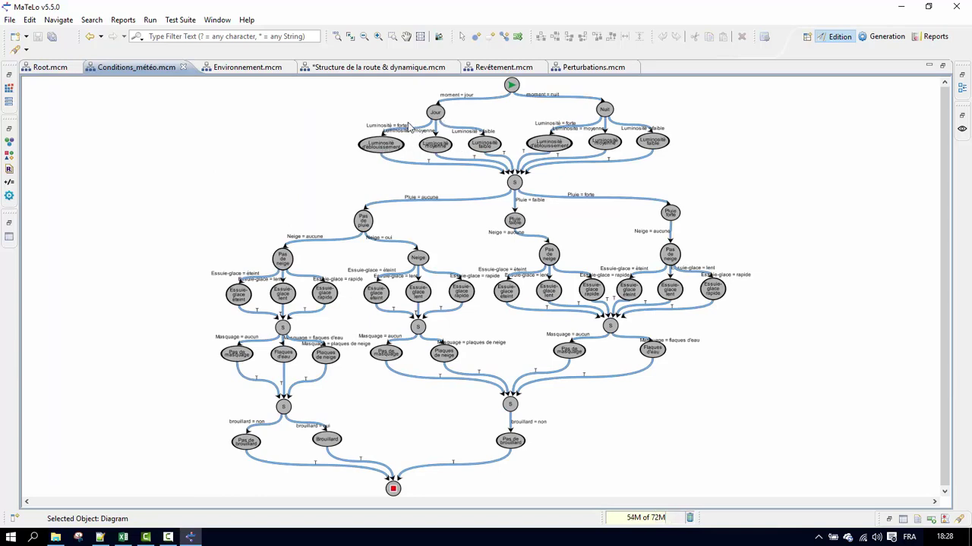
left_click_drag(295, 187, 763, 87)
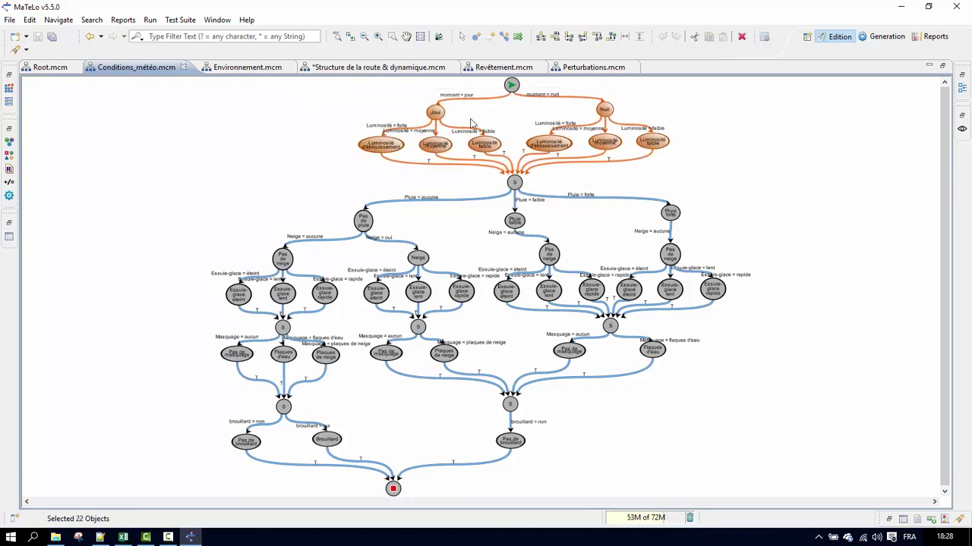
- Switch to the Generation perspective and select Gibbs Sampler as the algorithm of the Default Strategy
left_click(883, 37)
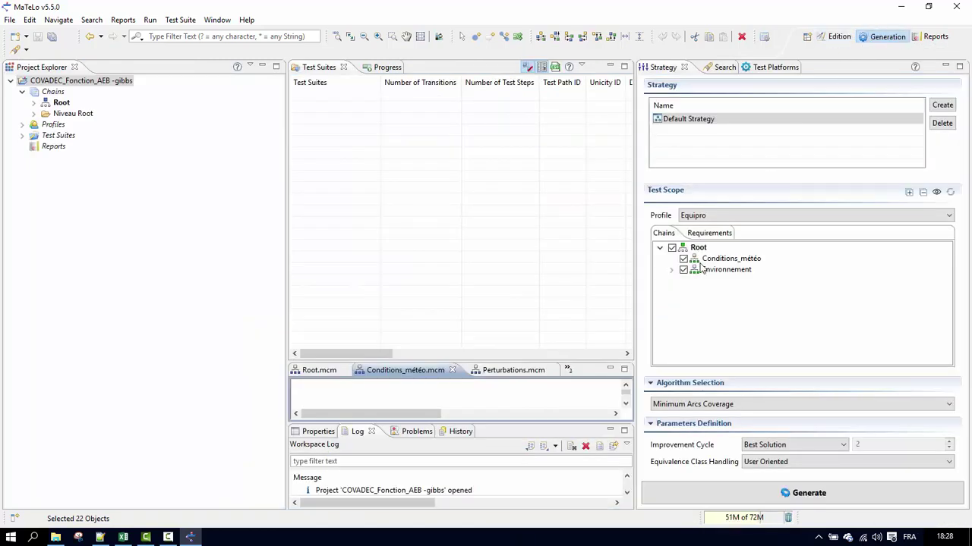
left_click(675, 404)
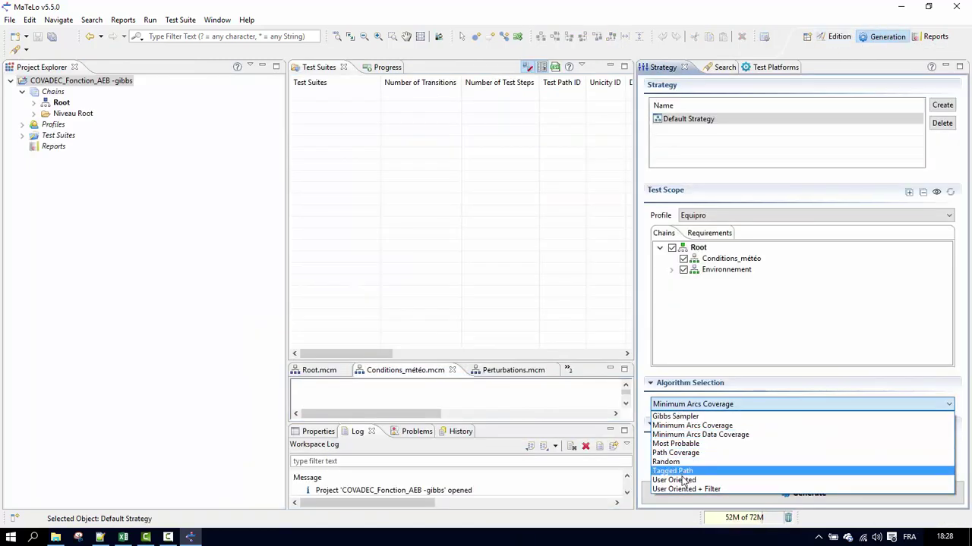
left_click(677, 417)
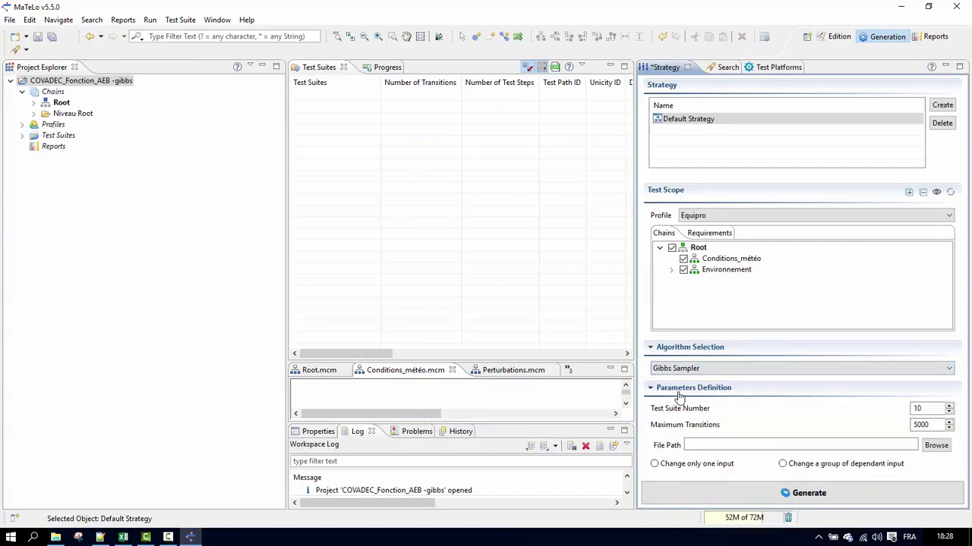
- Set ALPHAi.csv from the COVADEC_Fonction_AEB -gibbs folder as the Gibbs Sampler's parameter file
left_click(688, 446)
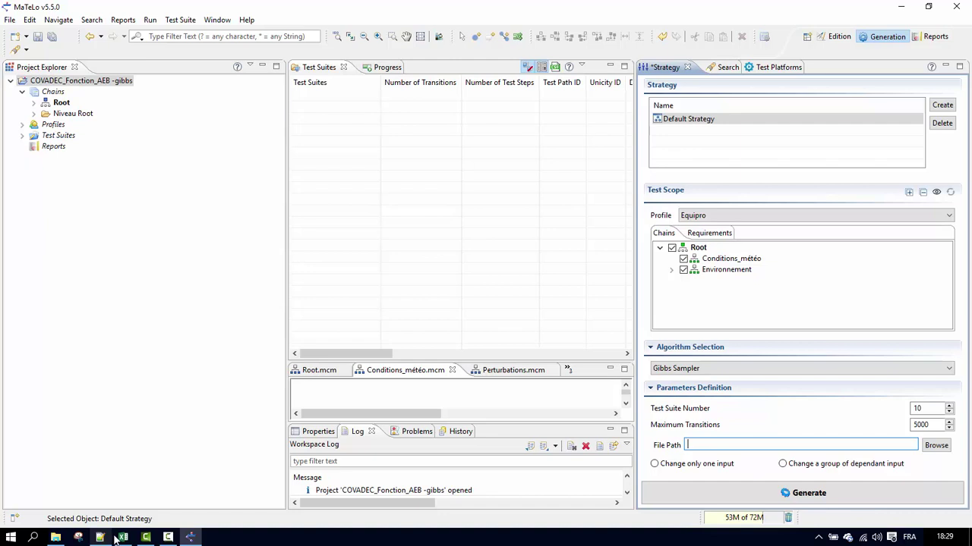
left_click(936, 445)
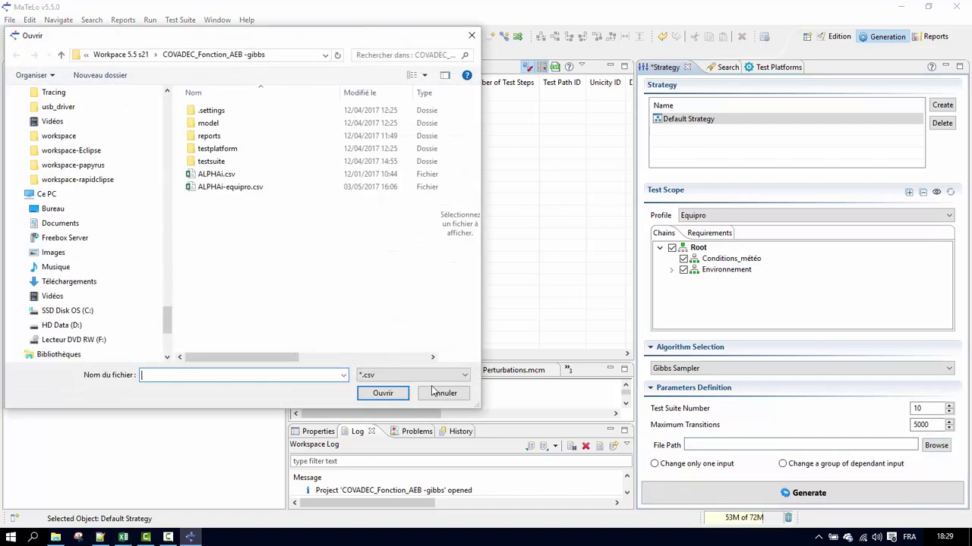
left_click(441, 393)
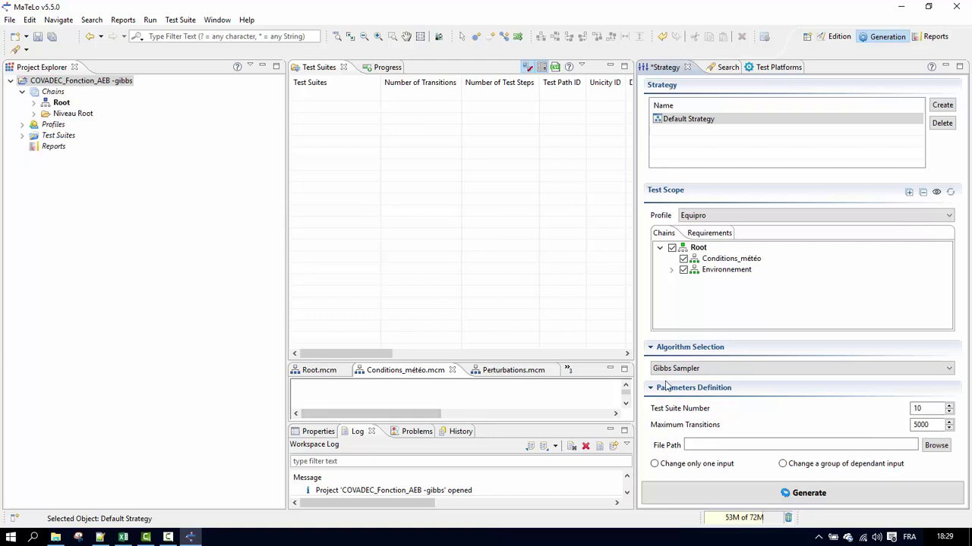
left_click(937, 446)
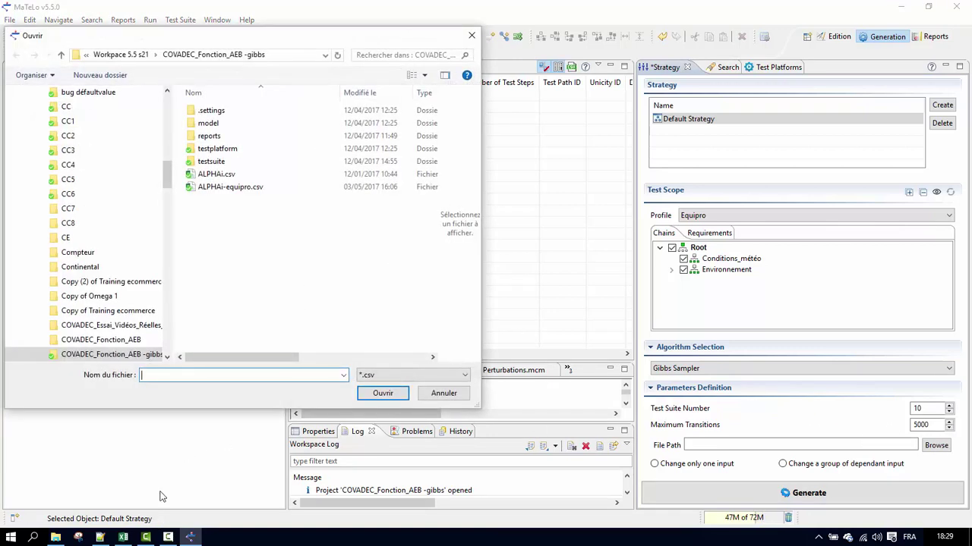
double_click(215, 177)
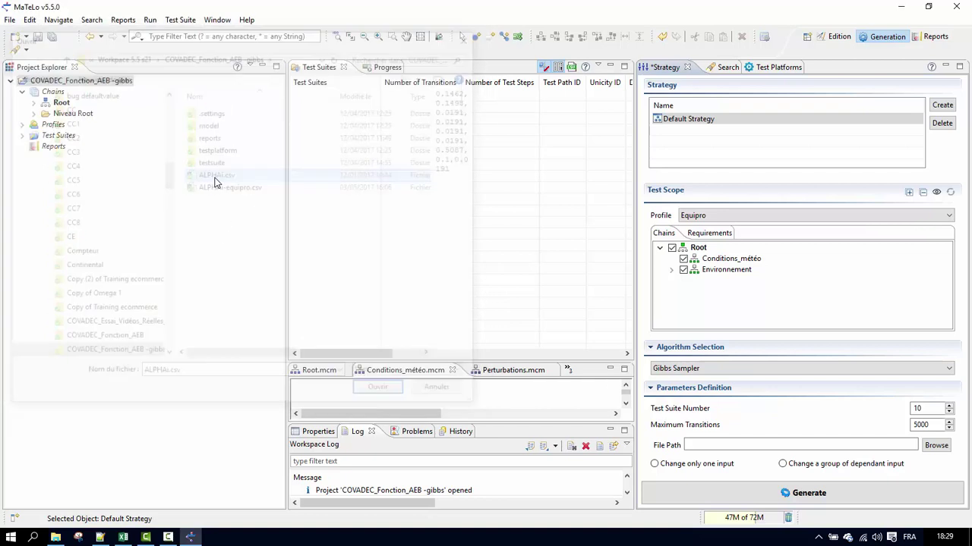
- Switch to Notepad++, maximize the window showing ALPHAi.csv and highlight the first three values of its row
left_click(101, 537)
left_click(489, 212)
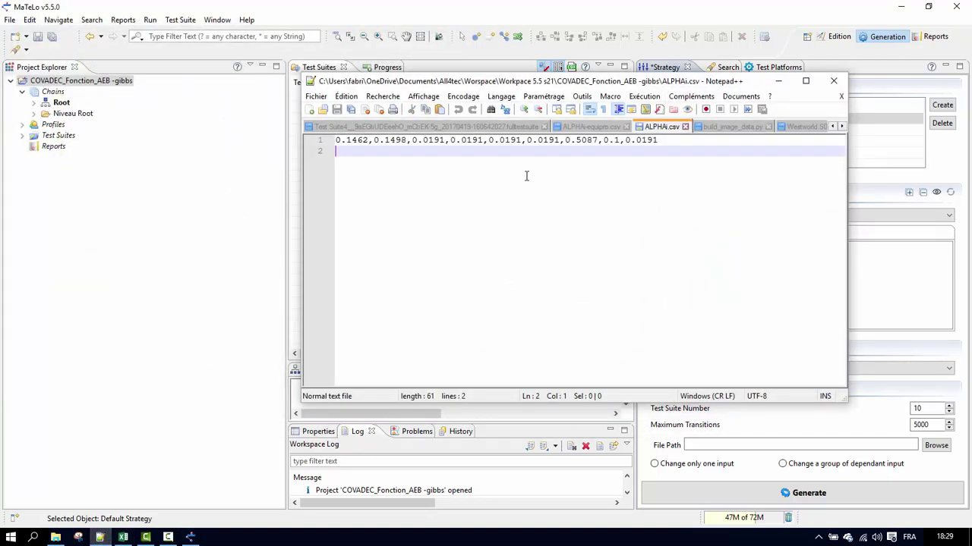
double_click(686, 82)
left_click_drag(35, 63, 143, 63)
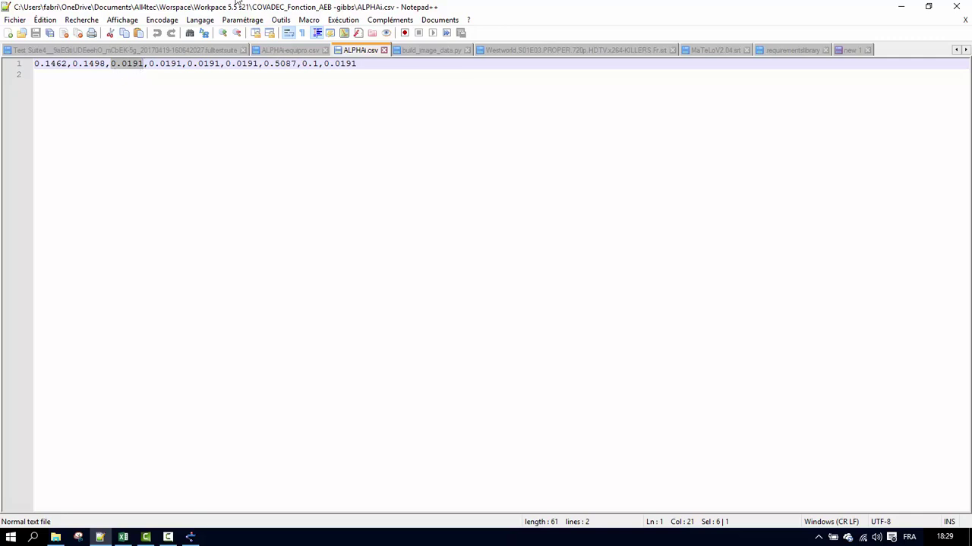
left_click(140, 67)
left_click_drag(35, 65, 144, 64)
left_click(58, 64)
- Highlight the entire row of values in ALPHAi.csv, followed by only its last two values
left_click_drag(403, 67, 11, 64)
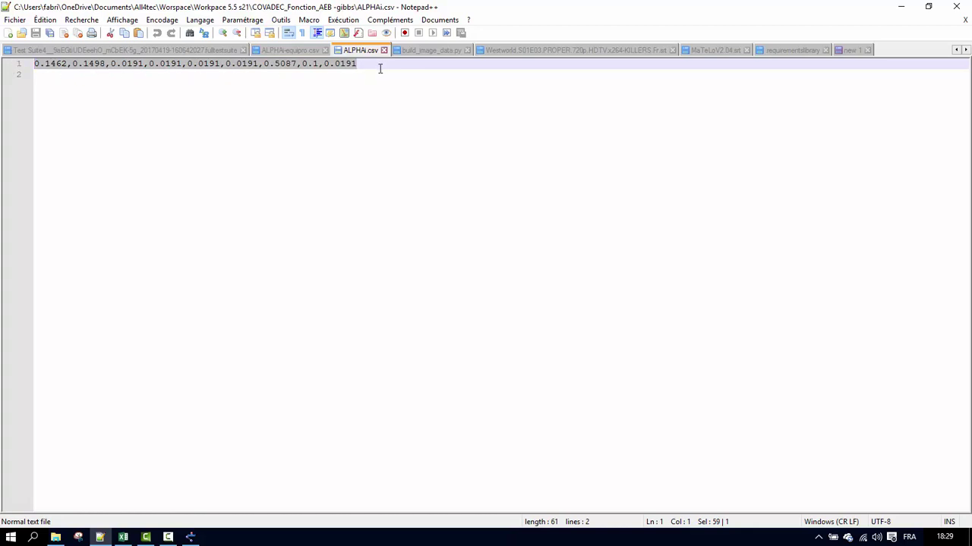
left_click(347, 72)
left_click_drag(361, 65, 301, 68)
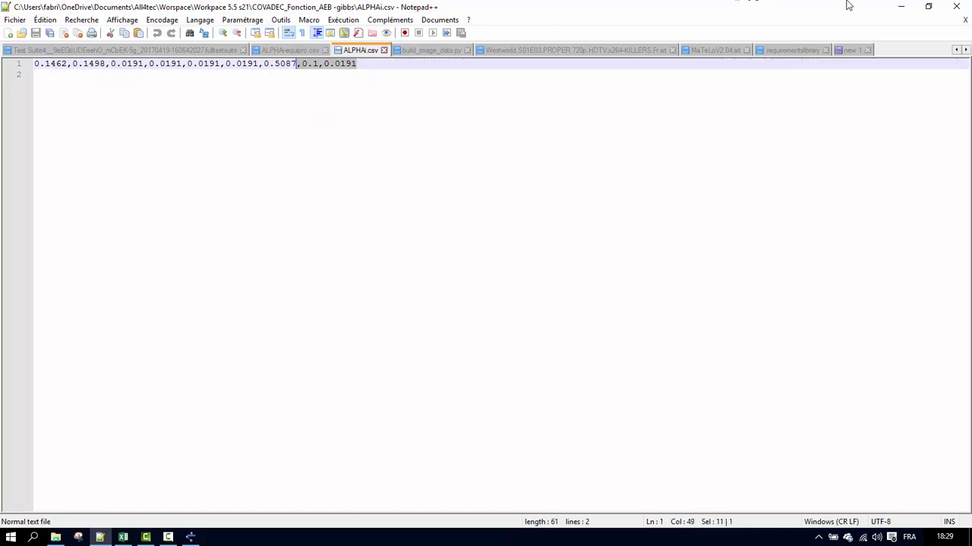
- Minimize Notepad++, switch to the Excel workbook and highlight rows 3 and 4 from Nb Lane back to moment across cliques 1 to 3
left_click(901, 7)
left_click(123, 538)
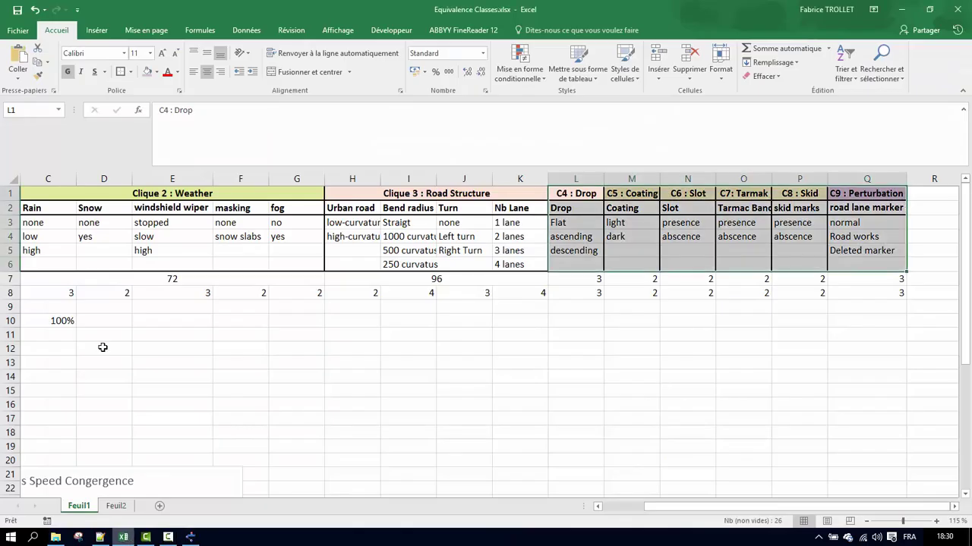
left_click_drag(660, 223, 70, 224)
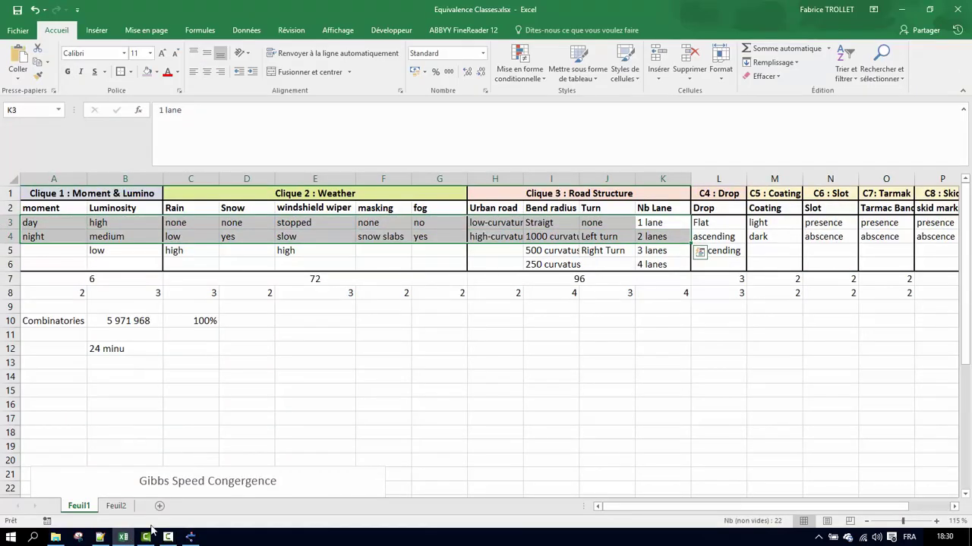
- Back in MaTeLo's Edition perspective, open Conditions météo from Root and highlight its luminosity block and the weather block below it
left_click(190, 538)
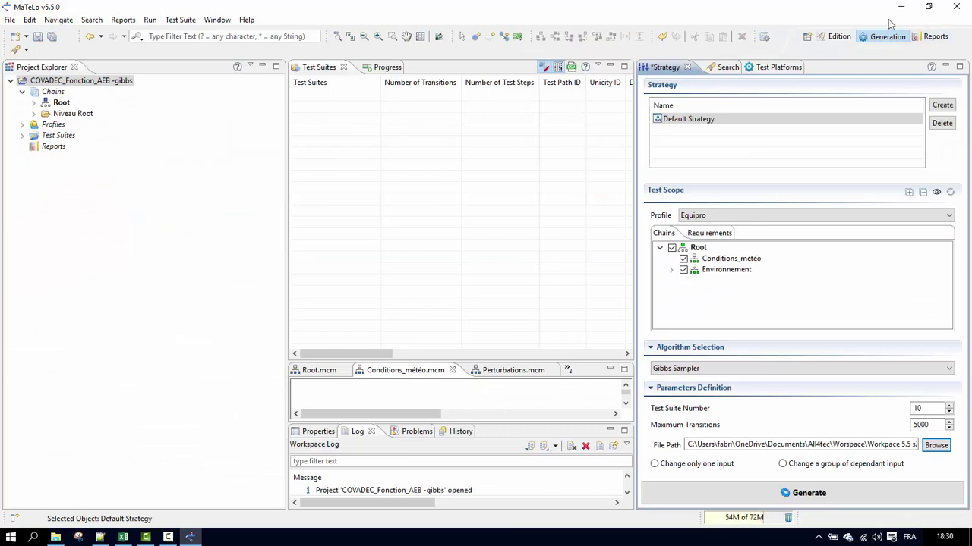
left_click(838, 37)
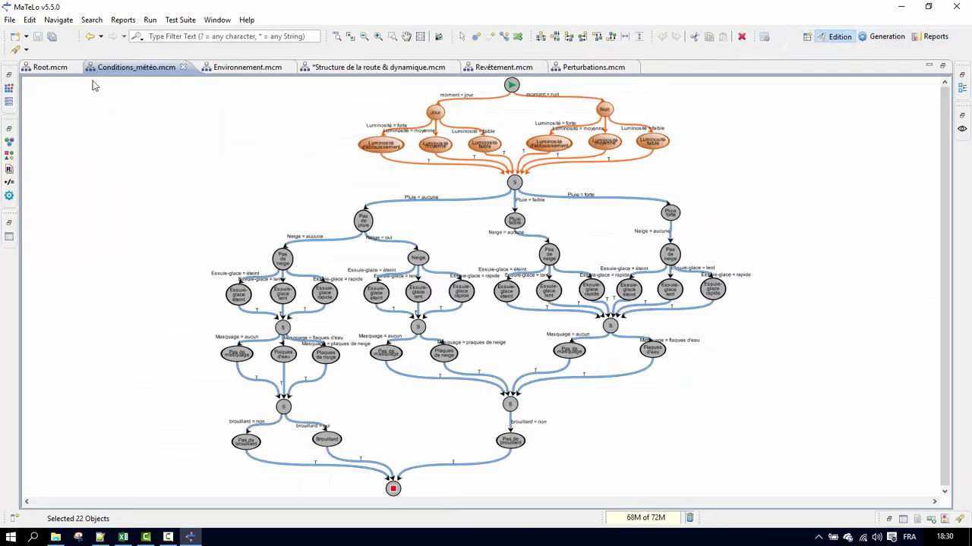
left_click(43, 68)
double_click(295, 177)
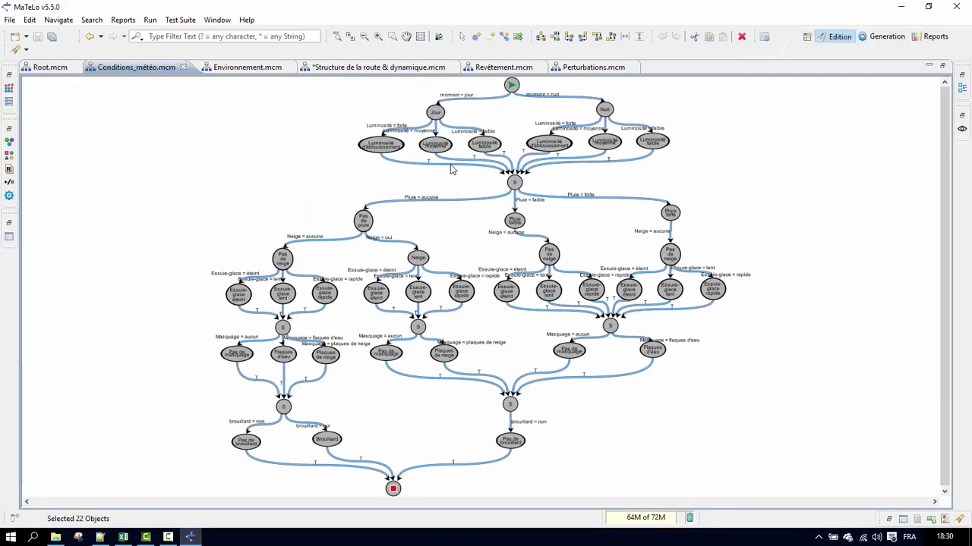
left_click_drag(299, 83, 714, 108)
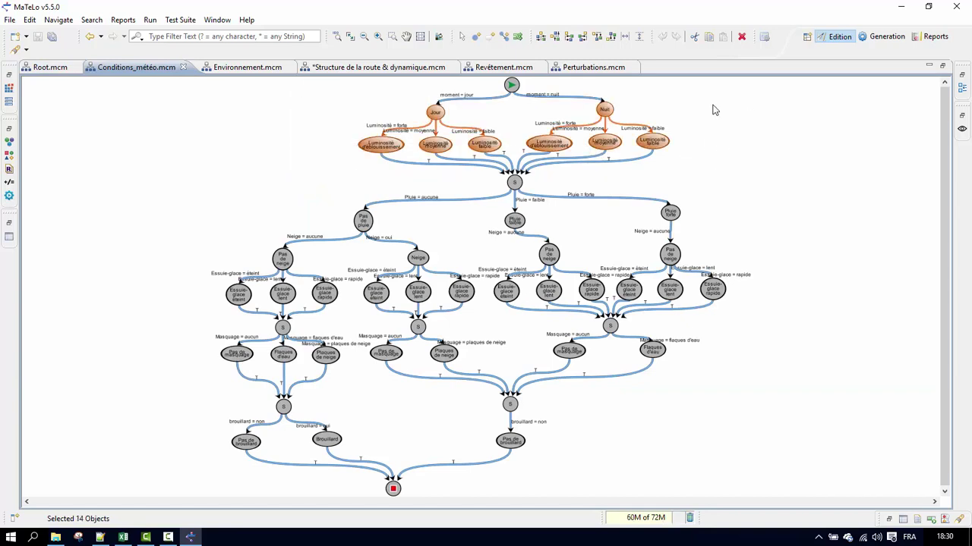
left_click(514, 182)
left_click_drag(125, 195, 789, 466)
- Open the Structure de la route & dynamique chain from Root through Environnement and select the country road's Courbure 500 state
left_click(217, 70)
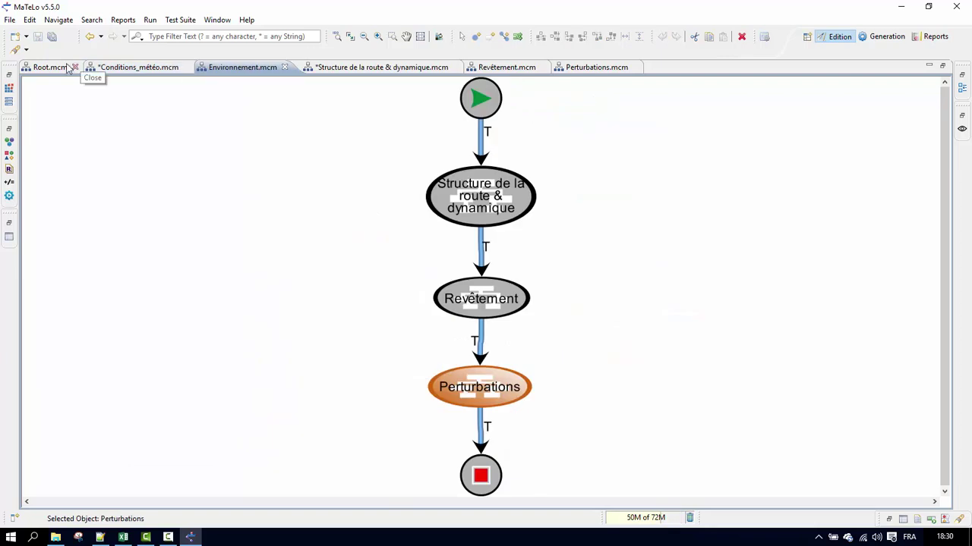
left_click(53, 68)
double_click(307, 258)
double_click(467, 199)
left_click(458, 211)
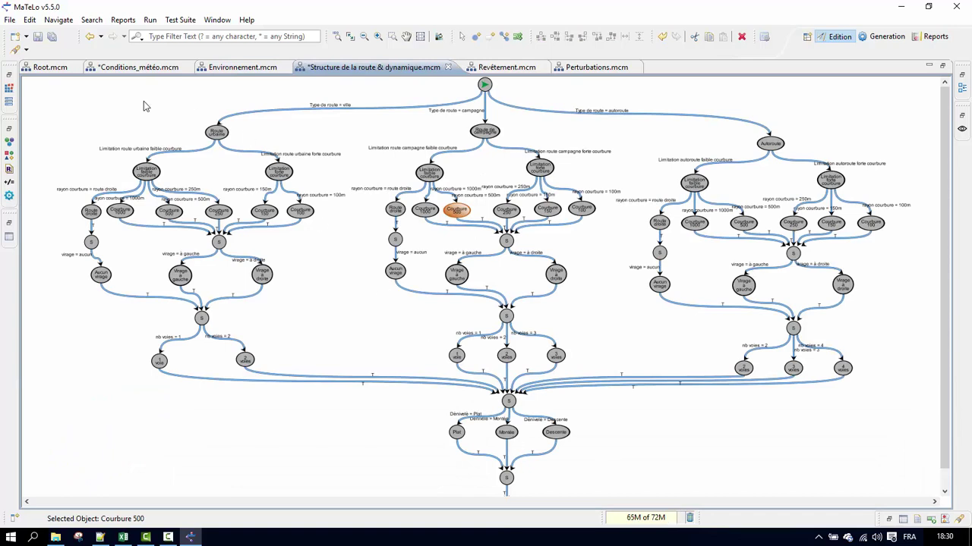
- Open the Revêtement chain and the Perturbations chain in turn from the Environnement chain
left_click(231, 70)
double_click(486, 290)
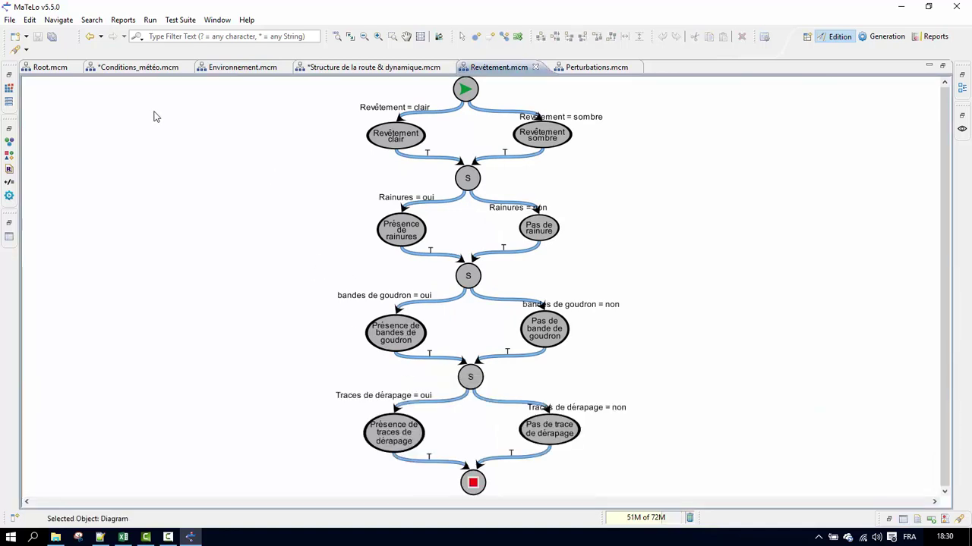
left_click(334, 68)
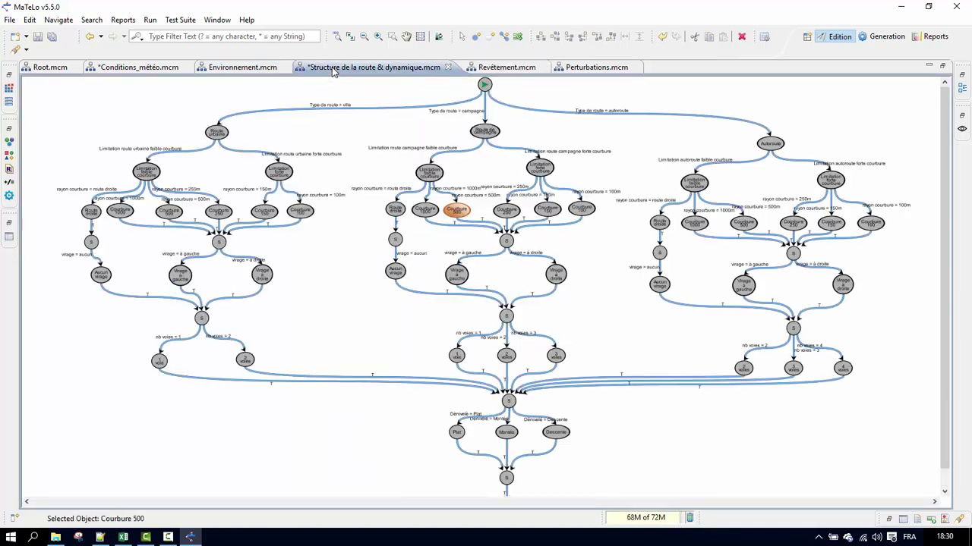
left_click(232, 67)
double_click(486, 388)
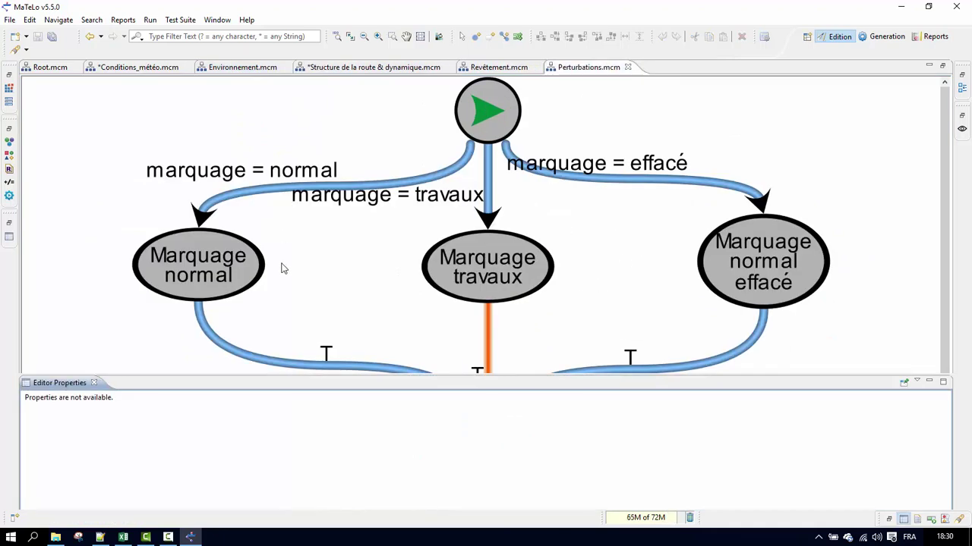
- Switch to Notepad++, highlight the whole line of values in ALPHAi.csv and minimize the window again
left_click(99, 536)
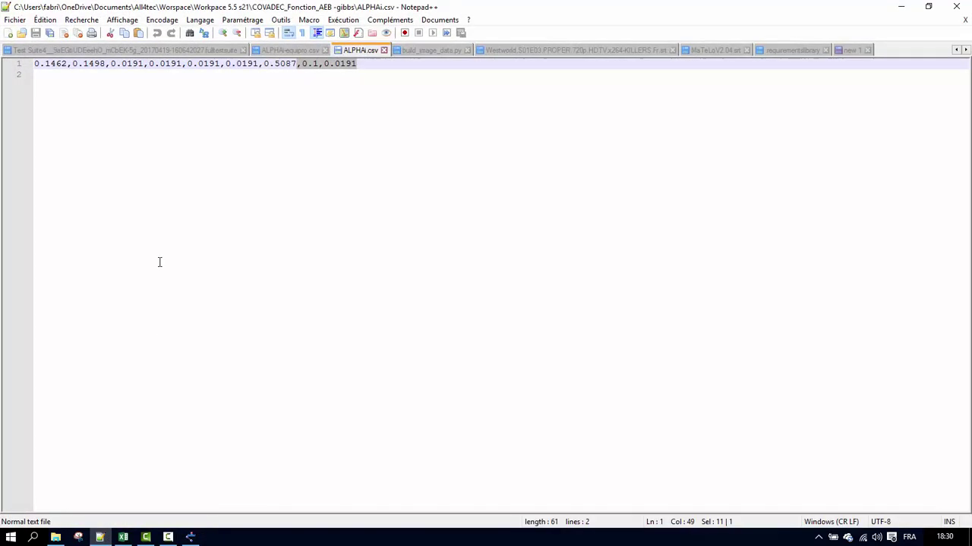
left_click_drag(361, 70, 2, 50)
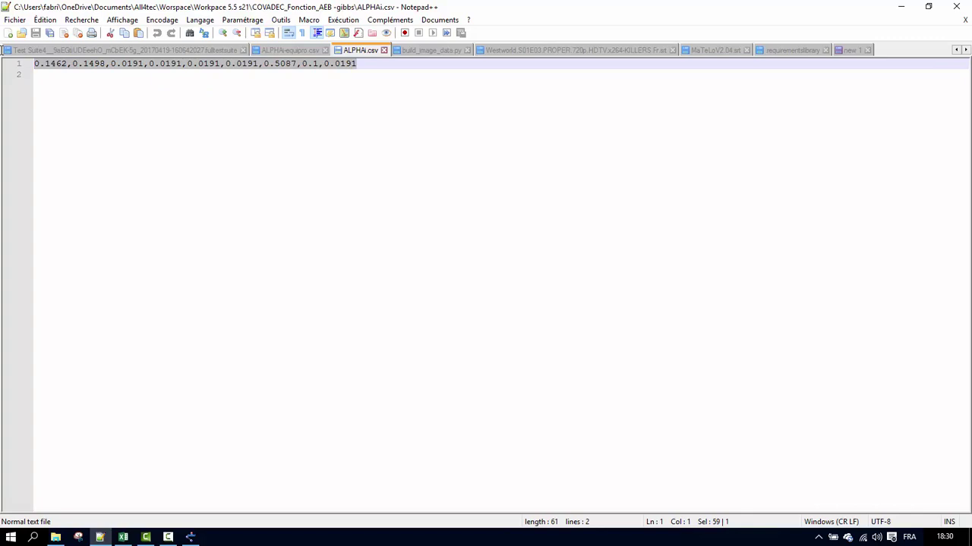
left_click(365, 68)
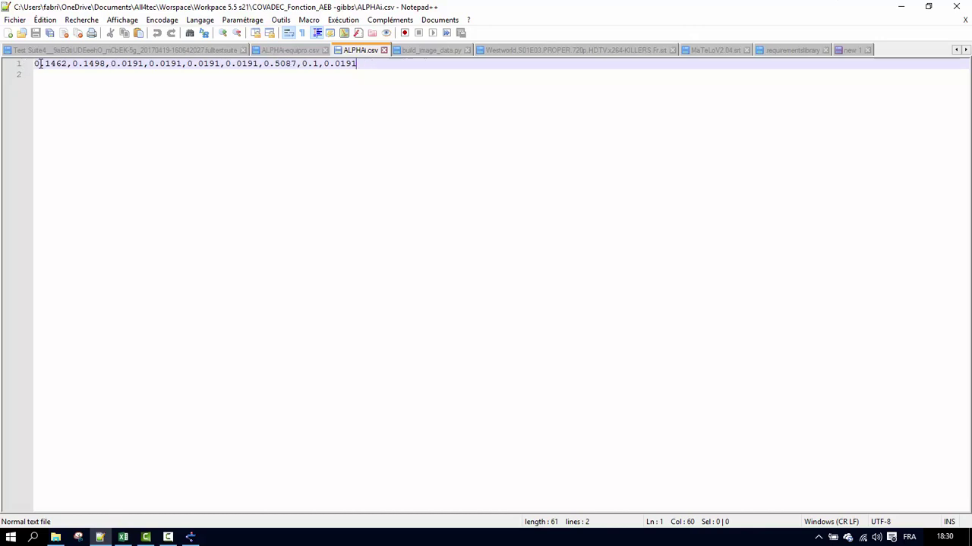
left_click(899, 8)
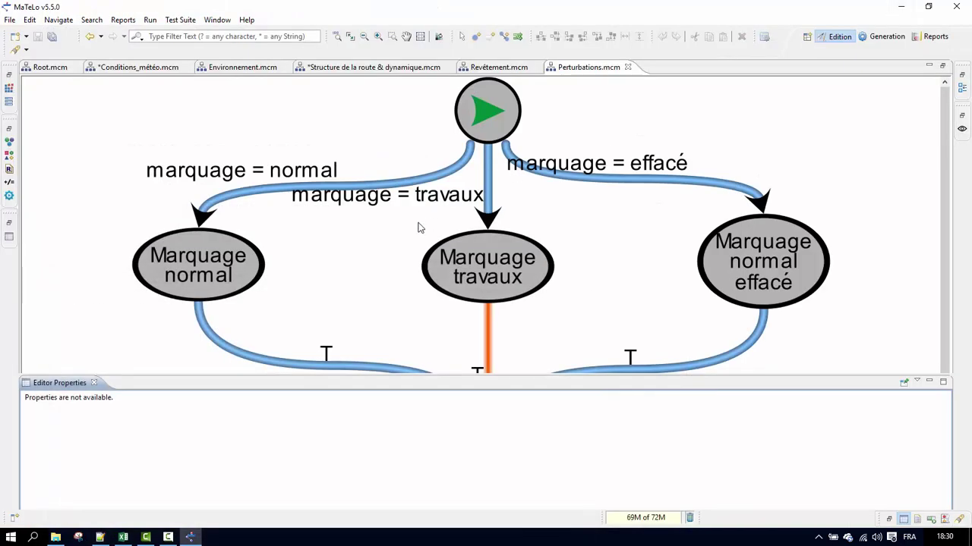
- In the Perturbations chain, highlight the marquage = normal, marquage = travaux and marquage = effacé transitions in turn
left_click(279, 196)
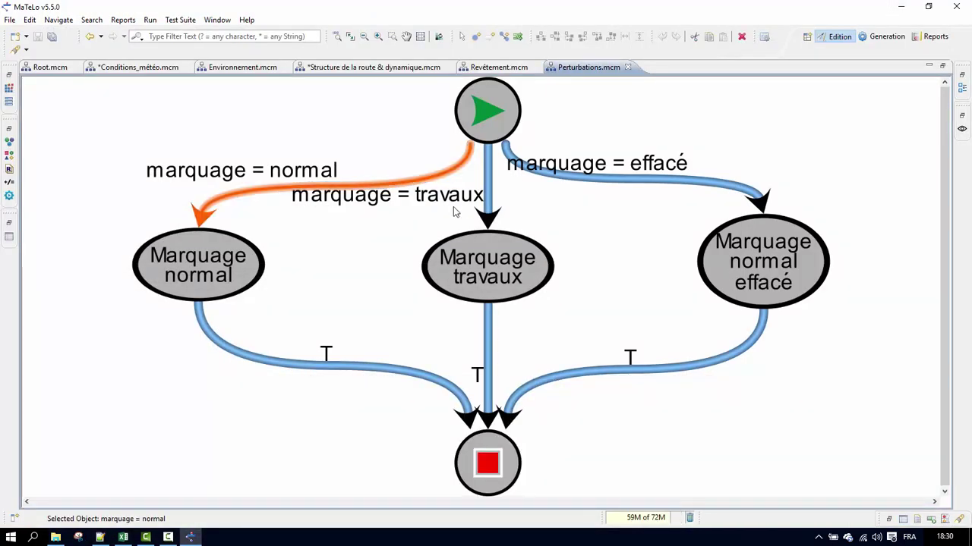
left_click(493, 203)
left_click(580, 181)
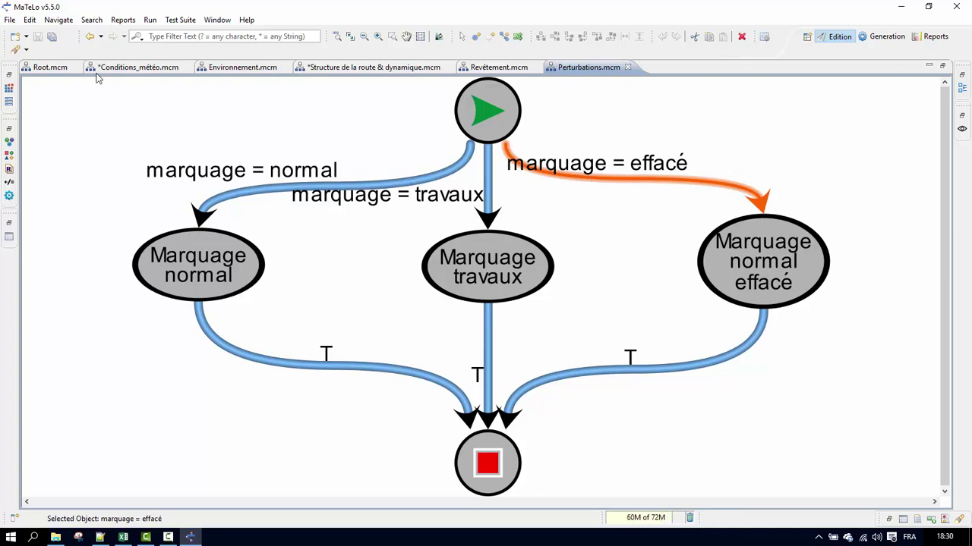
- Return to the Root chain, restore the side views and, in the Generation perspective, set the Gibbs Sampler to Change a group of dependant input
left_click(50, 69)
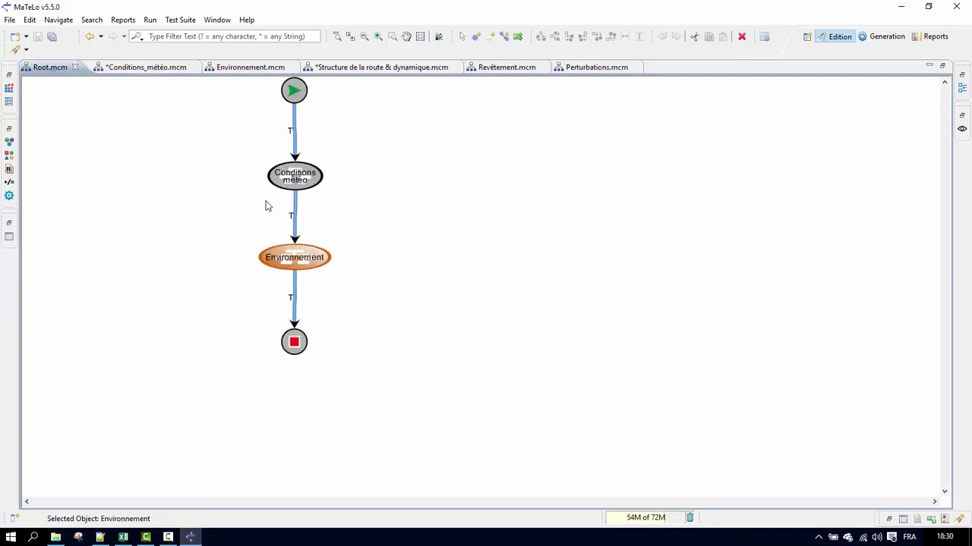
left_click(961, 75)
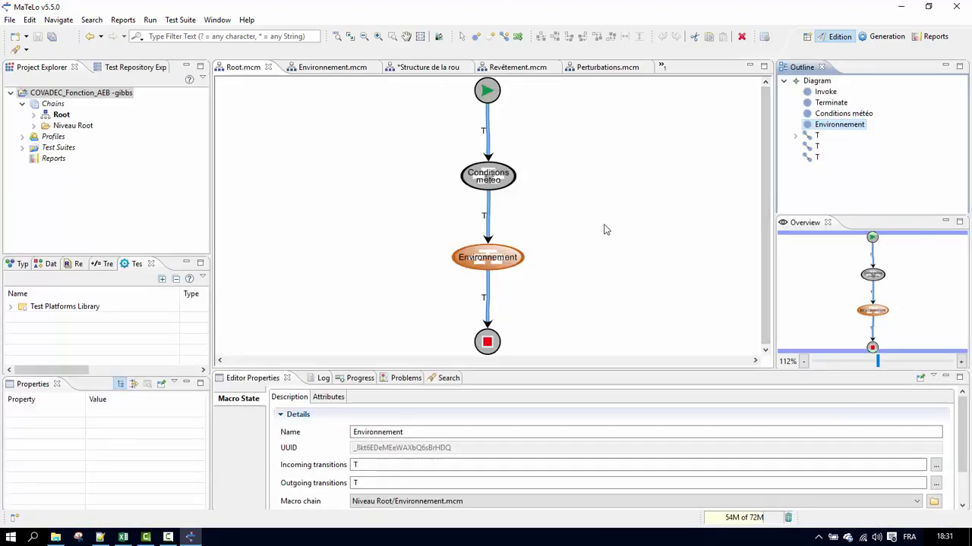
left_click(900, 38)
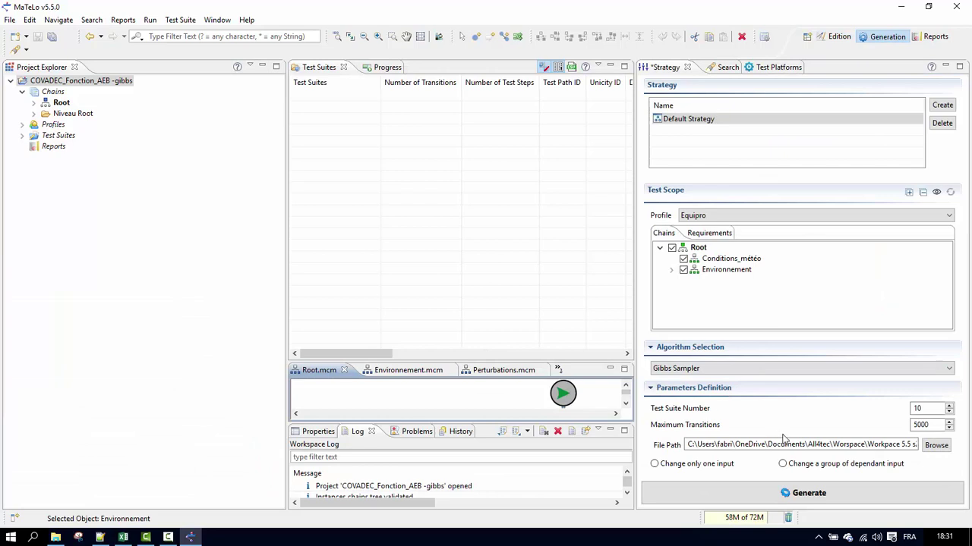
left_click(684, 372)
left_click(684, 371)
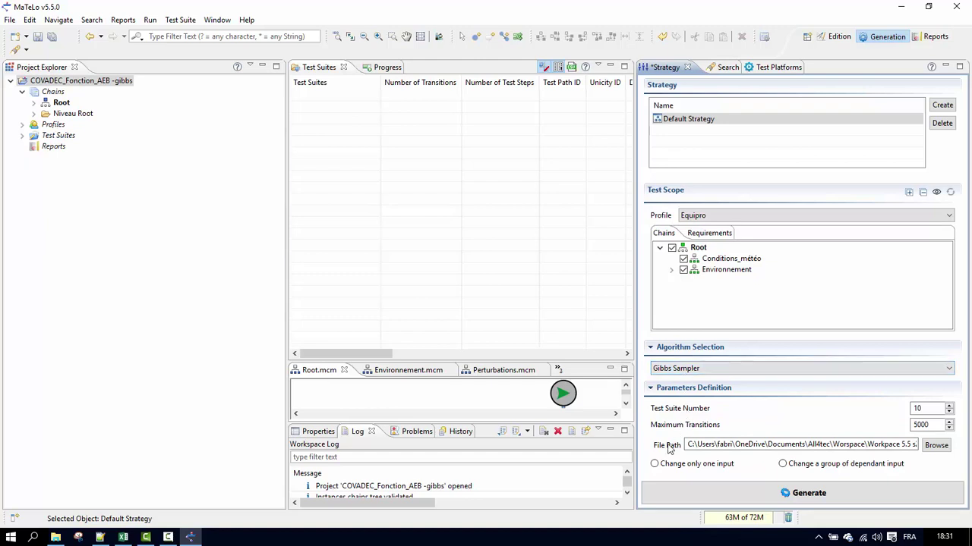
left_click(654, 466)
left_click(656, 466)
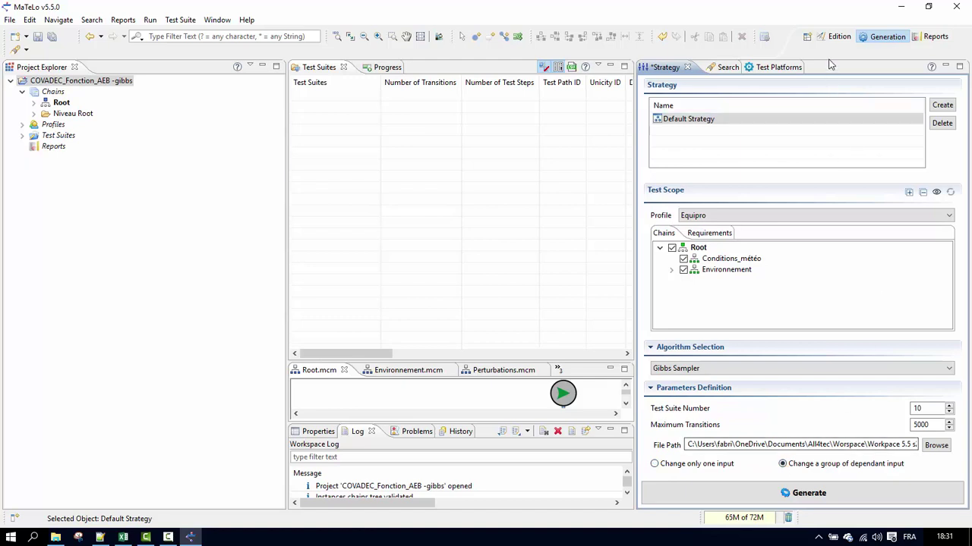
- Back in the Edition perspective, open Conditions météo from Root, switch to Structure de la route & dynamique and maximize its editor
left_click(835, 37)
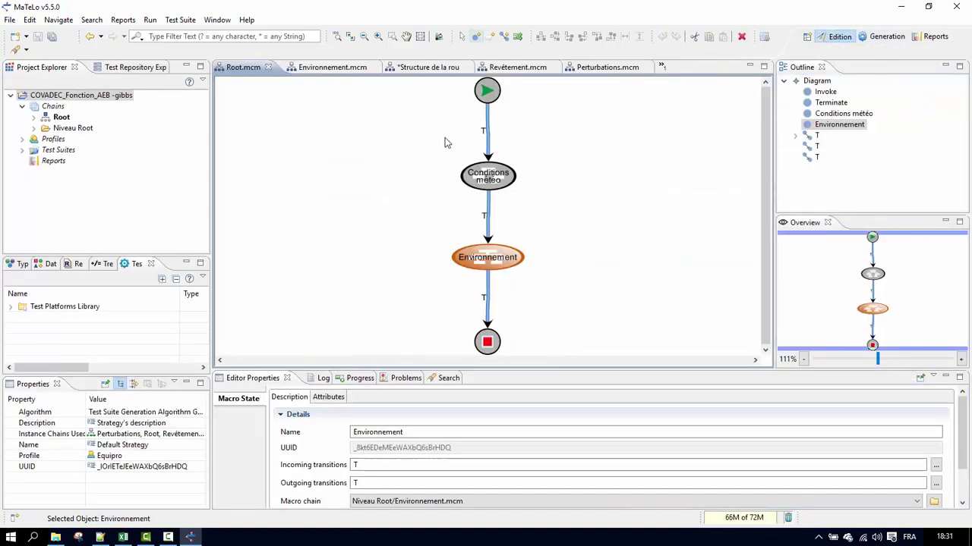
double_click(502, 182)
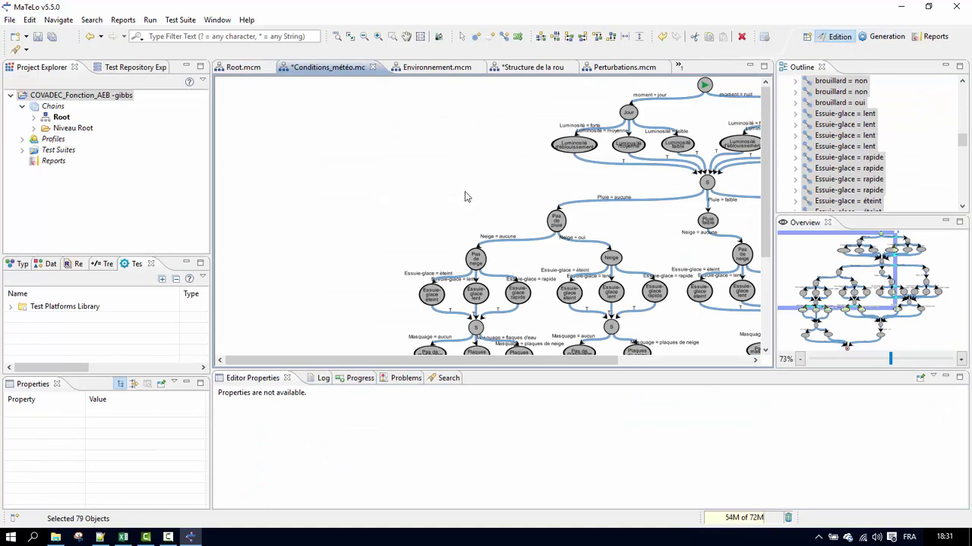
left_click(428, 67)
double_click(684, 186)
scroll(445, 180, "down", 3)
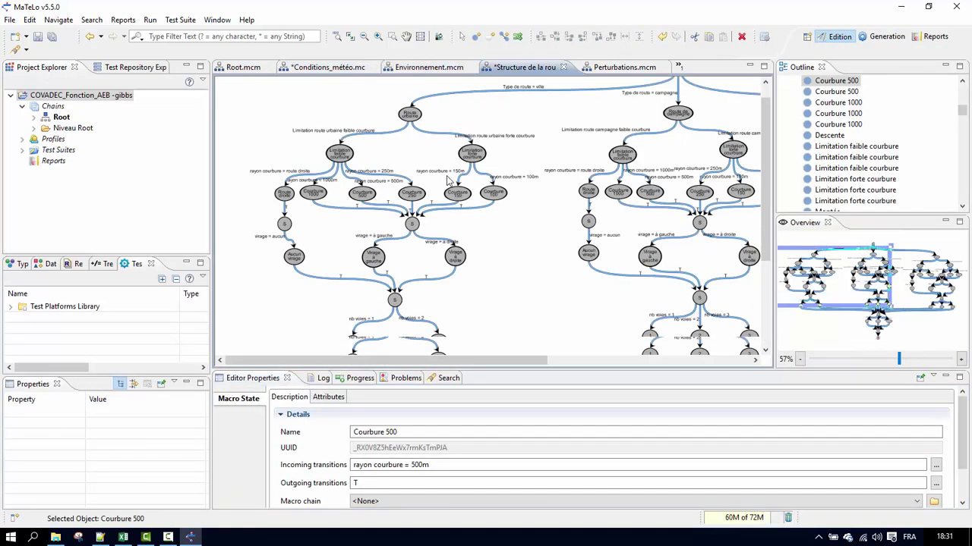
scroll(509, 222, "up", 2)
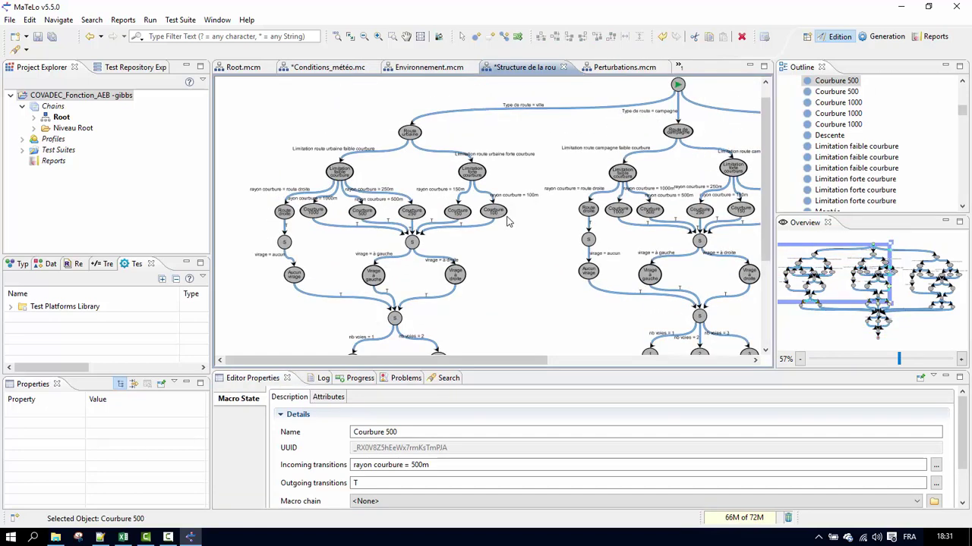
double_click(490, 68)
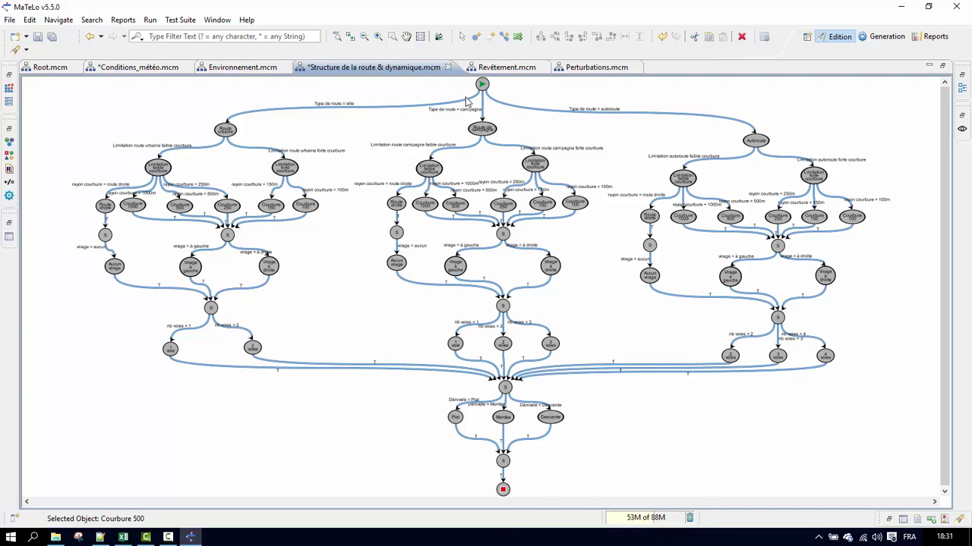
- Select the urban road path through forte courbure, rayon courbure = 150m, virage = à gauche and nb voies = 1
left_click(318, 113)
left_click(317, 108)
left_click(237, 148, "ctrl")
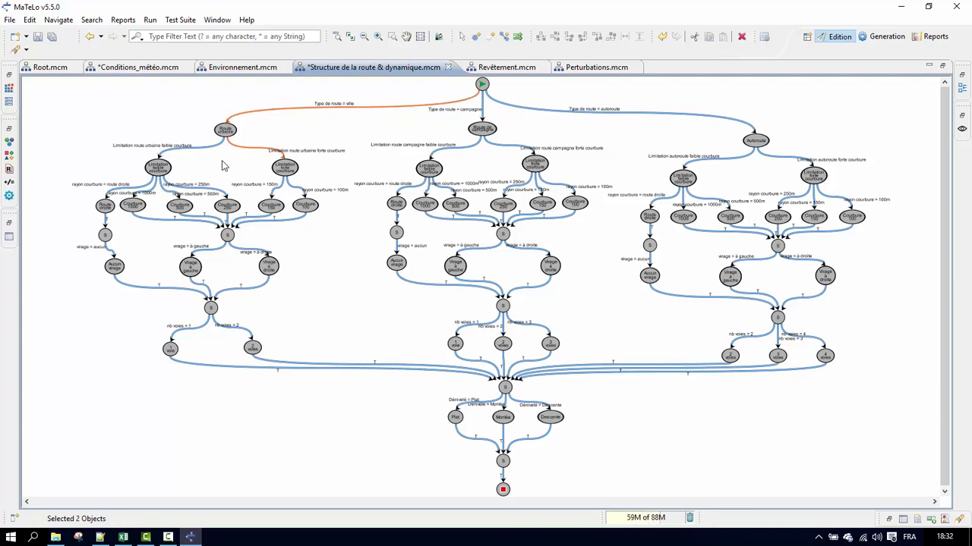
left_click(256, 218, "ctrl")
left_click(219, 251, "ctrl")
left_click(199, 291, "ctrl")
left_click(199, 324, "ctrl")
left_click(231, 368, "ctrl")
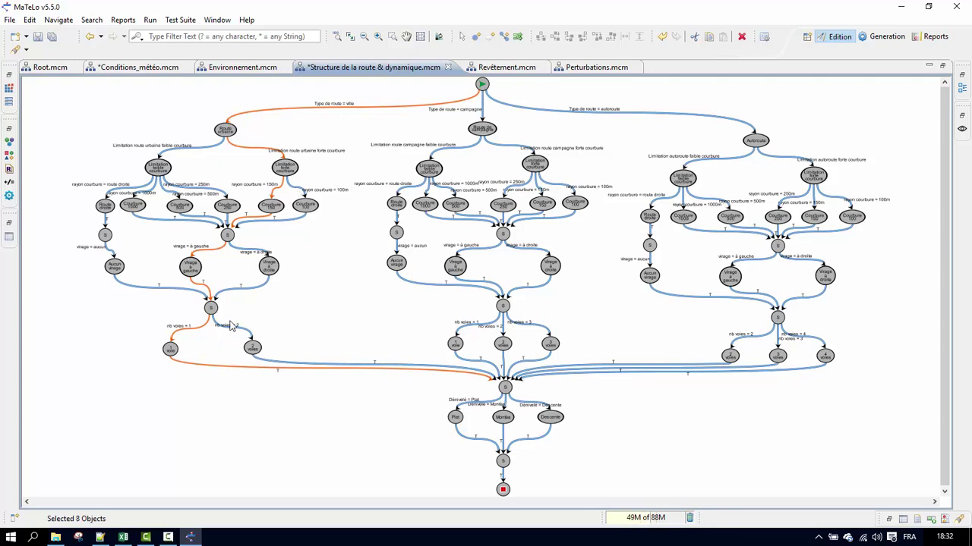
- In the Generation perspective, set the Gibbs Sampler to Change only one input and return to the Edition perspective
left_click(880, 36)
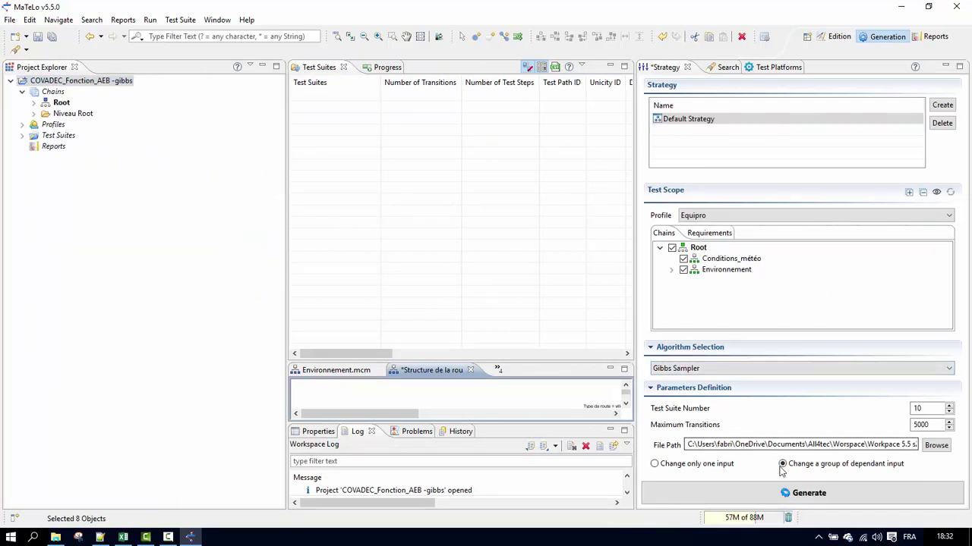
left_click(657, 465)
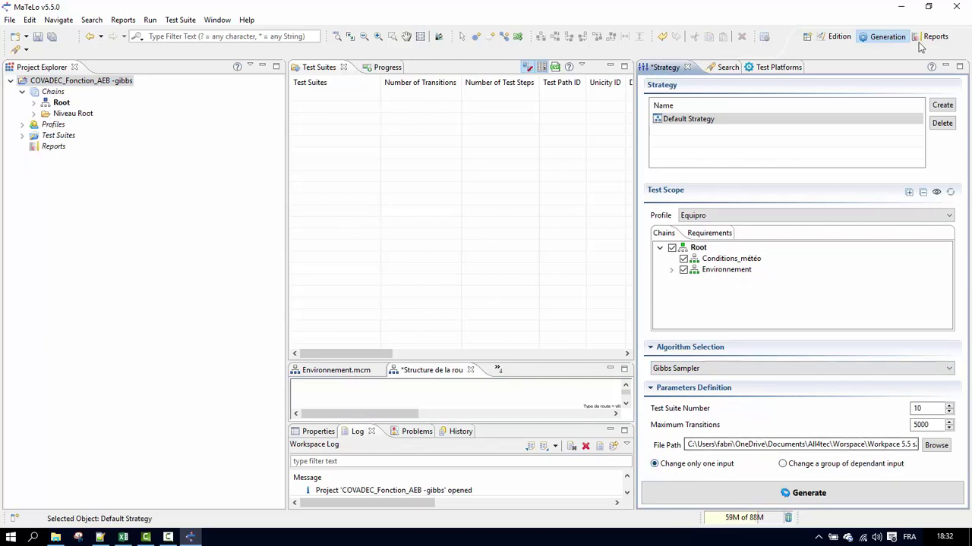
left_click(836, 36)
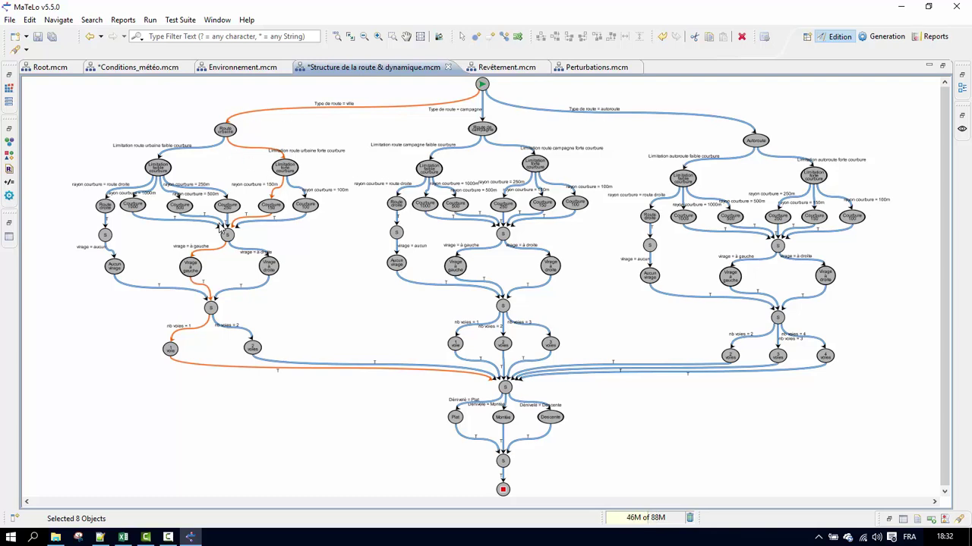
- Clear the path selection, highlight Type de route = ville and select the urban road's virage = à droite branch down to its junction
left_click(257, 255)
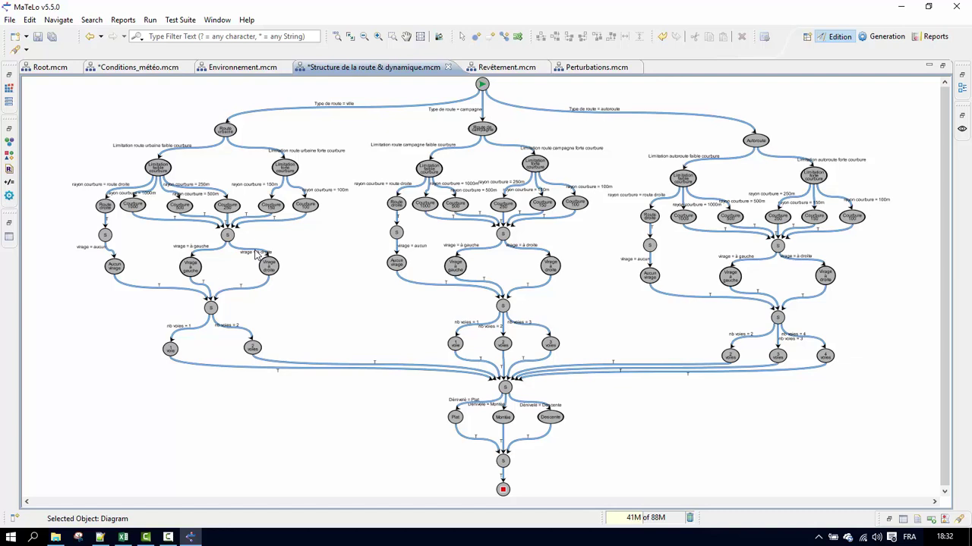
left_click(324, 110)
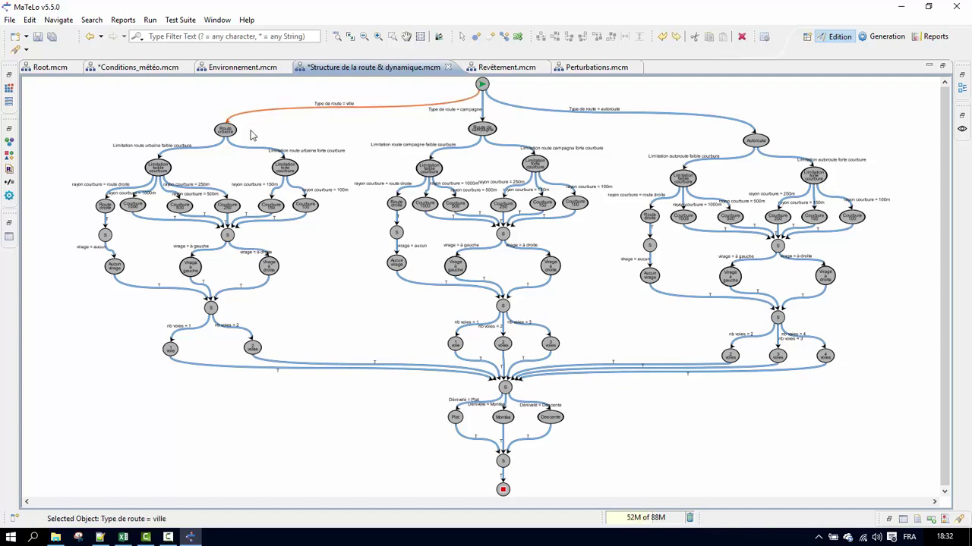
left_click(255, 254)
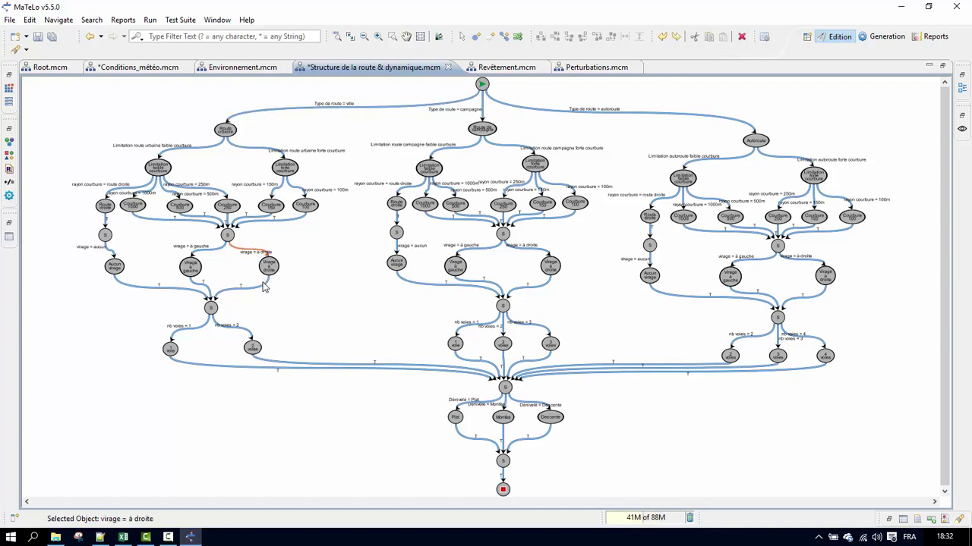
left_click(207, 282, "ctrl")
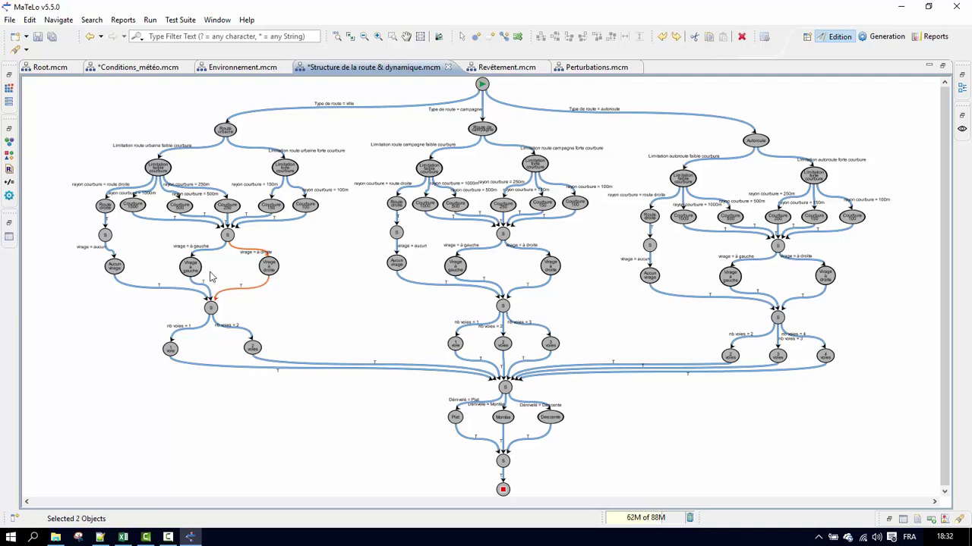
- Reselect the urban path starting from virage = à gauche, adding Type de route = ville, forte courbure, rayon courbure = 150m and nb voies = 1
left_click(191, 265)
left_click(203, 253)
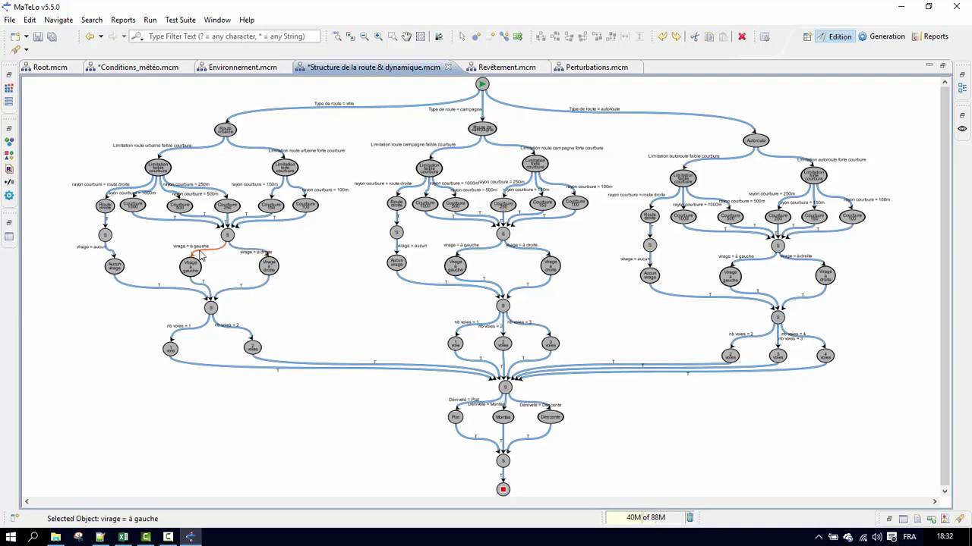
left_click(199, 289, "ctrl")
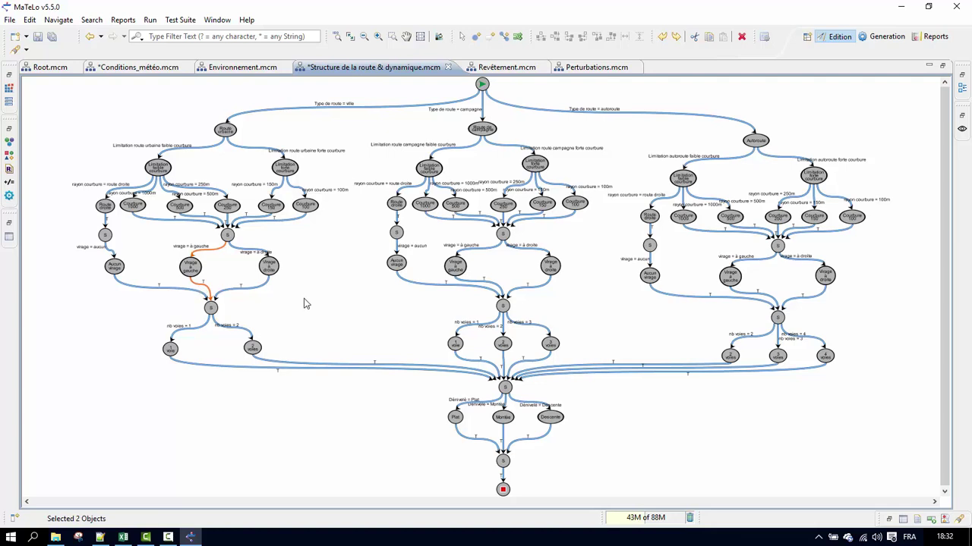
left_click(266, 111, "ctrl")
left_click(260, 147, "ctrl")
left_click(276, 194, "ctrl")
left_click(256, 217, "ctrl")
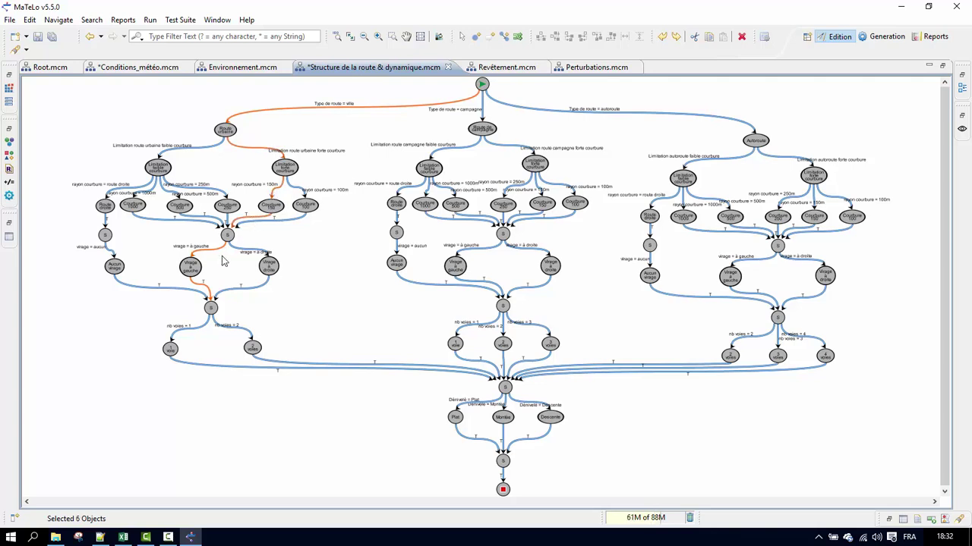
left_click(195, 327, "ctrl")
left_click(213, 368, "ctrl")
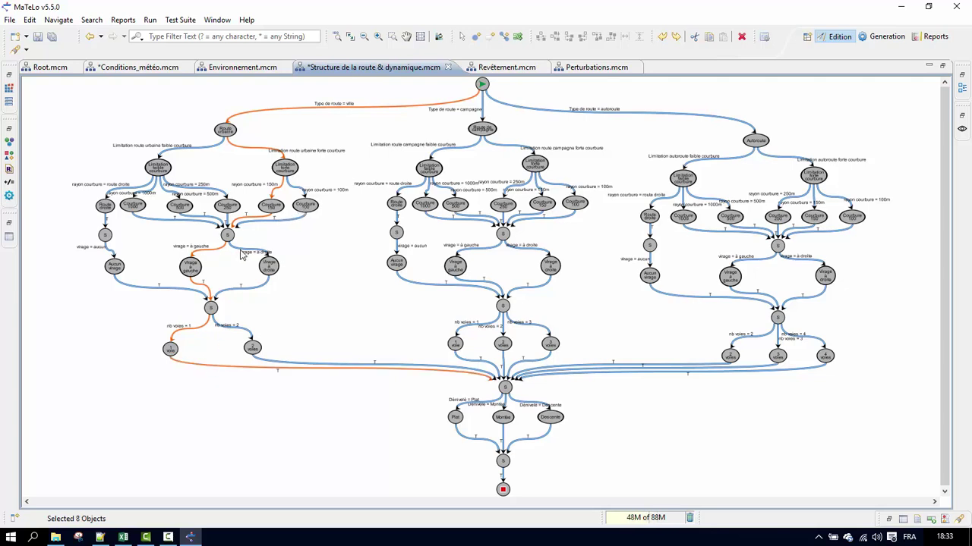
- Swap the virage = à gauche branch for the virage = à droite branch in the selected urban path
left_click(255, 291, "ctrl")
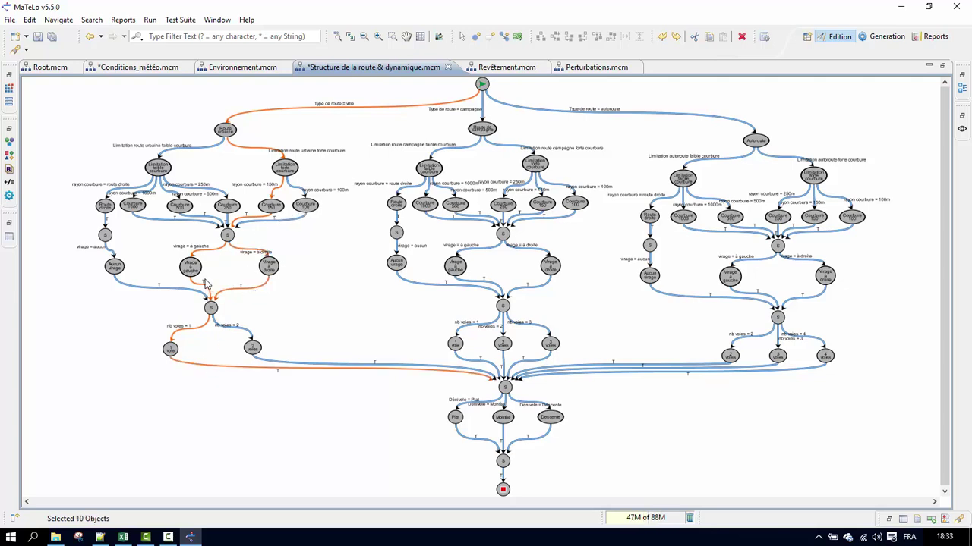
left_click(203, 289, "ctrl")
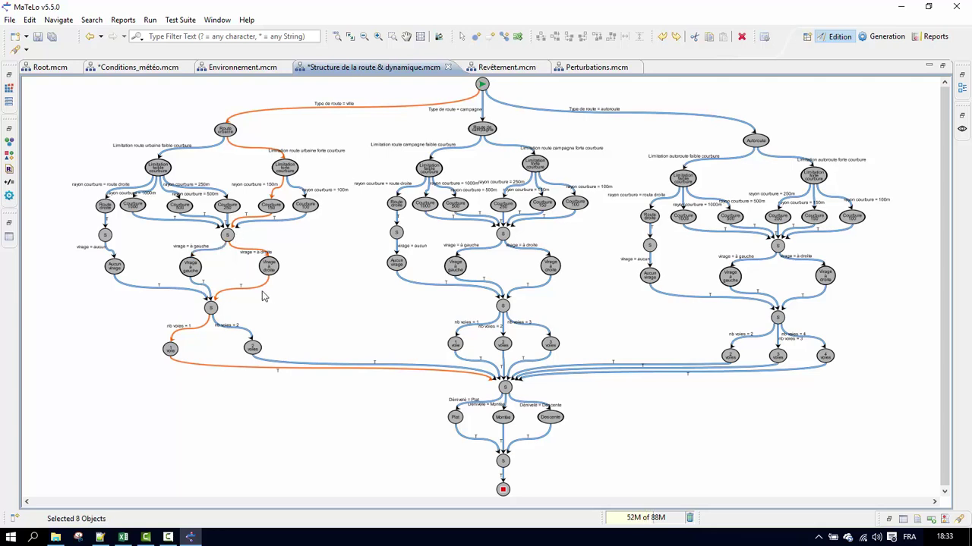
- Set the Gibbs Sampler to Change a group of dependant input, return to the road structure chain and clear its selection
left_click(887, 37)
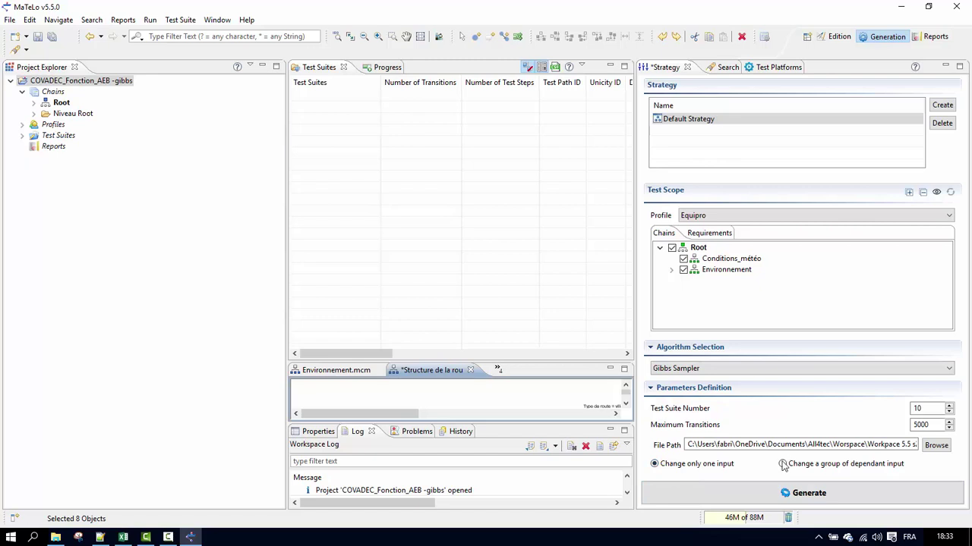
left_click(786, 466)
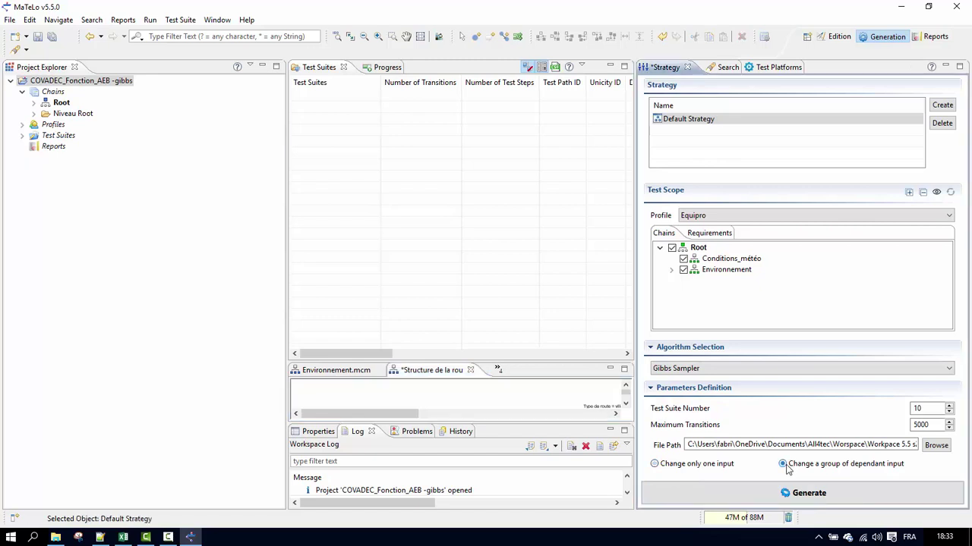
left_click(838, 38)
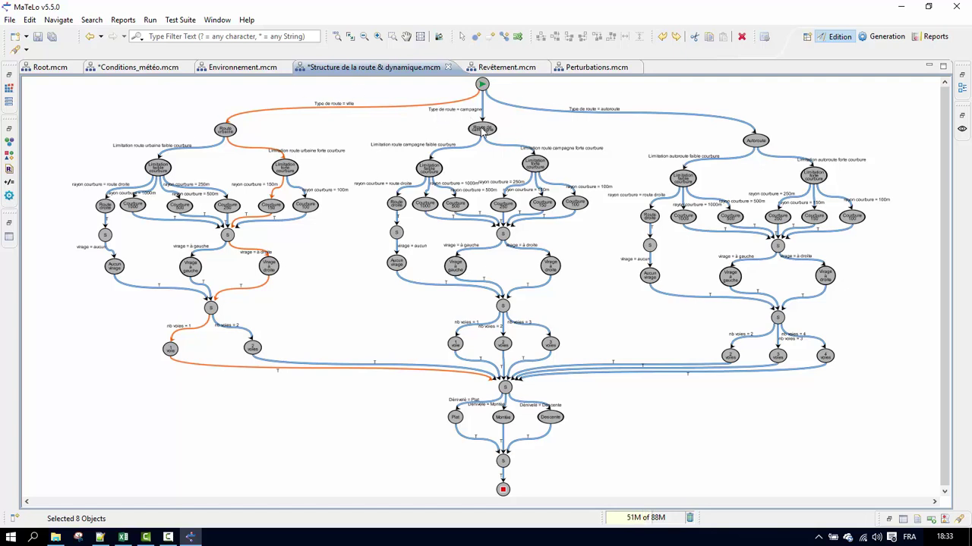
left_click(395, 156)
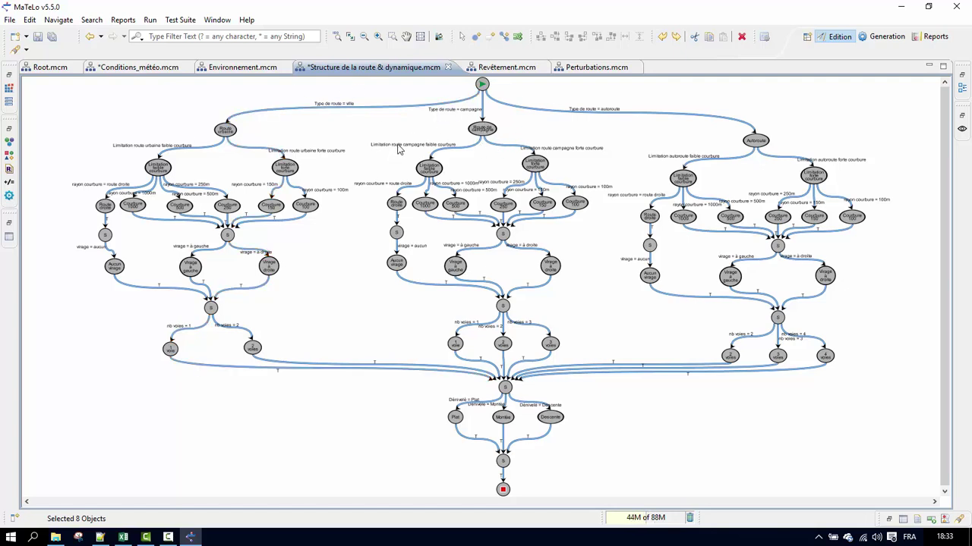
- Select the country road path: Type de route = campagne, faible courbure, rayon courbure = 1000m, virage = à gauche and nb voies = 1, down to its junction
left_click(482, 113)
left_click(465, 149, "ctrl")
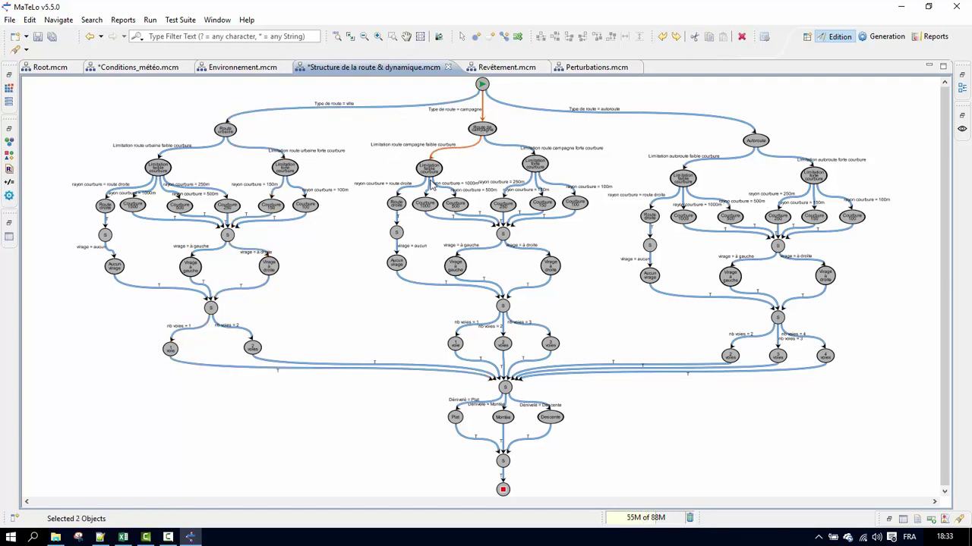
left_click(430, 197, "ctrl")
left_click(446, 221, "ctrl")
left_click(483, 249, "ctrl")
left_click(483, 287, "ctrl")
left_click(491, 328, "ctrl")
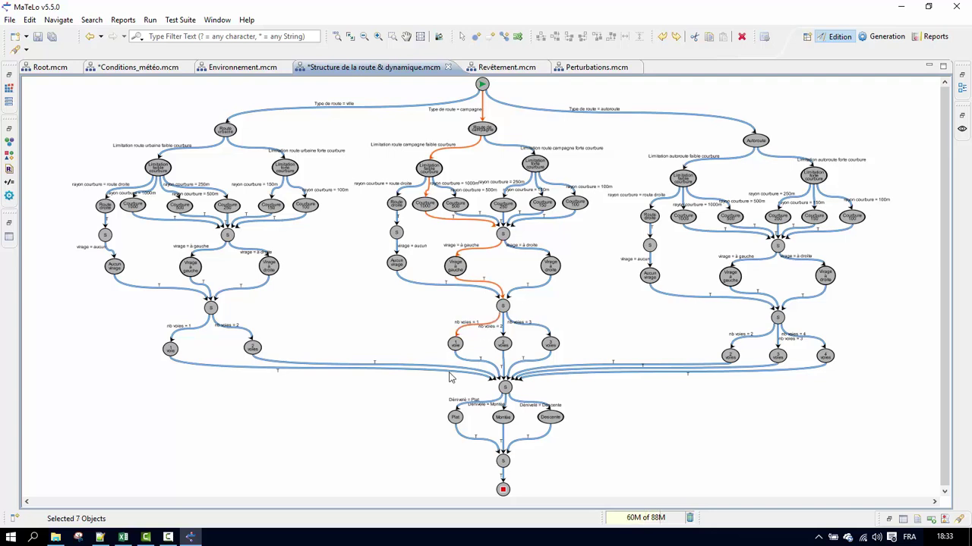
left_click(492, 365, "ctrl")
- Switch to the Conditions_météo chain and select the Essuie-glace = lent transition on the Pluie = aucune, Neige = aucune branch
left_click(887, 36)
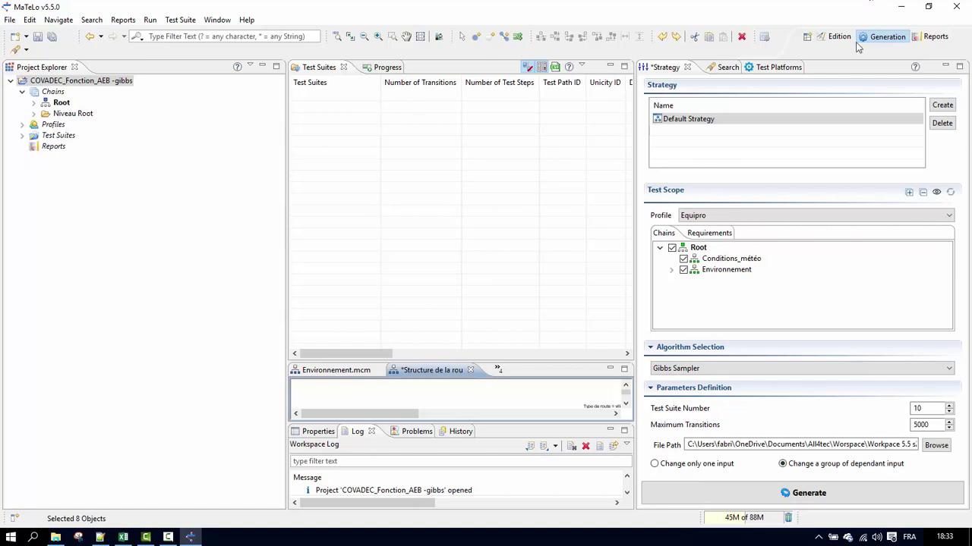
left_click(835, 37)
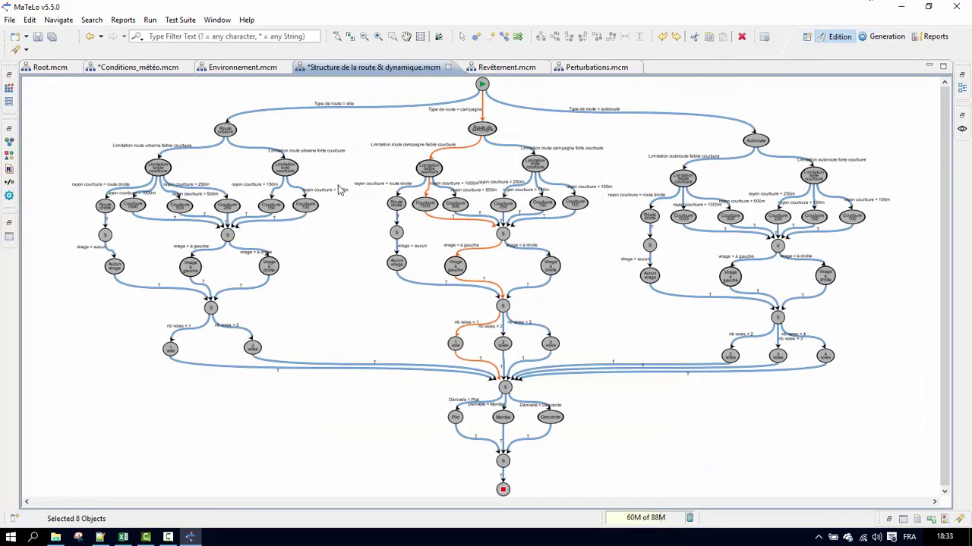
left_click(226, 67)
left_click(157, 68)
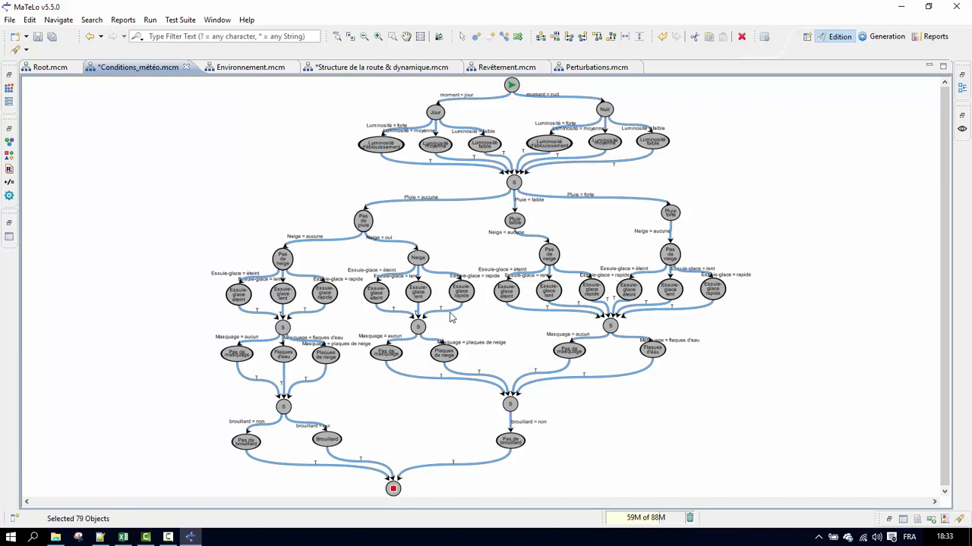
left_click(308, 280)
left_click(284, 279)
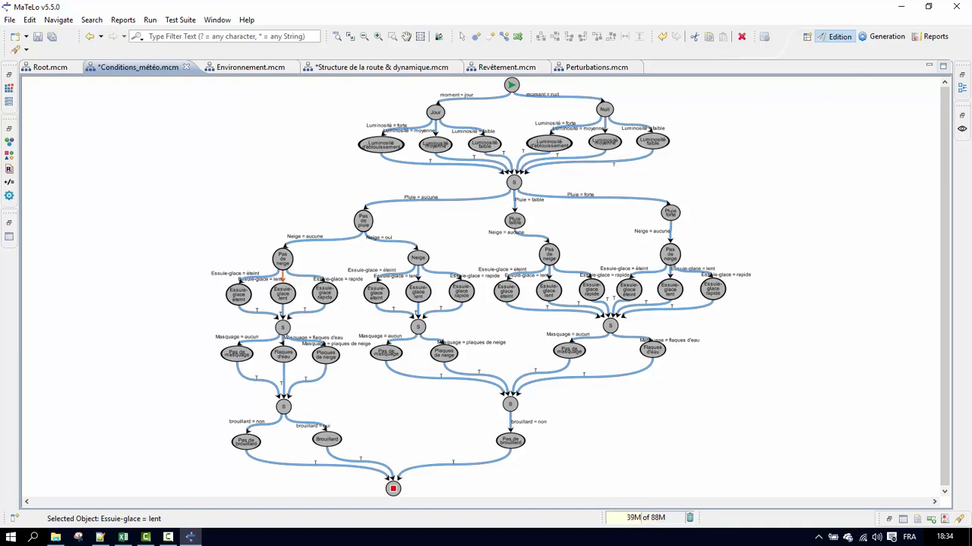
left_click(962, 87)
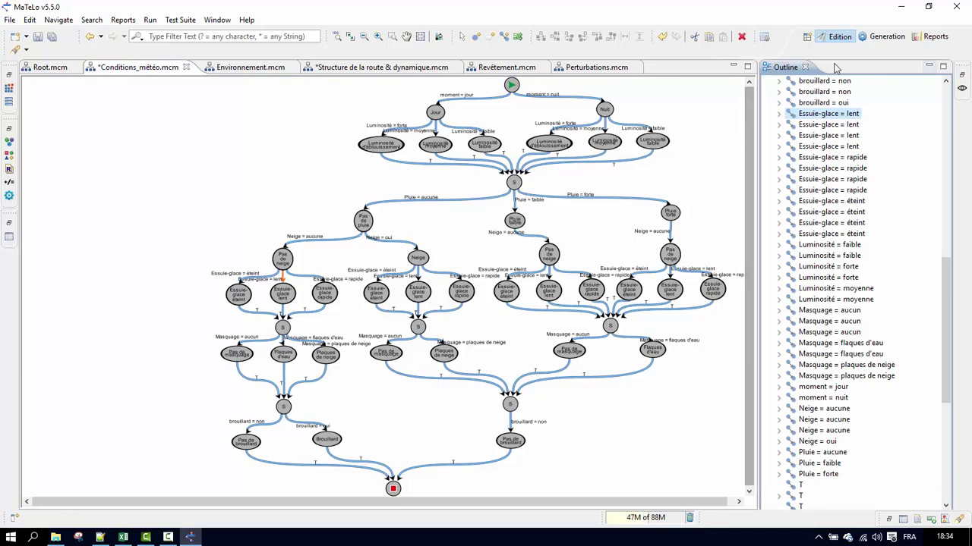
left_click(805, 67)
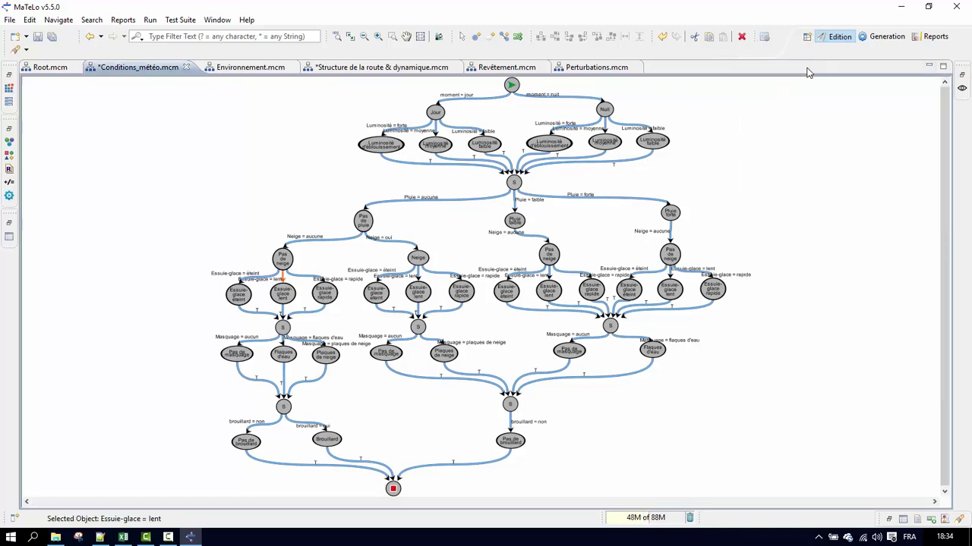
- Set the Gibbs Sampler's test suite number to 1500, check the ALPHAi.csv file path and keep the Equipro profile
left_click(886, 37)
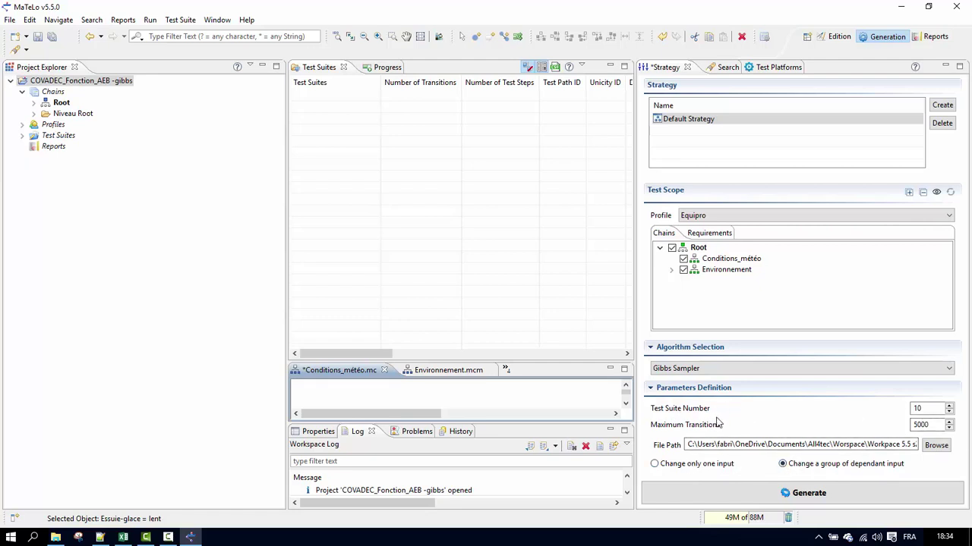
double_click(927, 409)
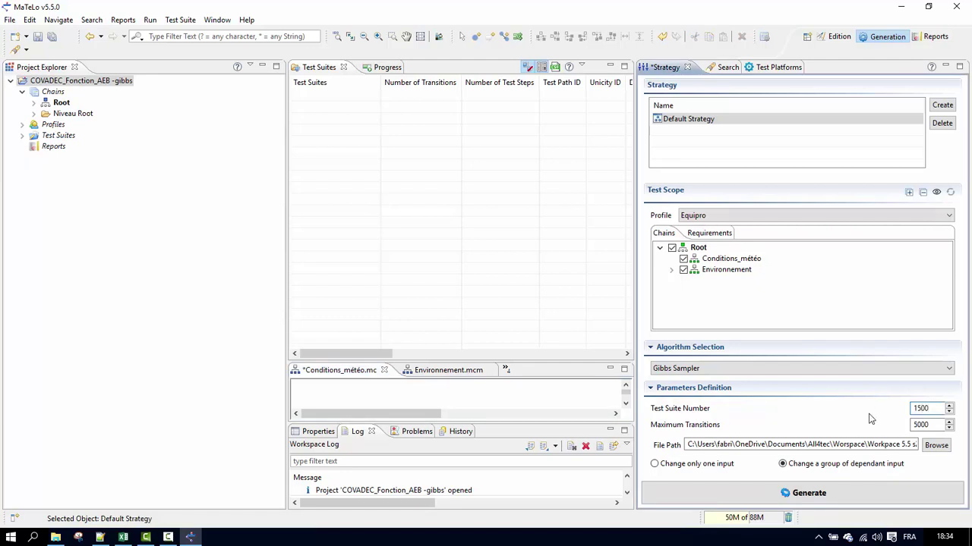
left_click_drag(869, 445, 925, 445)
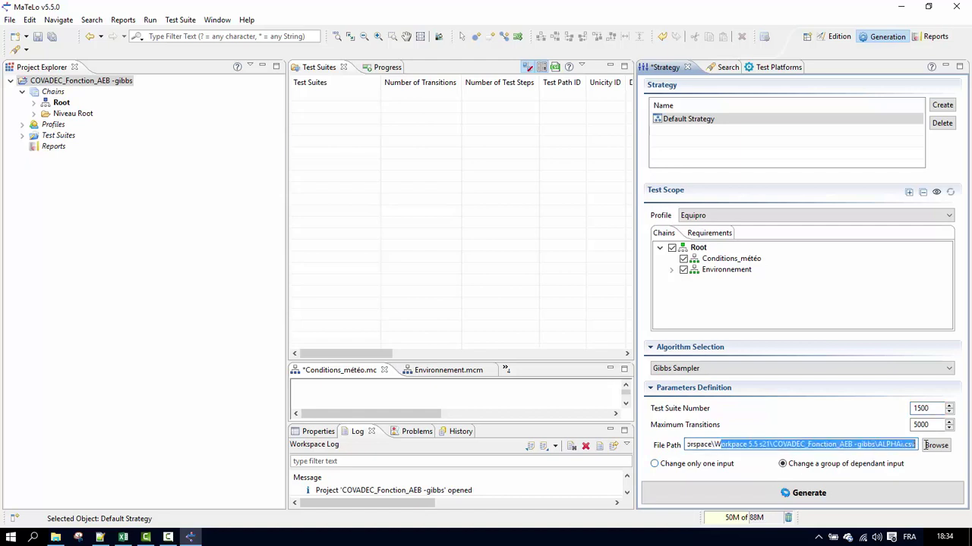
left_click(700, 219)
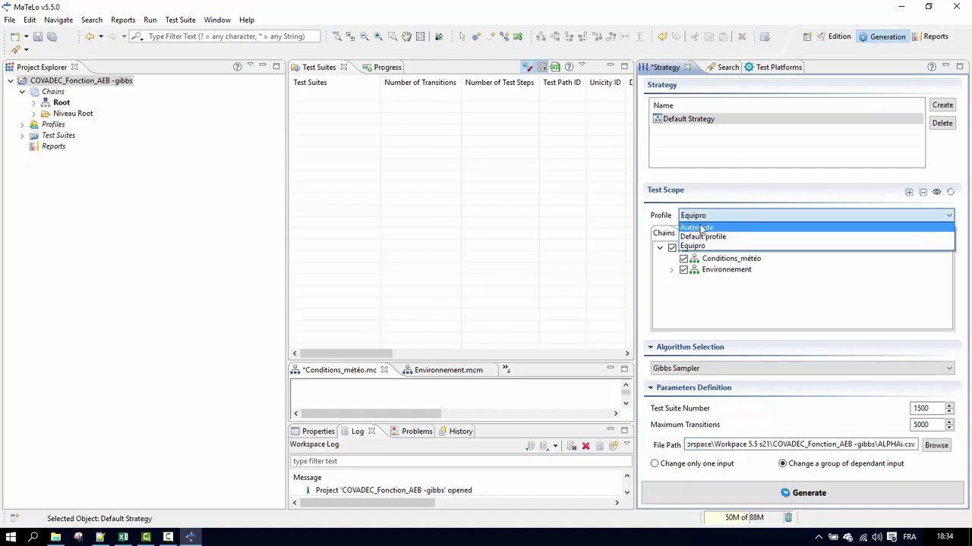
left_click(699, 248)
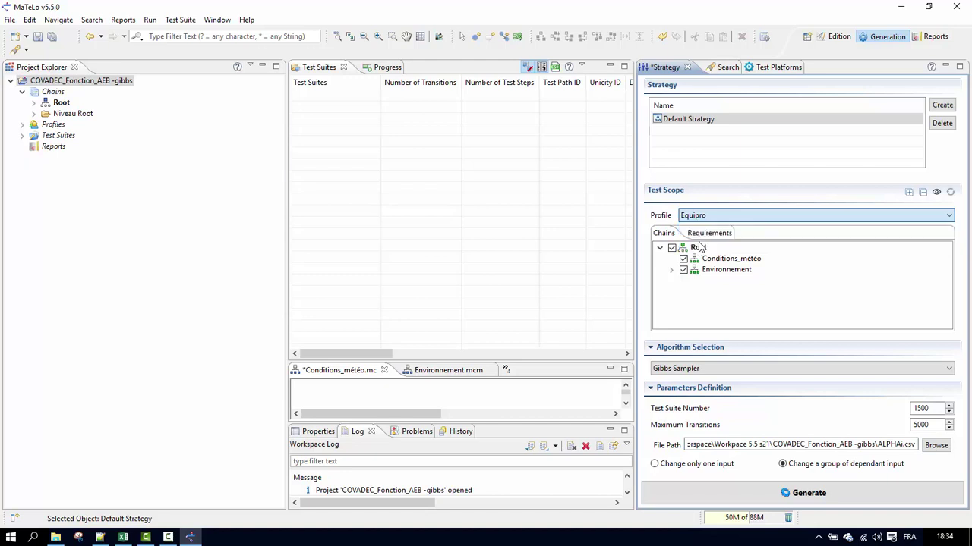
left_click(772, 504)
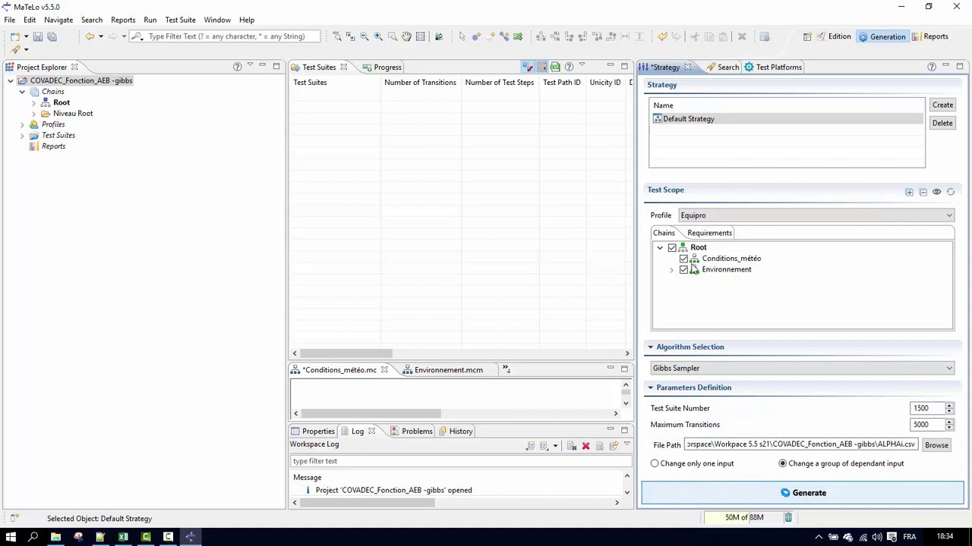
left_click(703, 218)
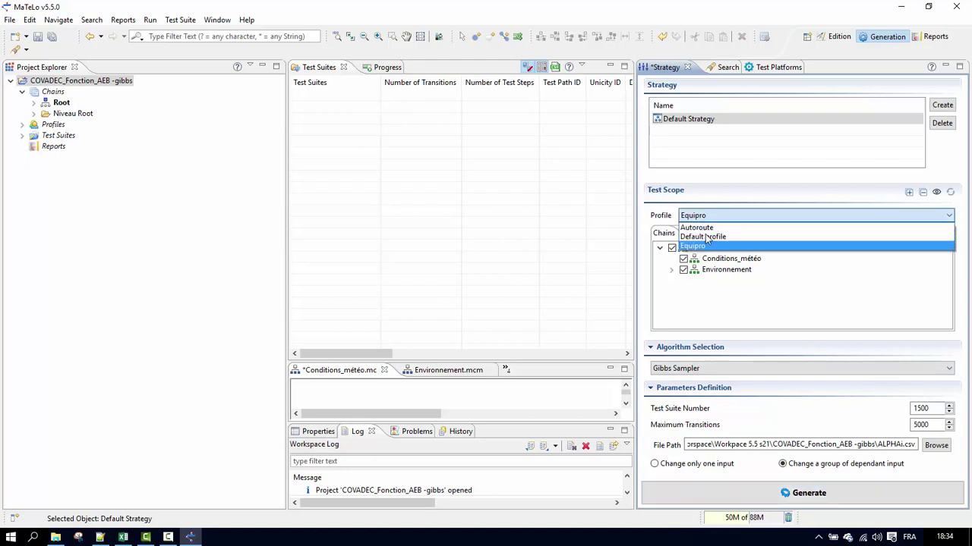
left_click(702, 219)
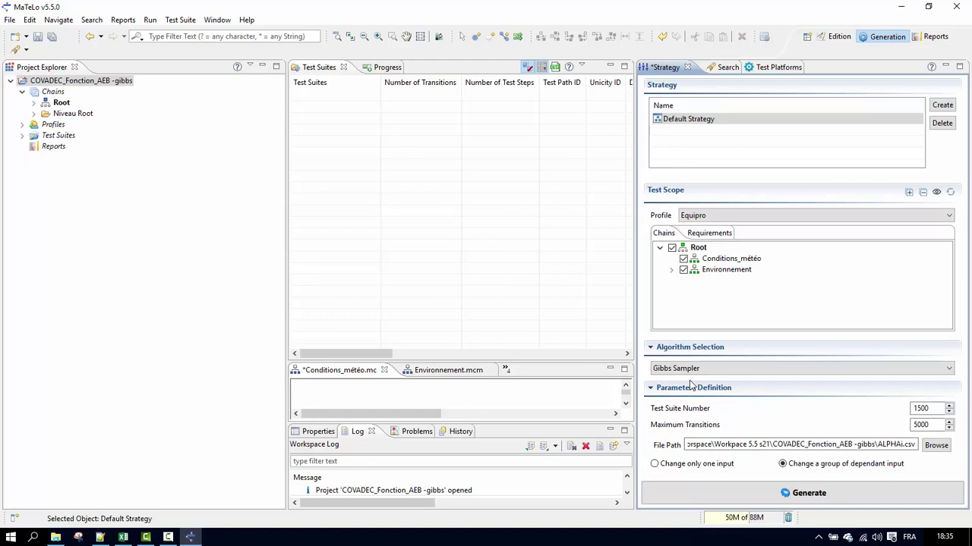
- Generate the test suites with the Gibbs Sampler and dismiss the generation status message
left_click(769, 494)
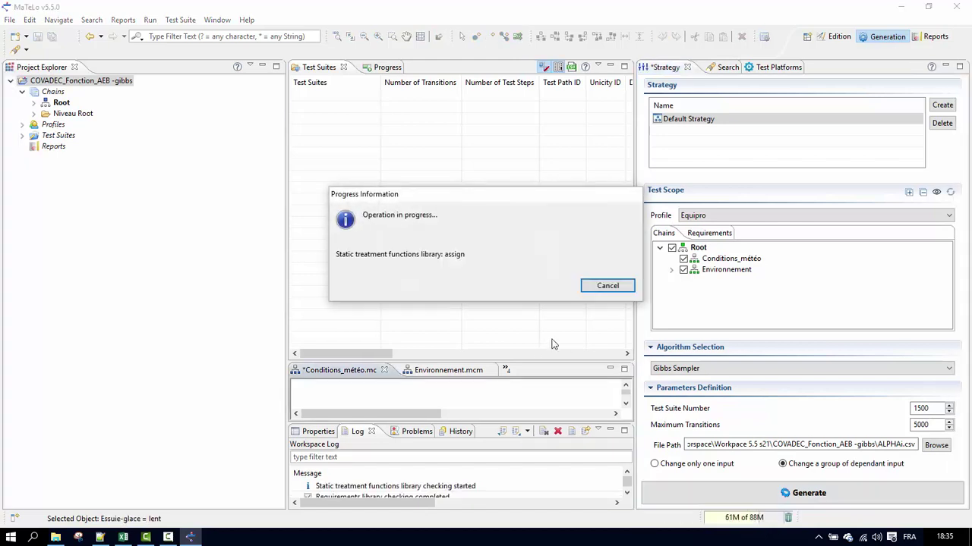
left_click(603, 307)
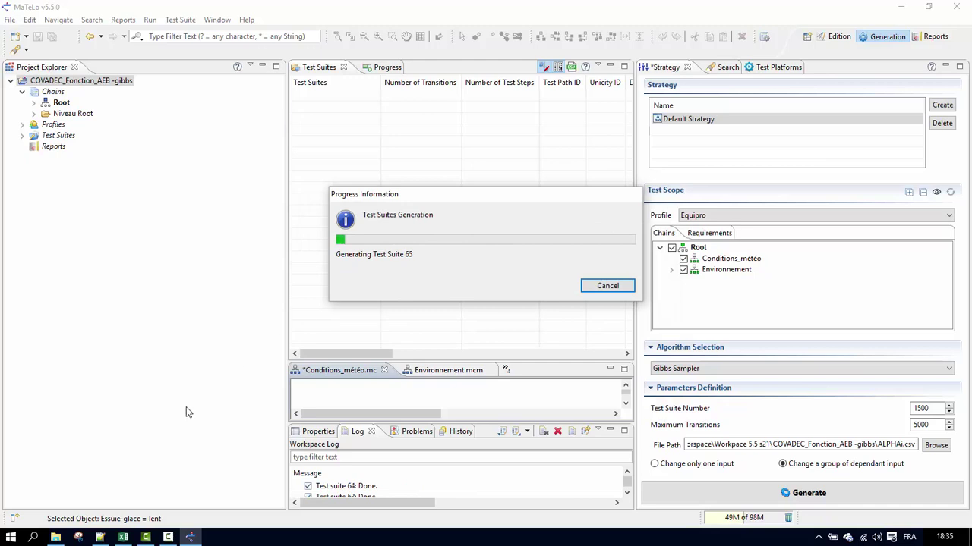
mouse_move(167, 537)
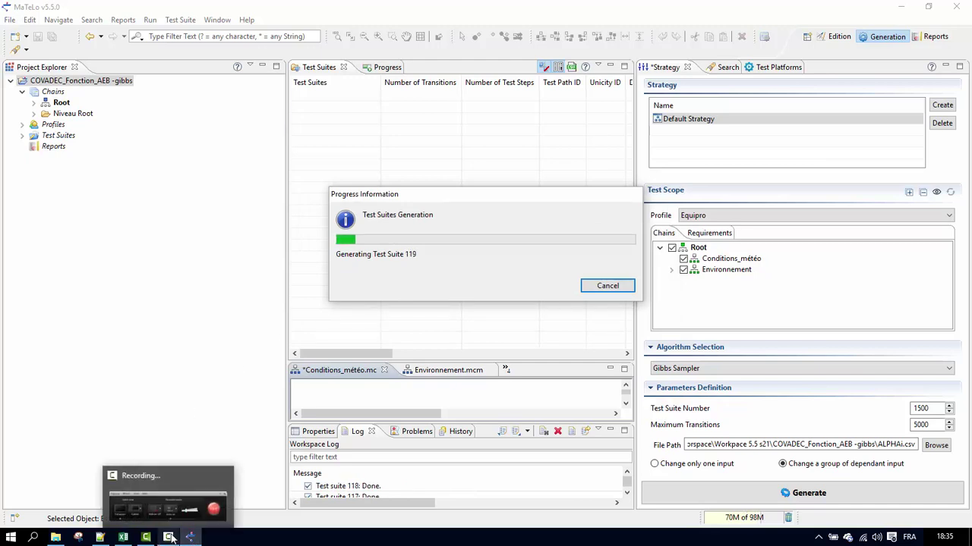
left_click(174, 502)
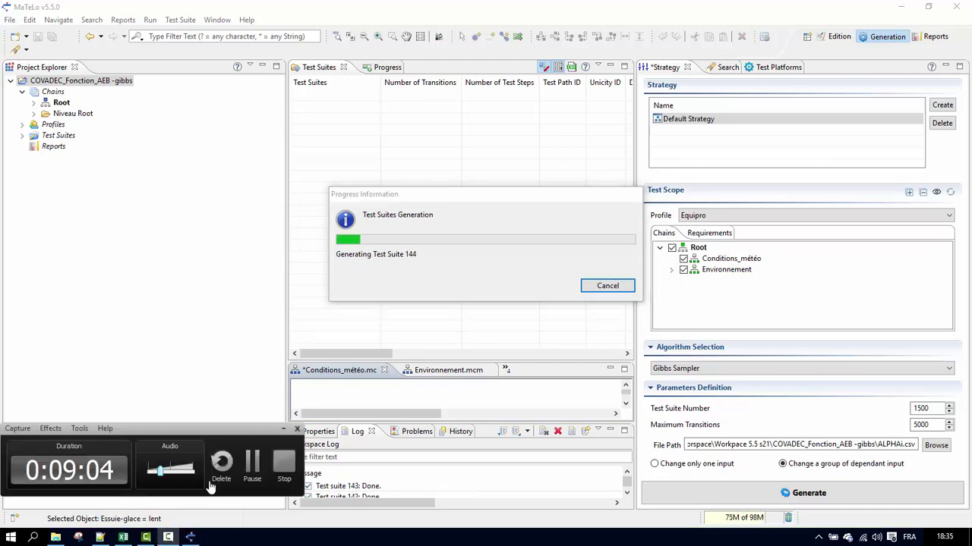
left_click(253, 461)
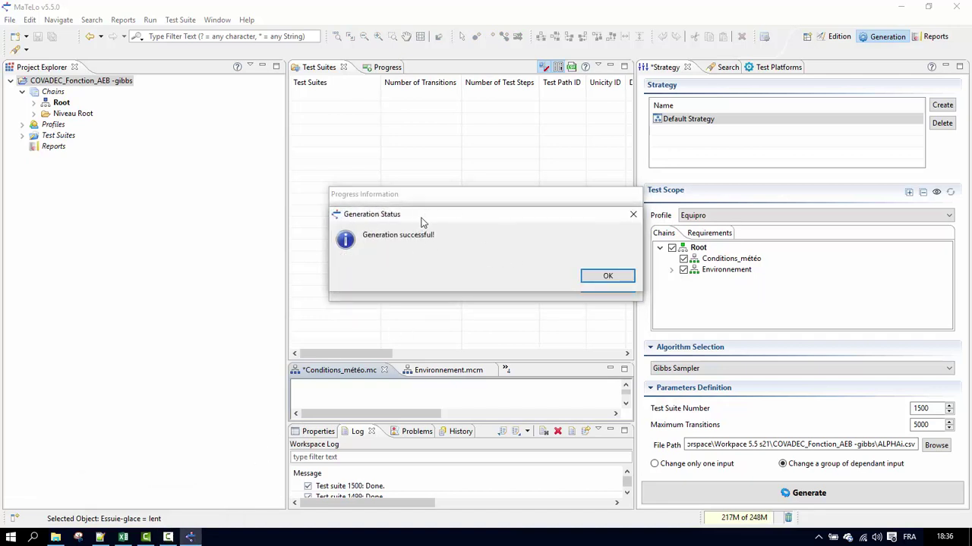
left_click_drag(422, 222, 420, 282)
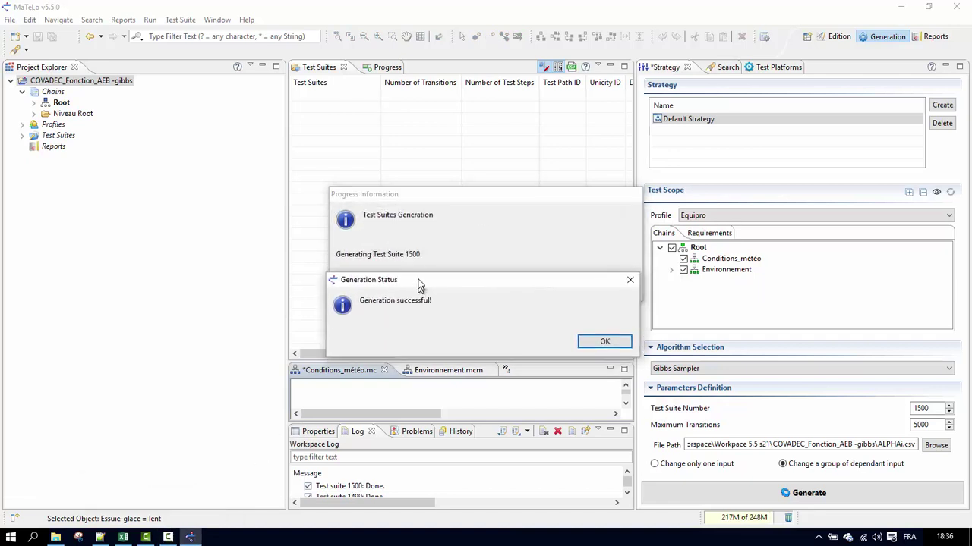
left_click(591, 337)
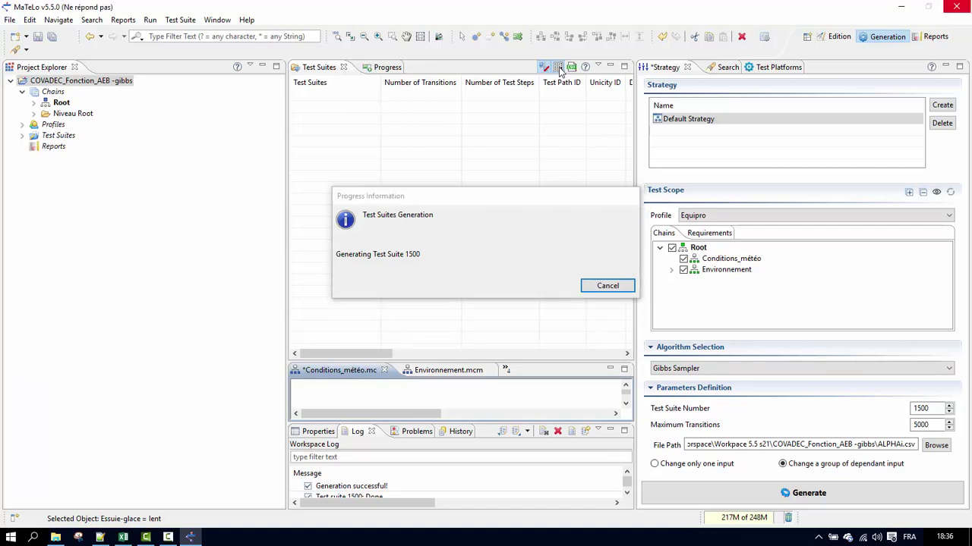
- Display the duplicate test suites as well and look through the generated list
mouse_move(354, 358)
left_mouse_down()
mouse_move(402, 357)
mouse_move(353, 358)
left_mouse_up()
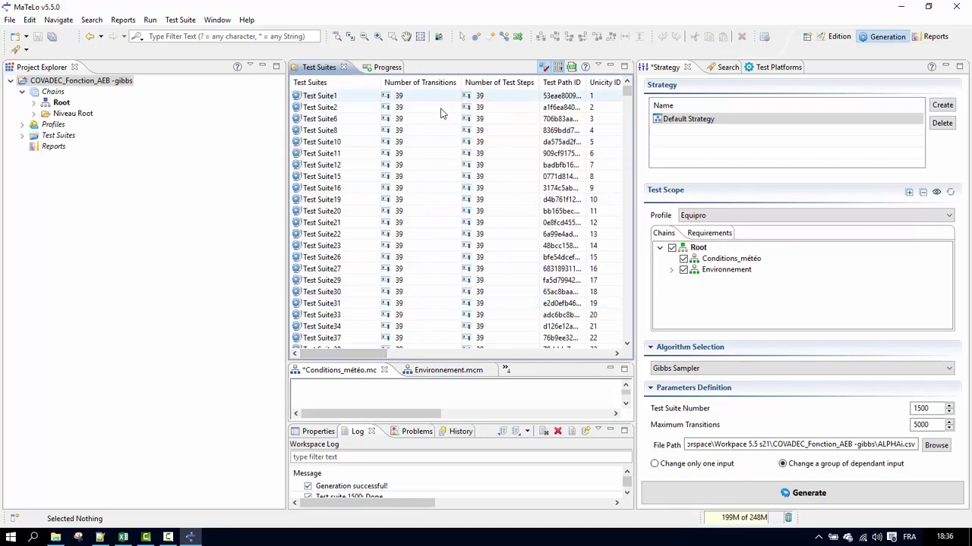
left_click(545, 68)
scroll(402, 197, "down", 20)
scroll(408, 230, "down", 20)
left_click(627, 282)
left_click_drag(654, 165, 640, 79)
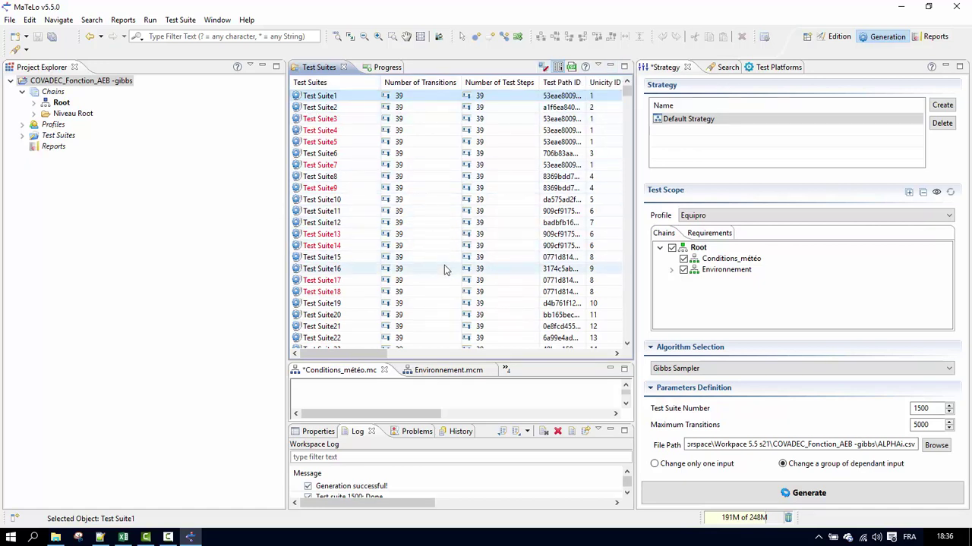
- Hide the duplicate test suites again and examine the transition and state coverage at the end of the list
left_click(543, 67)
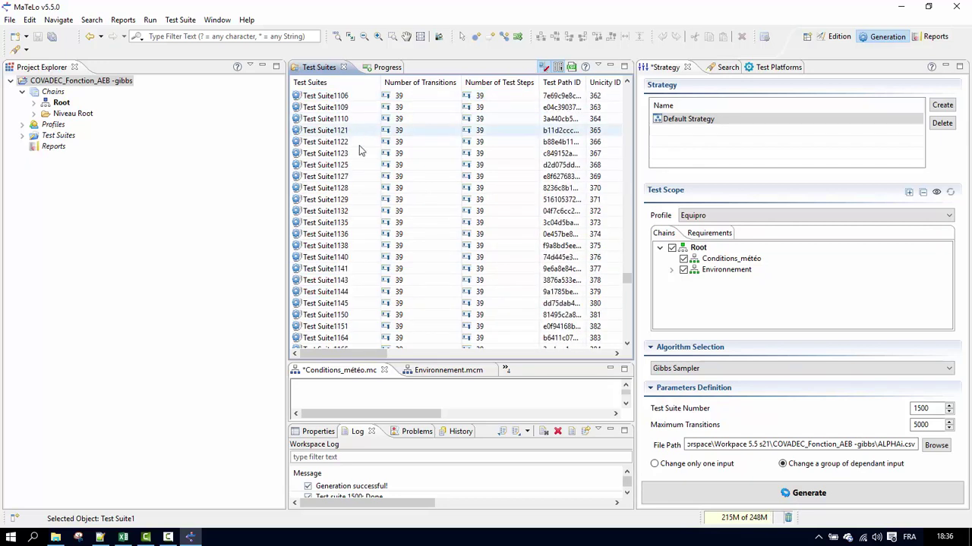
left_click_drag(350, 355, 438, 362)
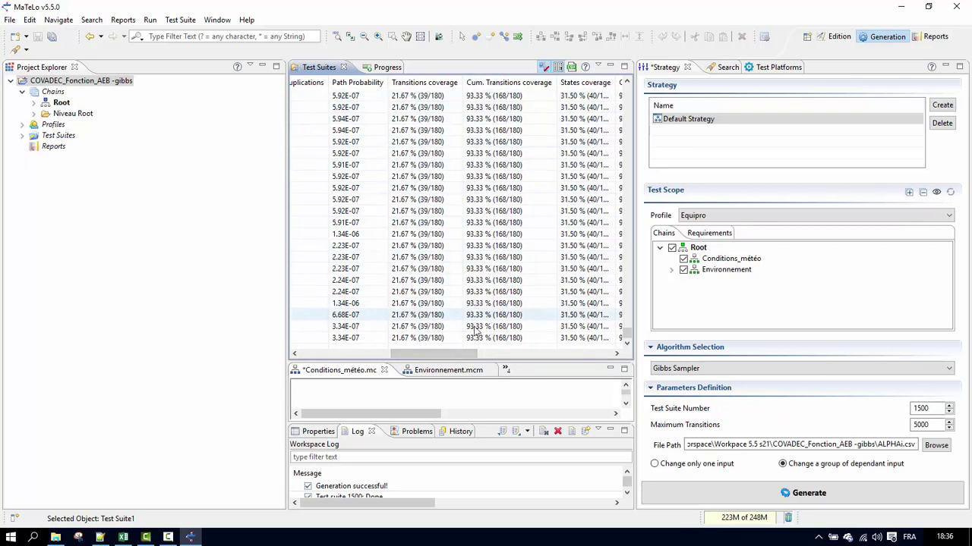
- Review the generated test suites' coverage columns and examine the Gibbs Speed Congergence chart in the Equivalence Classes.xlsx workbook in Excel
mouse_move(457, 356)
left_mouse_down()
mouse_move(365, 349)
mouse_move(447, 361)
left_mouse_up()
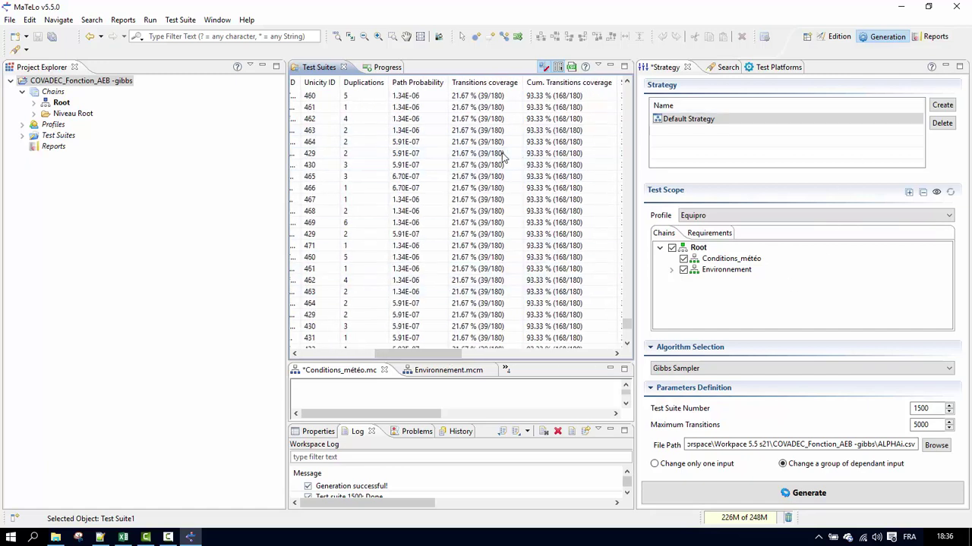
left_click_drag(437, 362, 280, 354)
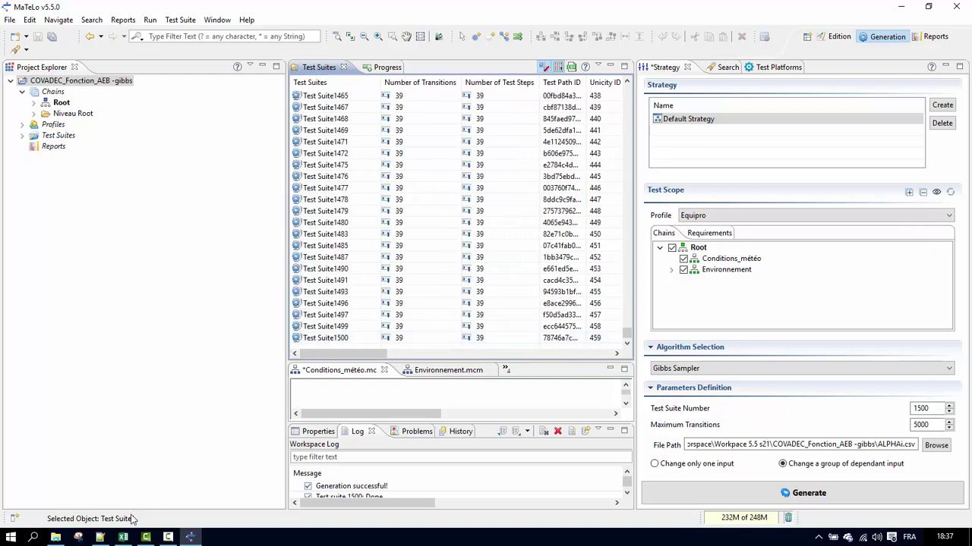
left_click(123, 537)
scroll(201, 431, "down", 7)
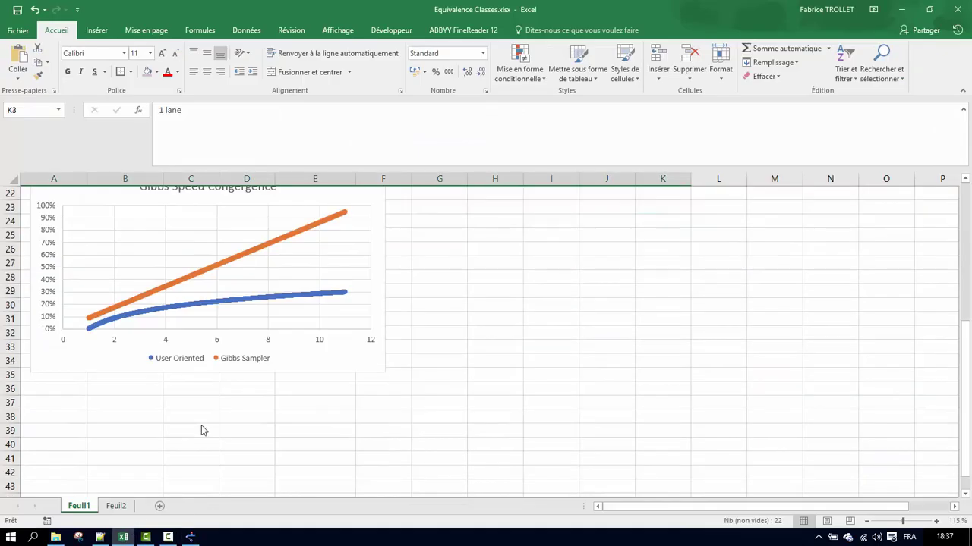
scroll(182, 428, "up", 2)
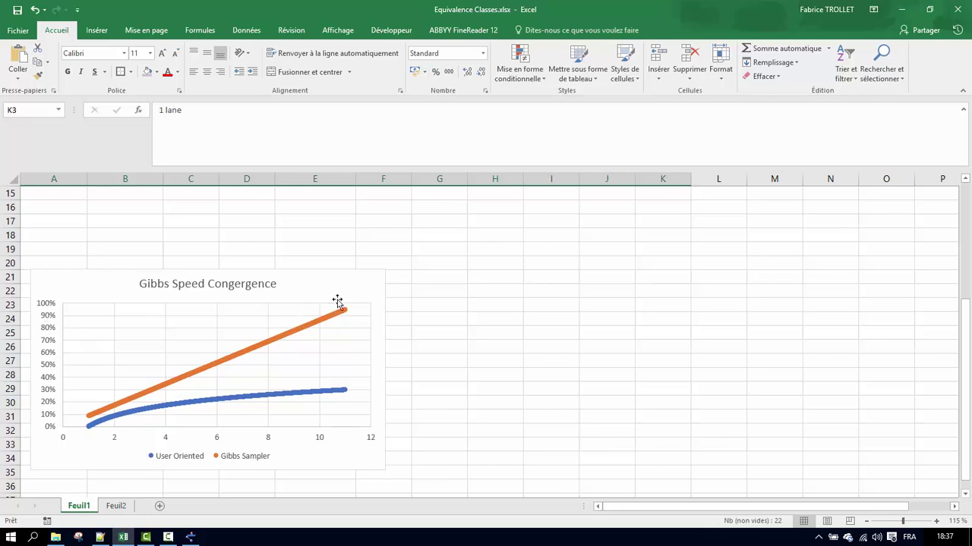
left_click(902, 11)
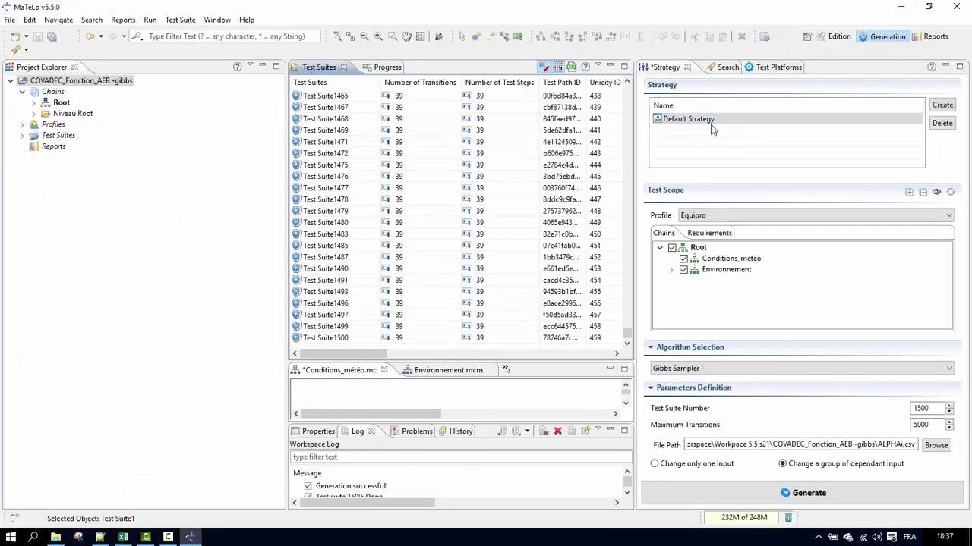
- Browse the list of generated test suites and open Test Suite299
scroll(343, 248, "up", 10)
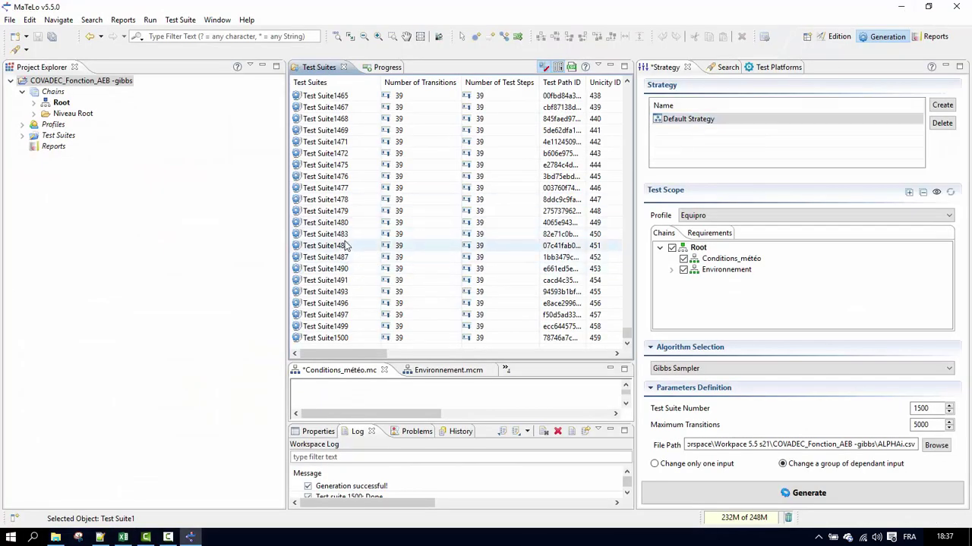
scroll(344, 248, "down", 10)
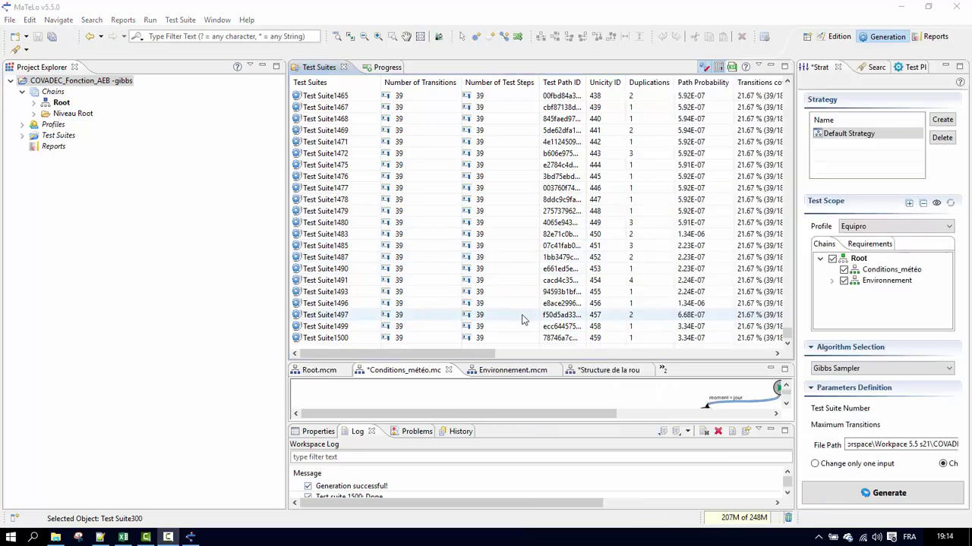
scroll(463, 274, "up", 20)
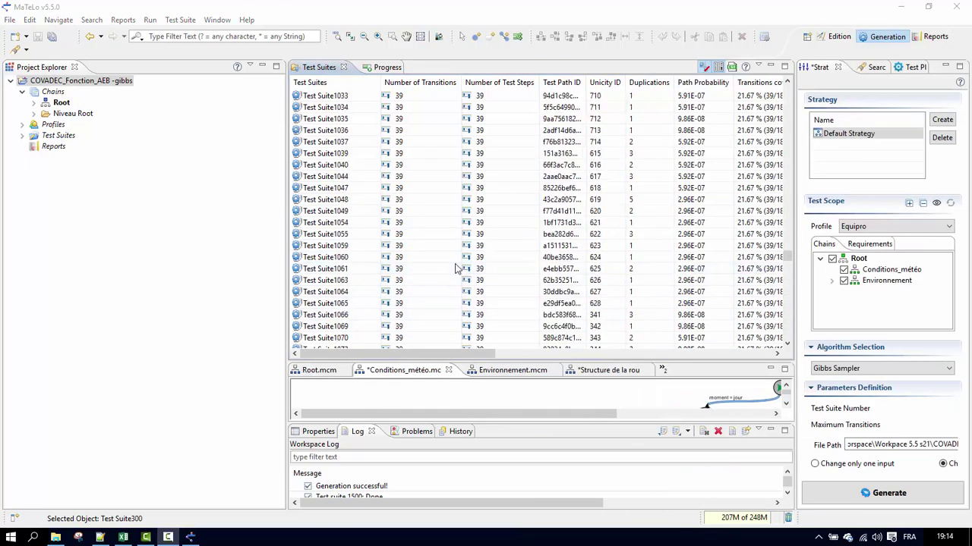
scroll(456, 269, "up", 20)
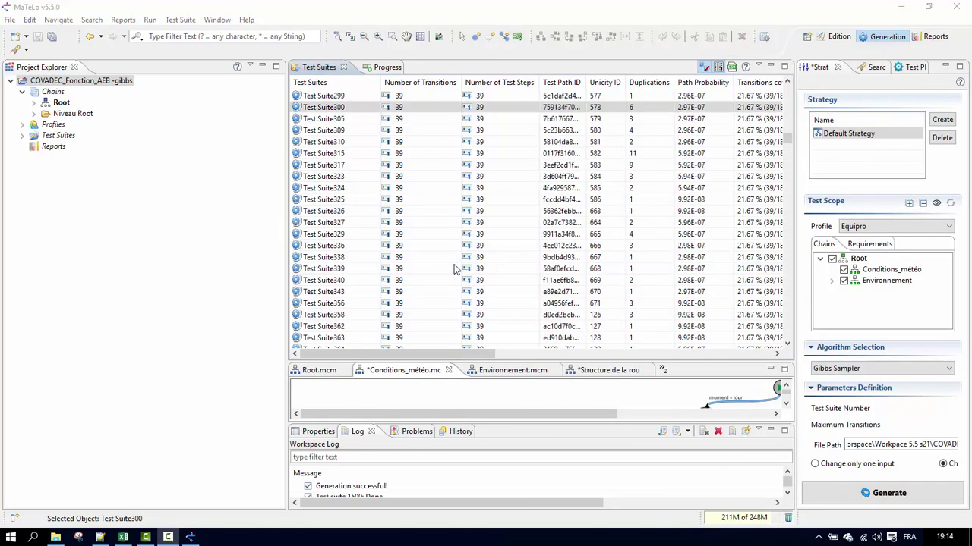
scroll(407, 243, "down", 5)
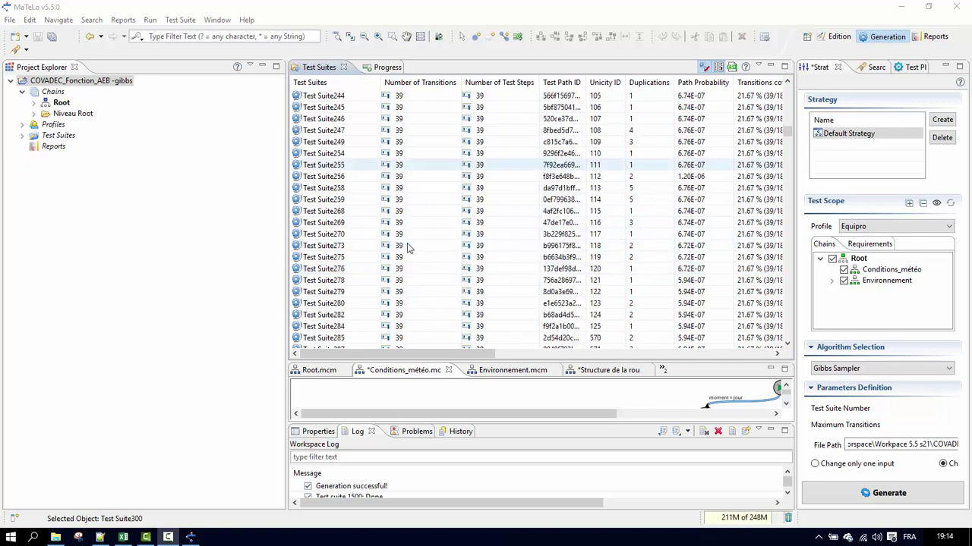
scroll(387, 249, "down", 7)
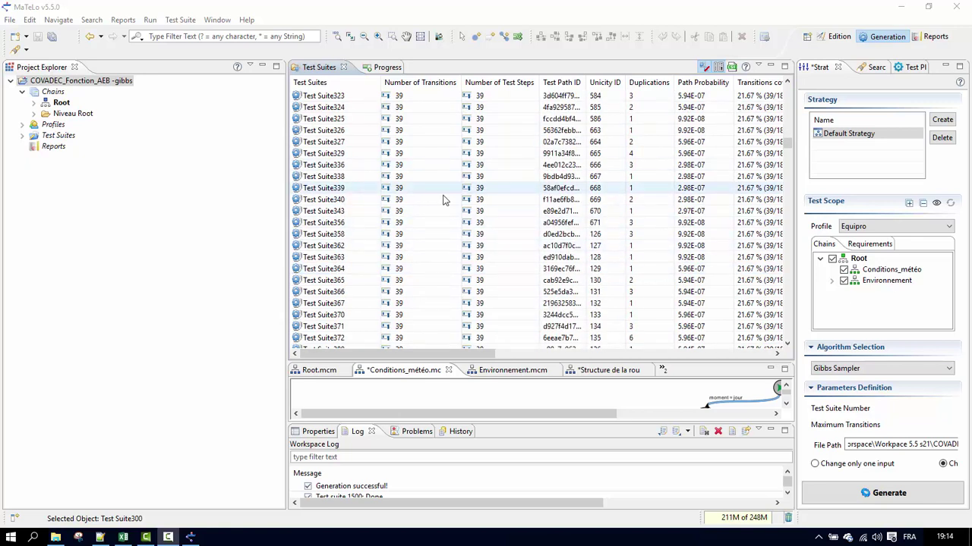
scroll(498, 211, "up", 7)
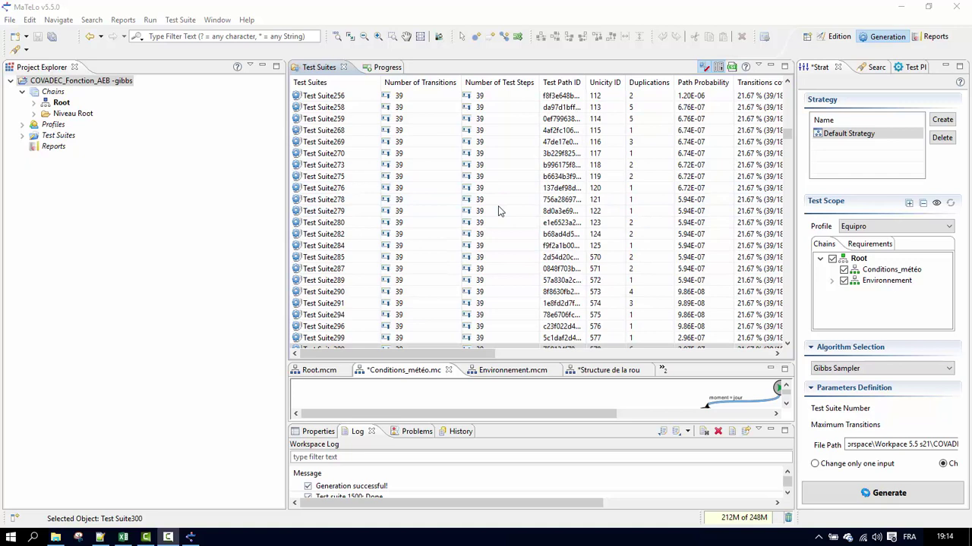
scroll(425, 274, "down", 2)
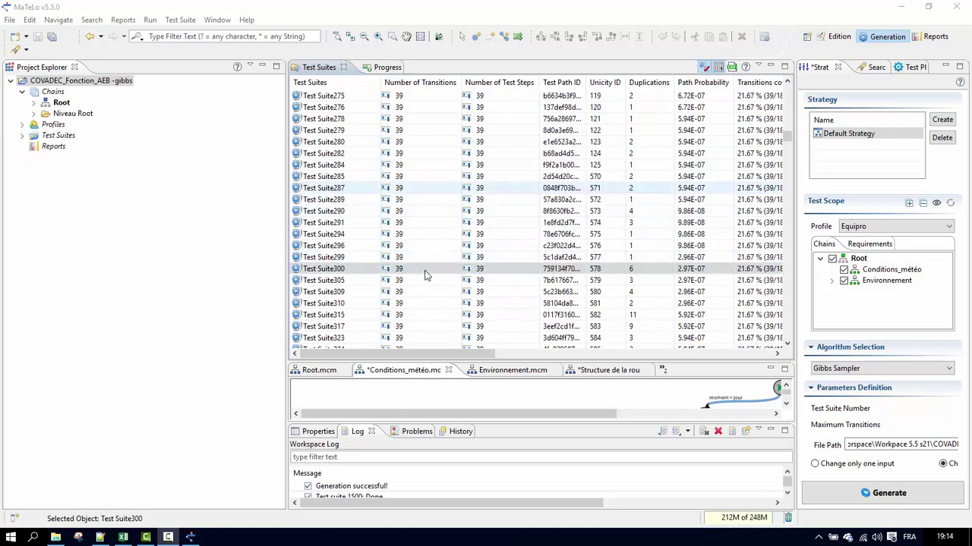
left_click(341, 258)
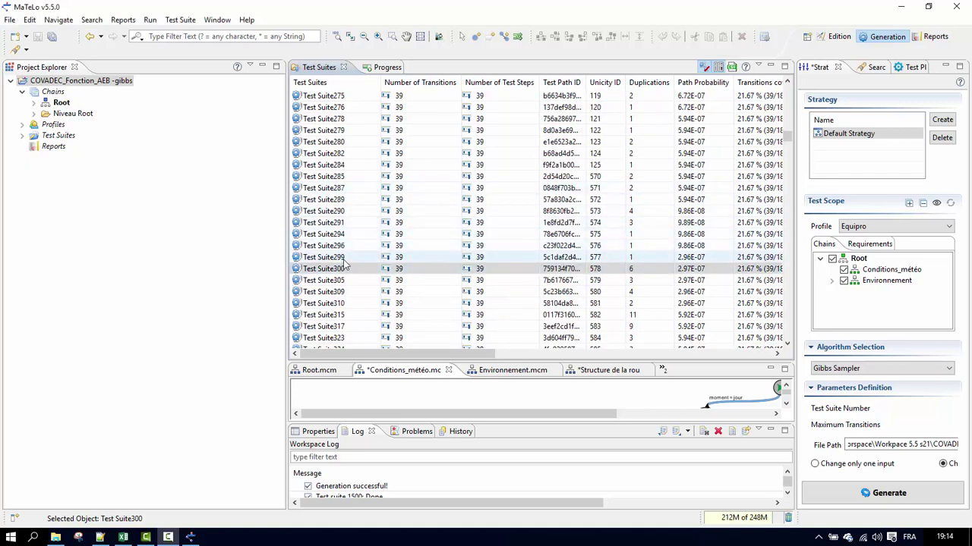
double_click(342, 259)
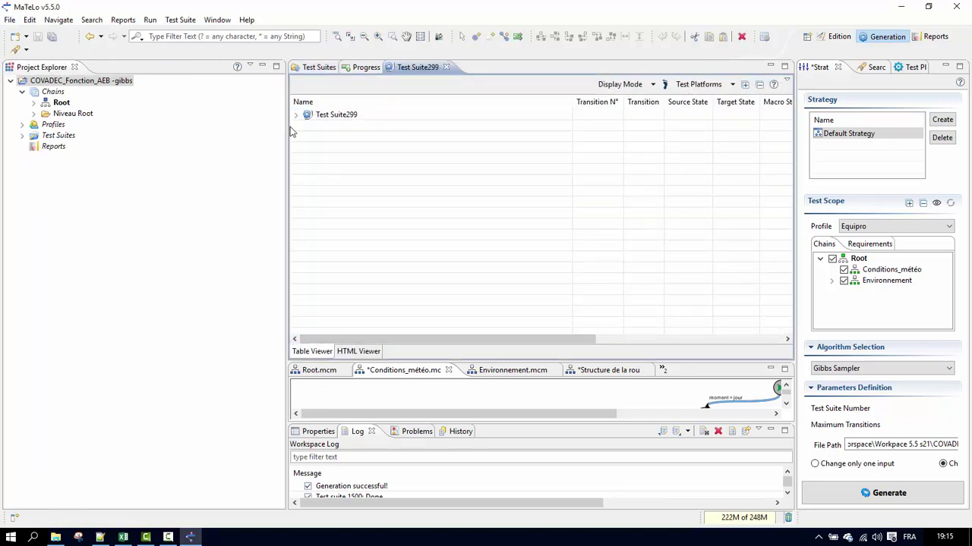
- Expand all the steps of Test Suite299 in the table view and display the suite as an HTML report
left_click(296, 115)
left_click(745, 84)
scroll(681, 173, "down", 10)
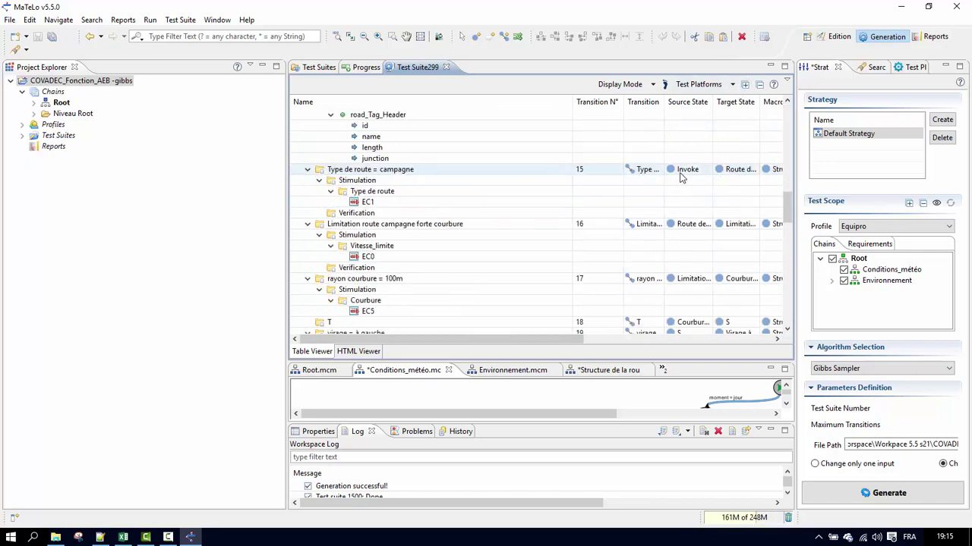
left_click(359, 352)
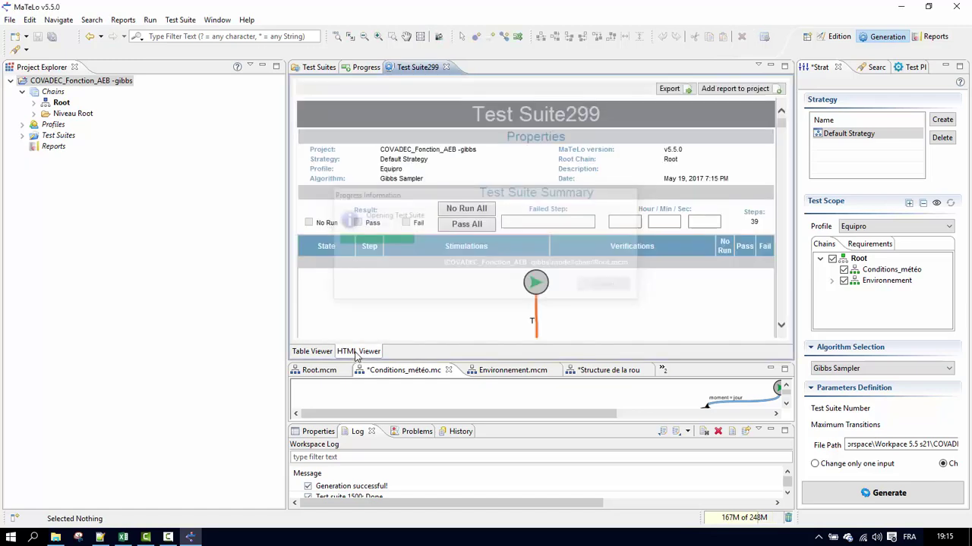
- Open Test Suite300 from the list of test suites and display it as an HTML report
left_click(307, 68)
double_click(331, 269)
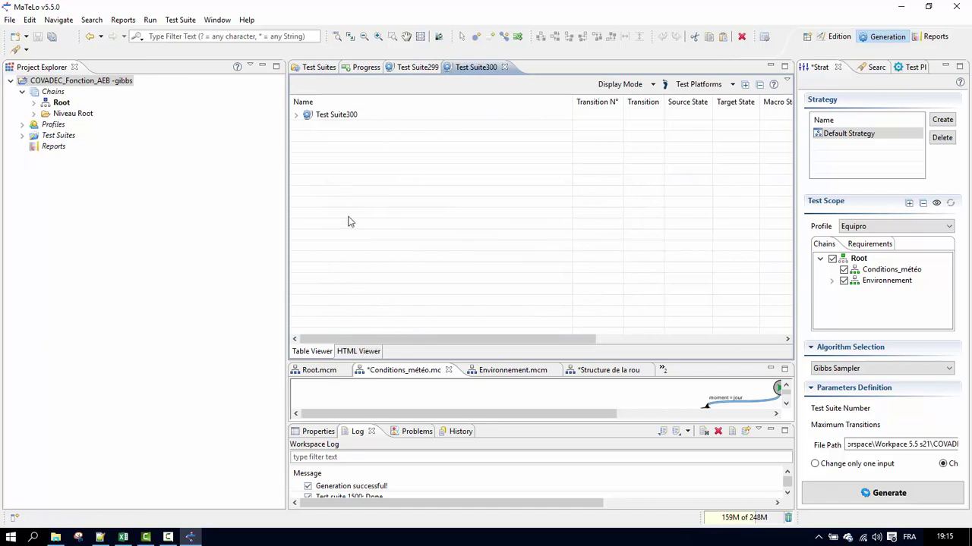
left_click(356, 353)
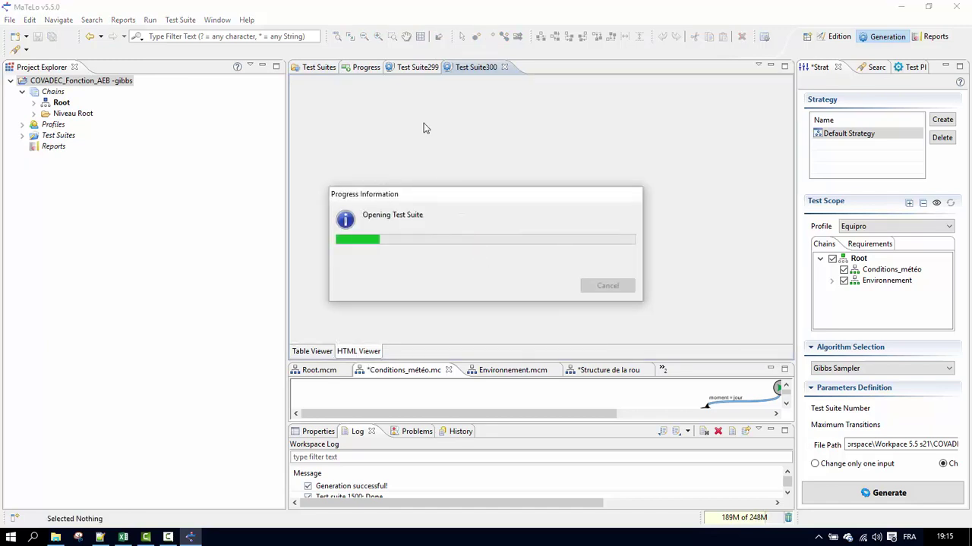
- Compare the highlighted paths of Test Suite299 and Test Suite300 through the weather conditions chain diagram in their HTML reports
left_click(414, 68)
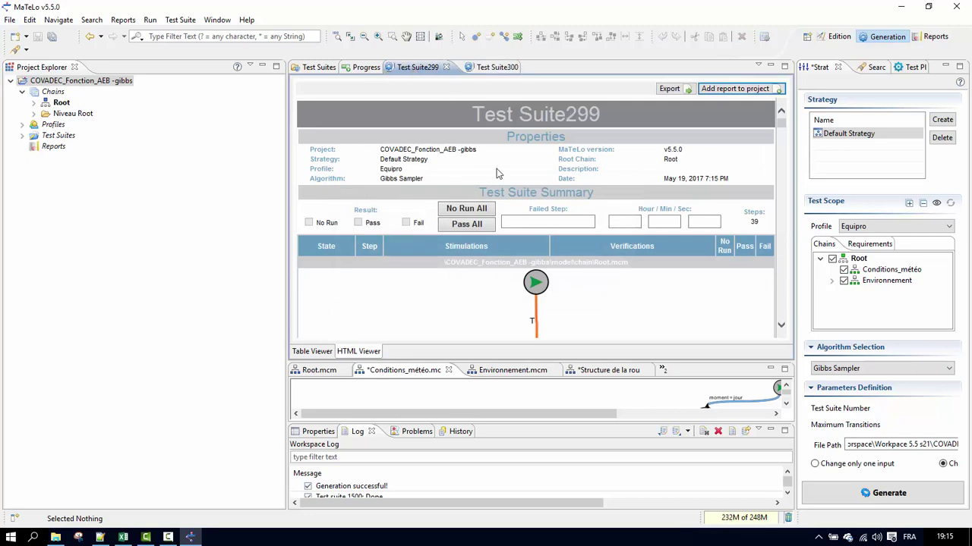
scroll(508, 188, "down", 4)
scroll(508, 189, "down", 3)
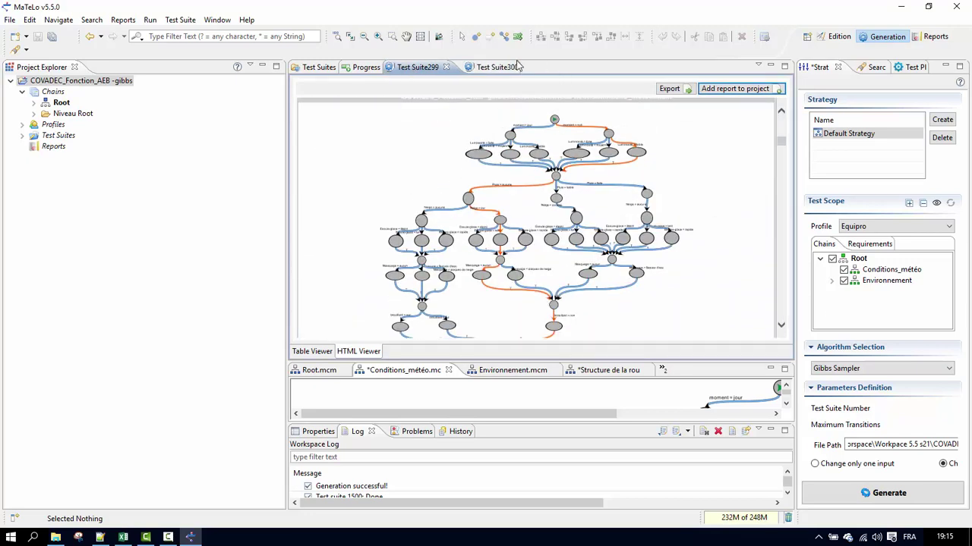
left_click(489, 69)
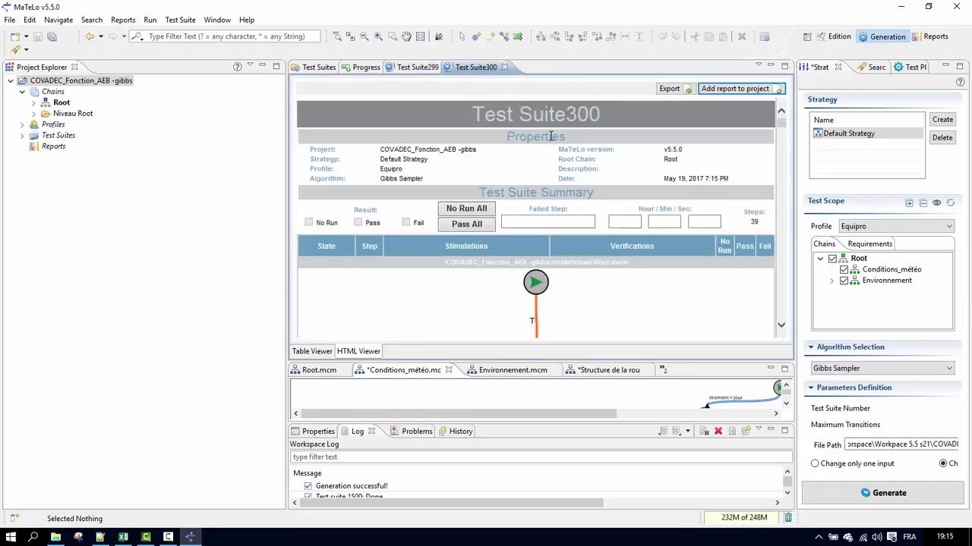
scroll(551, 136, "down", 8)
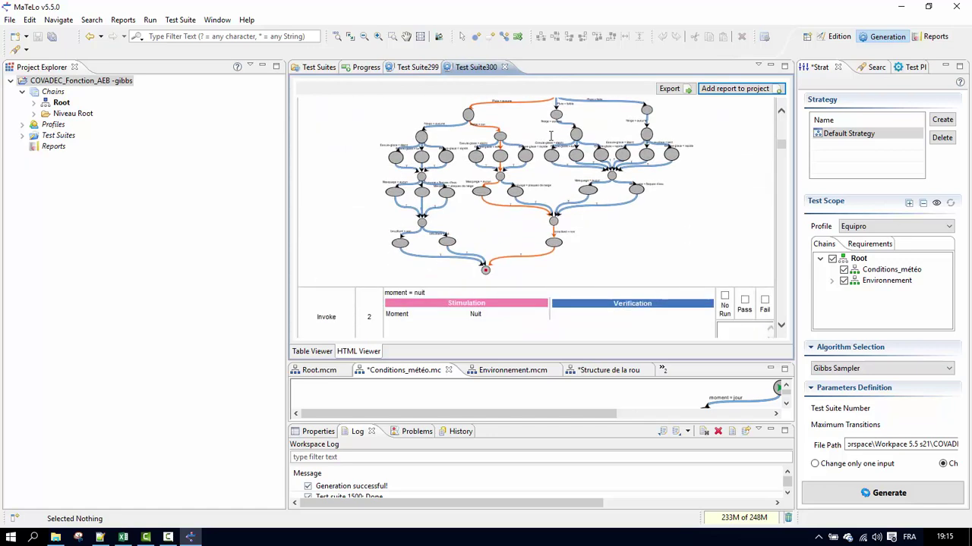
scroll(550, 136, "up", 2)
left_click(414, 70)
left_click(478, 69)
left_click(421, 71)
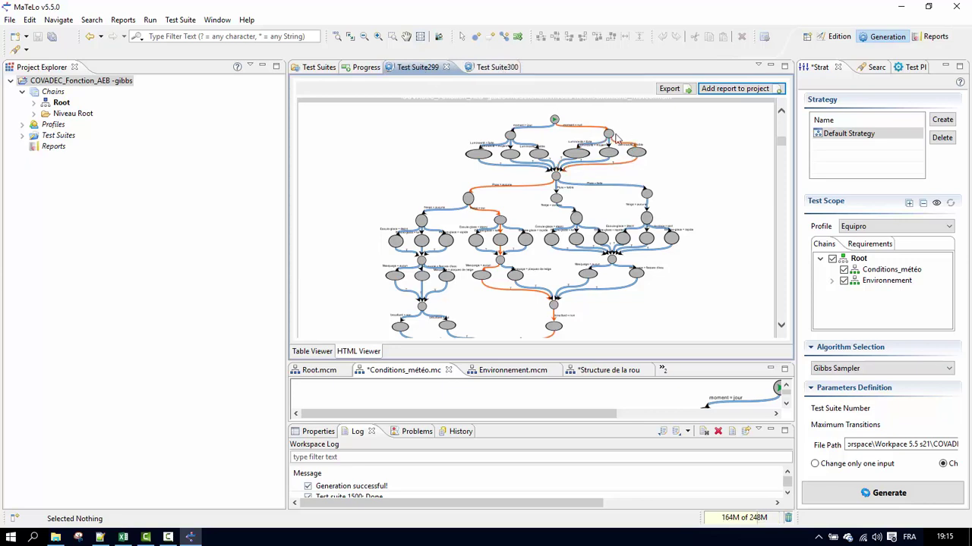
left_click(490, 71)
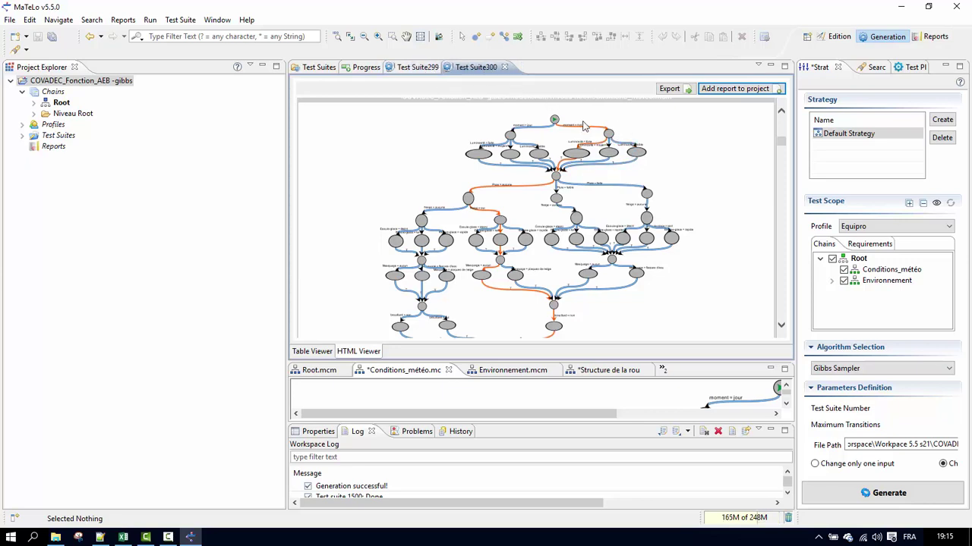
left_click(415, 71)
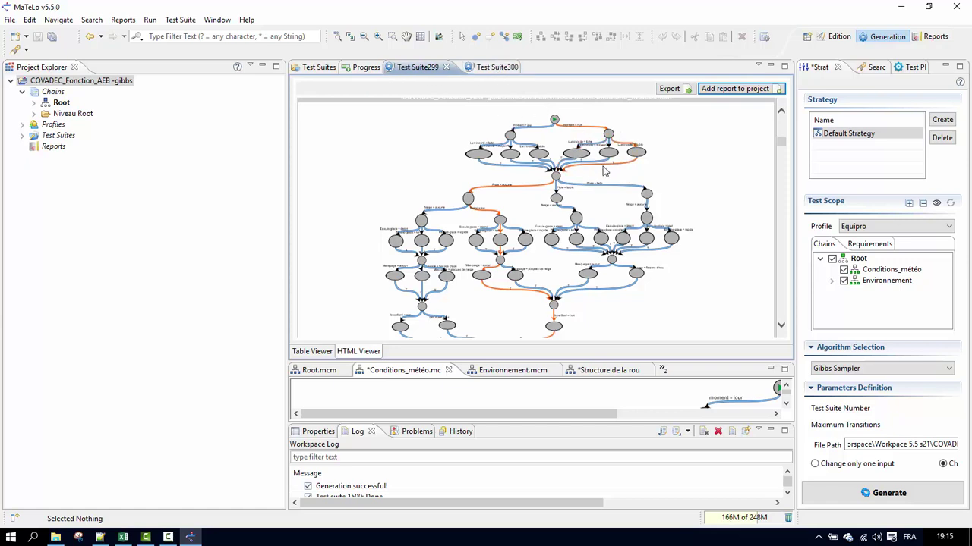
- Compare the paths of Test Suite299 and Test Suite300 through the Structure de la route & dynamique chain diagram
scroll(604, 171, "down", 10)
scroll(556, 162, "down", 15)
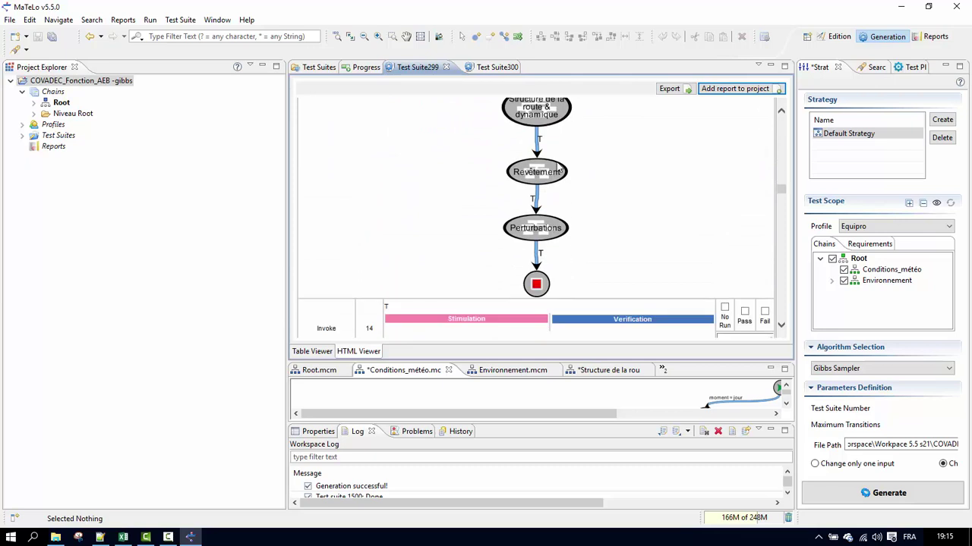
scroll(524, 157, "down", 10)
scroll(524, 158, "up", 2)
left_click(493, 68)
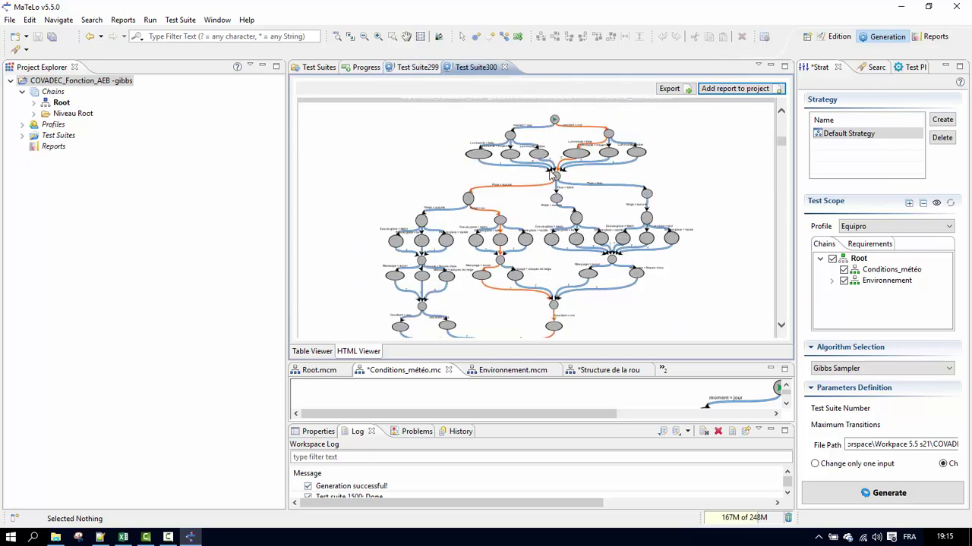
scroll(552, 174, "down", 15)
scroll(552, 175, "down", 15)
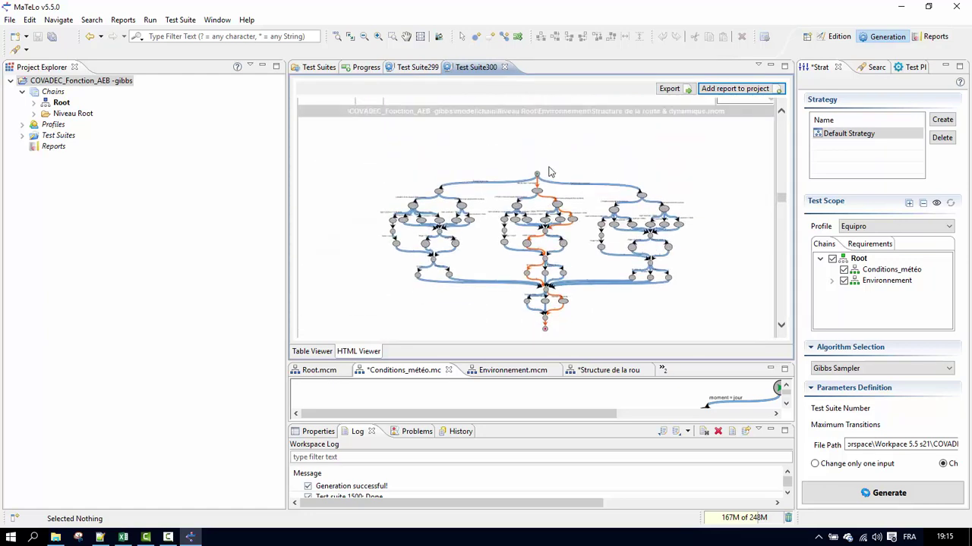
left_click(417, 68)
left_click(472, 68)
left_click(425, 68)
left_click(480, 70)
- Compare the paths of Test Suite299 and Test Suite300 through the Revêtement chain diagram
scroll(565, 190, "down", 15)
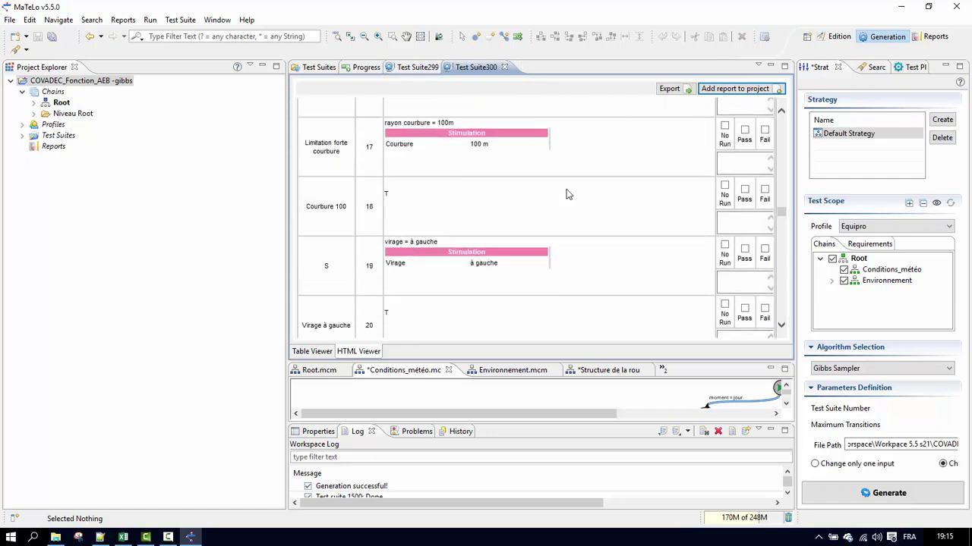
scroll(566, 190, "down", 8)
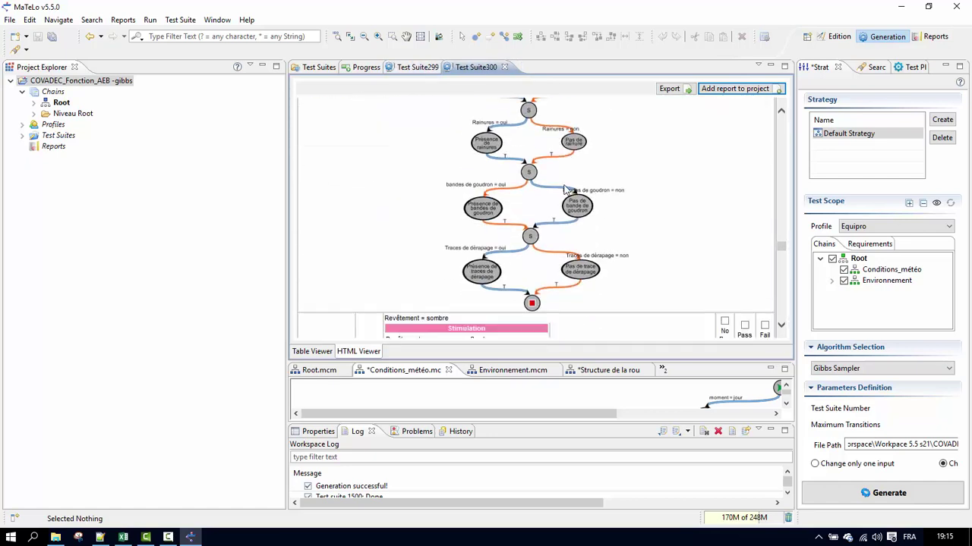
left_click(414, 68)
scroll(554, 176, "down", 15)
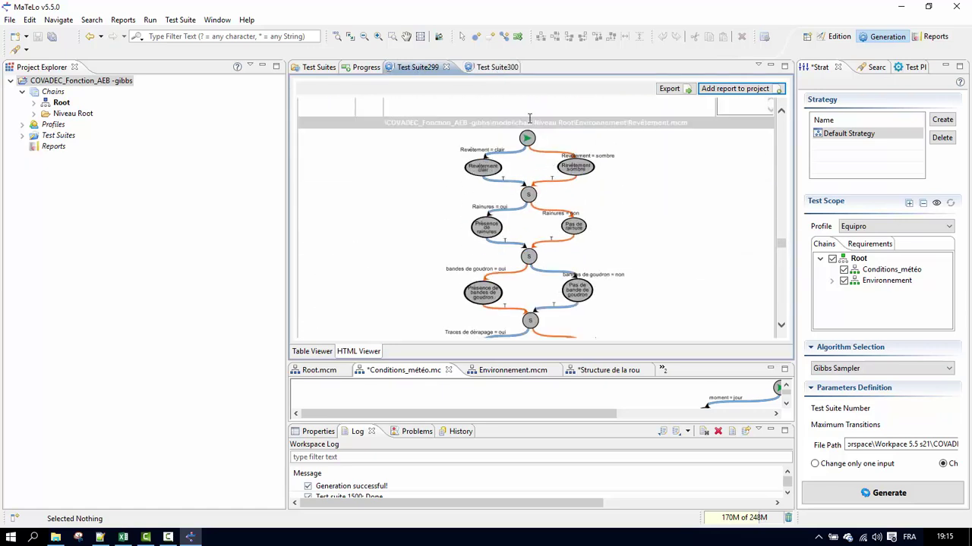
left_click(489, 68)
left_click(412, 68)
left_click(498, 70)
left_click(429, 68)
- Compare the paths of Test Suite299 and Test Suite300 through the Perturbations chain diagram
scroll(504, 174, "down", 15)
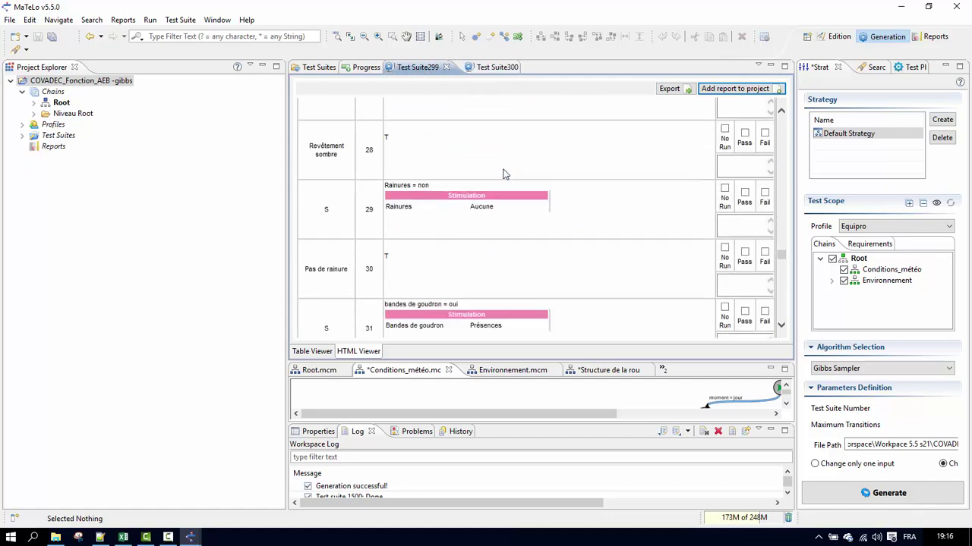
scroll(504, 174, "down", 5)
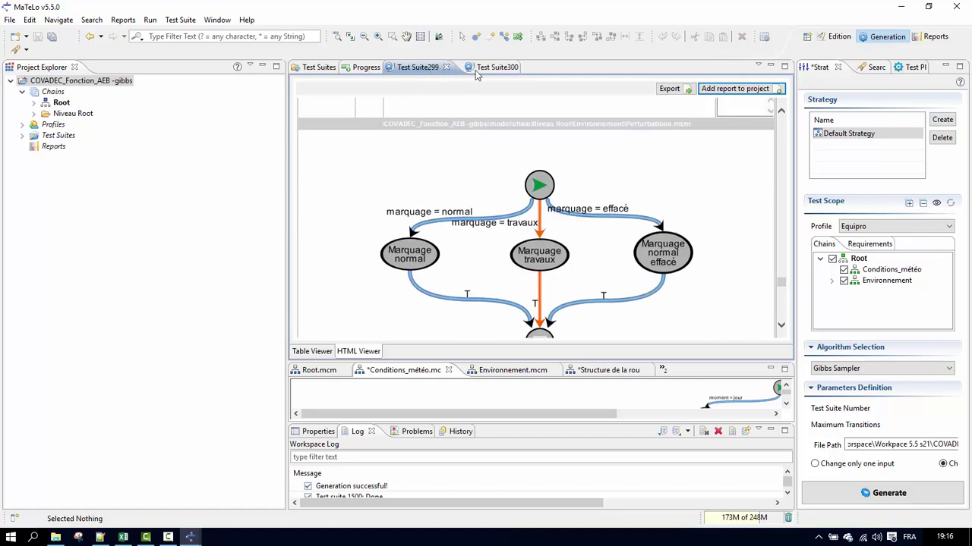
left_click(488, 68)
scroll(564, 174, "down", 5)
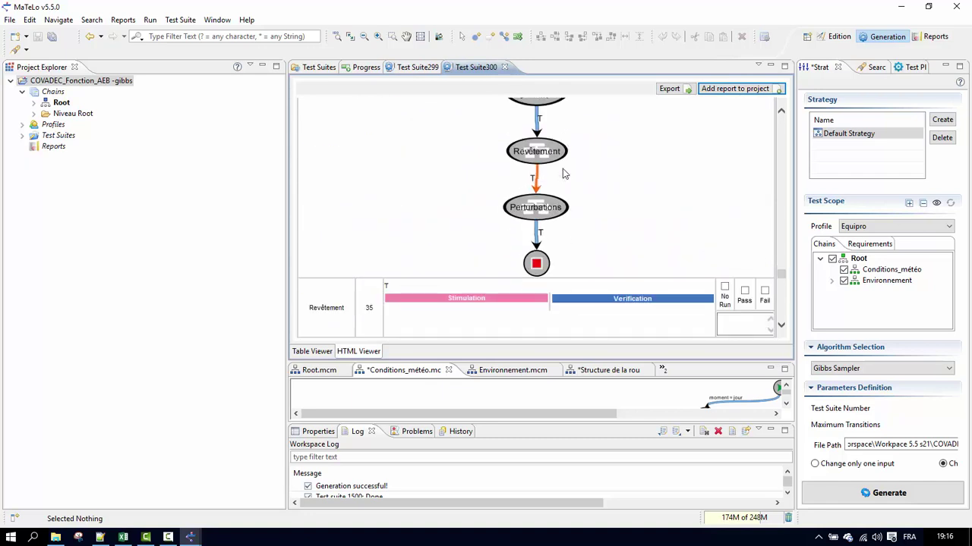
left_click(422, 68)
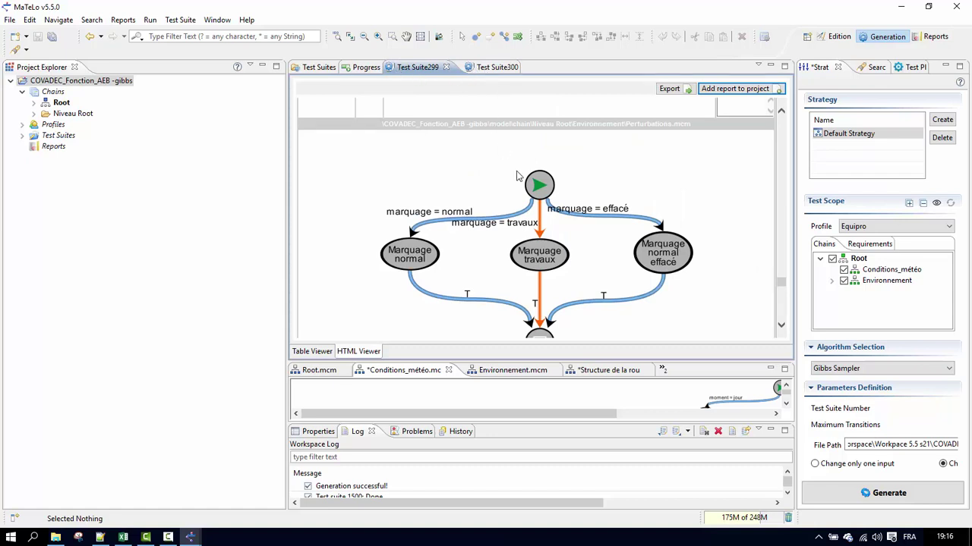
- Open Test Suite1 and Test Suite2 from the list of test suites and display Test Suite1 as an HTML report
left_click(324, 68)
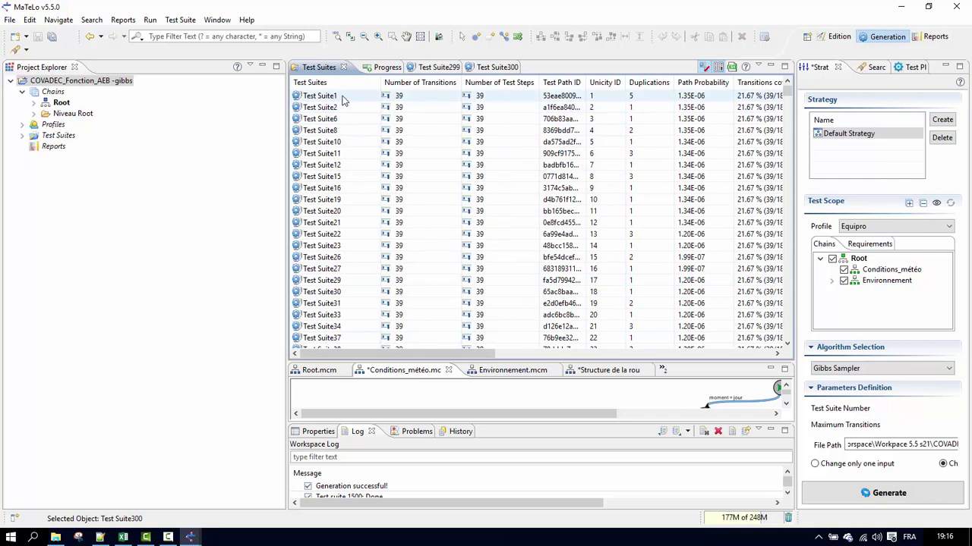
double_click(341, 98)
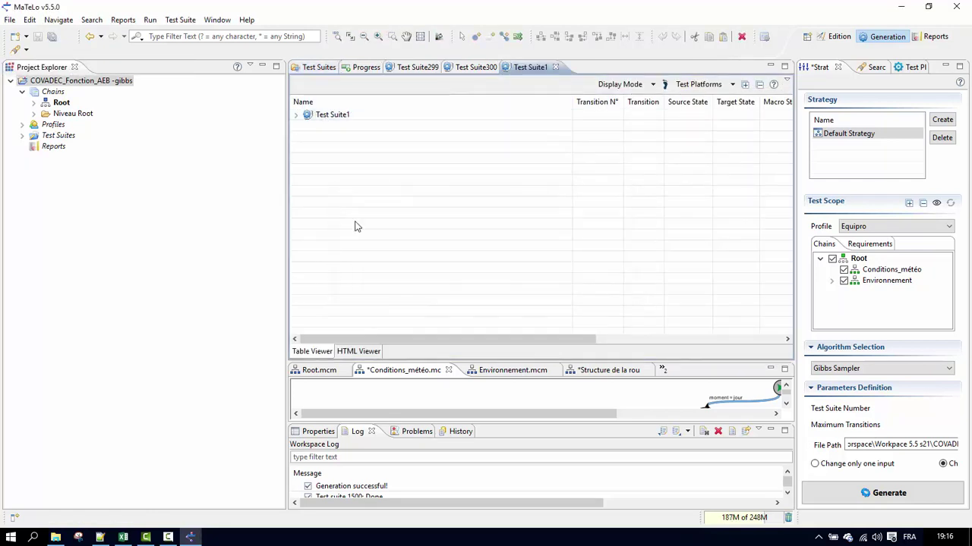
left_click(372, 352)
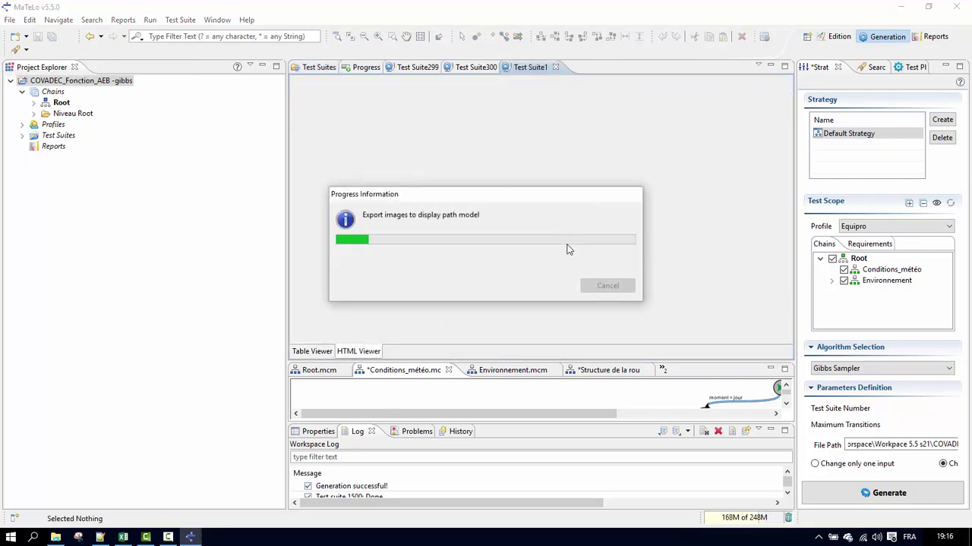
left_click(317, 352)
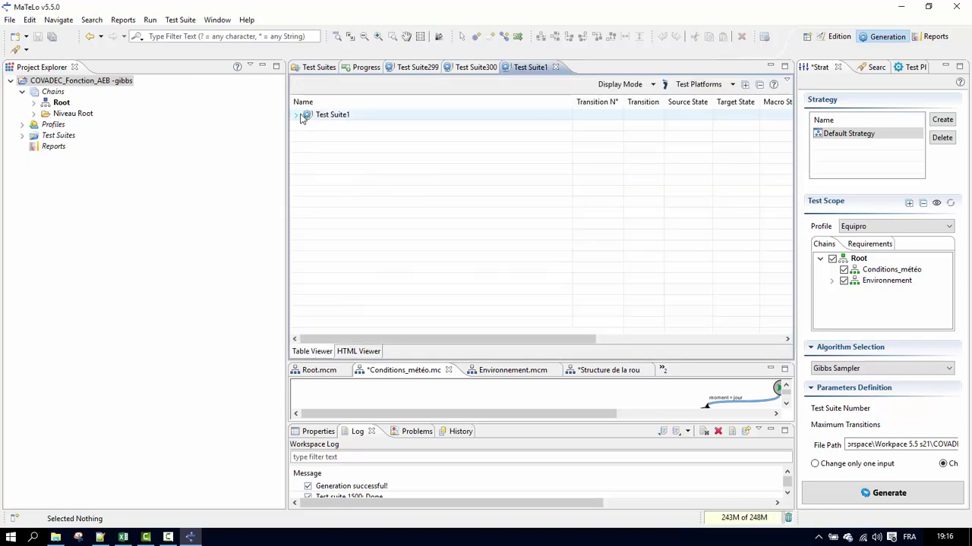
left_click(318, 67)
double_click(326, 107)
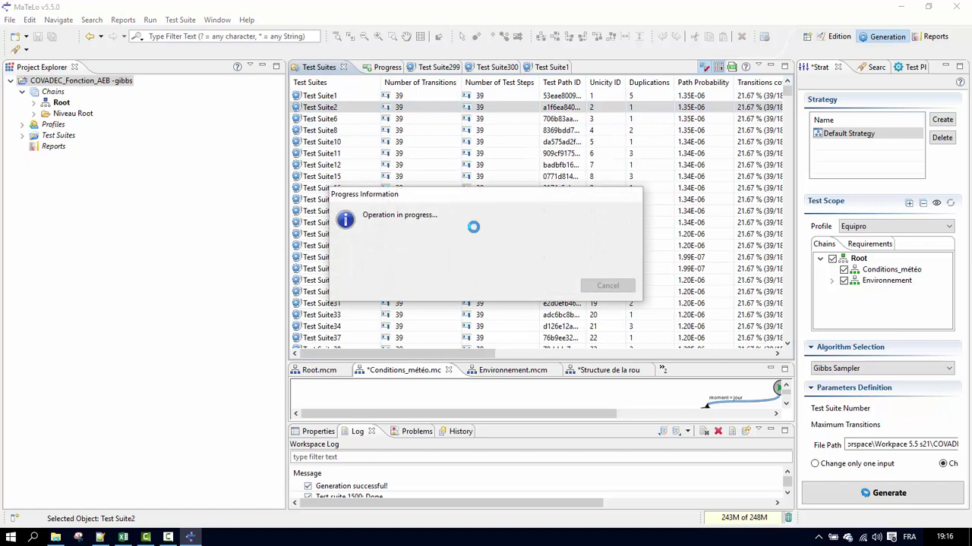
left_click(531, 67)
left_click(355, 351)
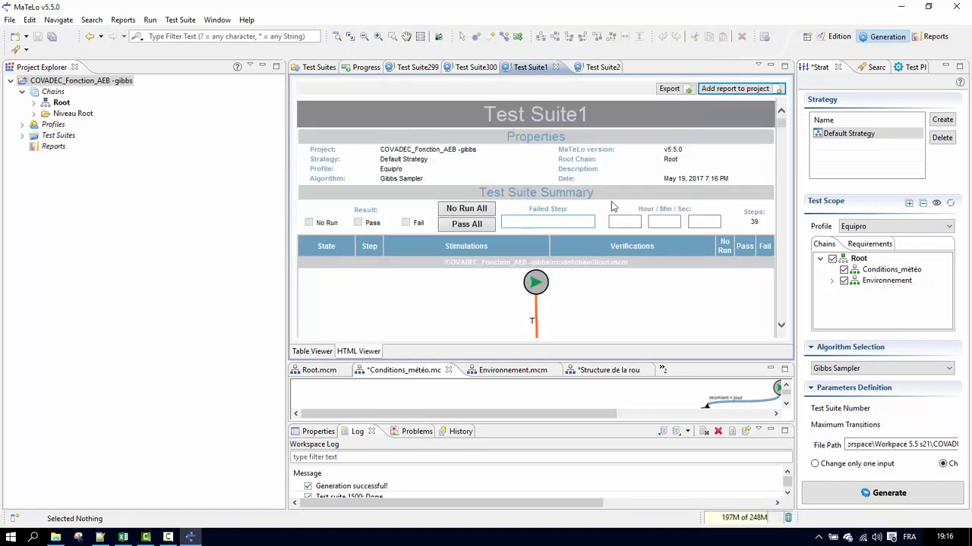
- Display Test Suite2 as an HTML report and compare its path through the weather conditions chain diagram with that of Test Suite1
scroll(574, 160, "down", 10)
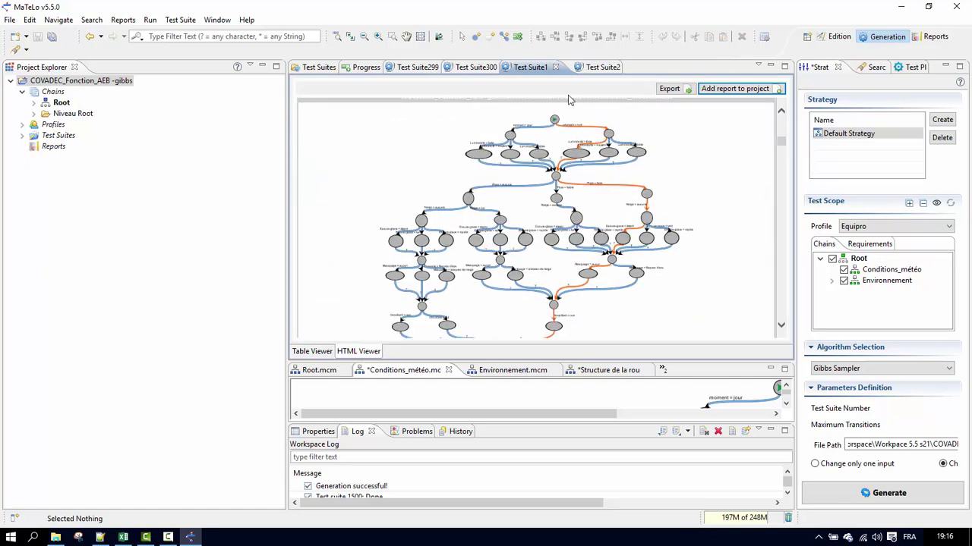
left_click(600, 67)
left_click(379, 351)
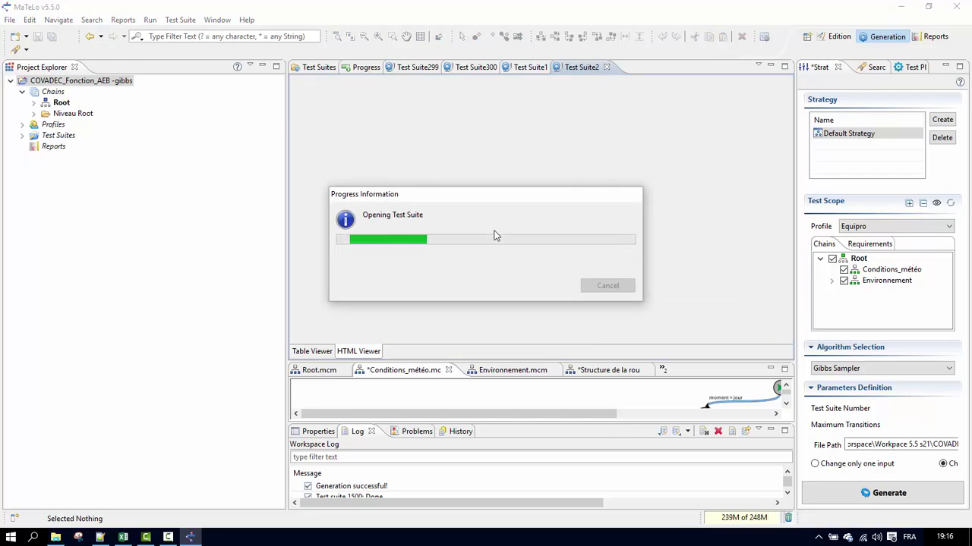
scroll(541, 178, "down", 5)
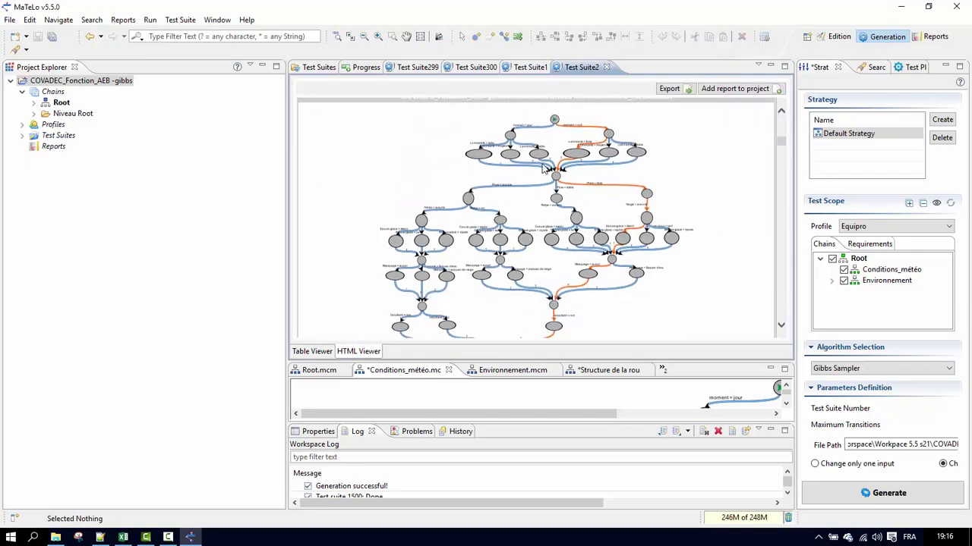
left_click(529, 69)
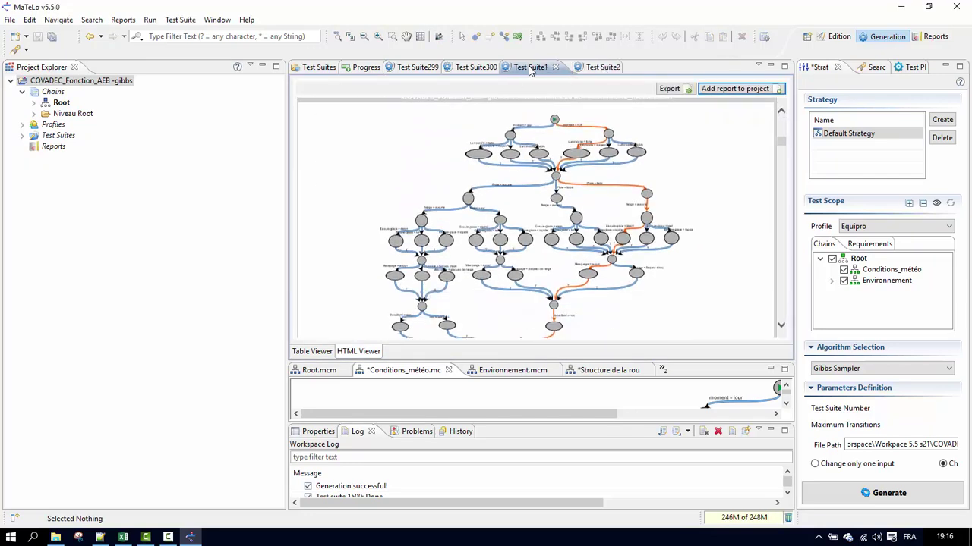
left_click(594, 69)
key("ctrl+Page_Up")
left_click(472, 69)
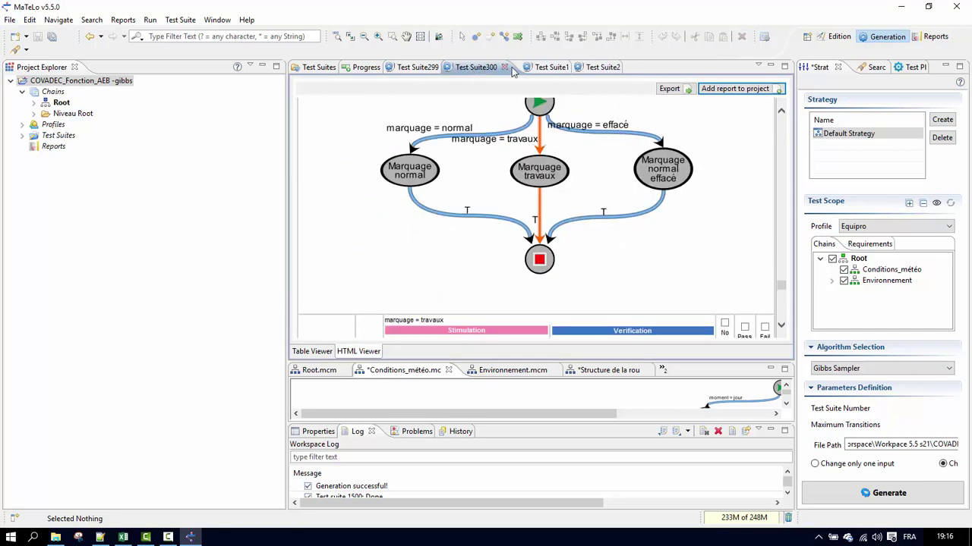
- Compare the paths of Test Suite1 and Test Suite2 through the Structure de la route & dynamique chain diagram
left_click(550, 68)
scroll(440, 182, "down", 10)
scroll(454, 181, "down", 10)
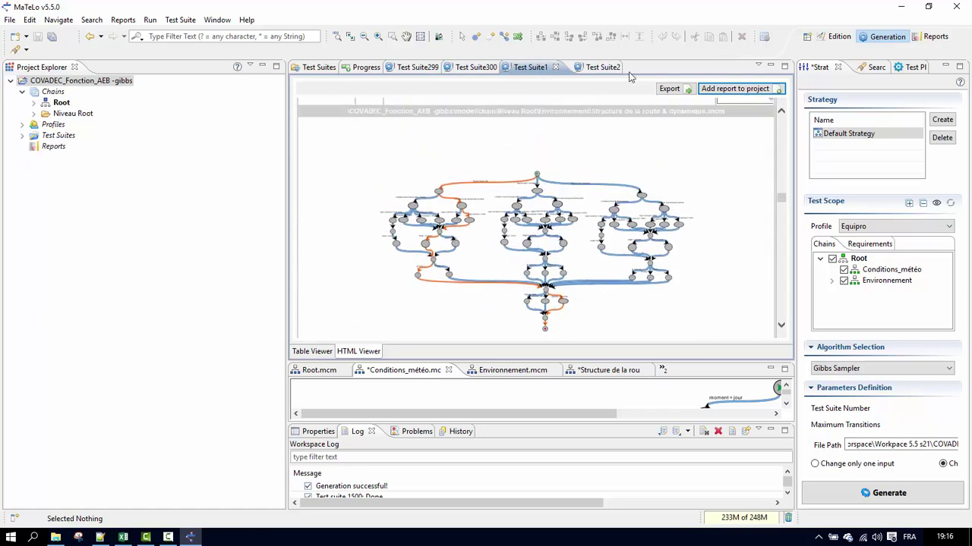
left_click(591, 69)
scroll(541, 168, "down", 10)
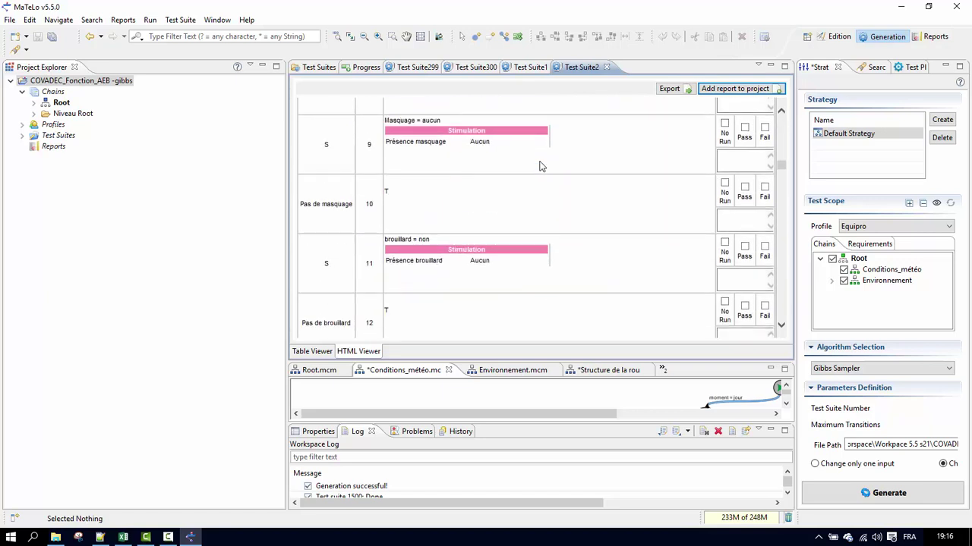
scroll(541, 167, "down", 8)
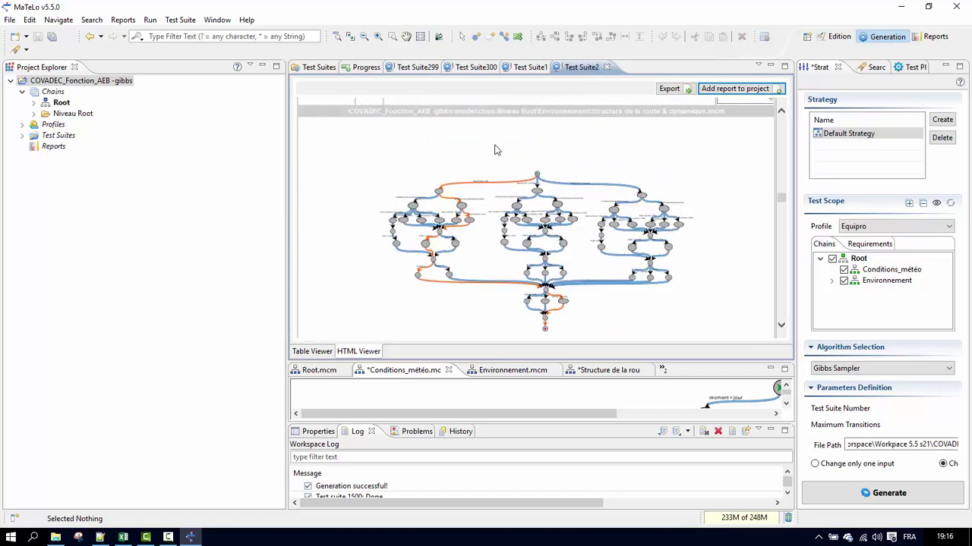
- Compare the paths of Test Suite1 and Test Suite2 through the Revêtement chain diagram
left_click(536, 66)
scroll(486, 183, "down", 10)
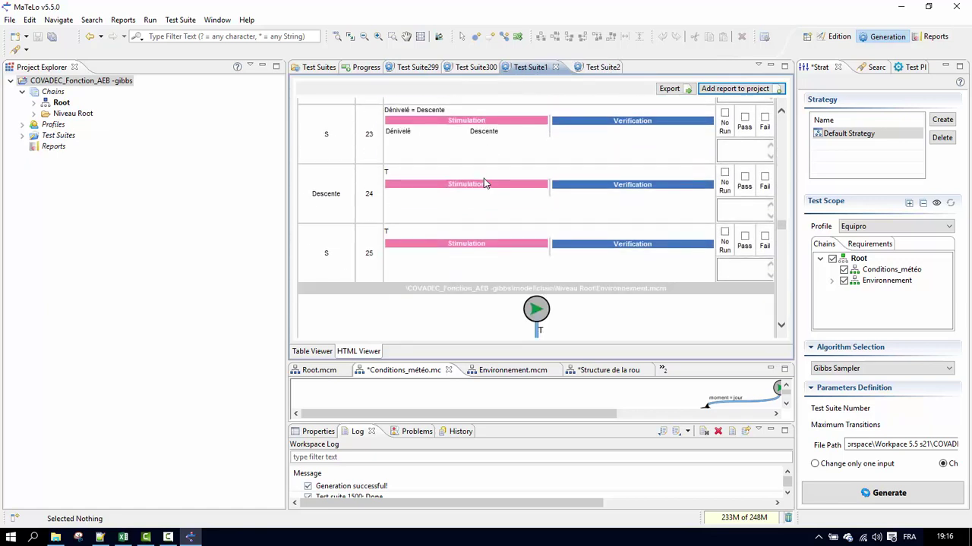
scroll(486, 183, "down", 5)
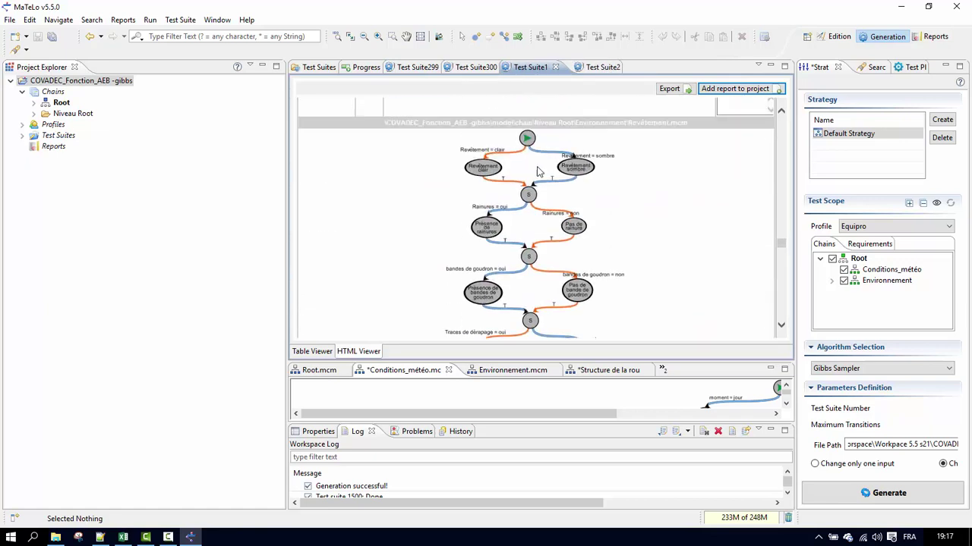
left_click(603, 66)
scroll(526, 183, "down", 15)
scroll(526, 182, "down", 5)
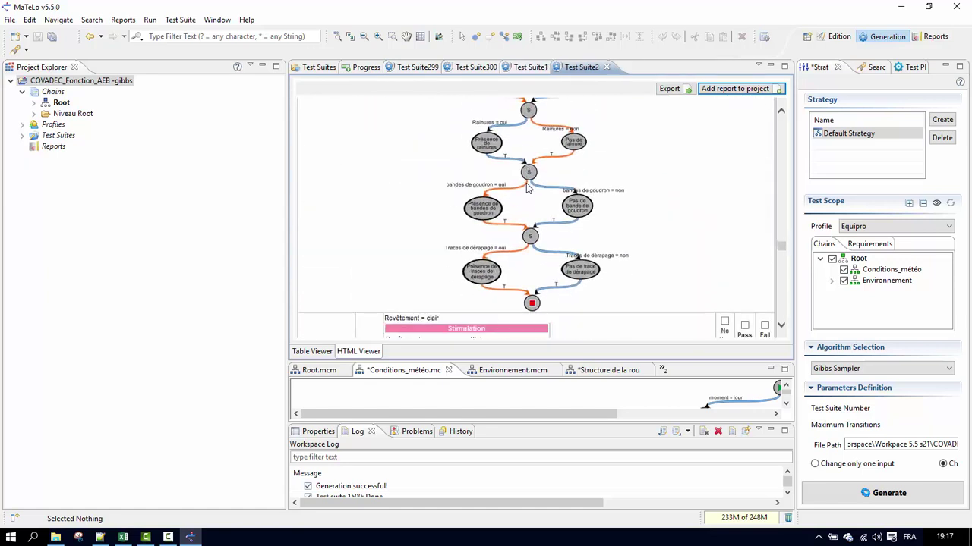
left_click(525, 68)
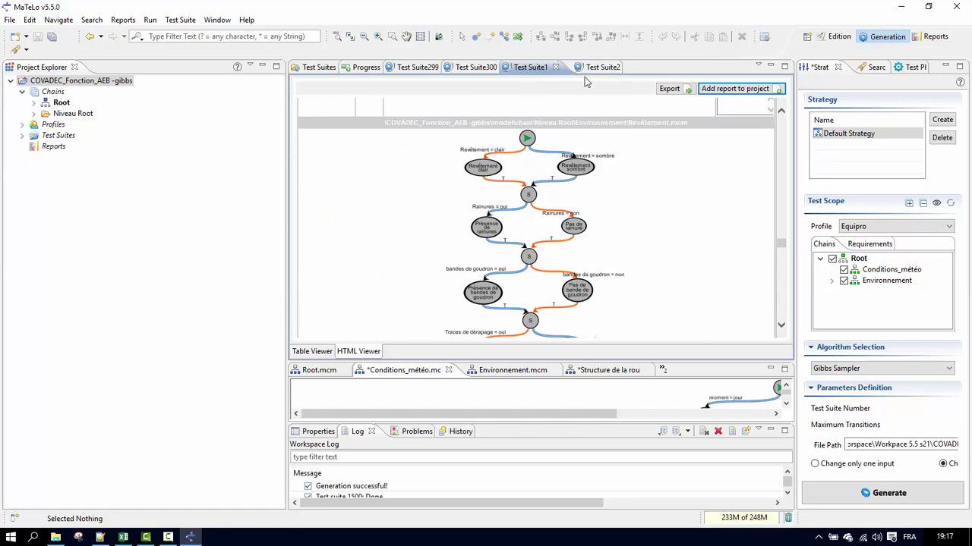
left_click(600, 67)
left_click(529, 66)
left_click(596, 67)
- Examine the Perturbations chain path of Test Suite1, recheck the Revêtement path of Test Suite2, and return to the list of test suites
left_click(538, 67)
scroll(506, 158, "down", 15)
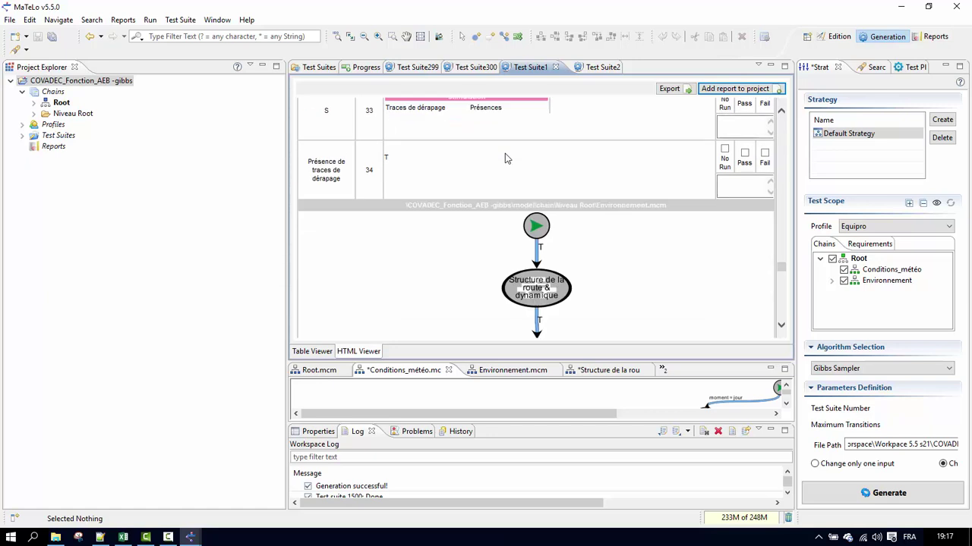
scroll(568, 110, "up", 2)
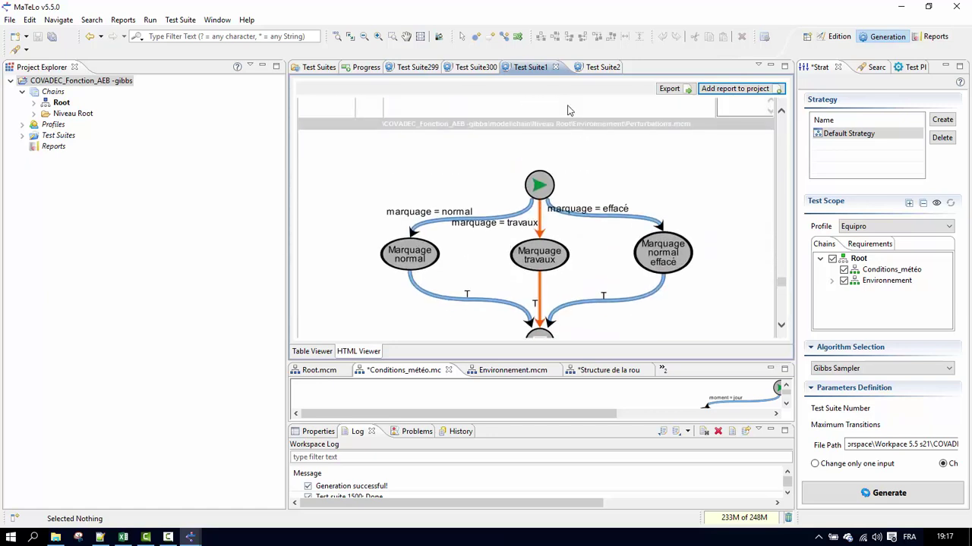
left_click(596, 68)
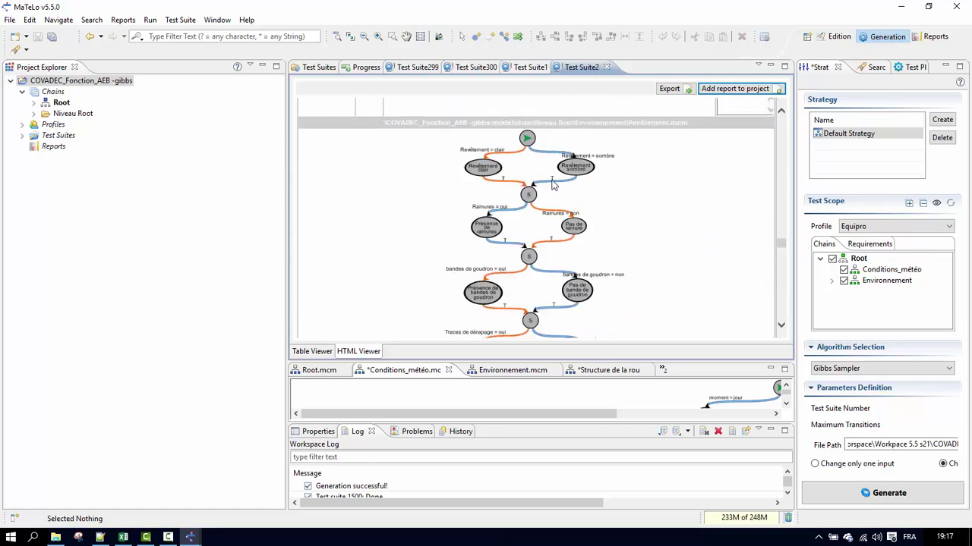
scroll(544, 186, "down", 2)
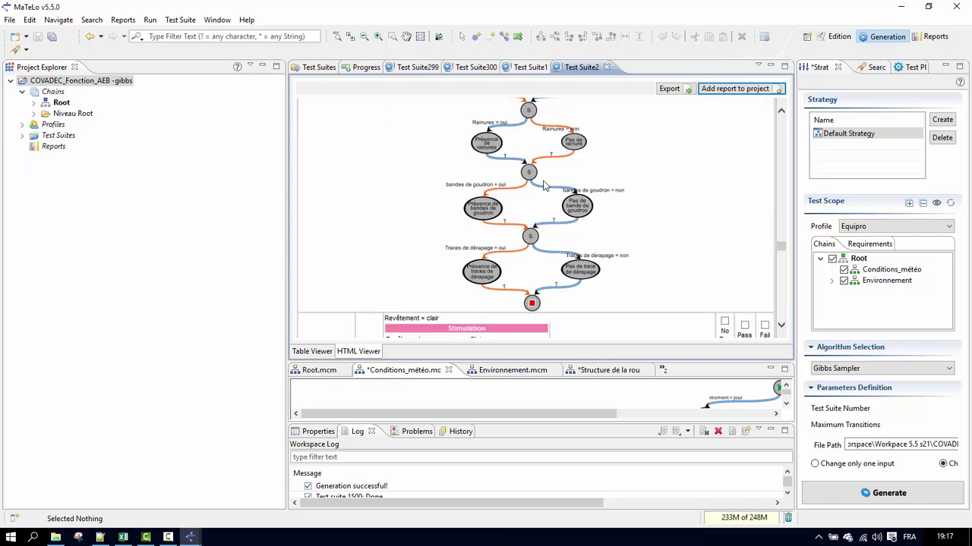
scroll(544, 186, "down", 2)
scroll(544, 186, "up", 2)
scroll(543, 183, "down", 10)
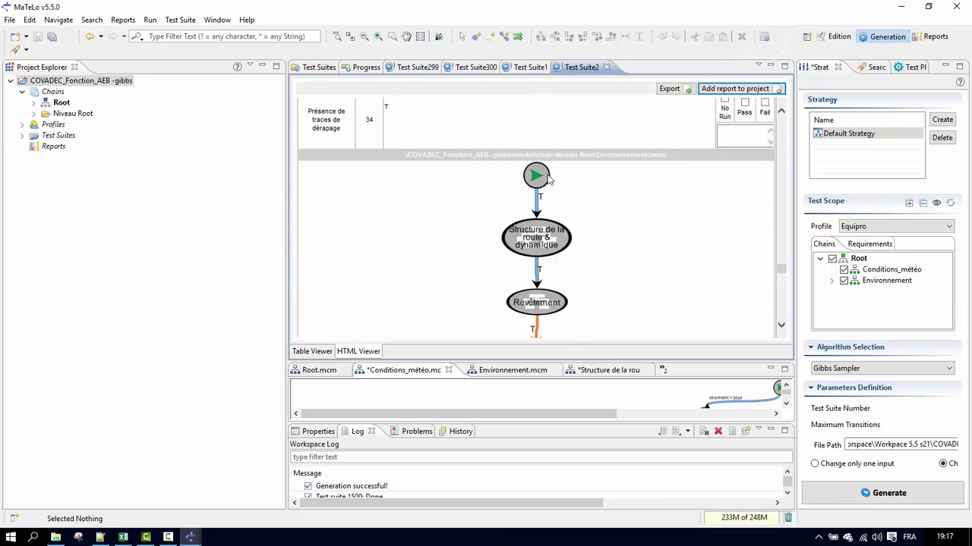
left_click(527, 69)
left_click(321, 69)
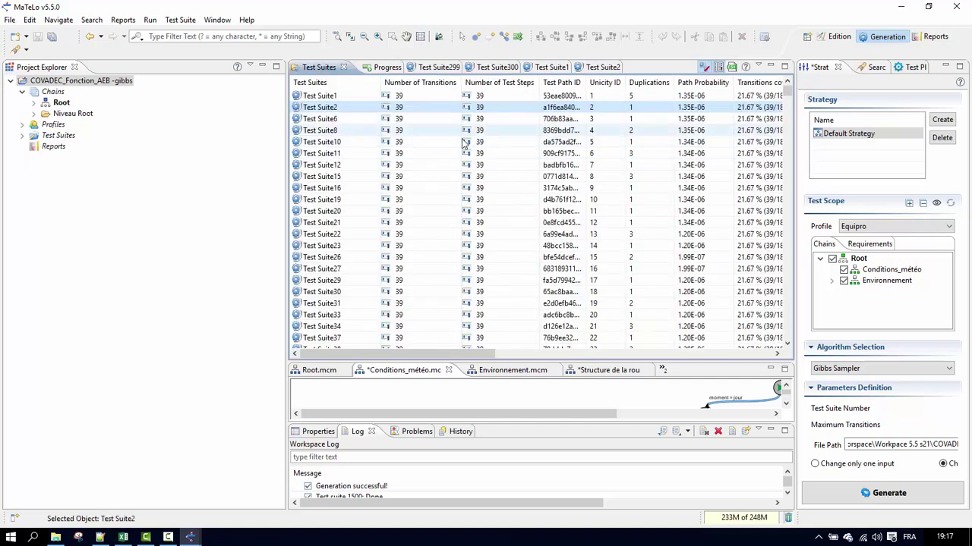
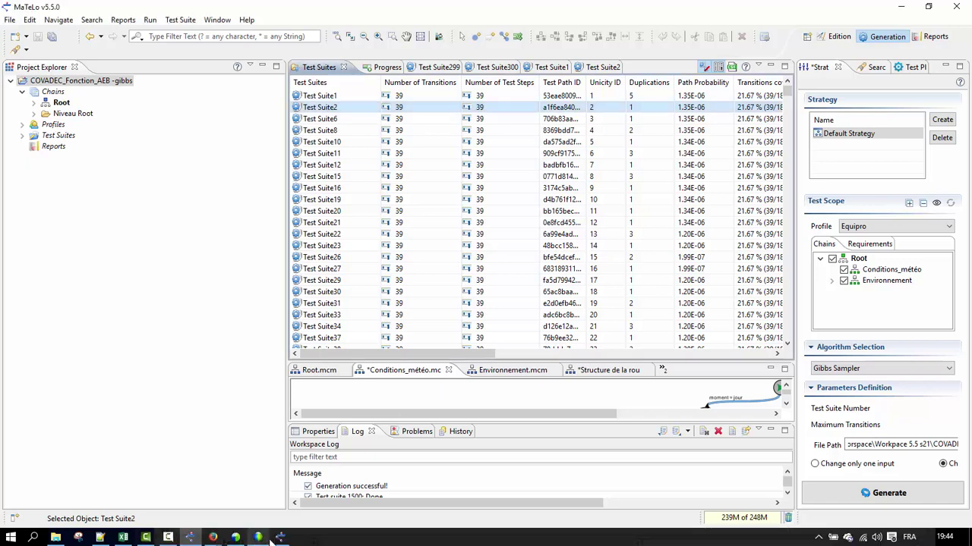
- Switch to the MaTeLo v5.5.1 window and create a new MaTeLo project named Design Gibbs
left_click(279, 537)
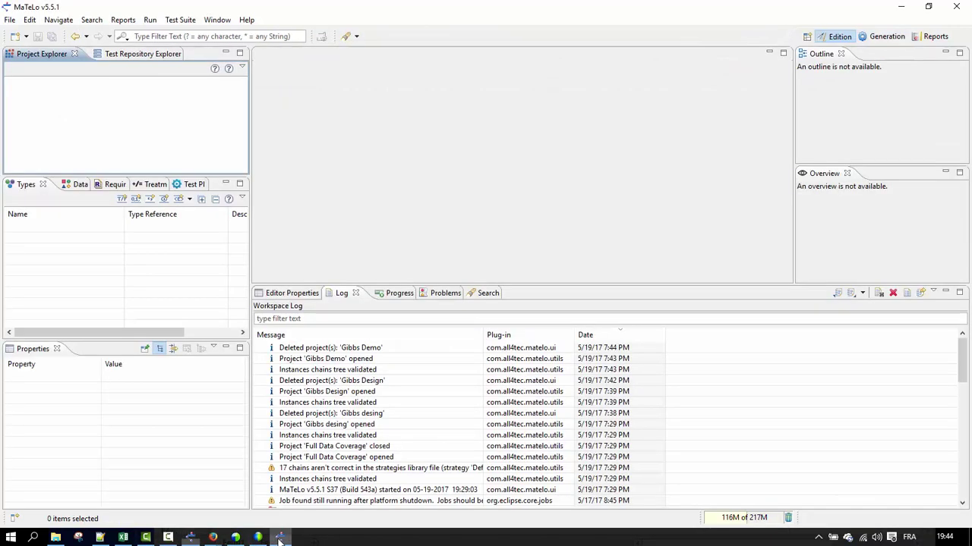
right_click(95, 87)
mouse_move(221, 94)
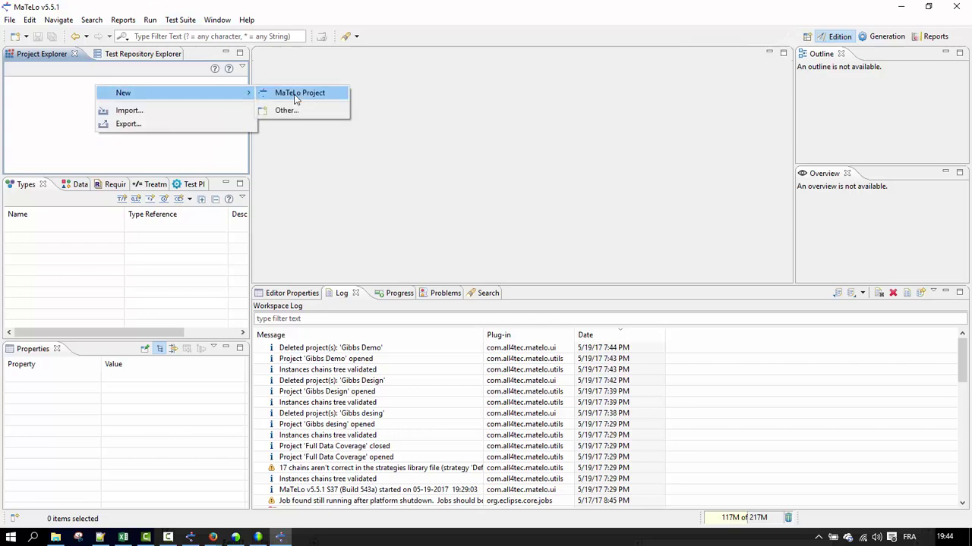
left_click(296, 97)
type("Design Gibbs")
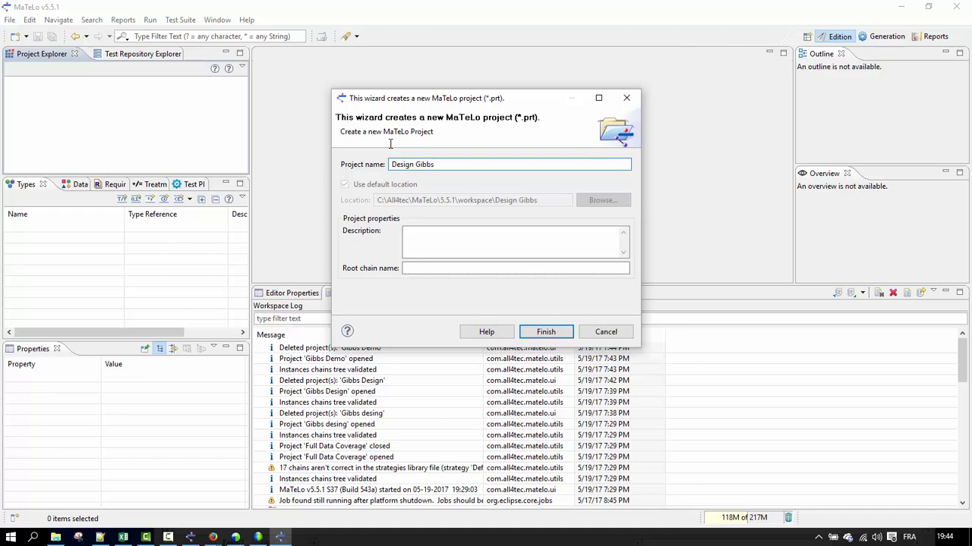
key("Return")
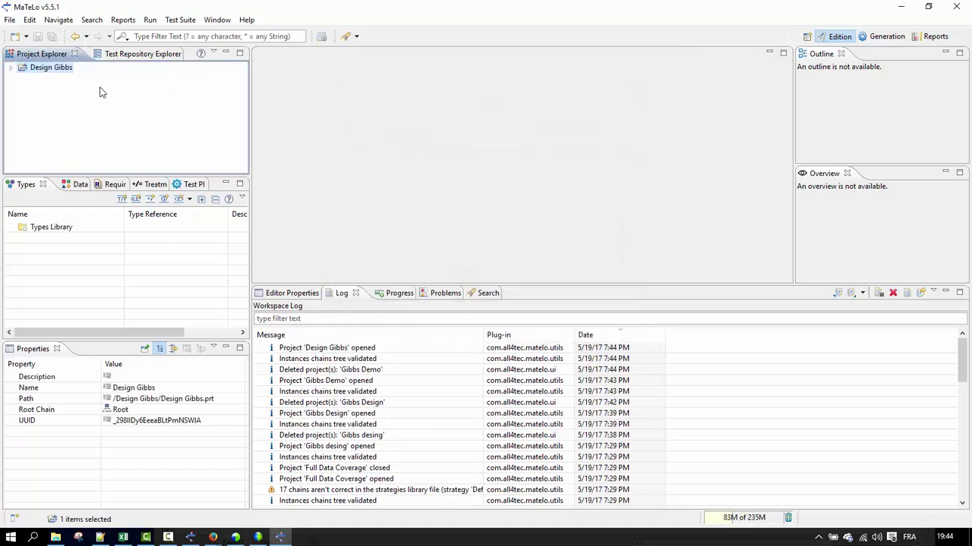
- Open the Root chain diagram of the Design Gibbs project for editing
left_click(10, 69)
left_click(22, 79)
double_click(60, 90)
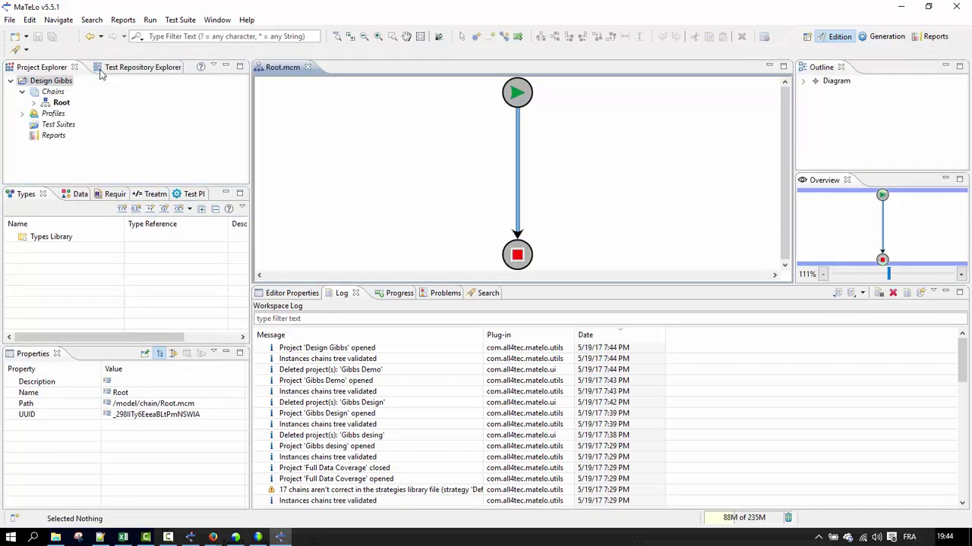
- Start an import of types from Excel and select Equivalence Classes.xlsx as the source file
left_click(12, 21)
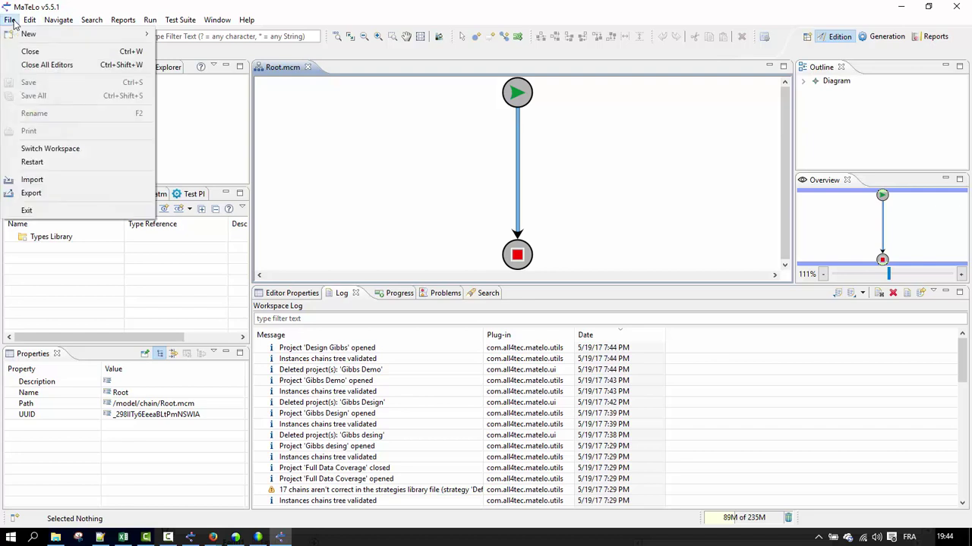
left_click(91, 7)
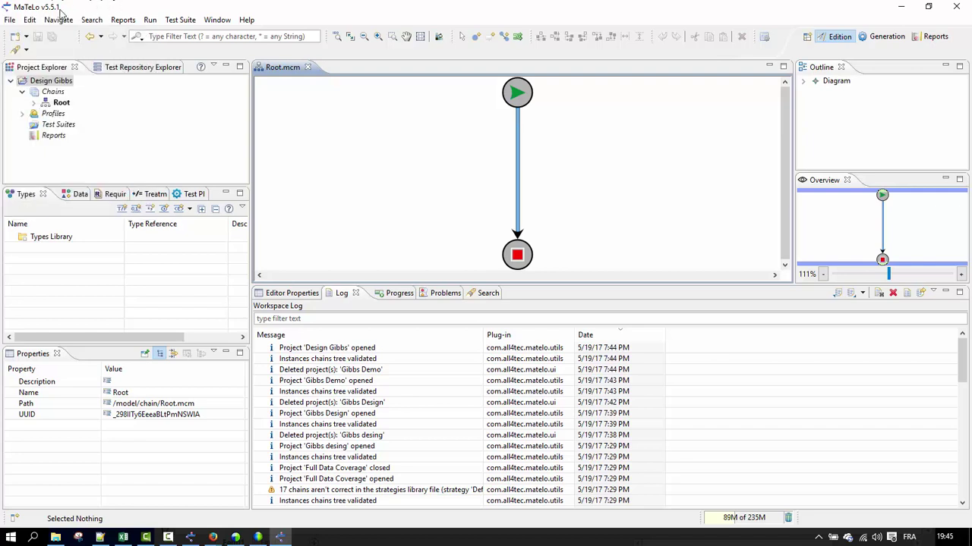
left_click(11, 20)
left_click(45, 178)
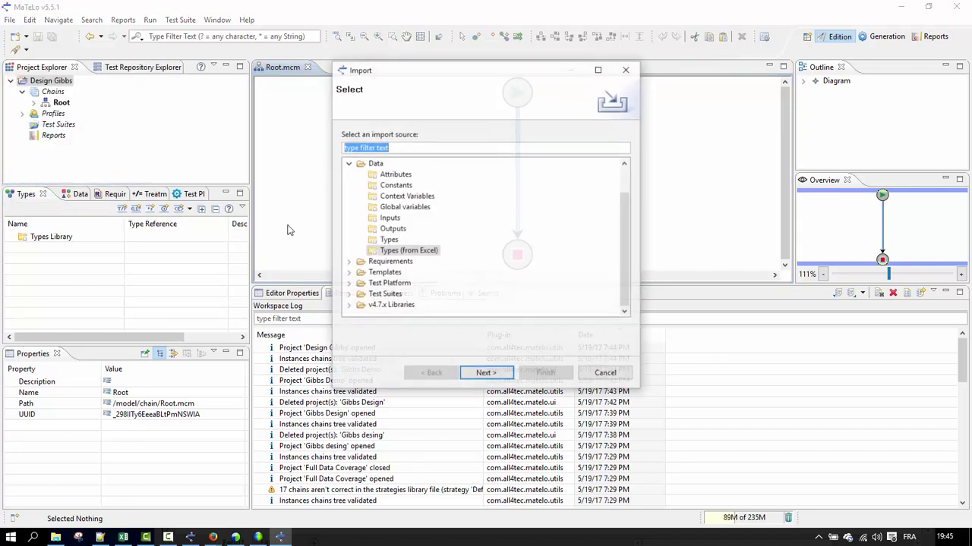
double_click(407, 252)
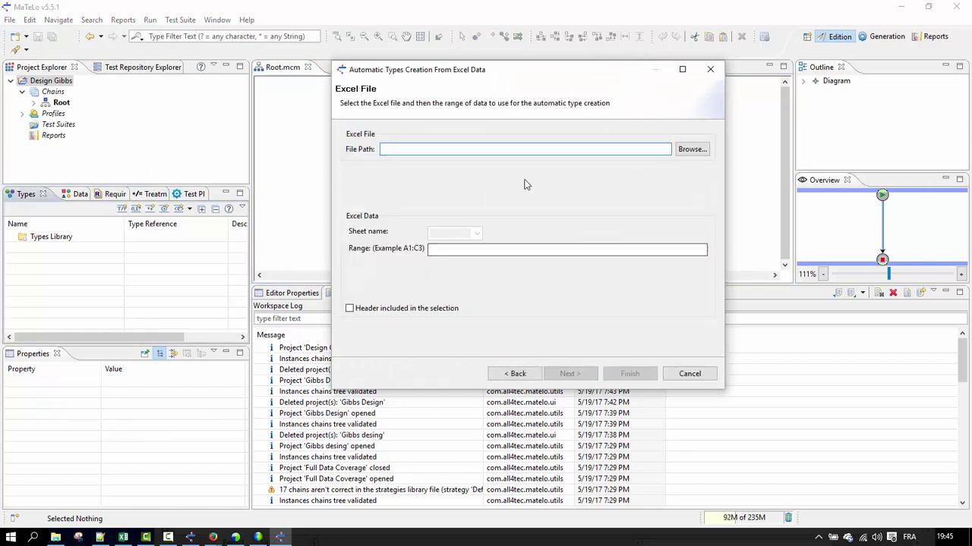
left_click(703, 150)
double_click(576, 168)
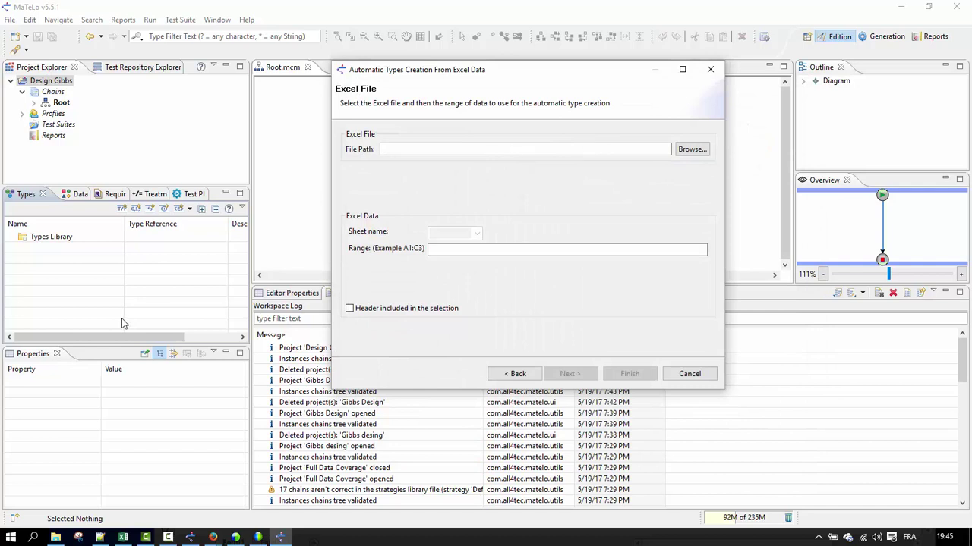
- Check the moment and Luminosity columns in the Excel workbook, and set the import range to A2:B5 with the header included
left_click(124, 536)
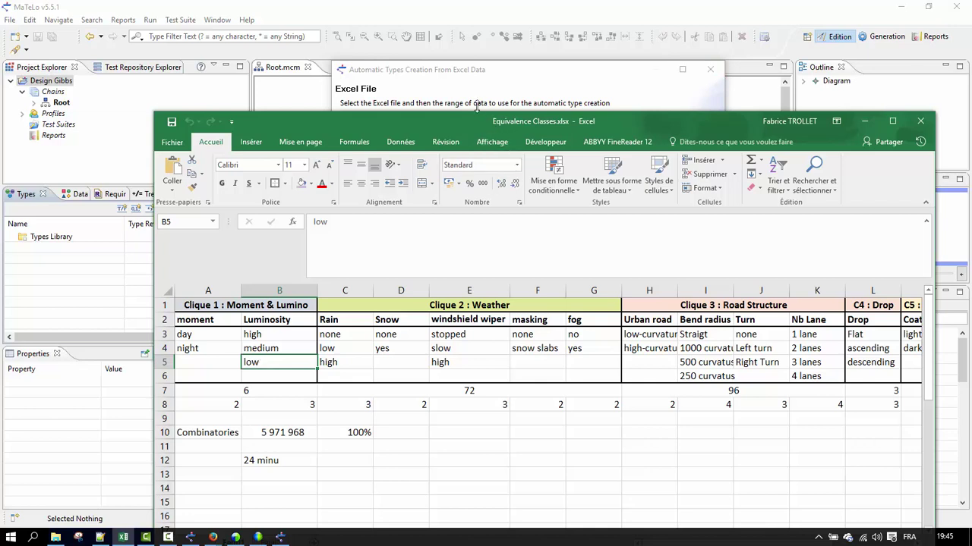
left_click(456, 79)
left_click(474, 249)
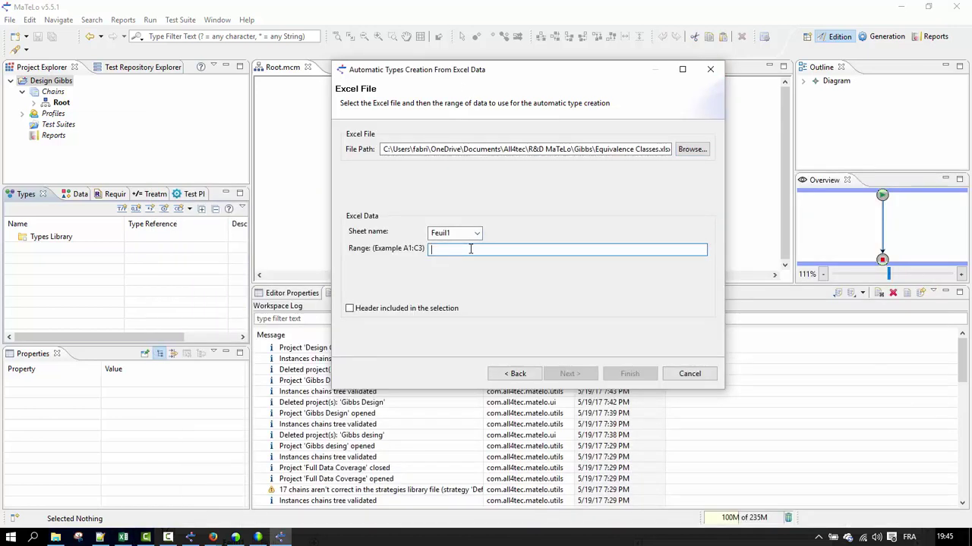
type("A2:B5")
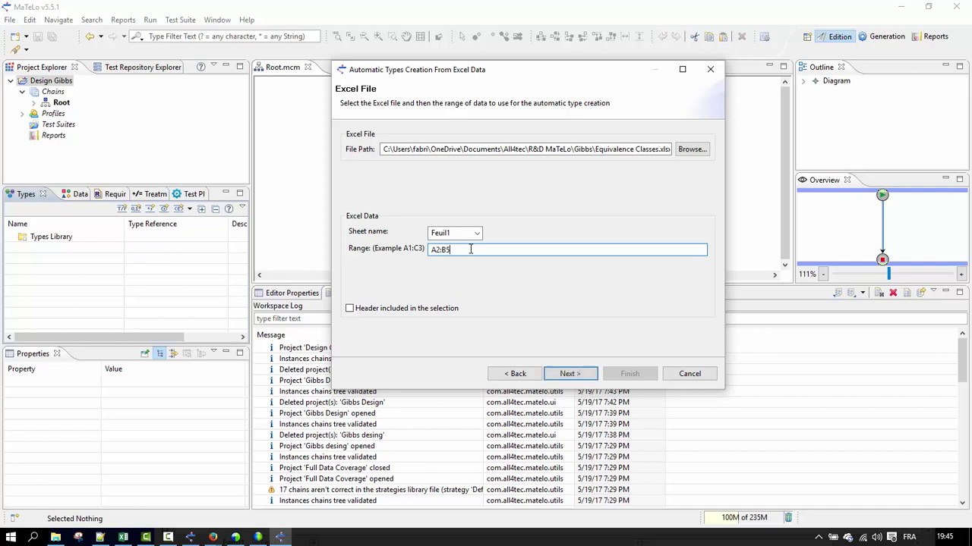
left_click(350, 308)
left_click(583, 374)
- Set the moment and Luminosity types to Enumerated and complete the import
left_click(516, 155)
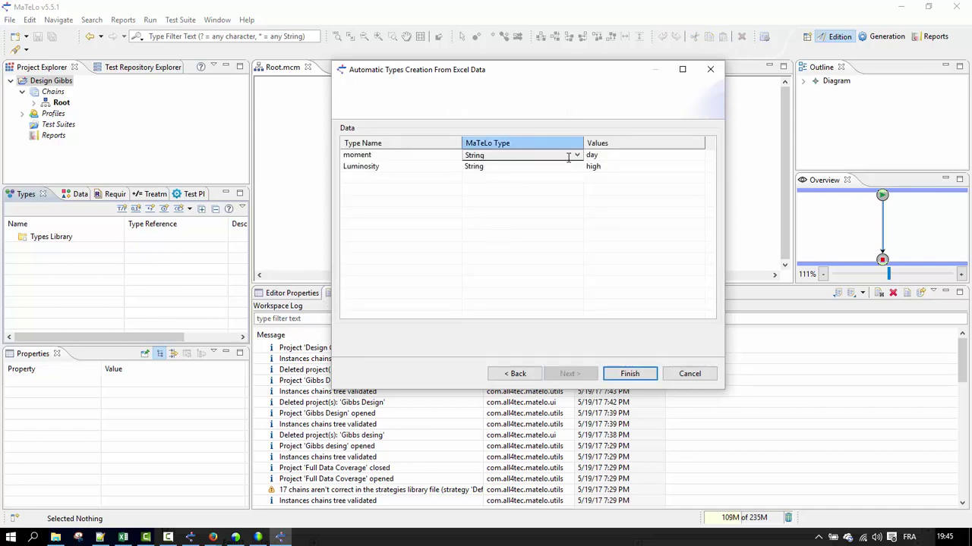
left_click(578, 156)
left_click(536, 174)
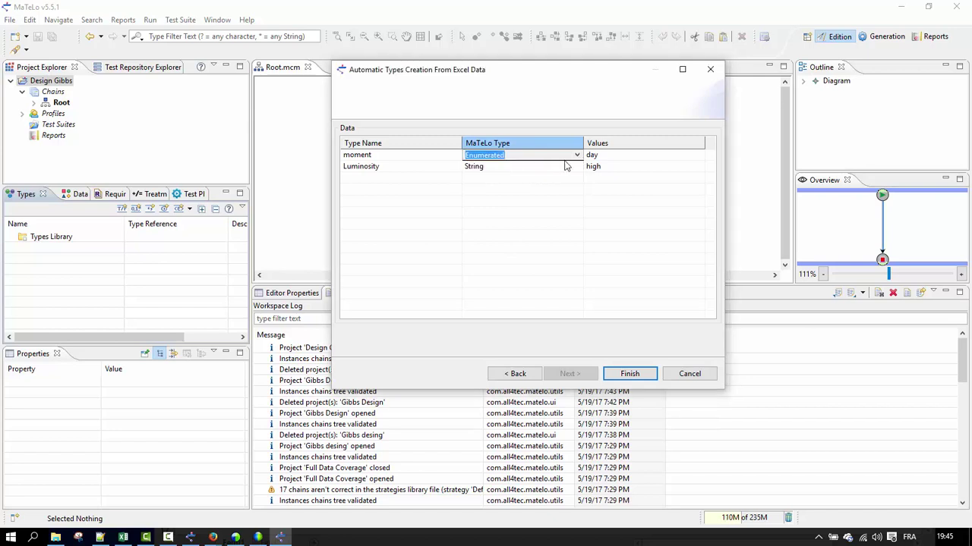
left_click(570, 166)
left_click(578, 169)
left_click(497, 187)
left_click(626, 374)
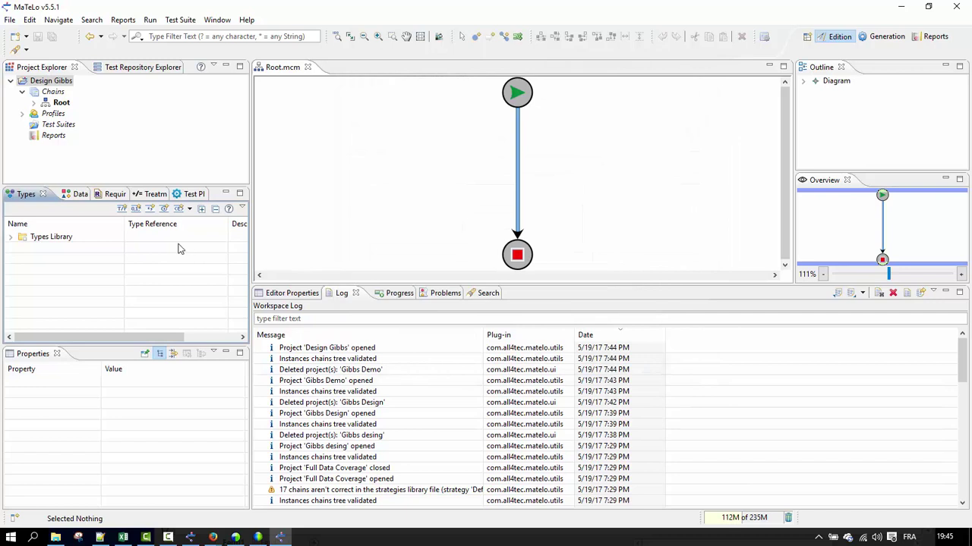
- Rename the imported Feuil1 structure in the Types Library as Moment & weather and check the items of its moment and Luminosity members
left_click(10, 238)
left_click(22, 269)
left_click(52, 269)
left_click(52, 270)
type("Moment")
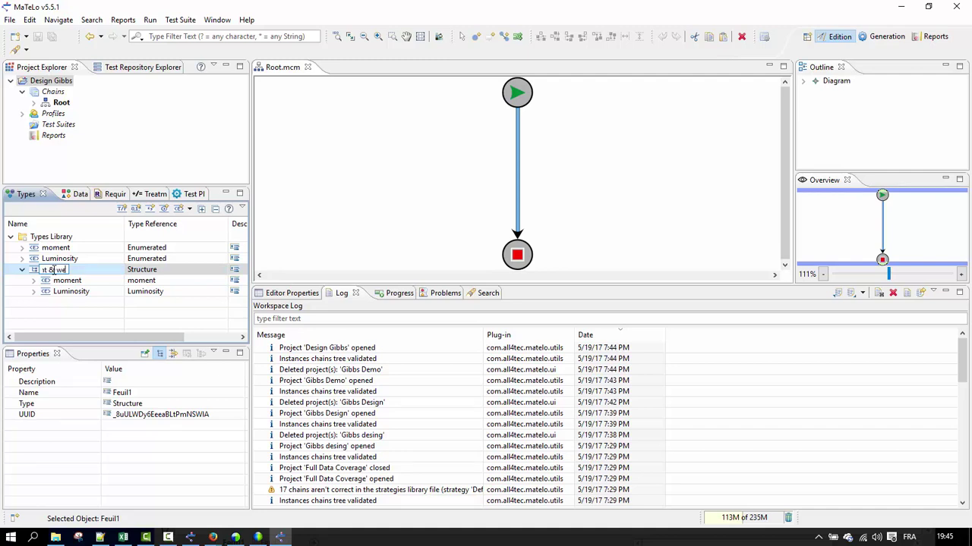
type(" & weather")
key("Return")
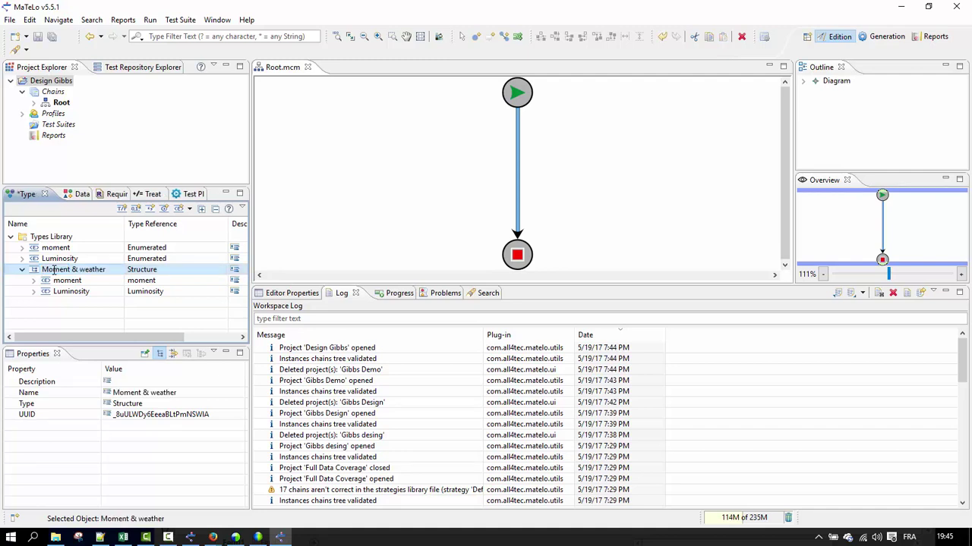
left_click(34, 281)
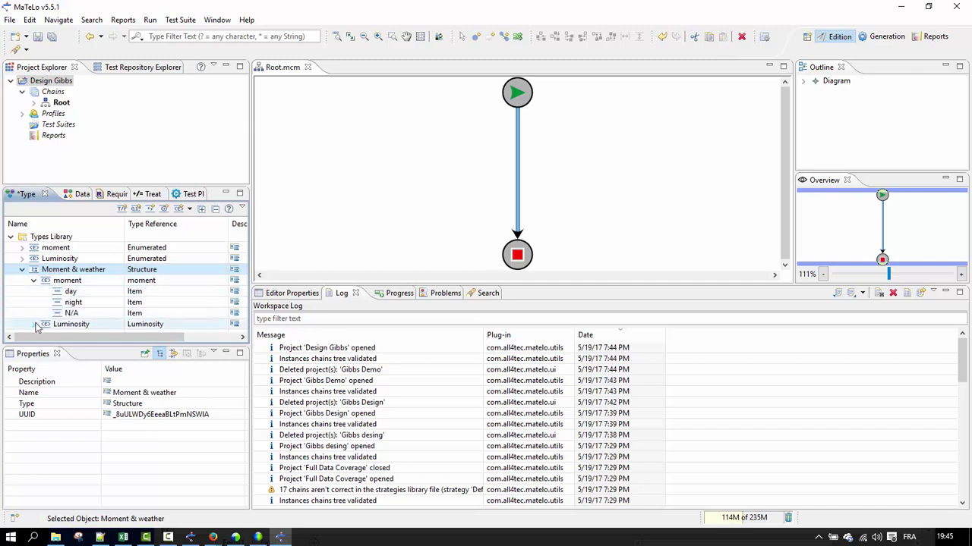
left_click(33, 324)
scroll(76, 319, "up", 1)
left_click(22, 269)
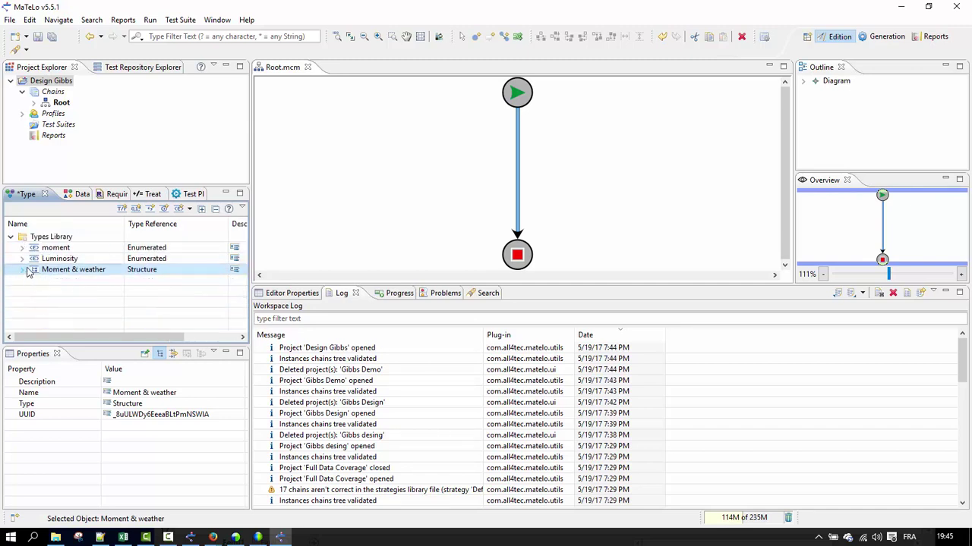
- Start a second import of types from Excel, again using Equivalence Classes.xlsx as the source file
left_click(10, 19)
left_click(97, 162)
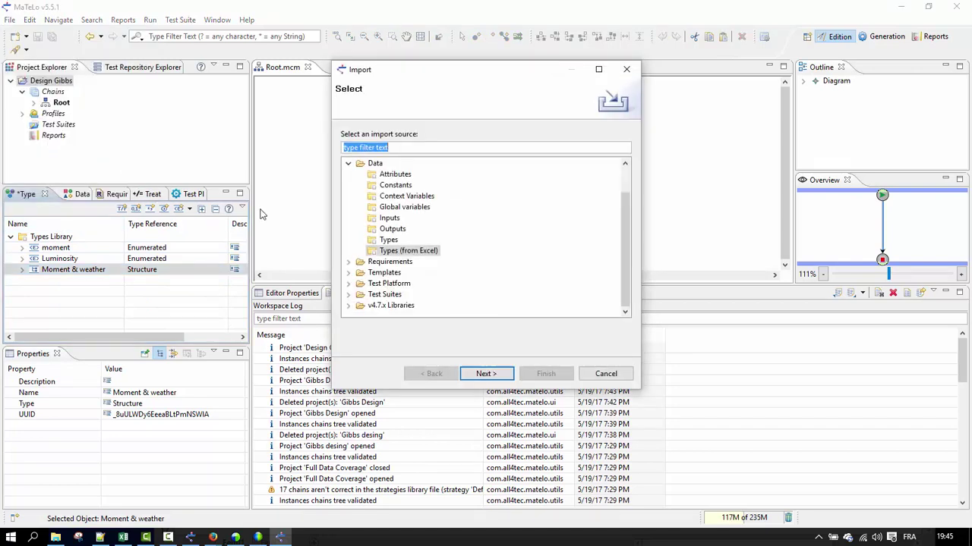
double_click(414, 251)
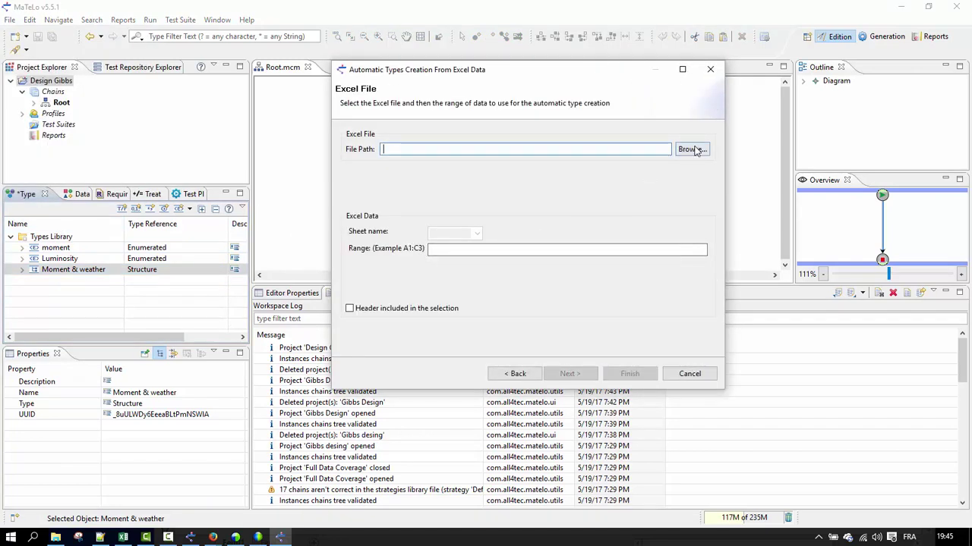
left_click(691, 149)
double_click(562, 164)
- Identify the Clique 2 : Weather cells in the Excel workbook and set the import range to C2:G5 with the header included
left_click(461, 250)
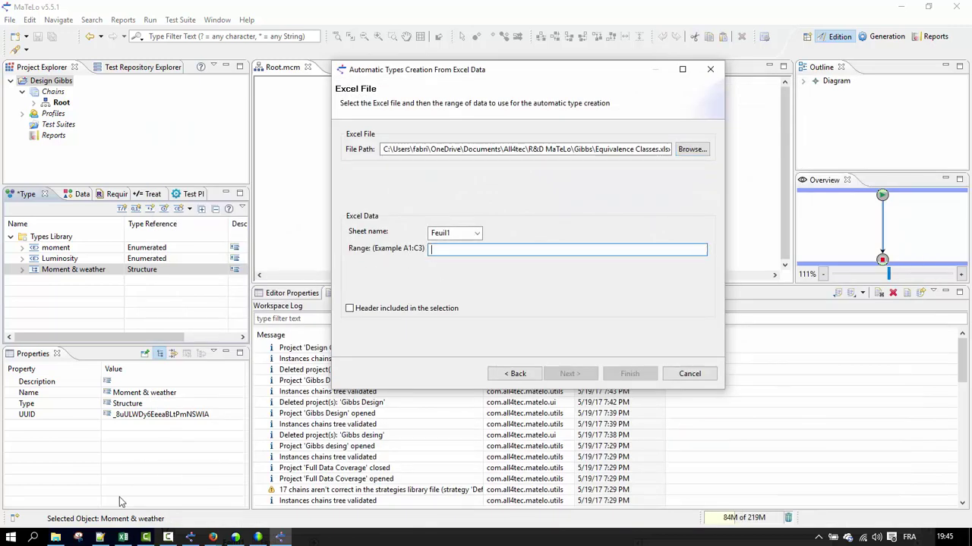
left_click(122, 537)
left_click(334, 322)
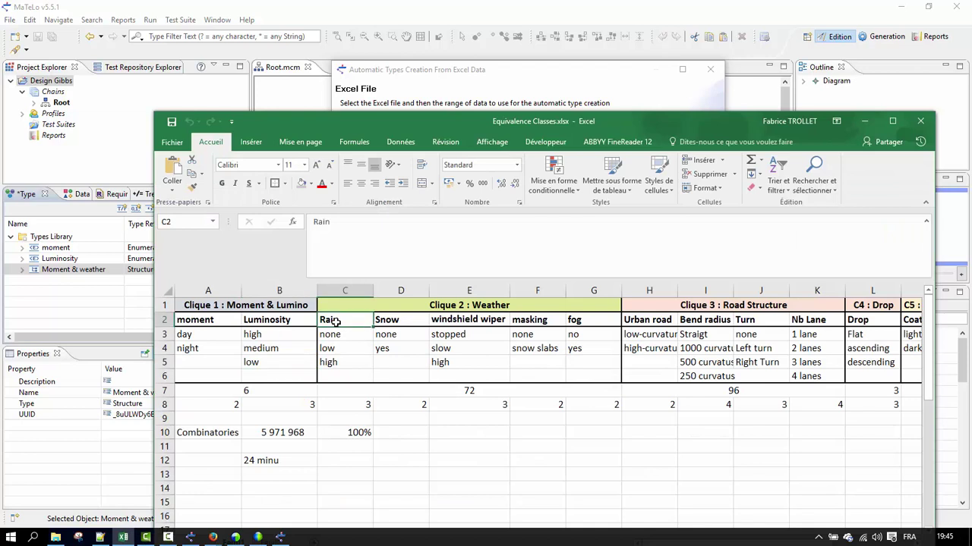
left_click_drag(338, 323, 595, 367)
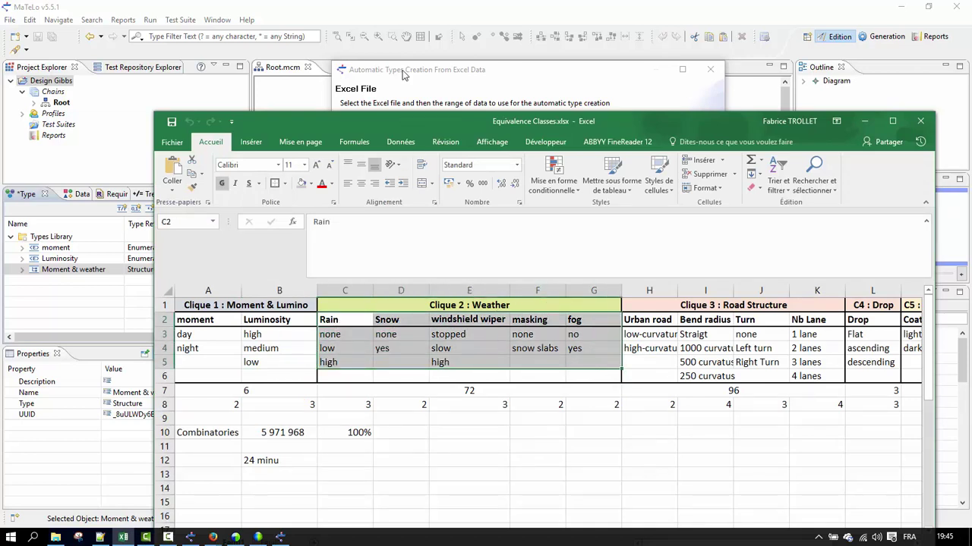
left_click(407, 76)
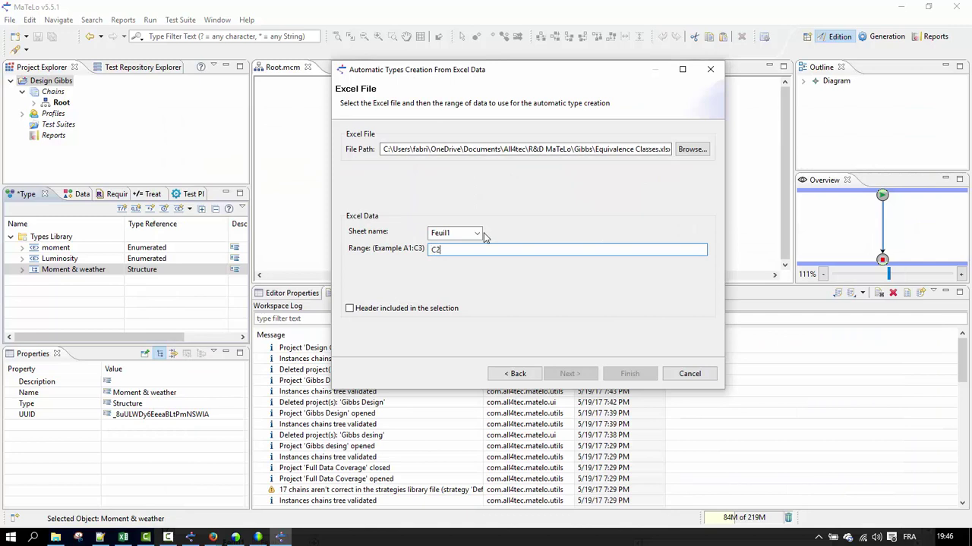
type("C2:G5")
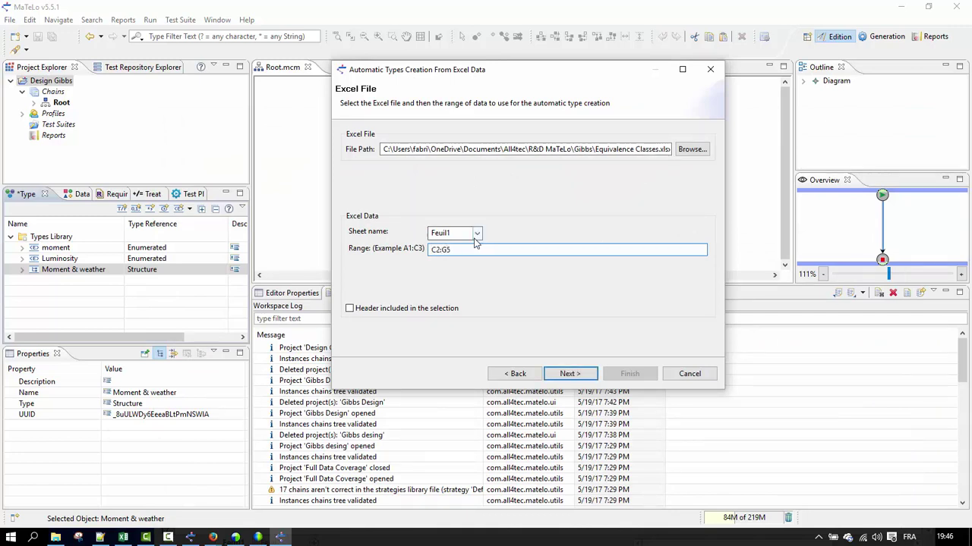
left_click(350, 308)
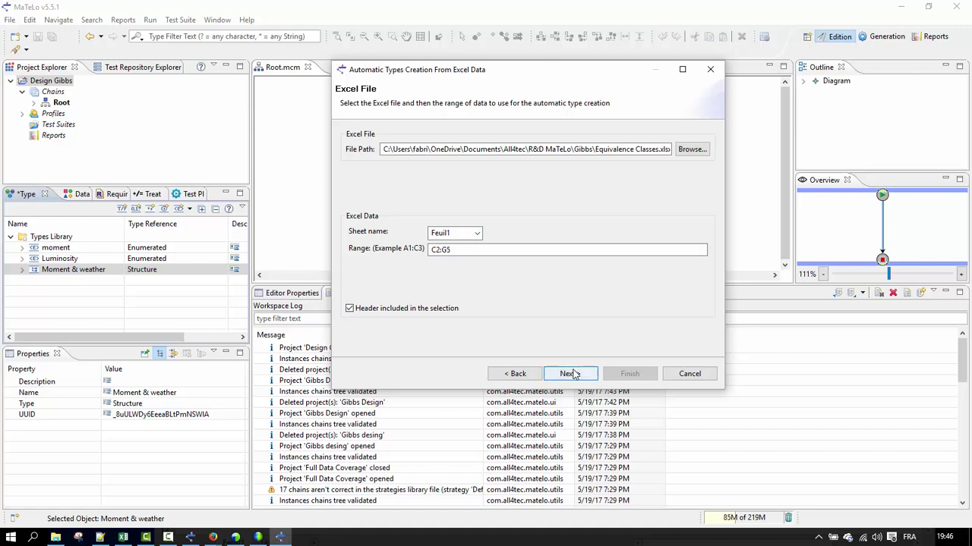
left_click(568, 373)
- Set the MaTeLo type of Rain, Snow and windshield wiper to Enumerated
left_click(510, 166)
left_click(577, 155)
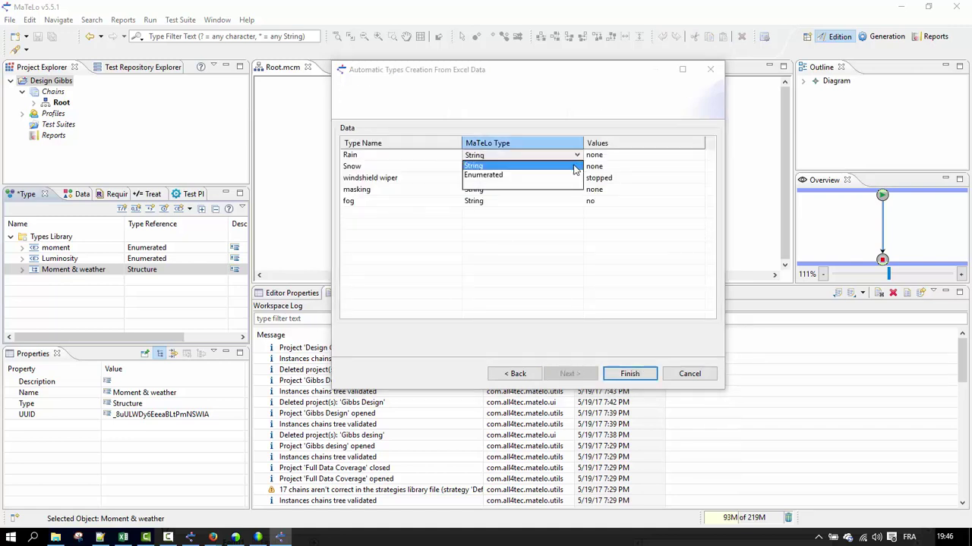
left_click(552, 175)
left_click(566, 167)
left_click(537, 186)
left_click(577, 177)
left_click(577, 178)
left_click(534, 199)
- Set the MaTeLo type of masking and fog to Enumerated and complete the weather types import
left_click(572, 189)
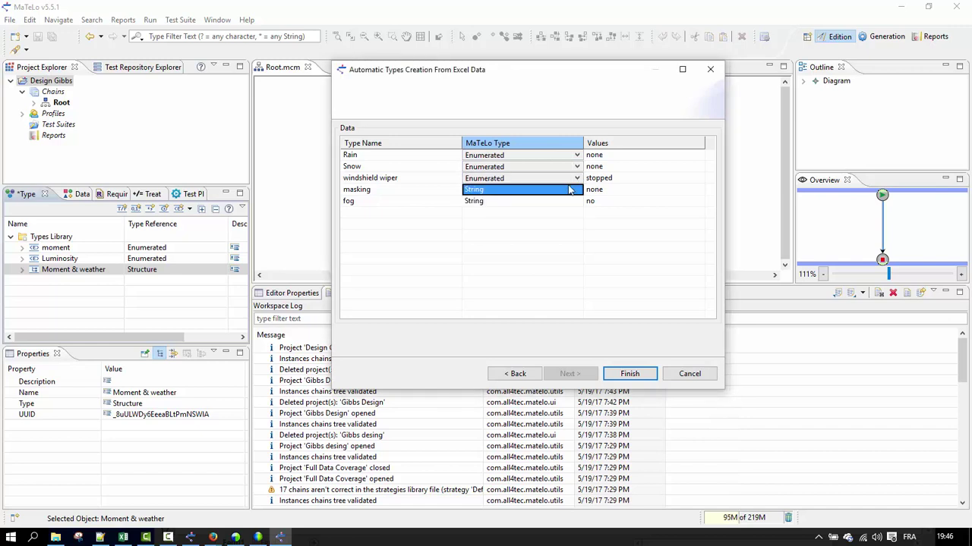
left_click(577, 189)
left_click(554, 213)
left_click(570, 201)
left_click(578, 202)
left_click(541, 220)
left_click(624, 374)
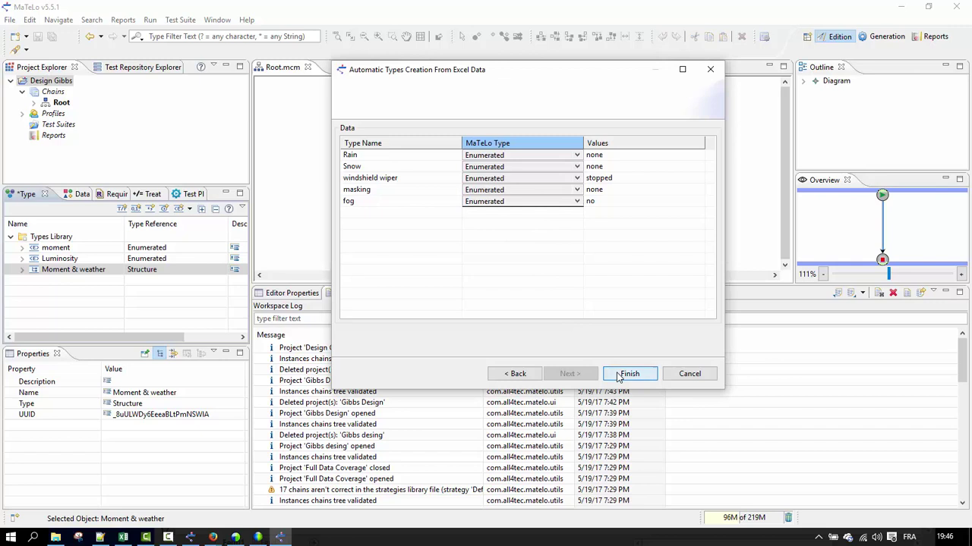
- Rename the newly imported Feuil1 structure in the Types Library as Weather
scroll(81, 299, "down", 1)
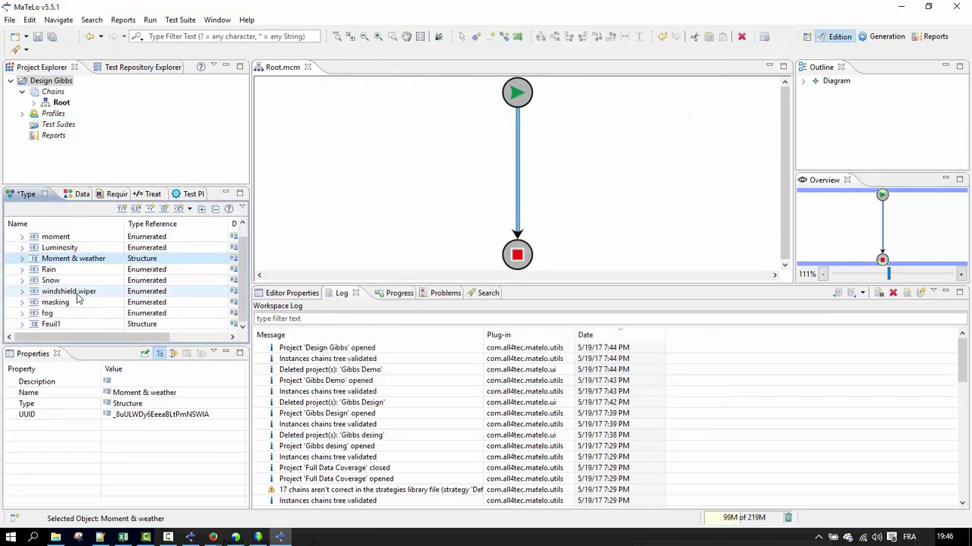
left_click(51, 324)
left_click(51, 325)
type("W")
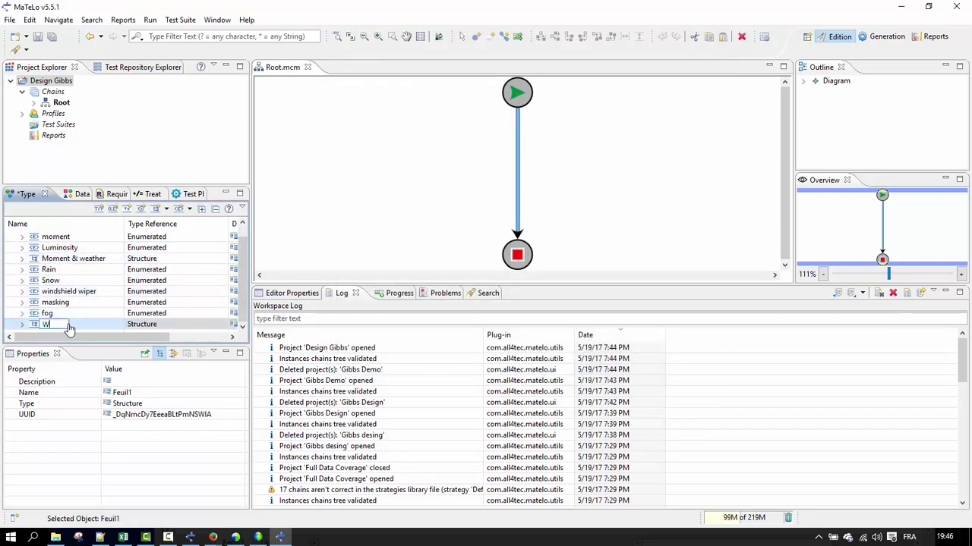
type("eather")
left_click(61, 305)
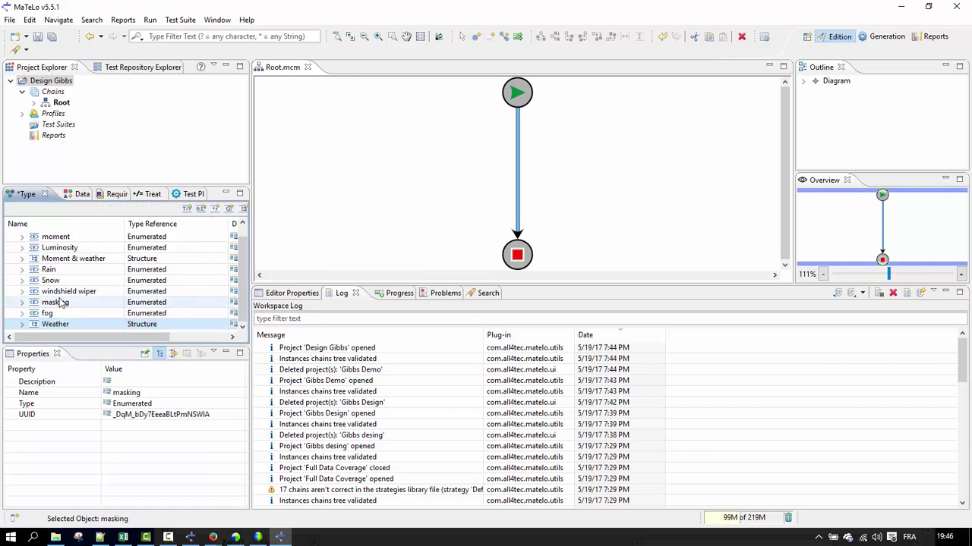
- Start a third import of types from Excel, check the road structure columns in the workbook, and select Equivalence Classes.xlsx as the source
left_click(9, 20)
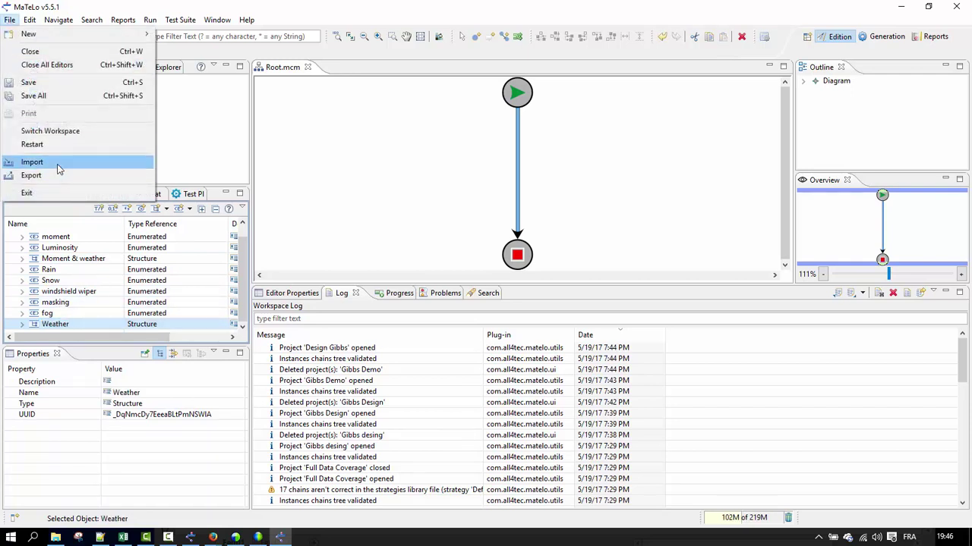
left_click(57, 162)
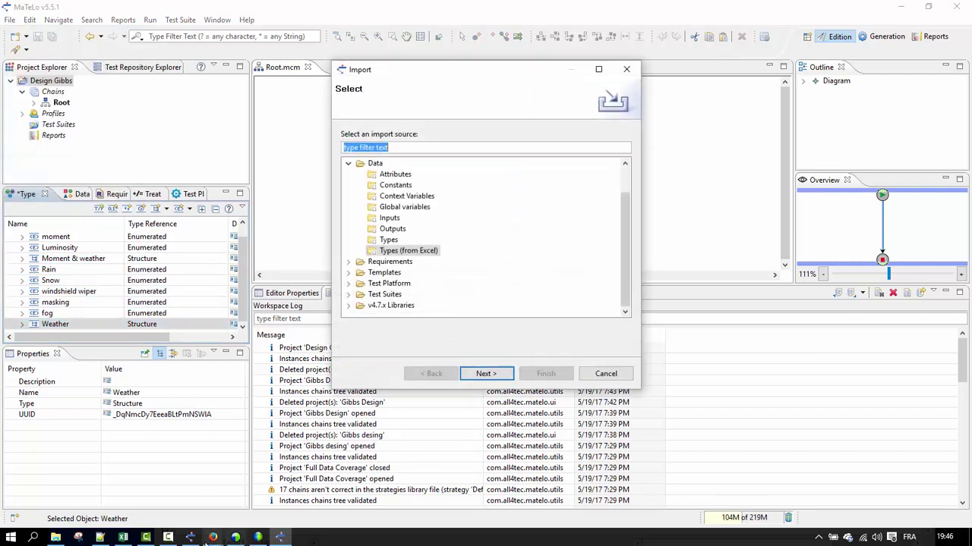
left_click(123, 537)
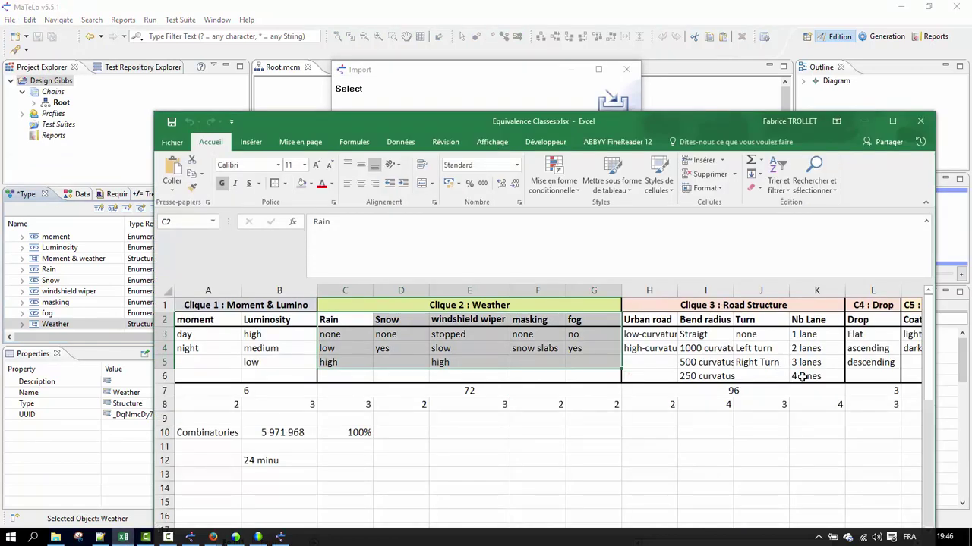
left_click(392, 85)
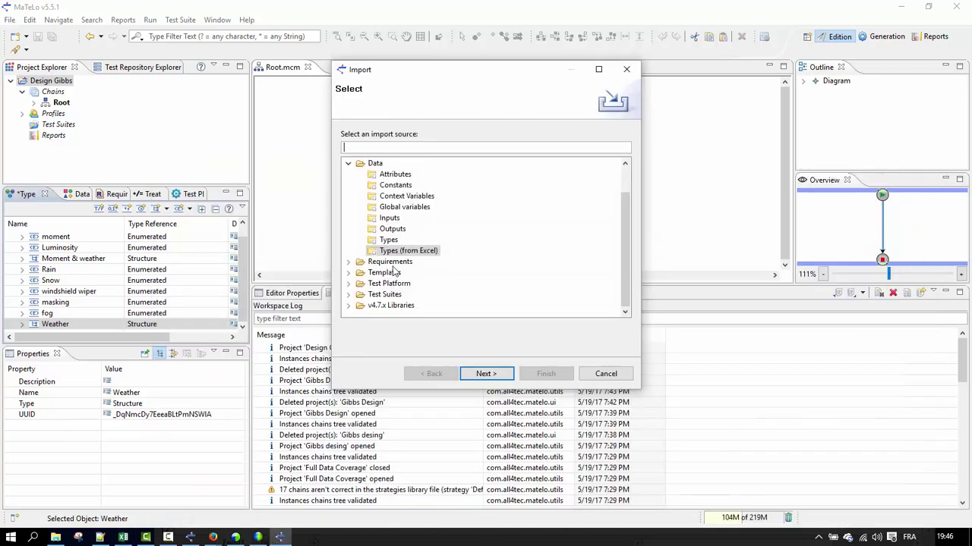
left_click(486, 375)
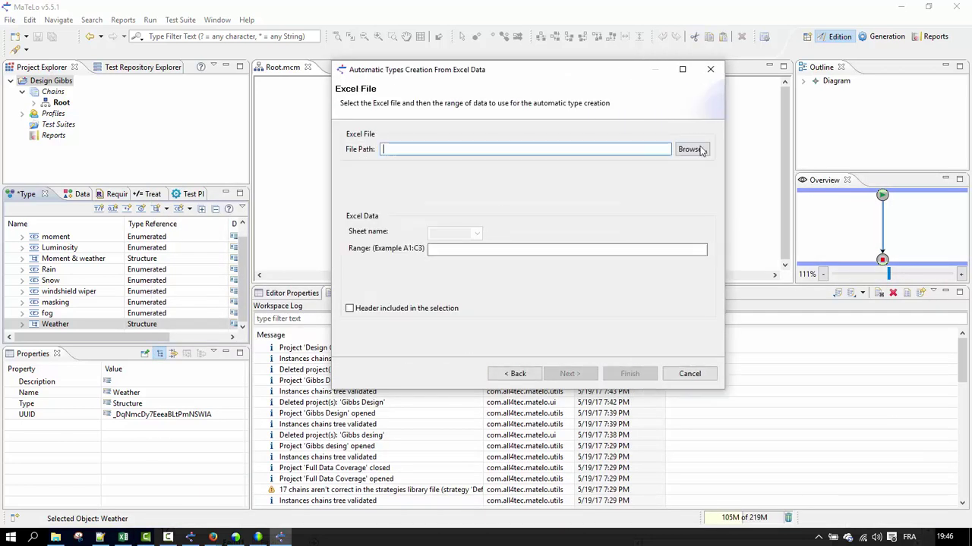
left_click(702, 150)
double_click(538, 169)
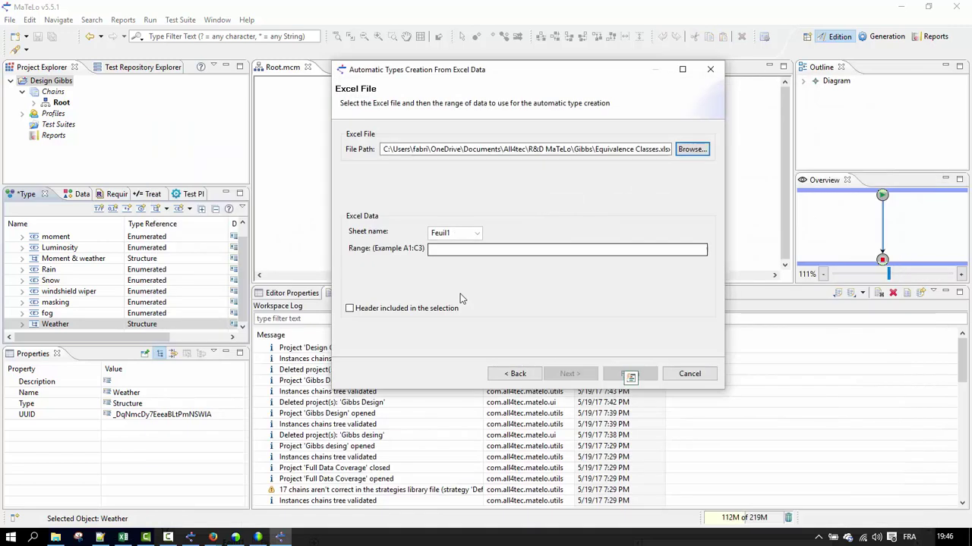
- Set the import range to H2:K6 with the header included and proceed to the list of detected types
left_click(451, 247)
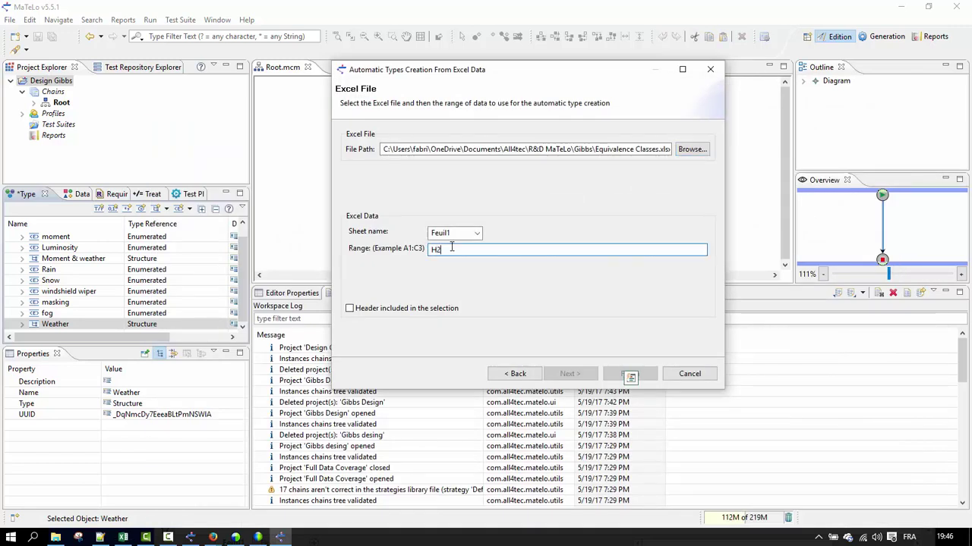
type("H2:K6")
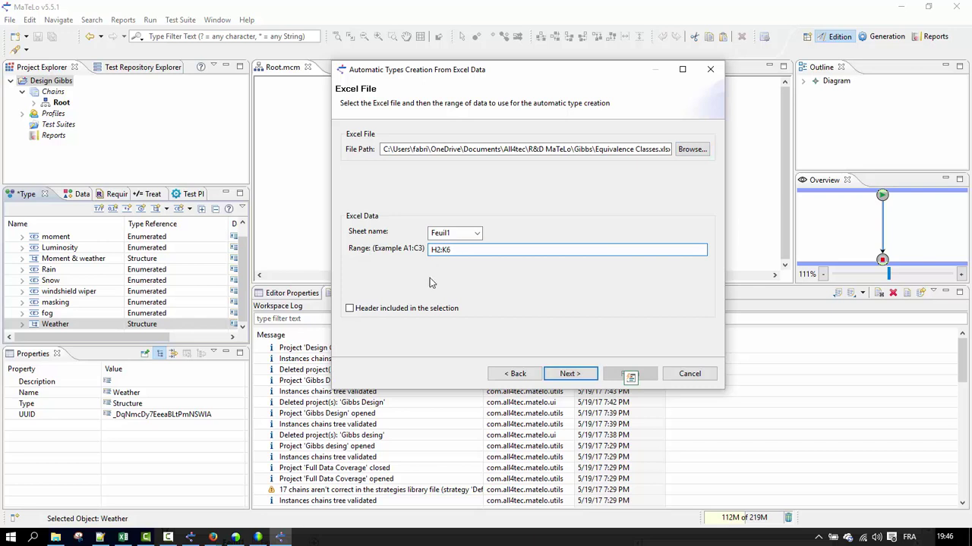
left_click(390, 308)
left_click(553, 373)
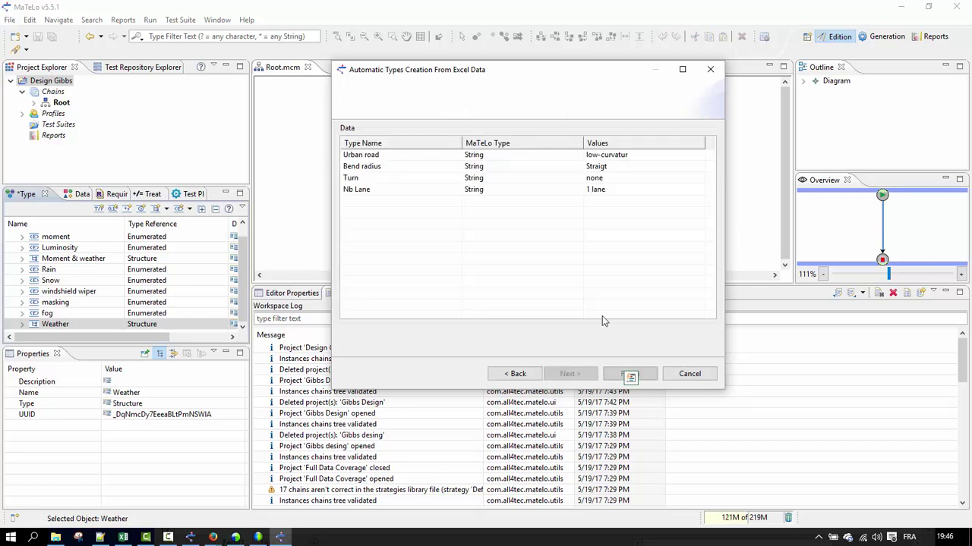
- Set the MaTeLo type of Urban road, Bend radius and Turn to Enumerated
left_click(469, 155)
left_click(577, 155)
left_click(525, 175)
left_click(524, 166)
left_click(577, 166)
left_click(513, 186)
left_click(505, 178)
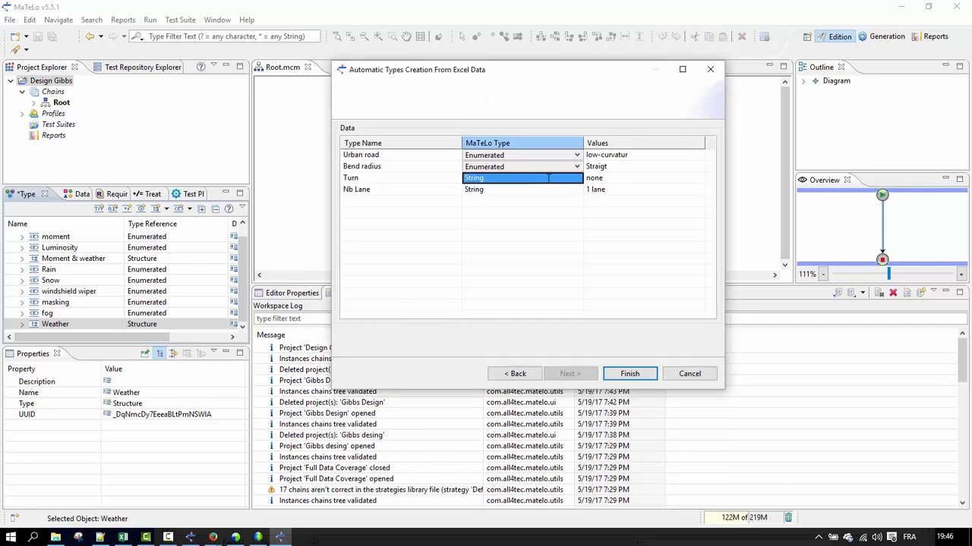
left_click(577, 177)
- Set the MaTeLo type of Nb Lane to Enumerated and complete the road structure types import
left_click(574, 193)
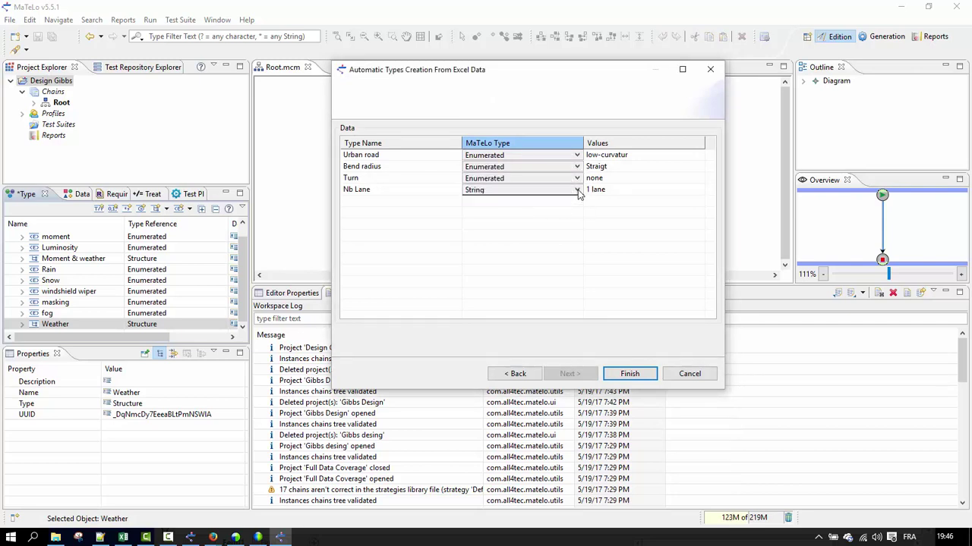
left_click(575, 192)
left_click(501, 210)
left_click(661, 158)
left_click(699, 157)
left_click(697, 157)
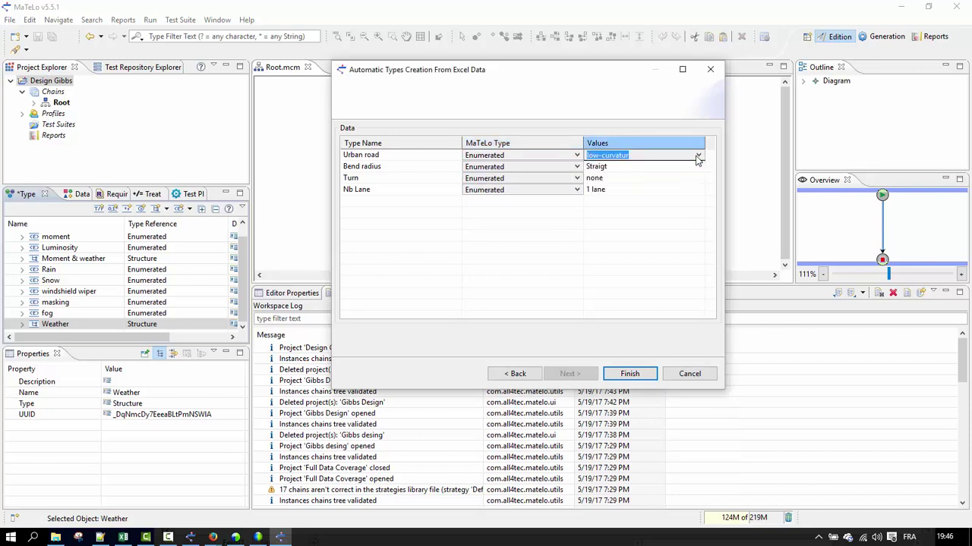
left_click(630, 375)
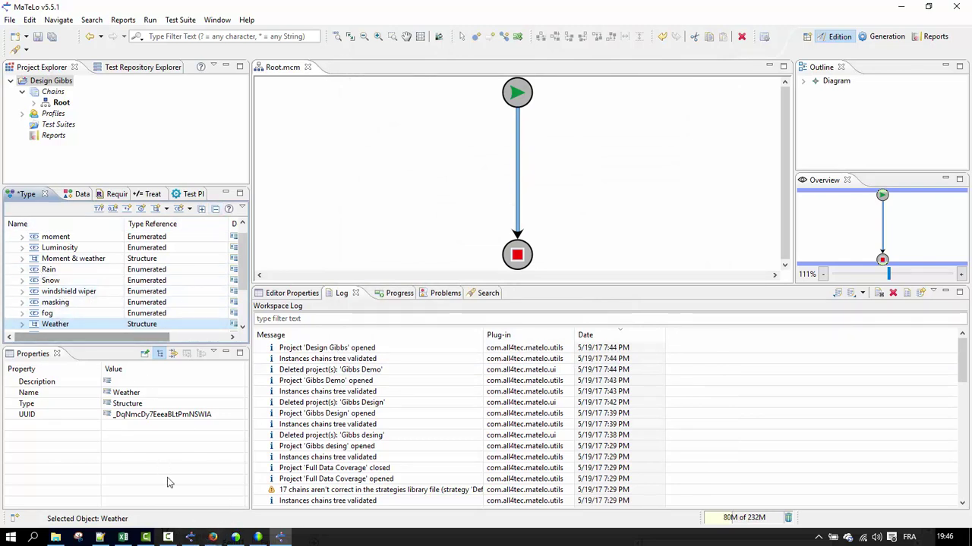
- Check the clique name in the Excel workbook and rename the newly imported Feuil1 structure as Road strcuture
left_click(123, 537)
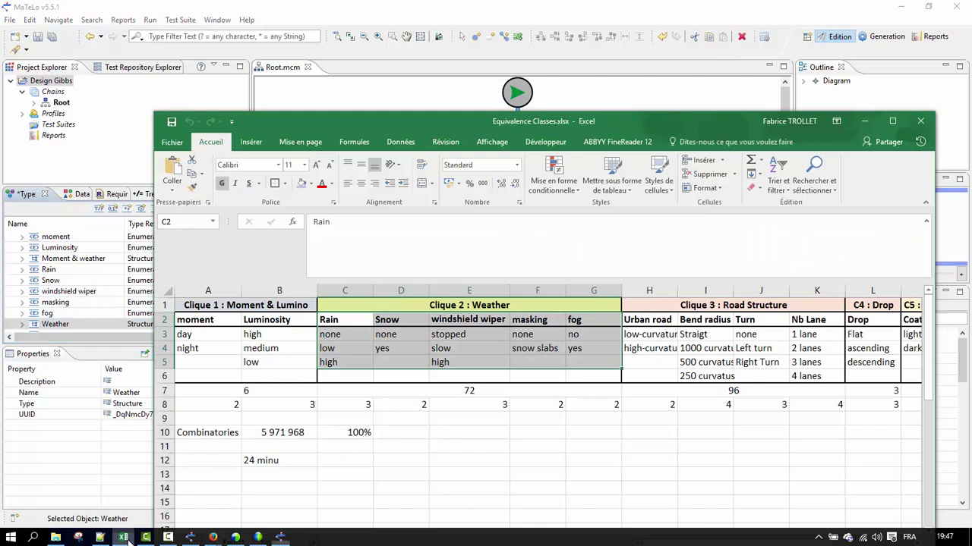
left_click(125, 539)
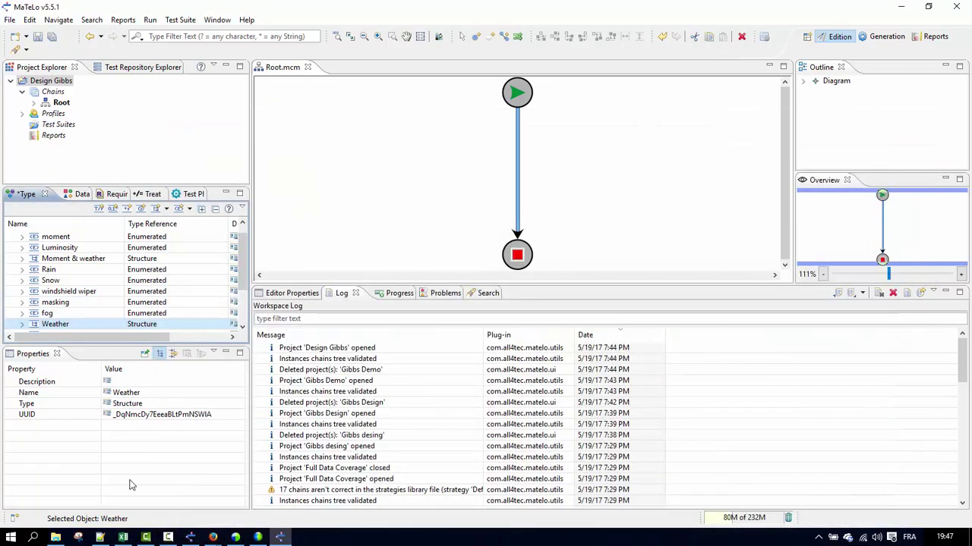
scroll(83, 323, "down", 2)
left_click(65, 326)
left_click(65, 326)
type("R")
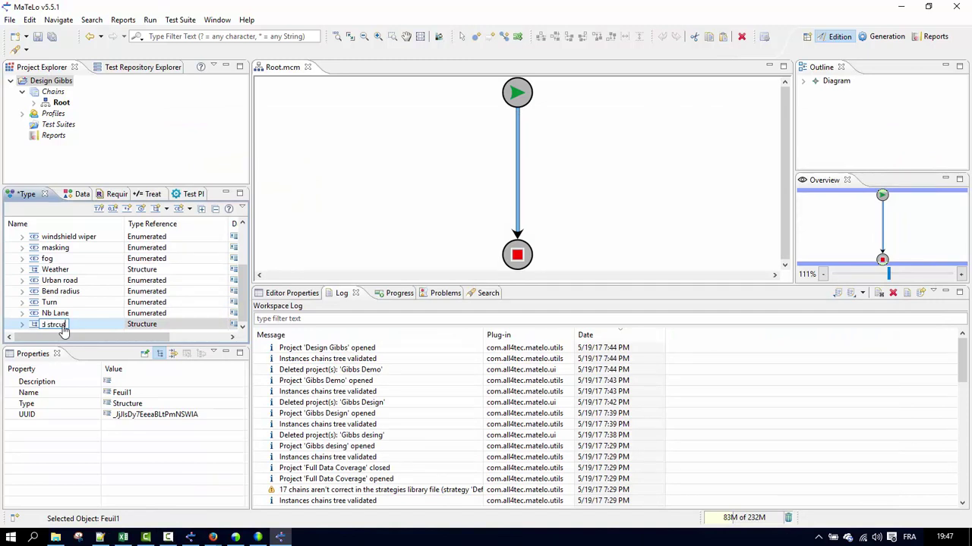
type("oad strcuture")
key("Return")
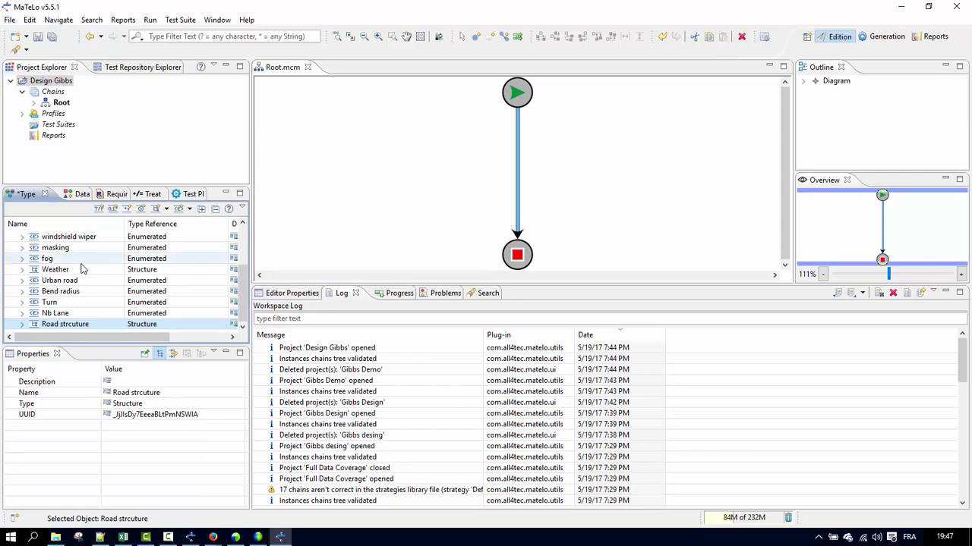
scroll(82, 269, "up", 2)
scroll(85, 271, "down", 2)
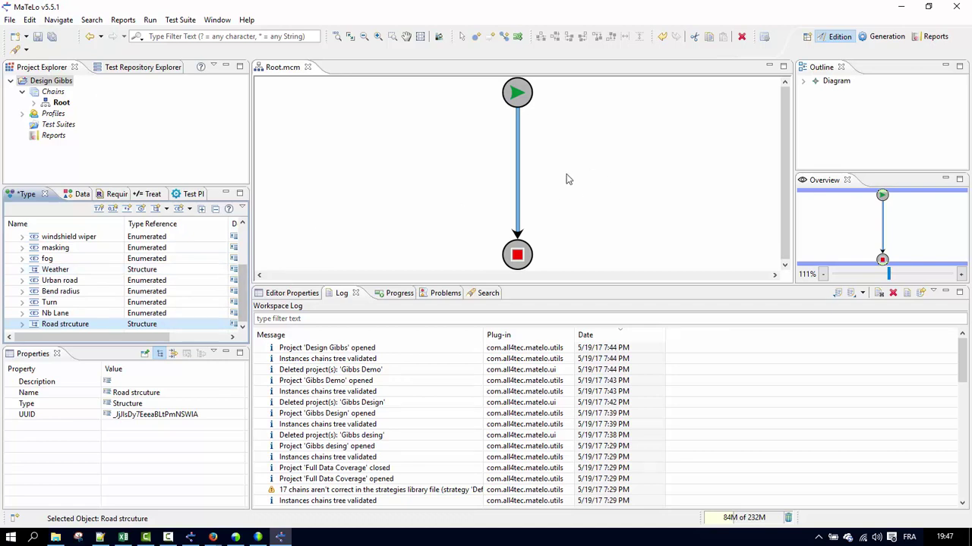
scroll(80, 261, "up", 2)
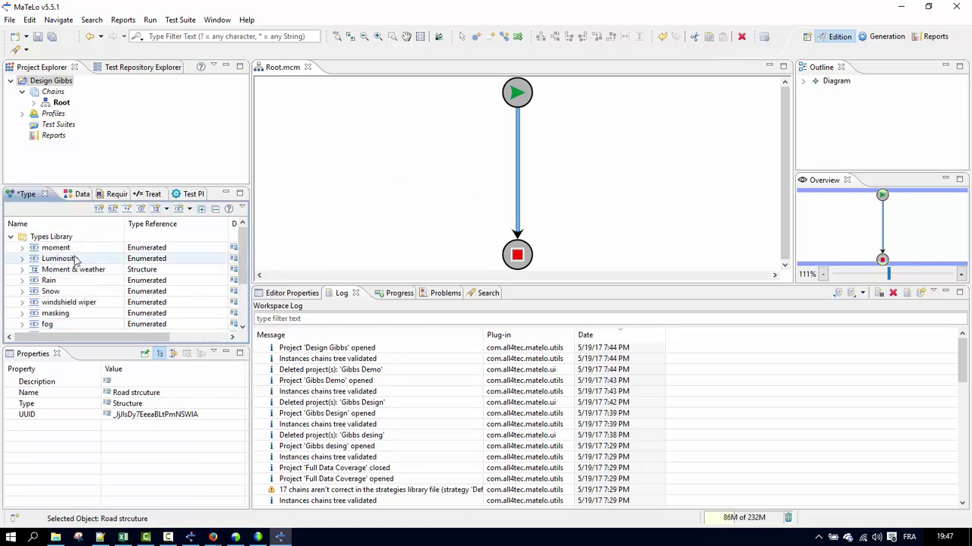
left_click(66, 251)
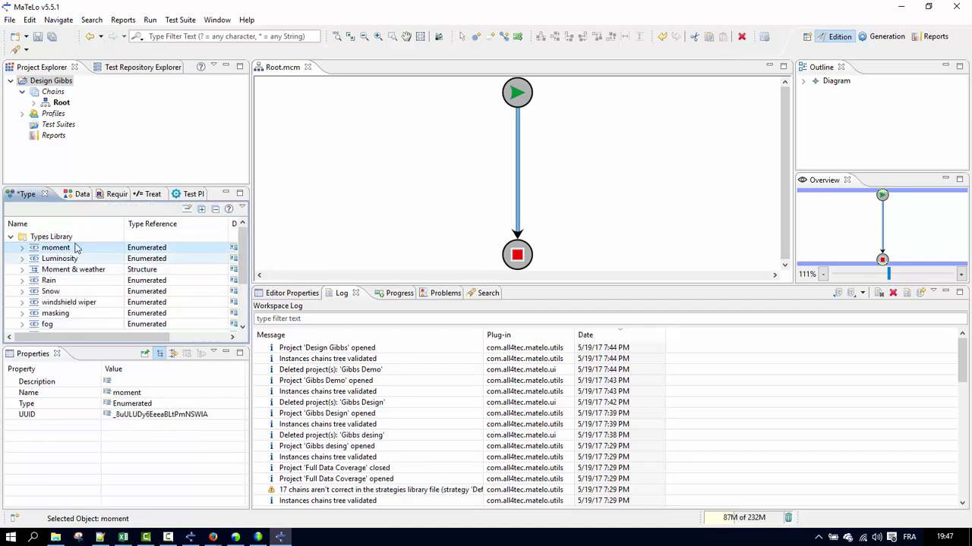
- Create an input based on the Moment & weather structure in the Inputs Library and name it Moment
left_click(78, 196)
left_click(59, 260)
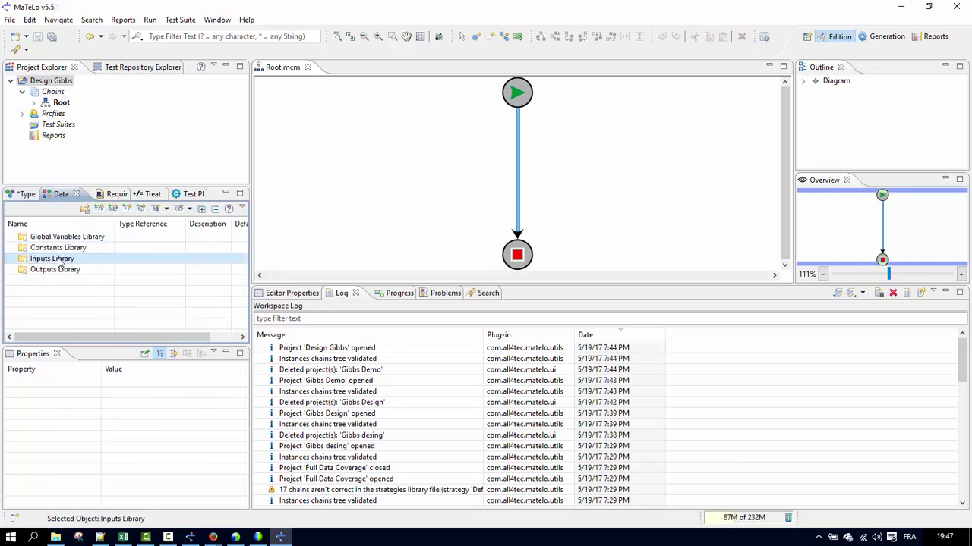
right_click(59, 260)
mouse_move(171, 329)
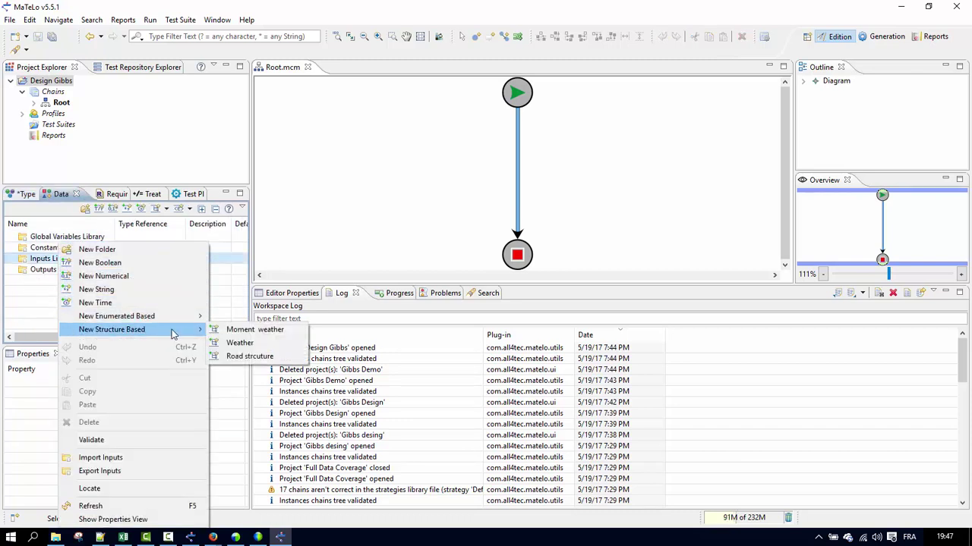
left_click(257, 332)
type("Mooment")
key("Return")
key("F2")
key("End")
key("Return")
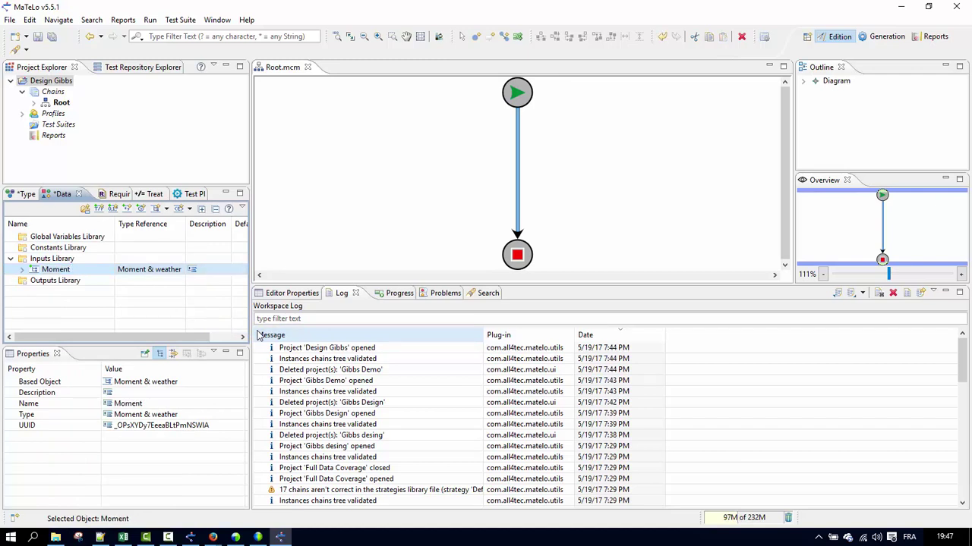
- Expand the Moment input and name the transition between the Invoke and Terminate states Moment
left_click(22, 270)
left_click(36, 282)
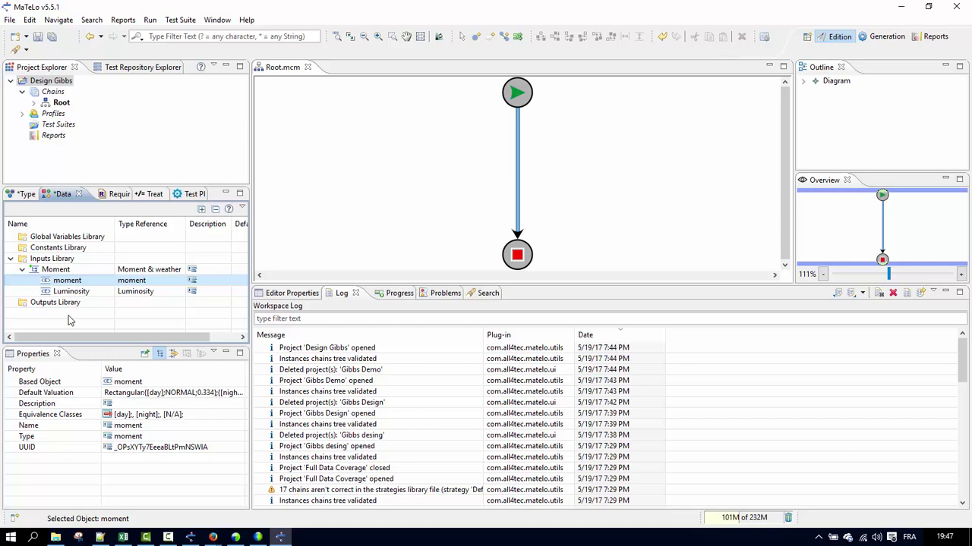
left_click(294, 294)
left_click(519, 197)
left_click(552, 360)
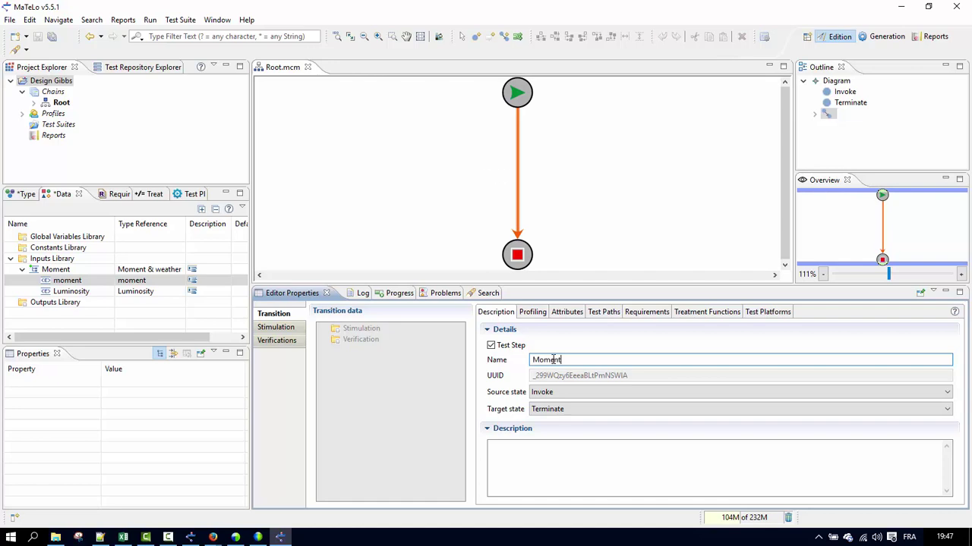
key("Return")
- Add the Moment input to the transition's stimulations and show the equivalence classes of its moment field
left_click(281, 332)
left_click_drag(57, 272, 369, 339)
left_click(403, 339)
left_click(334, 340)
left_click(377, 350)
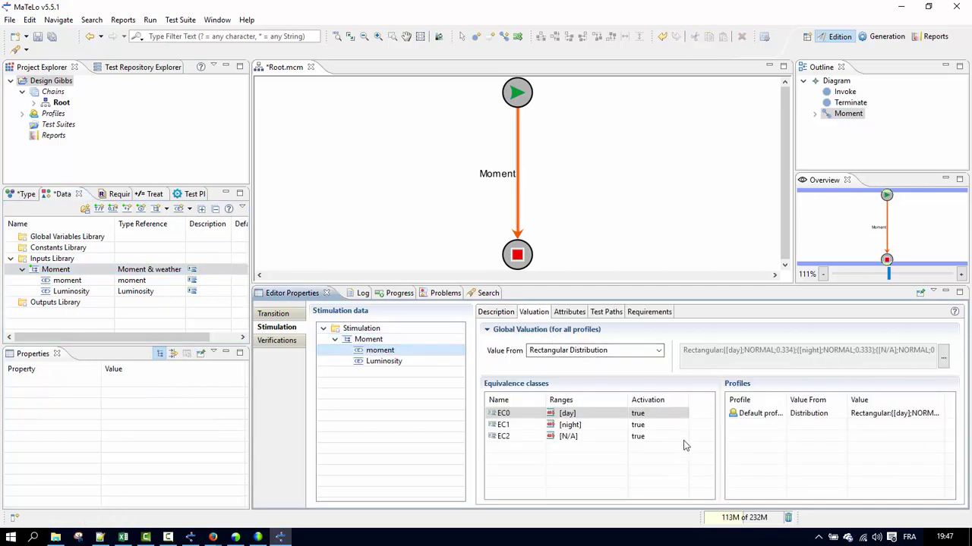
- Auto-design a Minimum Data Coverage chain from the Moment transition and maximize its diagram
right_click(518, 152)
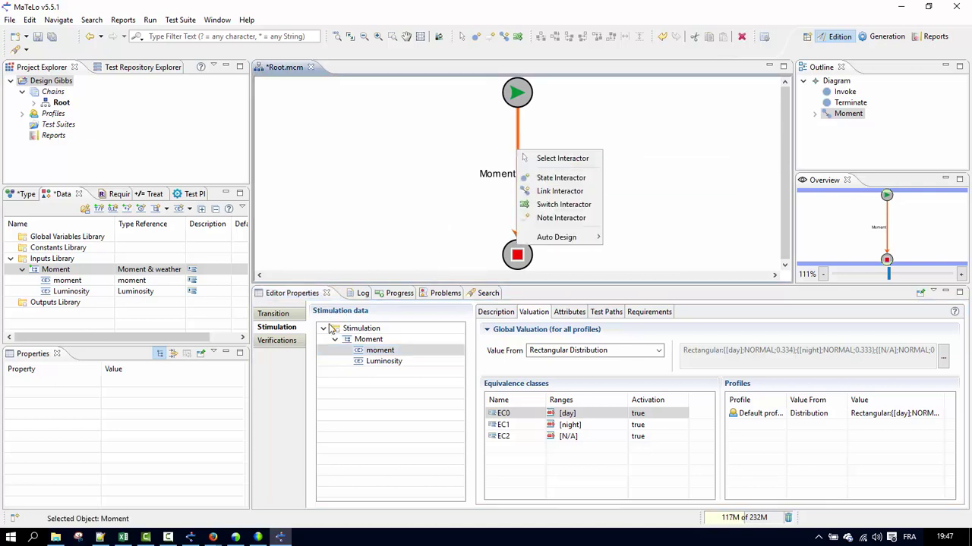
mouse_move(582, 241)
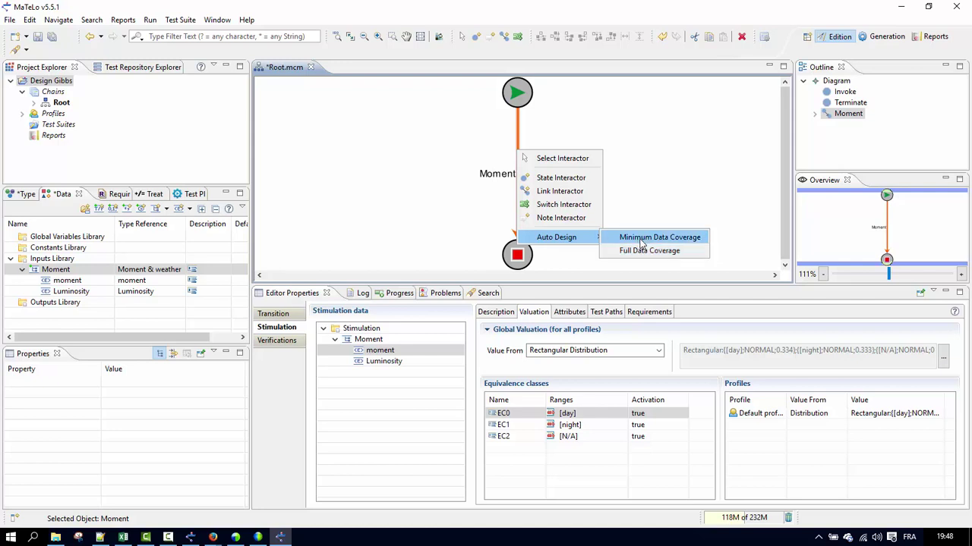
left_click(640, 243)
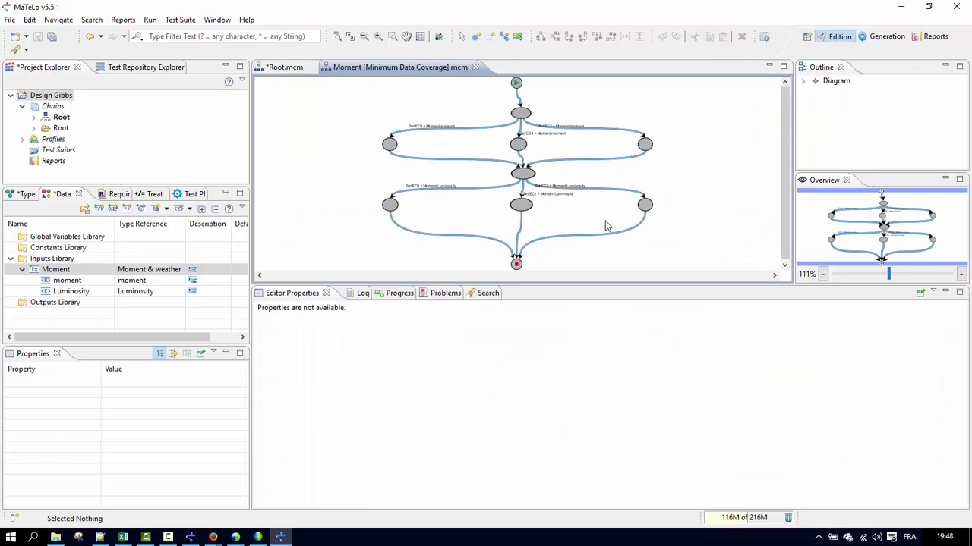
scroll(569, 187, "up", 3)
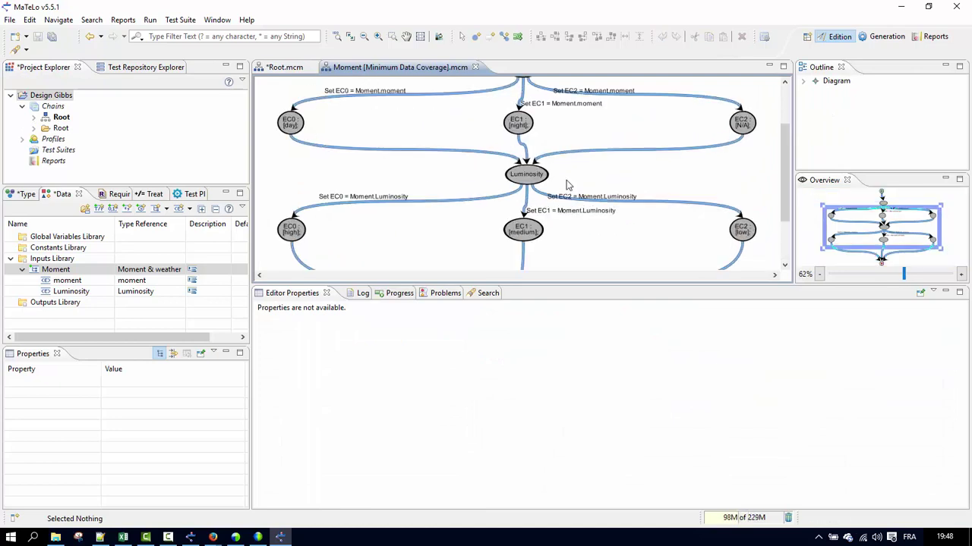
scroll(401, 175, "down", 5)
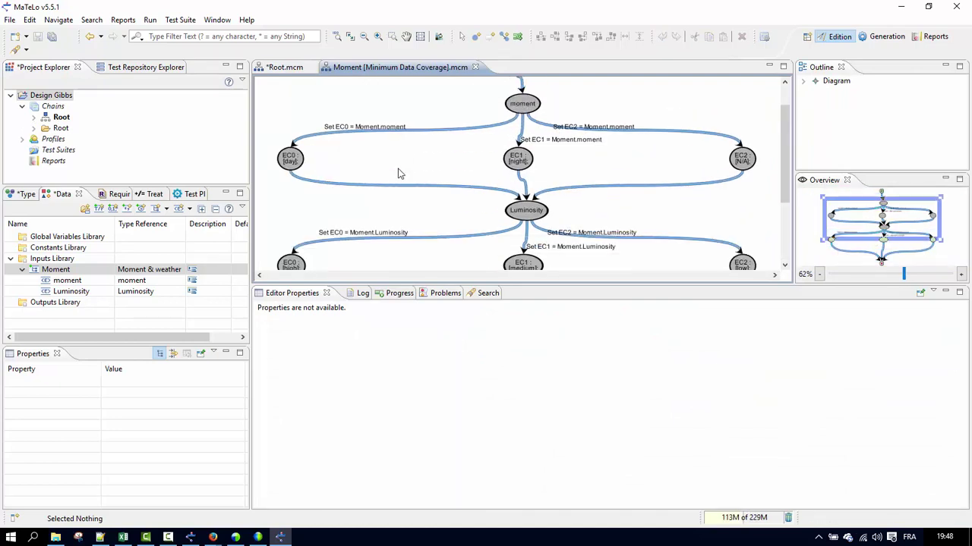
scroll(402, 174, "up", 3)
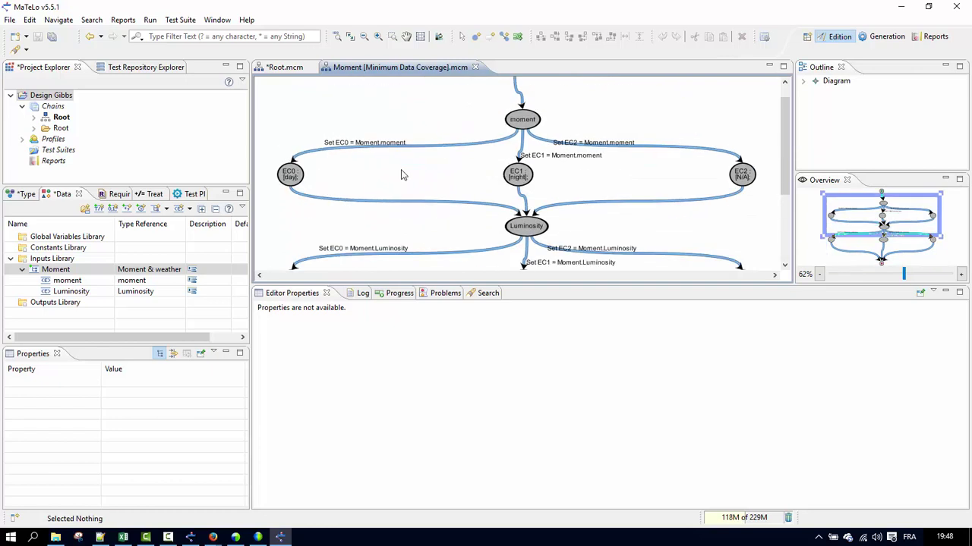
double_click(397, 68)
scroll(327, 189, "up", 1)
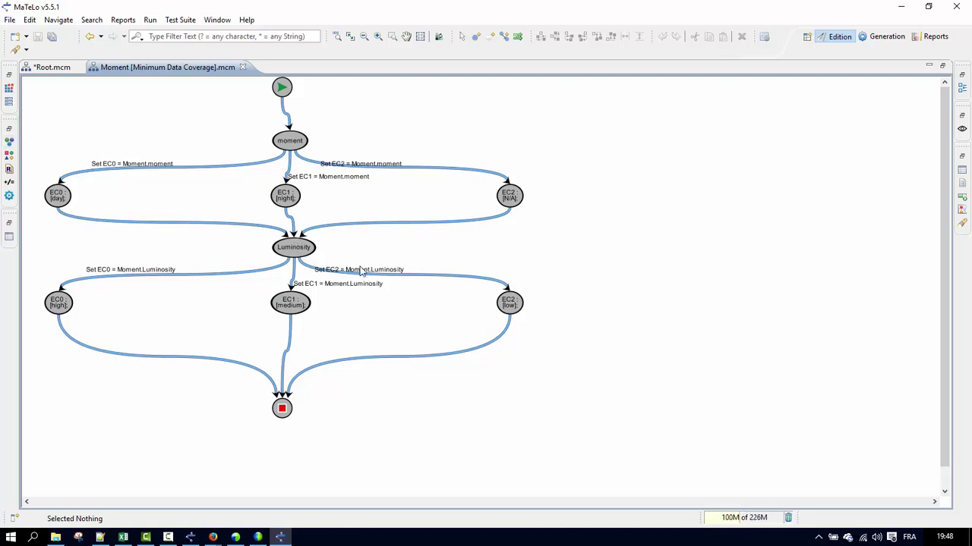
- Duplicate the Luminosity state with its three class branches and place the copy to the right of the original diagram
left_click(287, 262)
left_click_drag(634, 418, 32, 235)
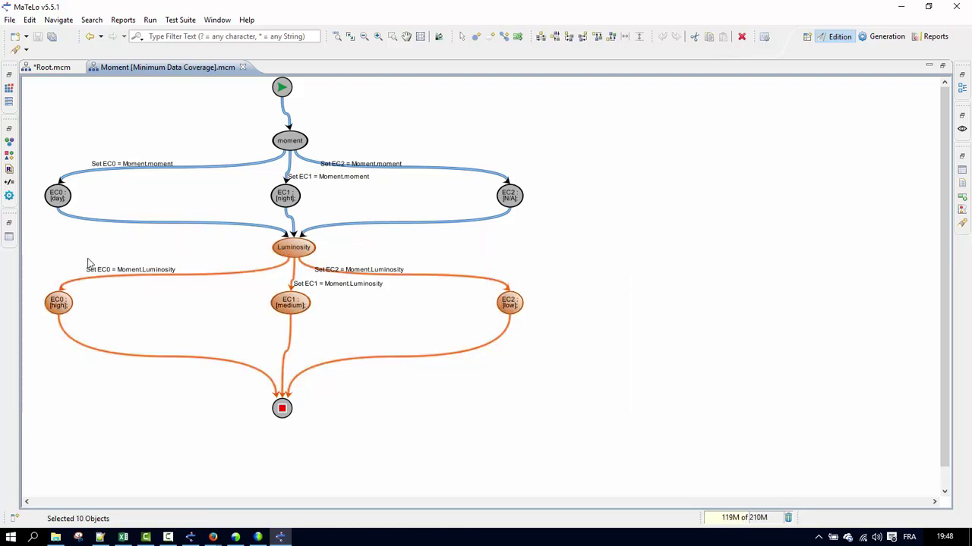
left_click(620, 350)
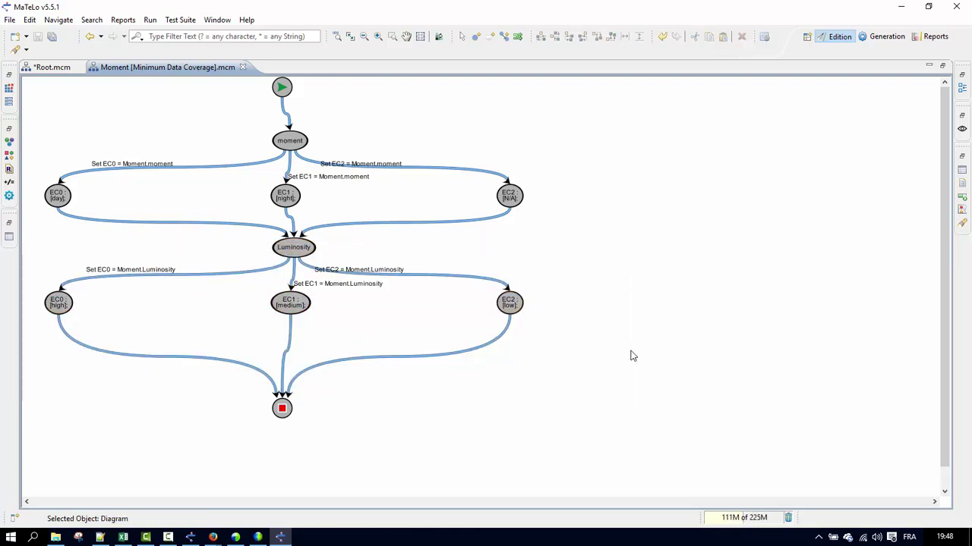
key("ctrl+v")
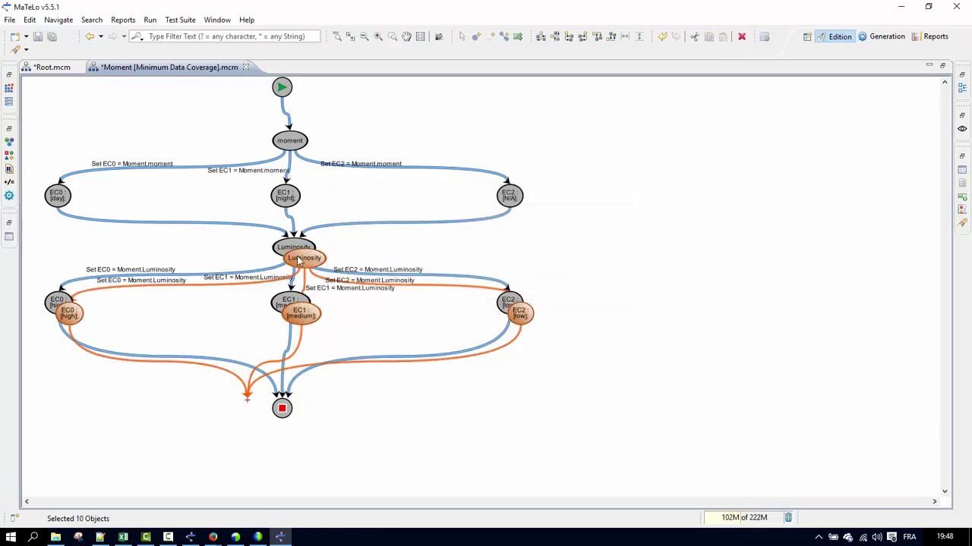
left_click_drag(305, 262, 793, 283)
left_click(457, 413)
- Reattach the start of the three original Luminosity transitions to the EC0 [day] state
left_click(288, 266)
left_click_drag(288, 261, 58, 195)
left_click(293, 255)
left_click(291, 264)
left_click_drag(291, 265, 57, 196)
left_click(296, 267)
left_click_drag(296, 267, 58, 196)
- Delete the original Luminosity state and the leftover transitions that led into it from the moment class states
left_click(189, 242)
left_click(233, 255)
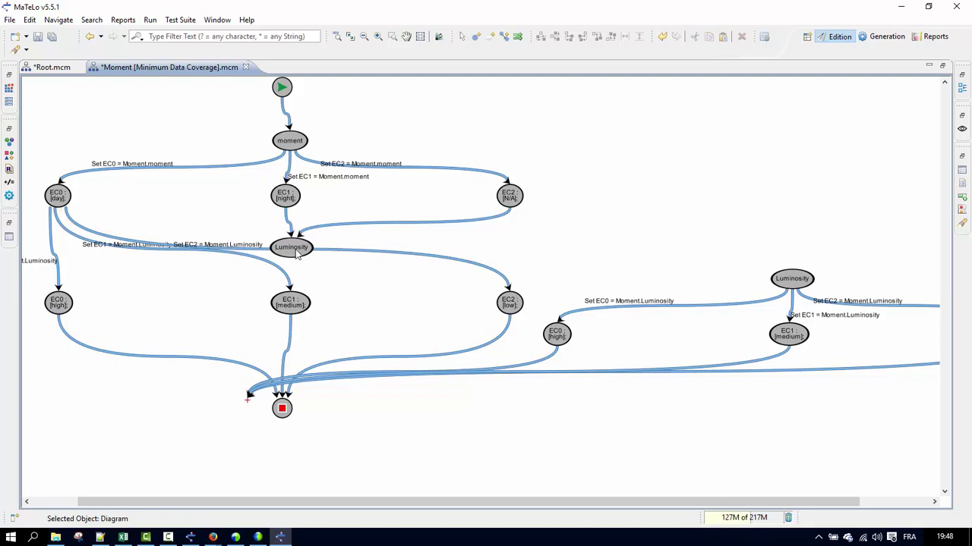
left_click(291, 247)
key("Delete")
double_click(277, 229)
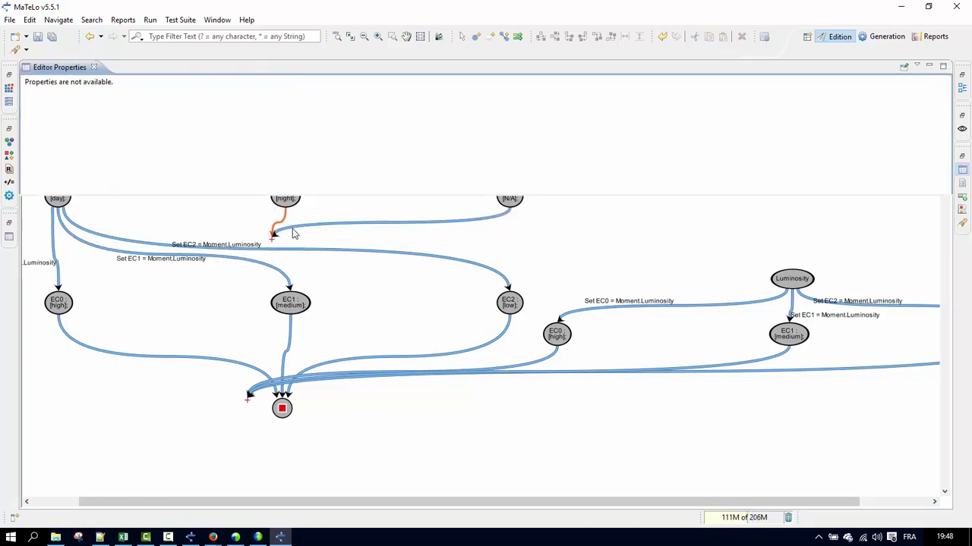
left_click(294, 231)
key("Delete")
left_click(282, 225)
key("Delete")
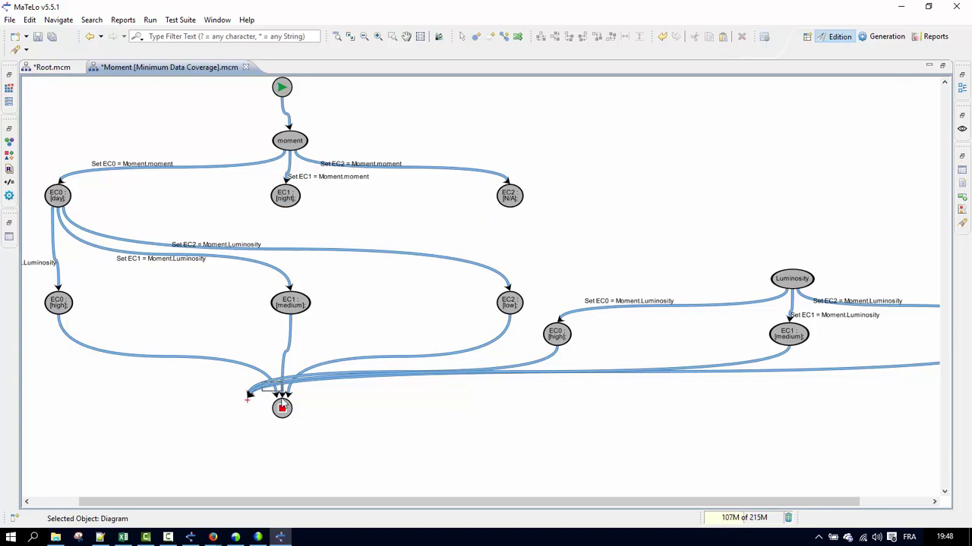
- Reconnect the loose ends of the copied Luminosity branch's three outgoing transitions to the terminate state
left_click(275, 390)
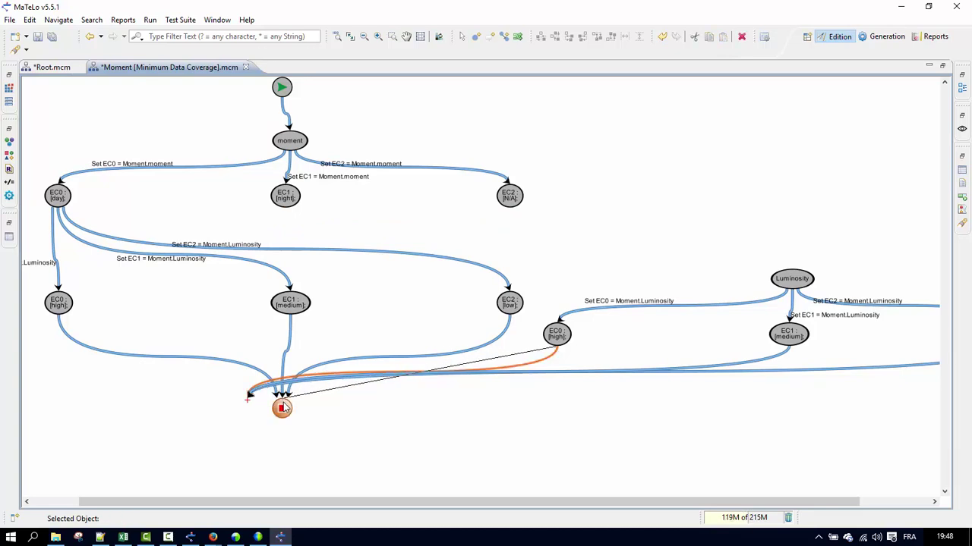
left_click_drag(258, 394, 281, 409)
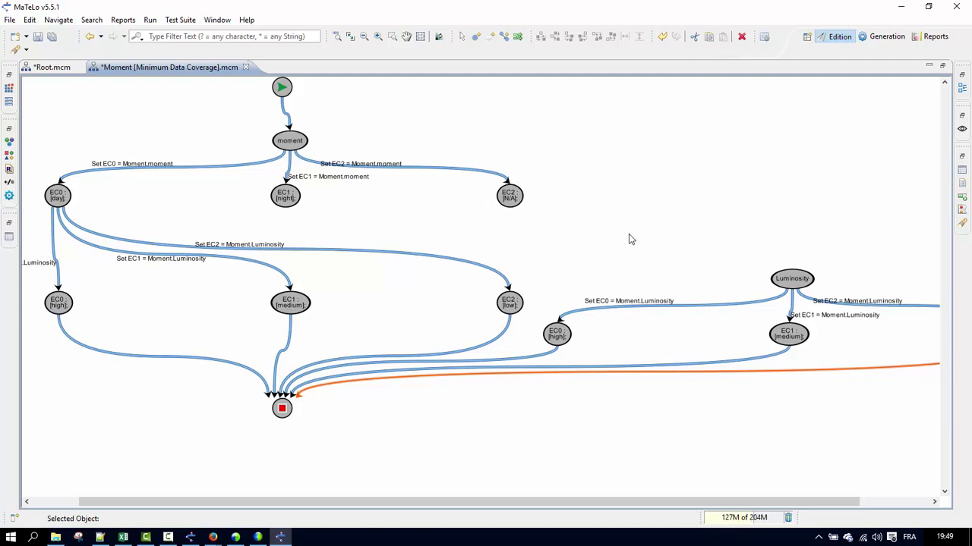
- Reattach the start of the copied branch's three Luminosity transitions to the EC2 [N/A] state and delete the copied Luminosity state
left_click(790, 294)
left_click_drag(789, 295, 518, 203)
left_click(789, 296)
left_click_drag(789, 296, 511, 201)
left_click(797, 298)
left_click_drag(794, 297, 513, 200)
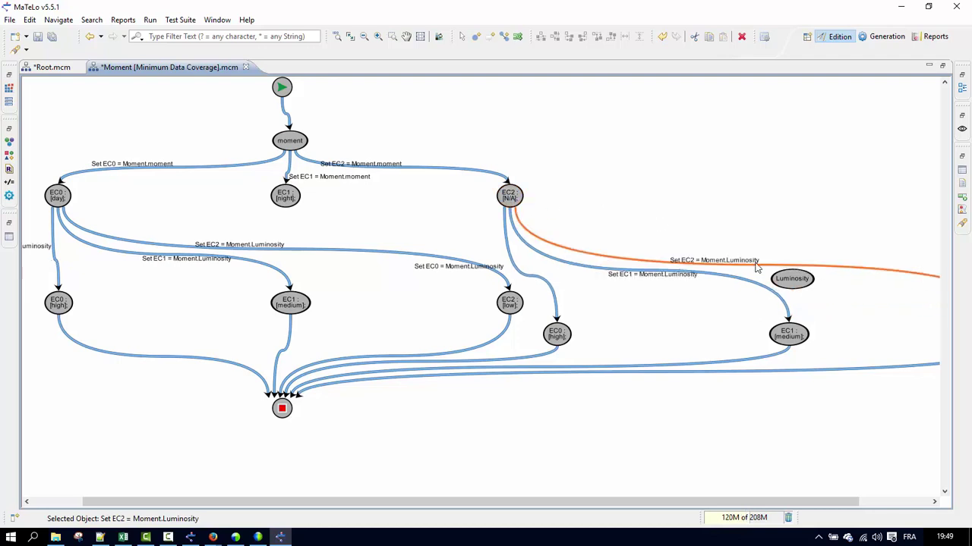
left_click(786, 279)
key("Delete")
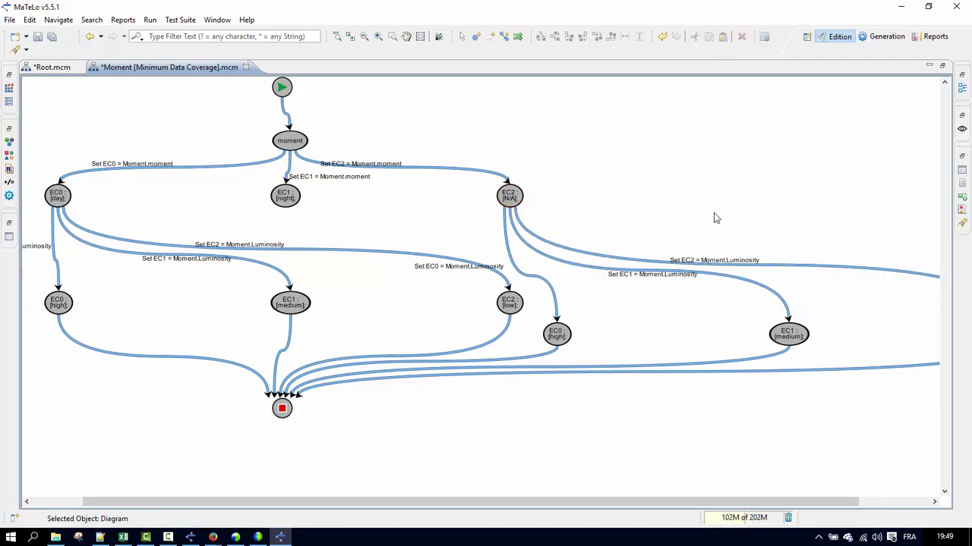
- Move the EC1 [night] state above the copied Luminosity classes and reattach the three transitions leaving EC2 [N/A] to it
left_click_drag(287, 416, 298, 430)
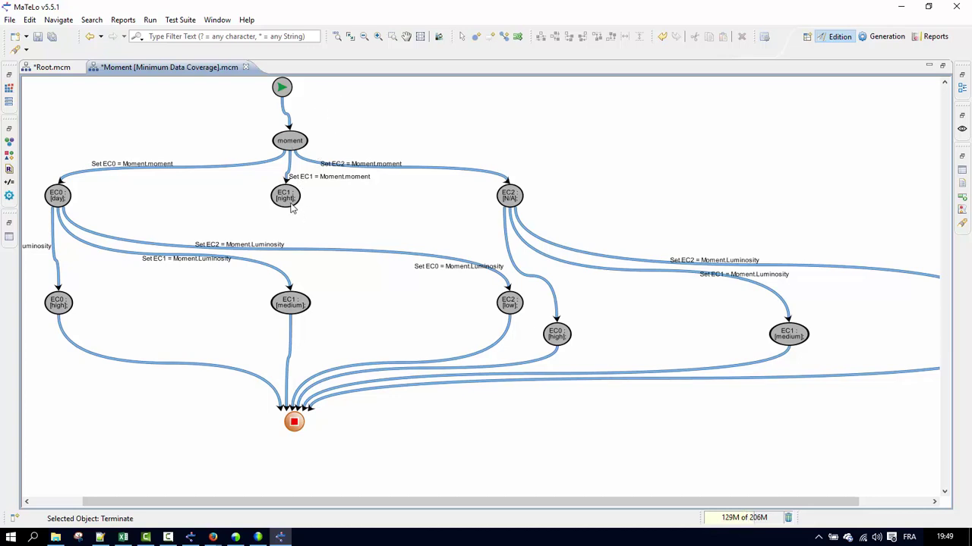
left_click_drag(290, 204, 727, 189)
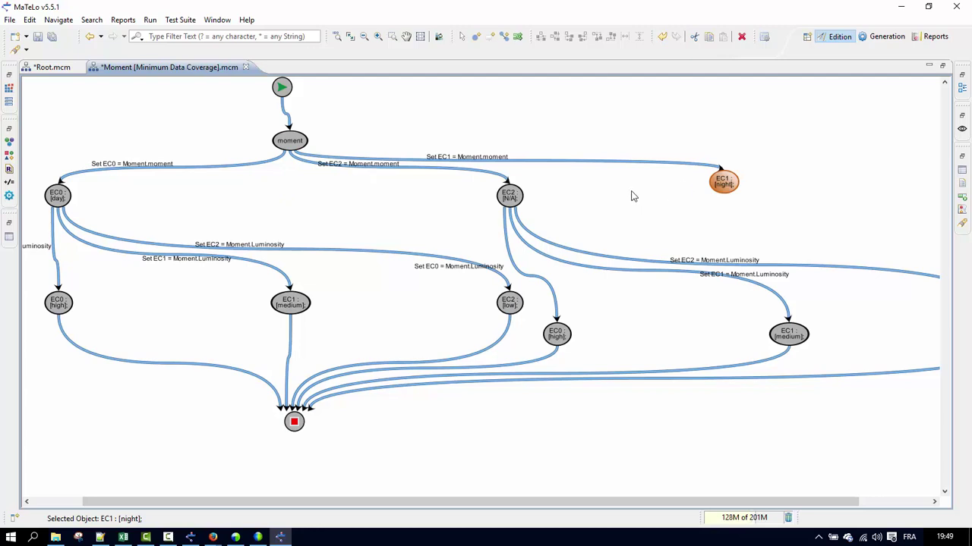
left_click_drag(517, 213, 726, 184)
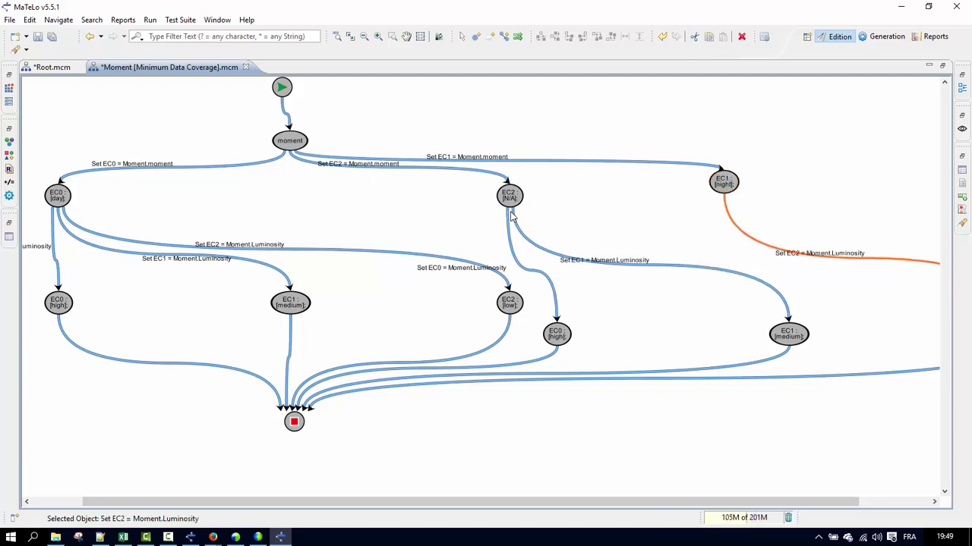
left_click_drag(513, 211, 724, 182)
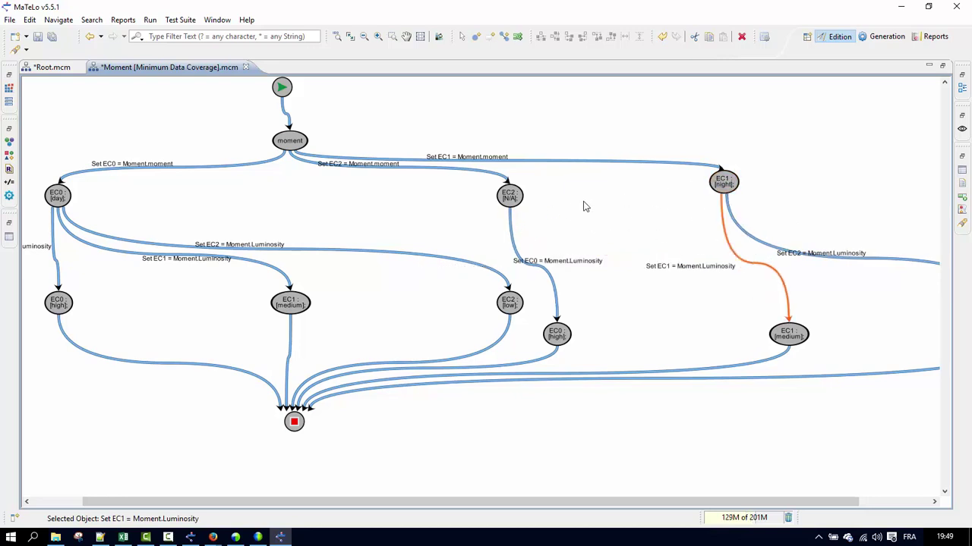
left_click_drag(511, 219, 719, 184)
- Delete the EC2 [N/A] state and the leftover transition that led into it from the moment state
left_click(512, 202)
key("Delete")
left_click(454, 173)
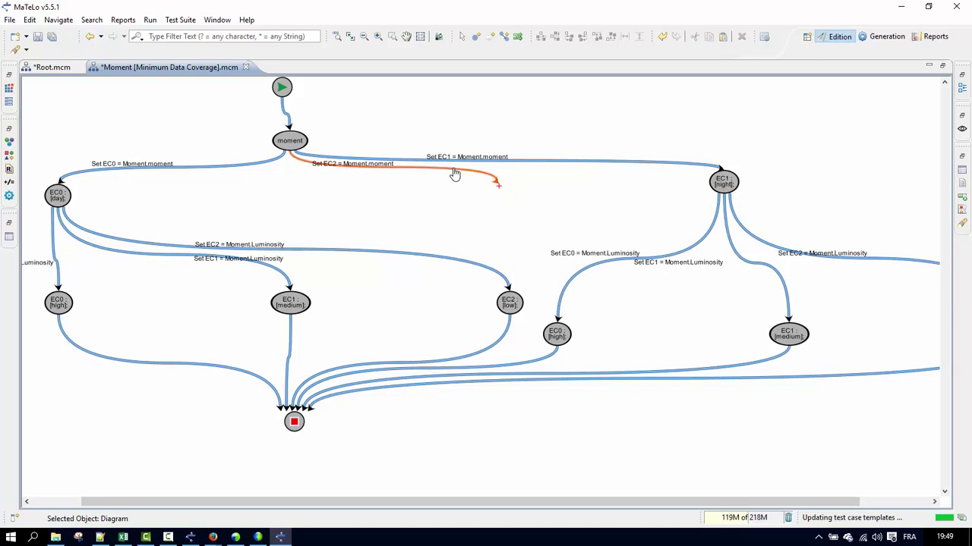
key("Delete")
- Examine which moment equivalence classes are activated on the transition to EC1 [night], and inspect the EC0 Luminosity transition below it
left_click(708, 236)
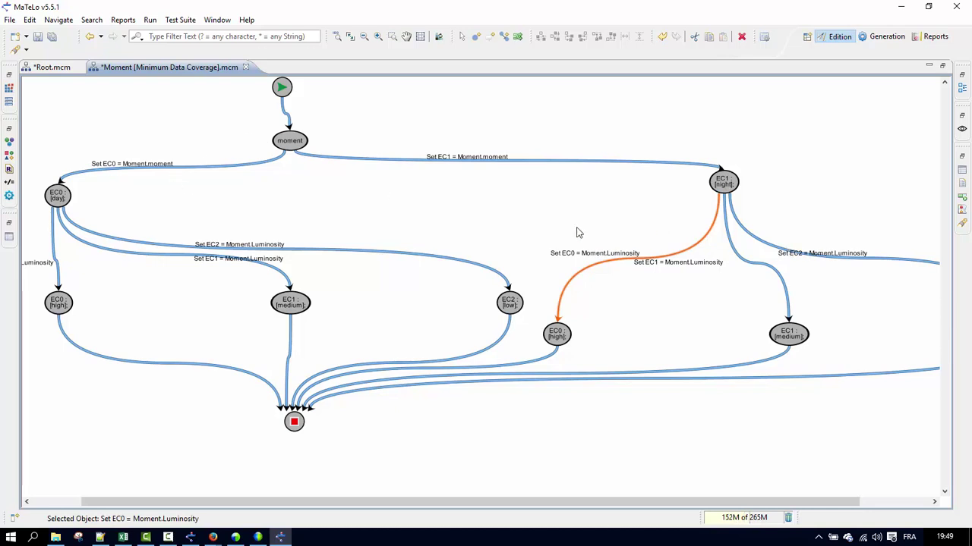
left_click(368, 161)
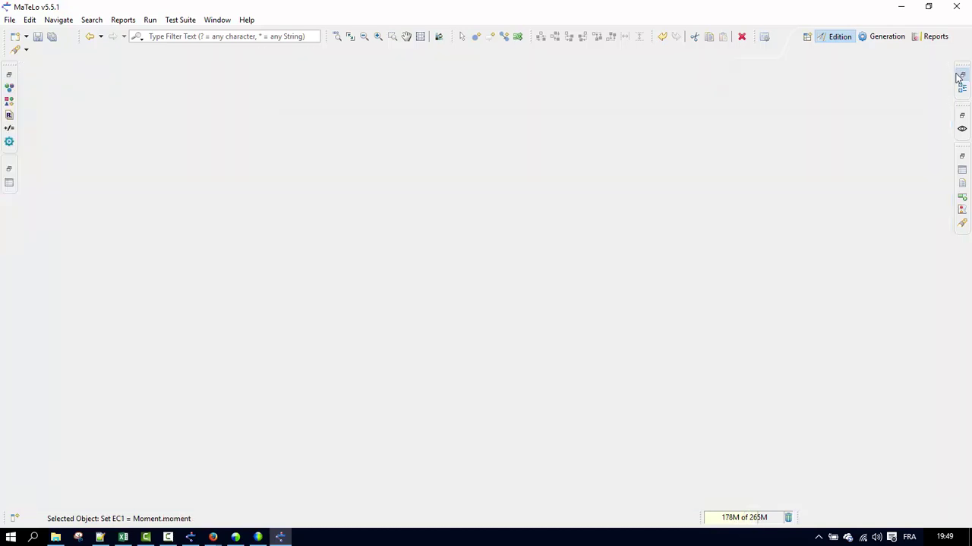
left_click(962, 74)
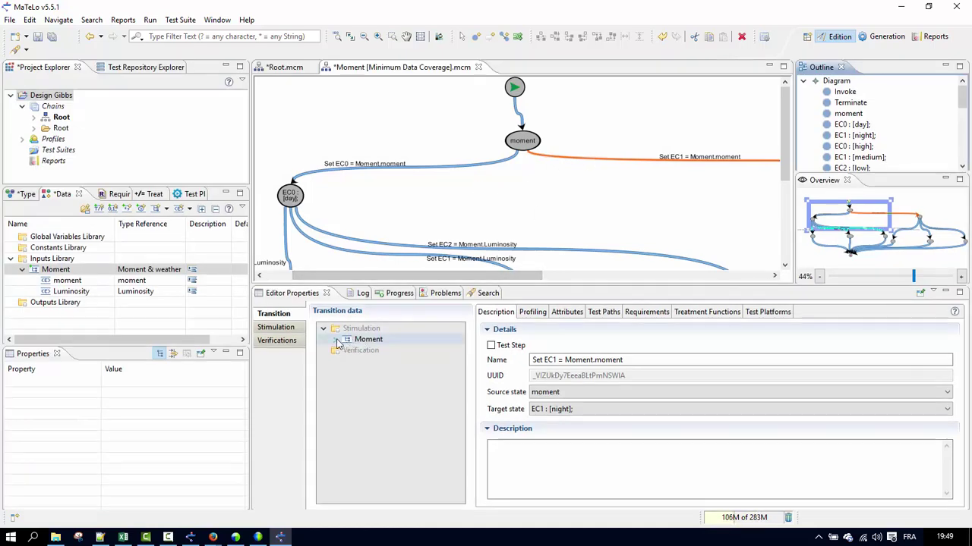
double_click(359, 341)
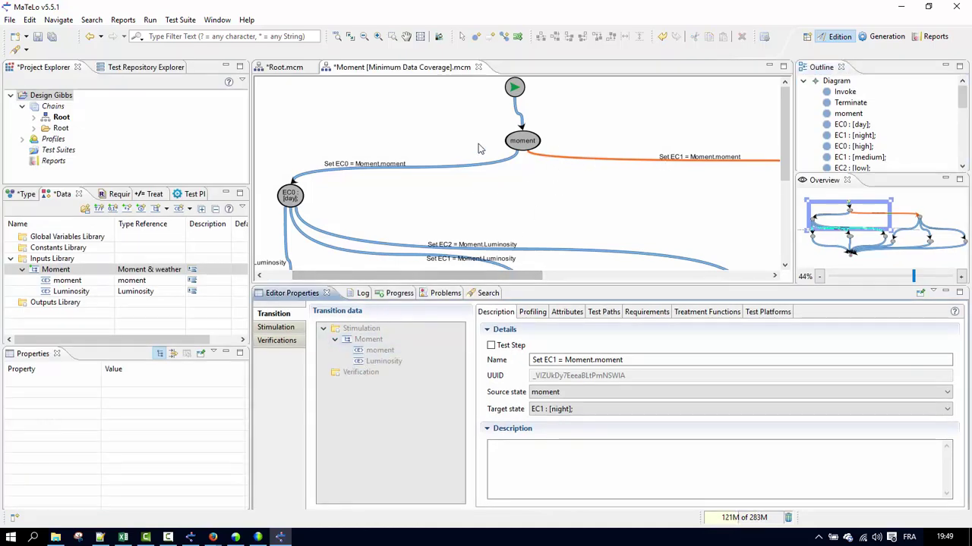
left_click_drag(454, 275, 516, 276)
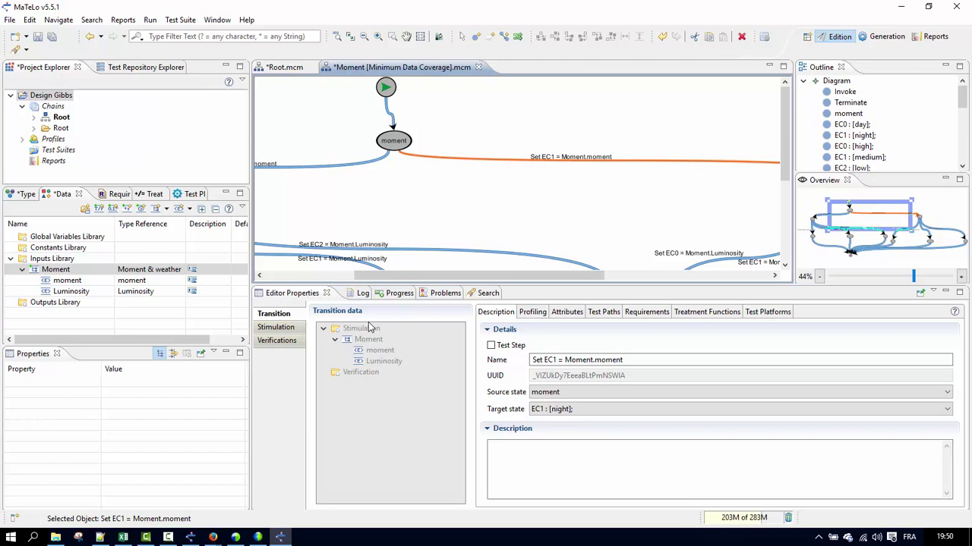
left_click(370, 350)
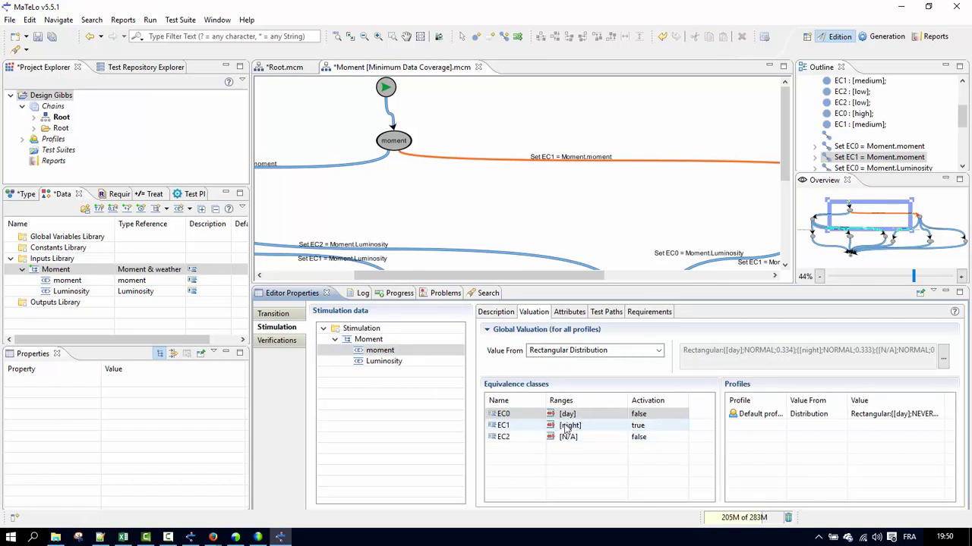
left_click(577, 427)
left_click(538, 276)
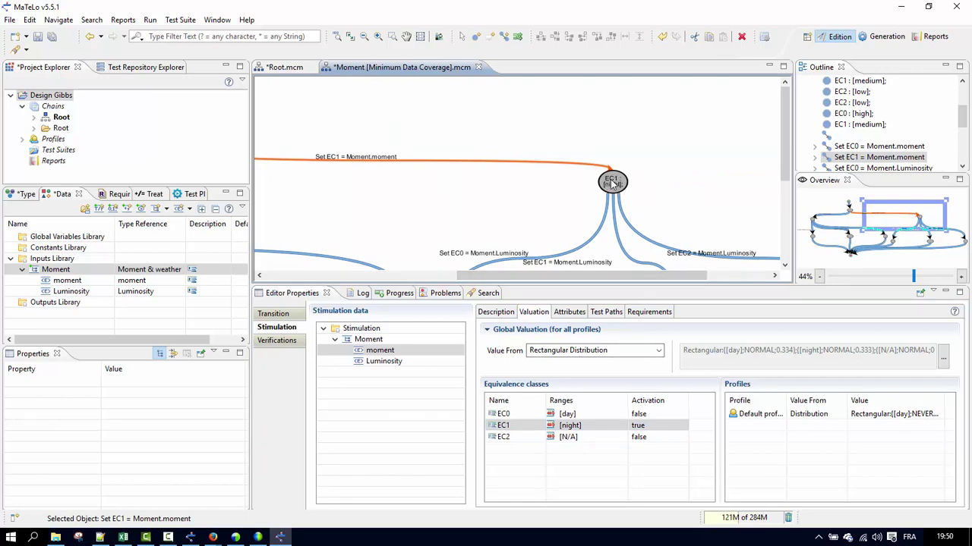
scroll(615, 175, "down", 3)
scroll(616, 167, "down", 2)
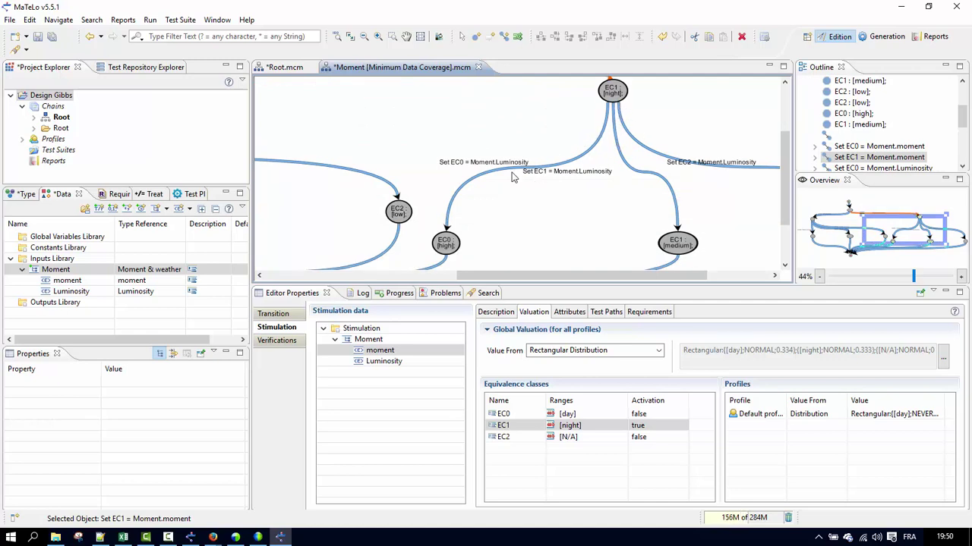
left_click(487, 173)
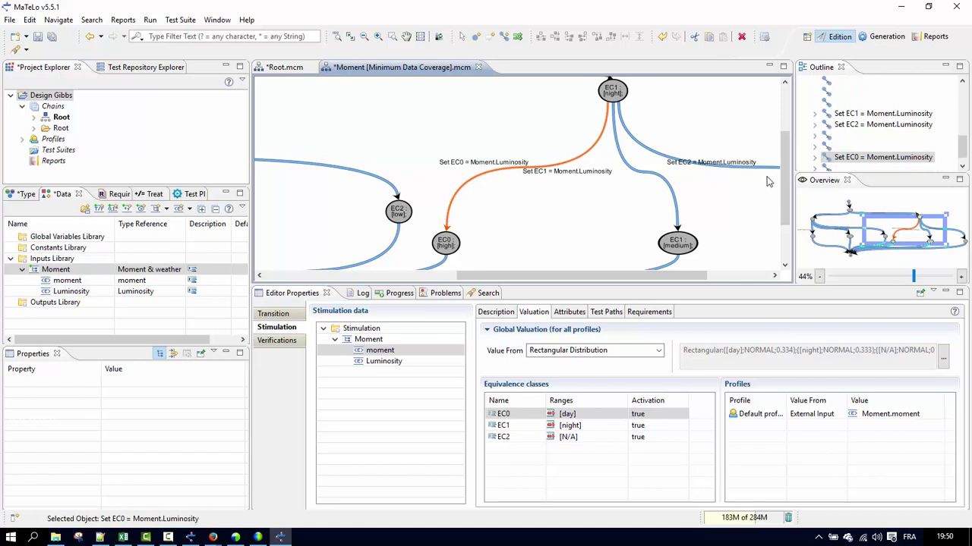
- Maximize the diagram and tidy its layout by moving the day branch's states and the night branch's EC2 [low] state closer together
double_click(380, 66)
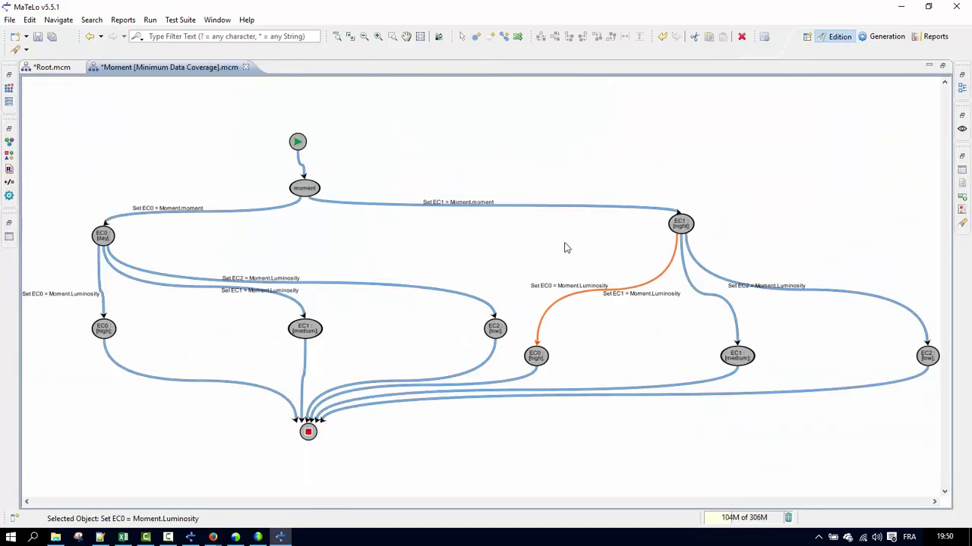
left_click_drag(932, 361, 857, 360)
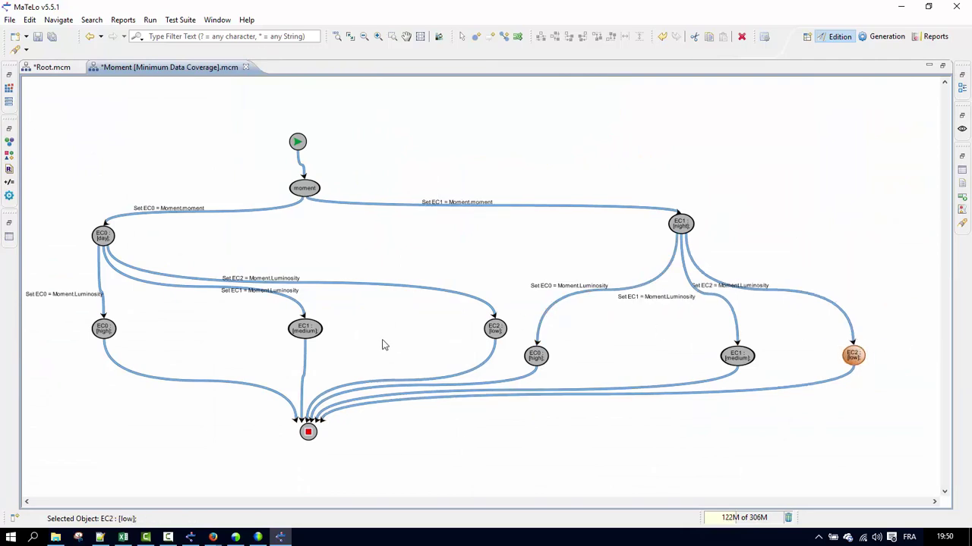
left_click_drag(320, 334, 268, 333)
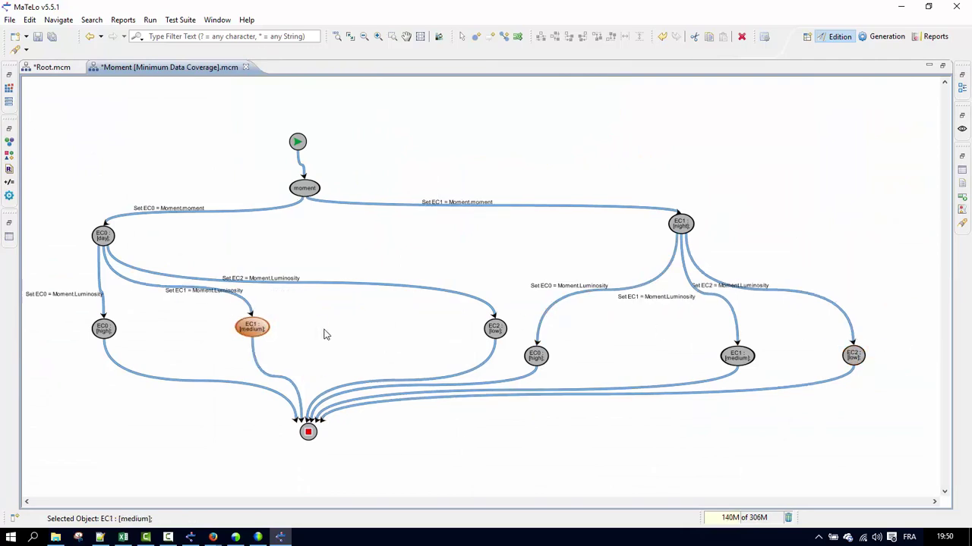
left_click_drag(494, 331, 343, 324)
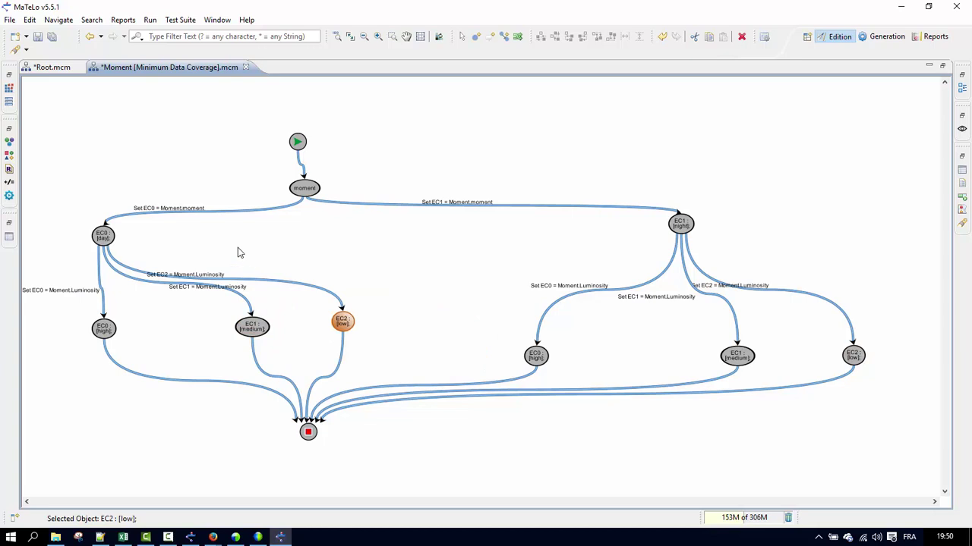
left_click_drag(104, 236, 187, 228)
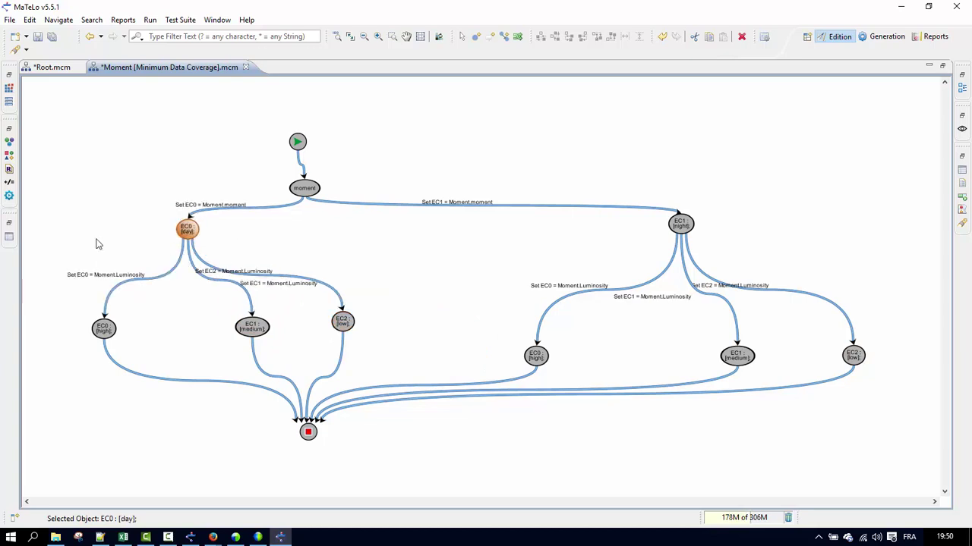
- In the Root chain, align the Moment [Minimum Data Coverage] state under the start state and show its incoming transition's properties
left_click(46, 68)
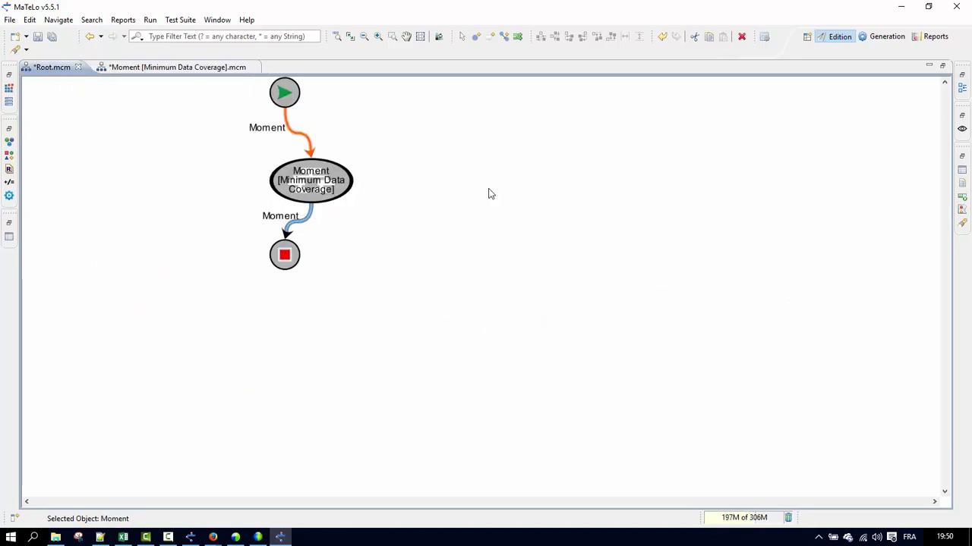
left_click_drag(338, 172, 313, 148)
left_click(290, 125)
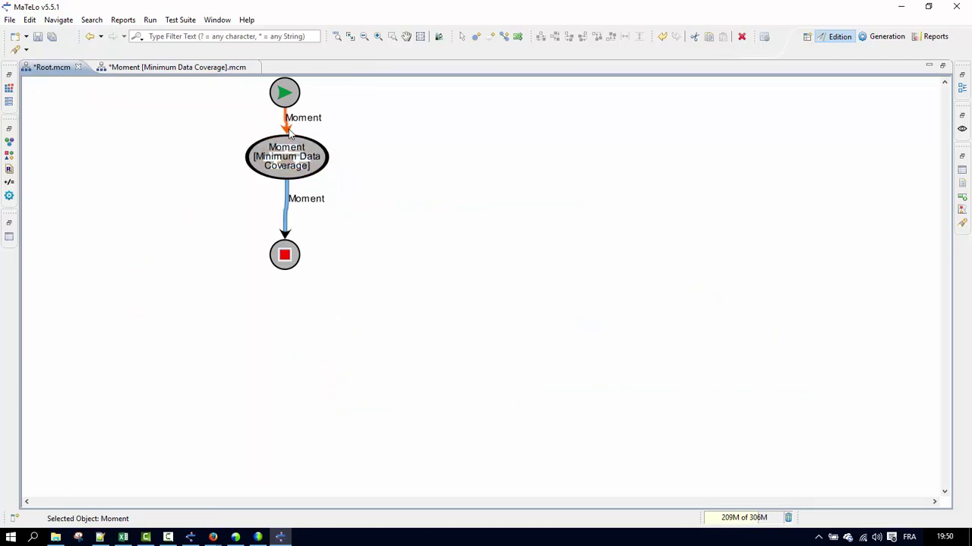
left_click(961, 75)
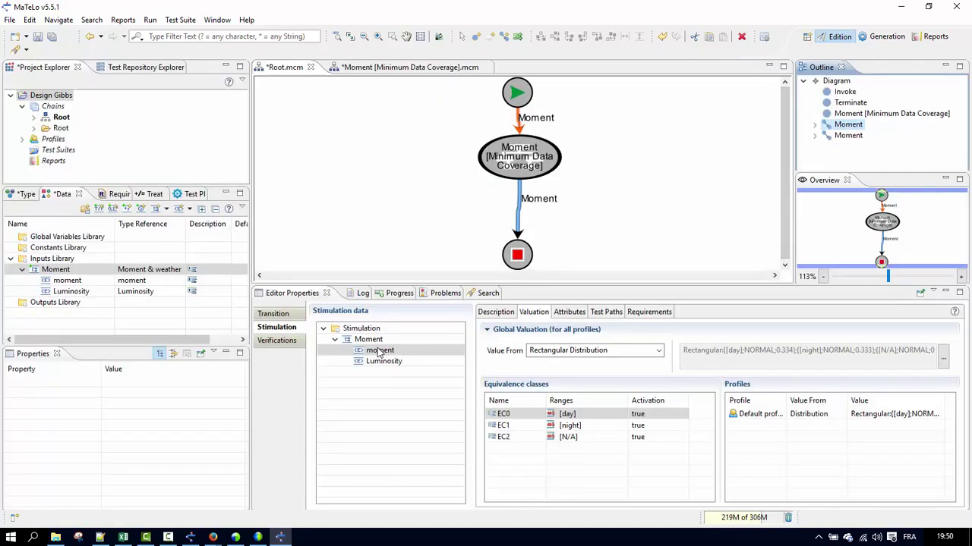
- Replace the Moment transition between the start state and Moment [Minimum Data Coverage] with a new empty transition
left_click(512, 135)
left_click(521, 127)
key("Delete")
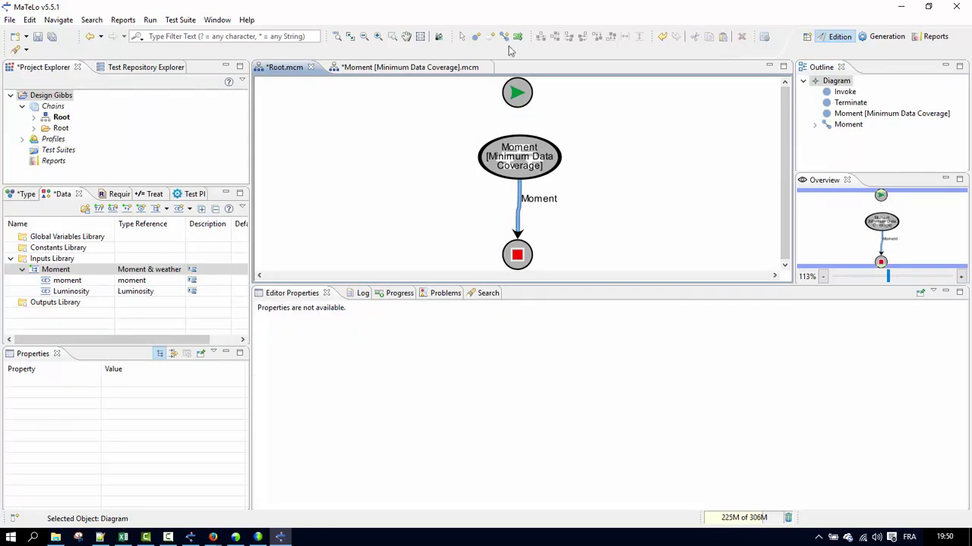
left_click(506, 36)
left_click(517, 92)
left_click(519, 156)
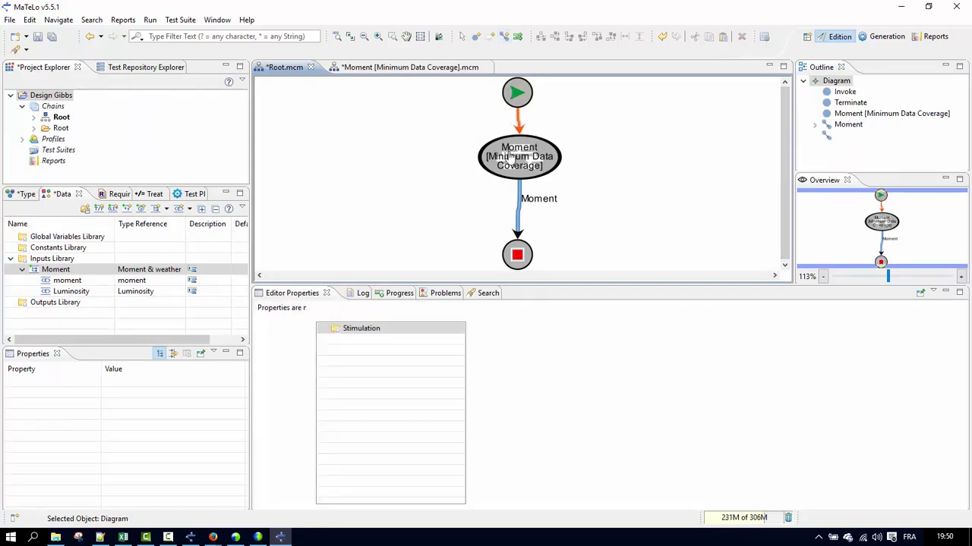
left_click(495, 210)
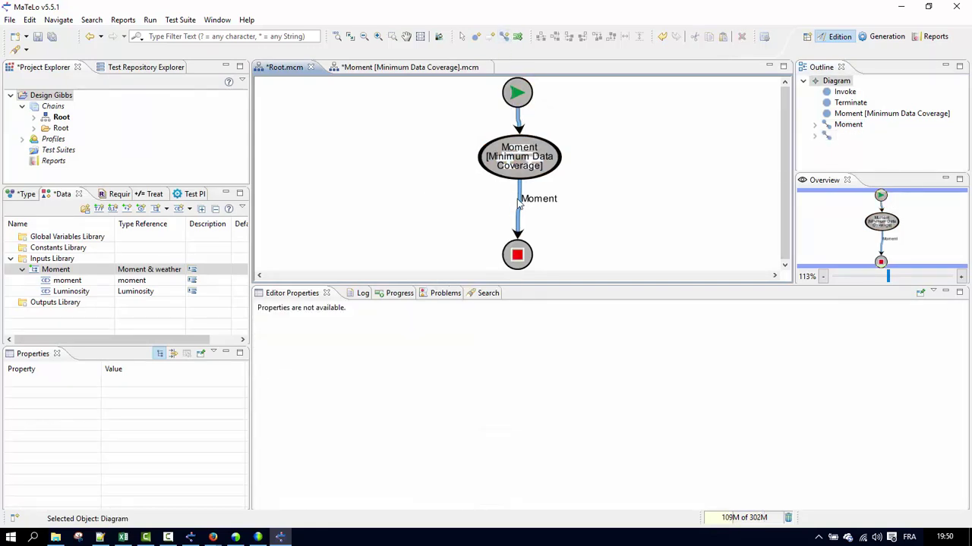
- Remove the Moment input from the stimulation of the transition between Moment [Minimum Data Coverage] and the terminate state
left_click(518, 203)
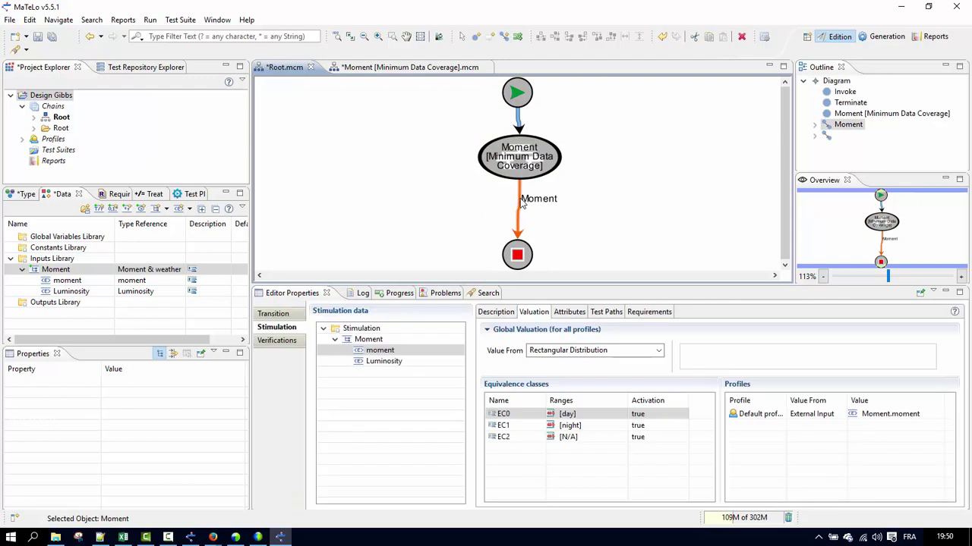
left_click(359, 344)
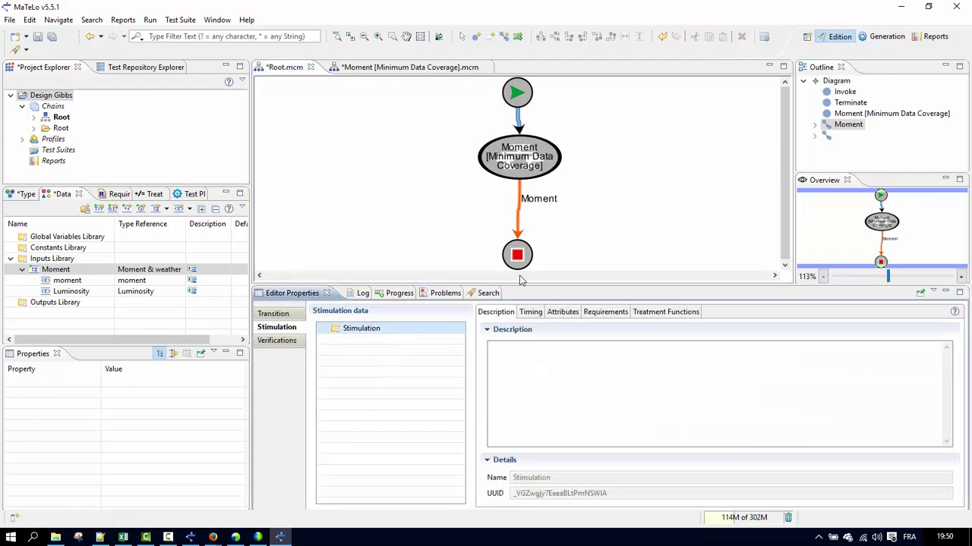
left_click(518, 156)
left_click(522, 199)
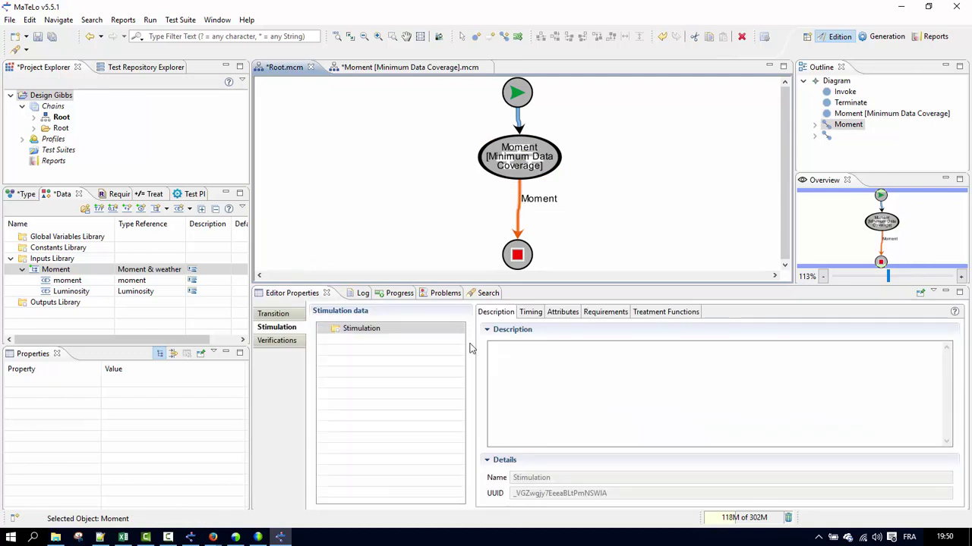
left_click(290, 314)
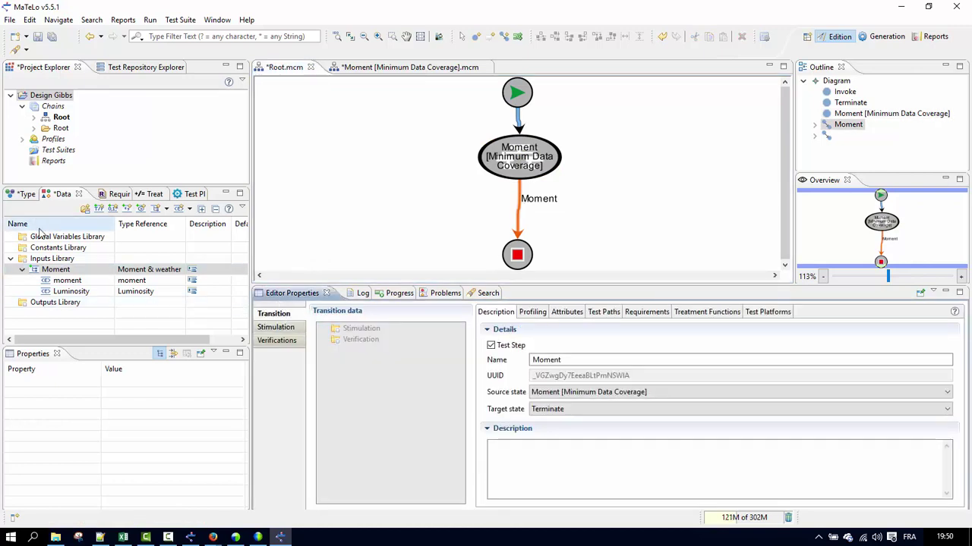
- Create a structured input of type Weather in the Inputs Library and name it Weather
left_click(166, 208)
left_click(190, 239)
type("Weather")
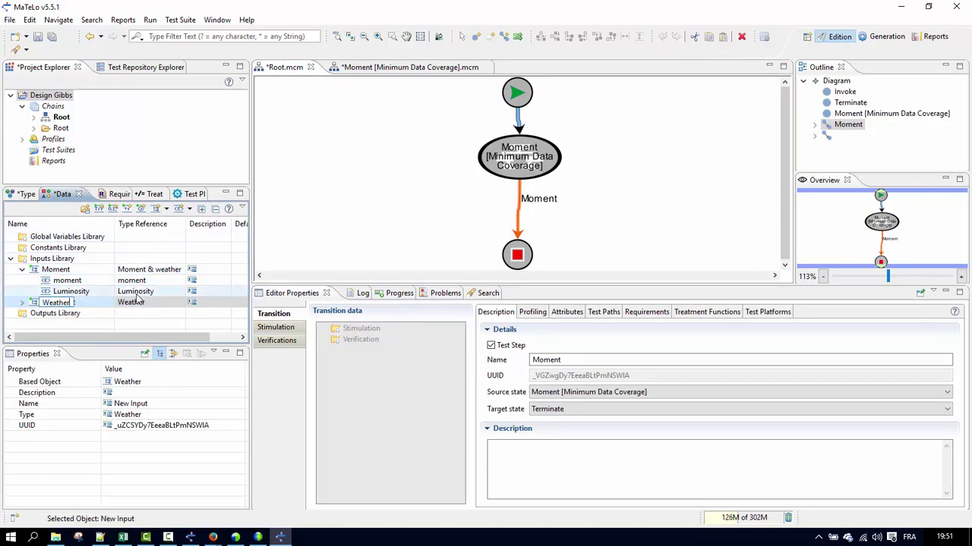
key("Return")
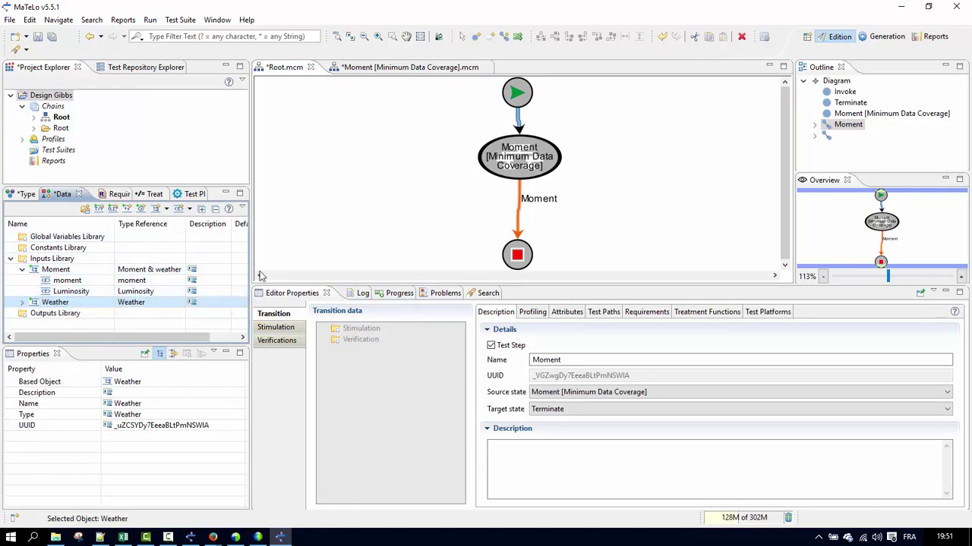
- Add the Weather input to the stimulation of the transition leading to the terminate state and show the transition's general details
left_click(276, 327)
left_click_drag(68, 304, 361, 329)
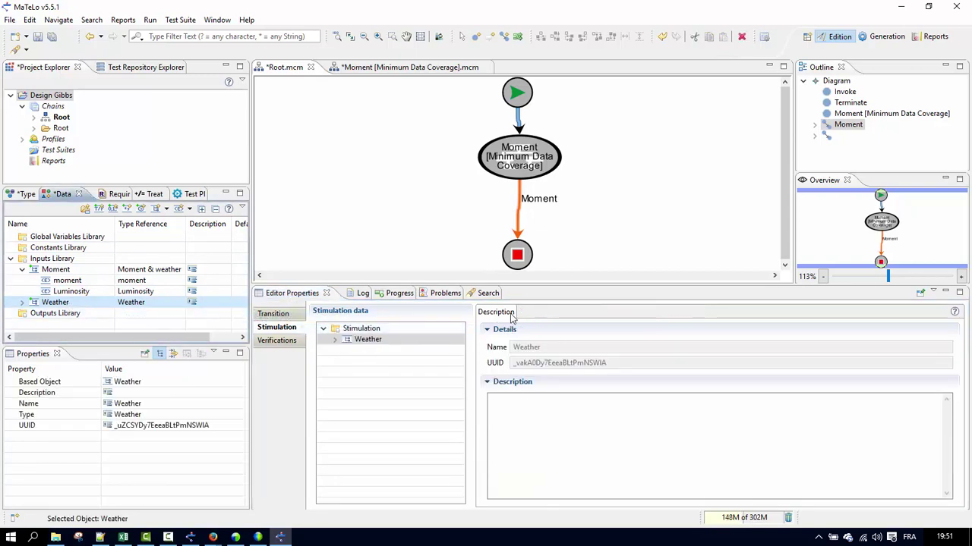
left_click(273, 314)
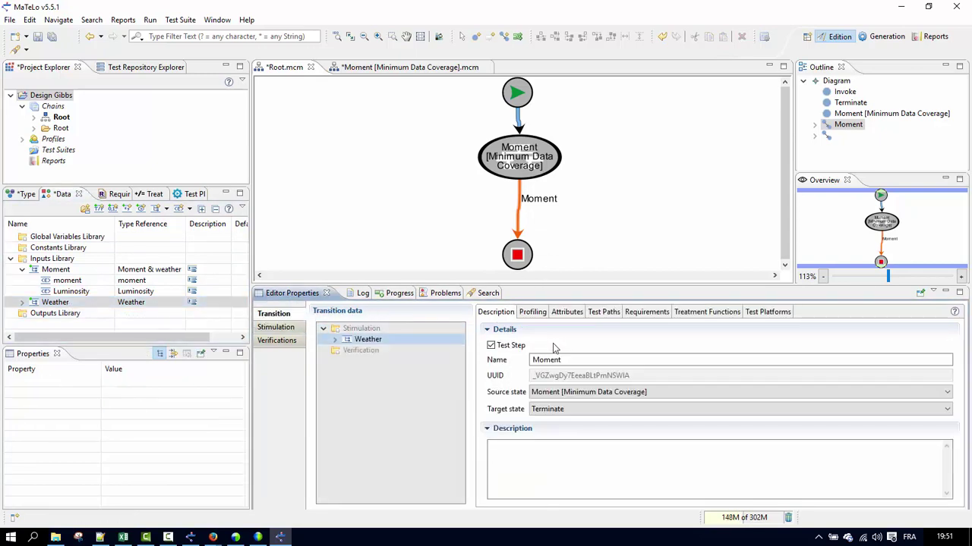
- Clear the name of the transition leading to the terminate state and auto-design it from its Weather input with Minimum Data Coverage
left_click_drag(569, 359, 482, 357)
key("BackSpace")
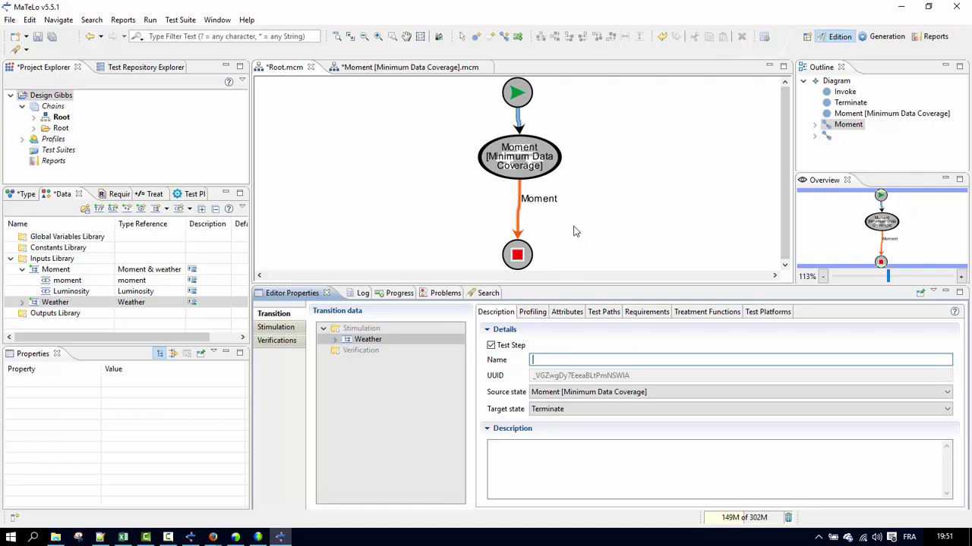
left_click(575, 232)
right_click(520, 216)
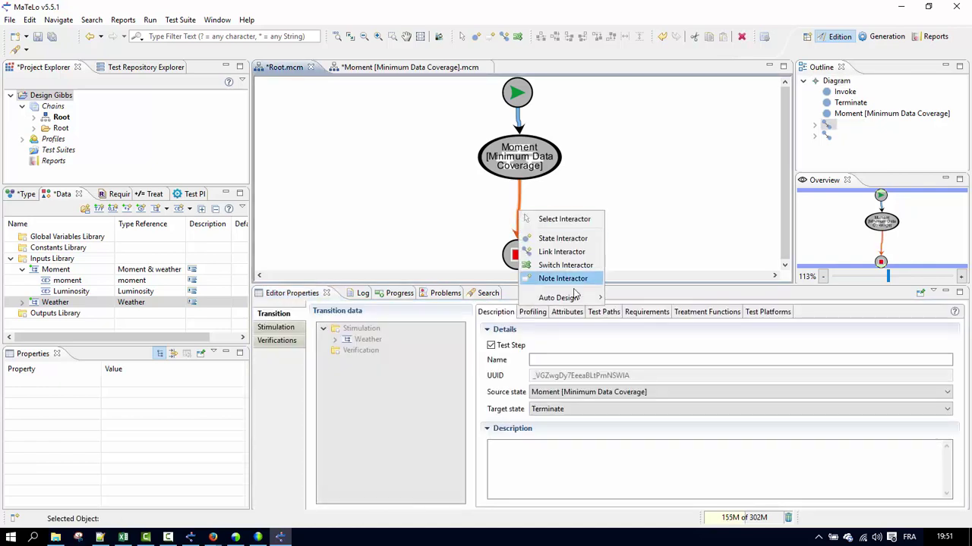
mouse_move(589, 298)
left_click(653, 298)
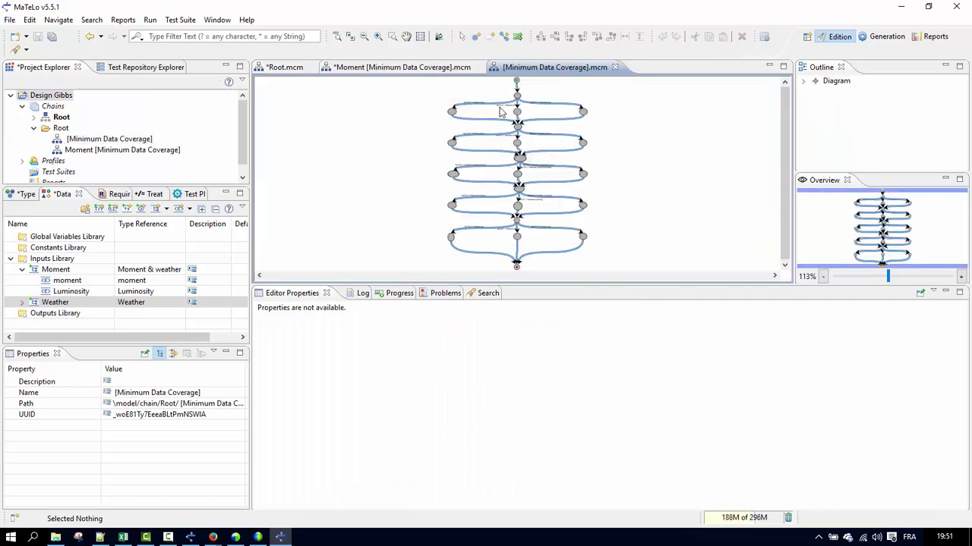
- Examine the generated Weather chain level by level, including Rain, Snow, windshield wiper and masking, and look at the Moment chain
scroll(432, 180, "up", 5)
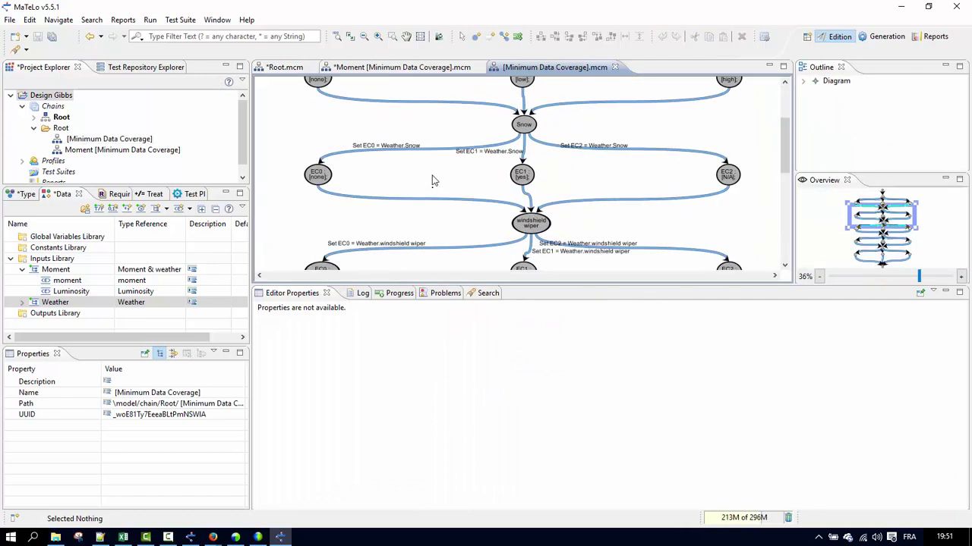
scroll(433, 180, "down", 3)
left_click_drag(276, 144, 757, 241)
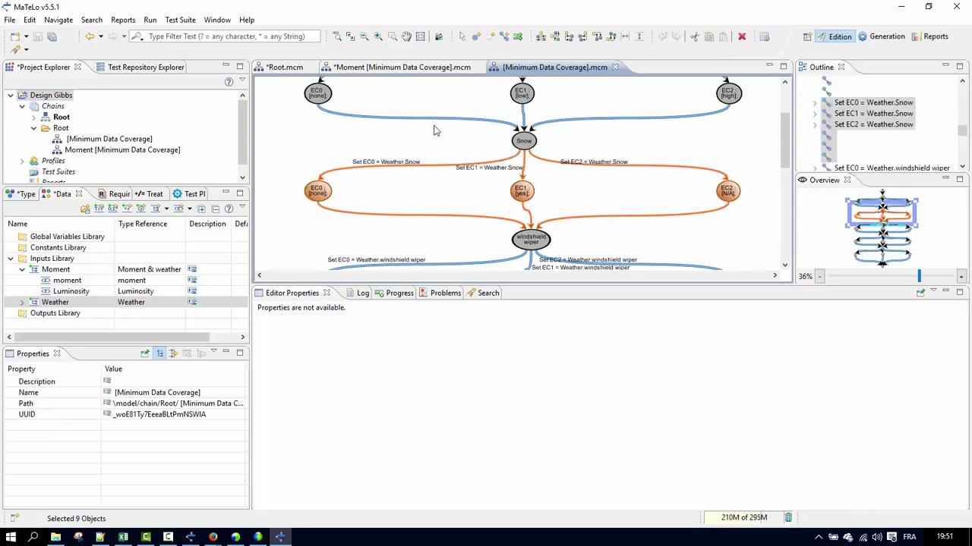
left_click(438, 174)
scroll(450, 176, "down", 5)
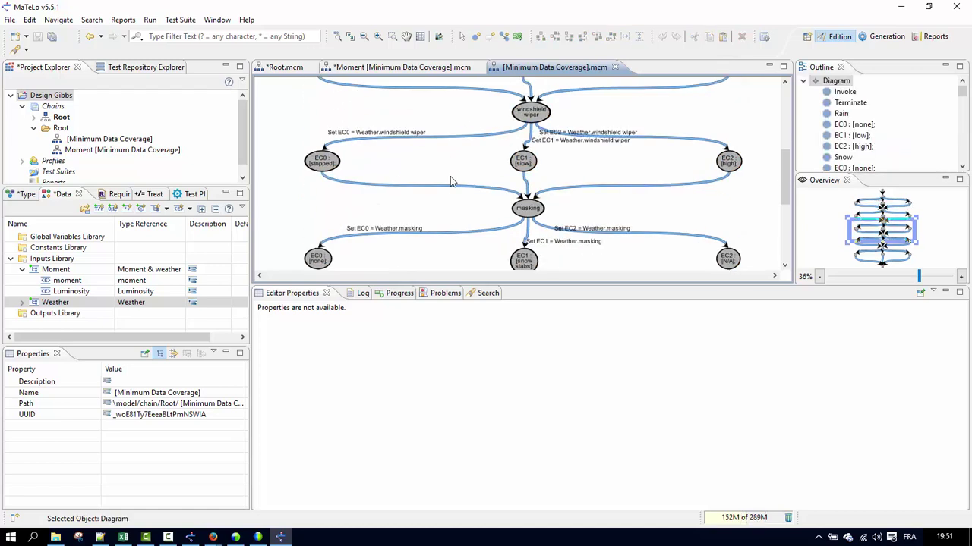
scroll(459, 188, "up", 7)
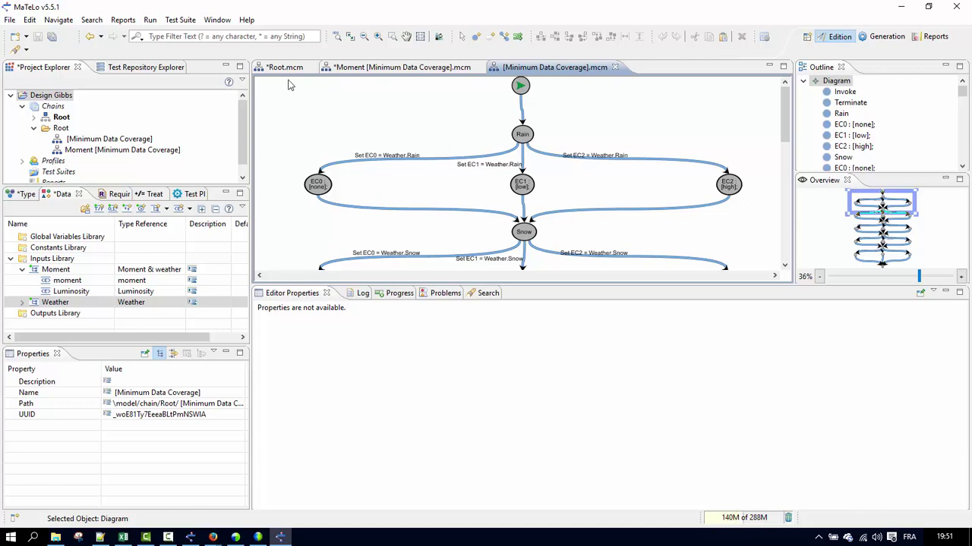
left_click(384, 68)
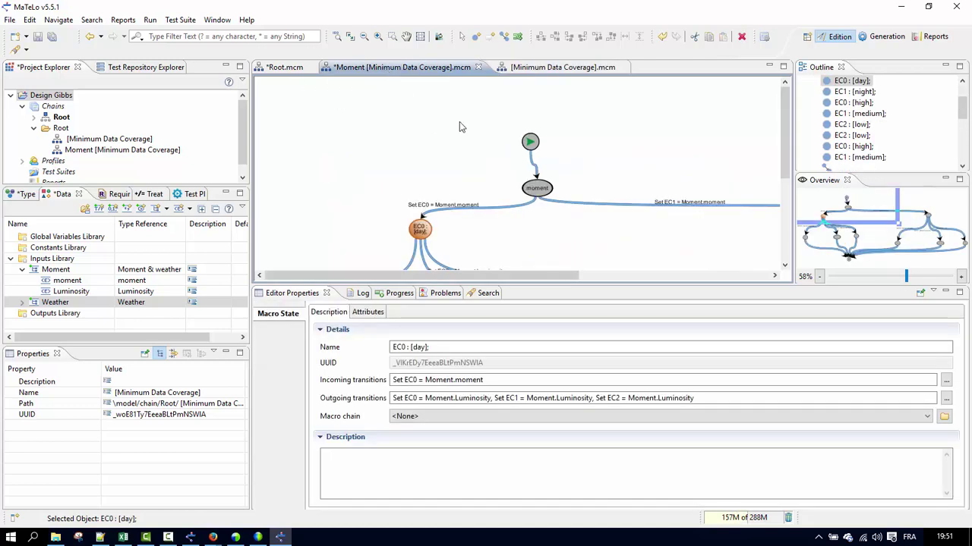
- In the Root chain, move the new [Minimum Data Coverage] state clear of the Moment state and remove Weather from its outgoing transition's stimulation
left_click(289, 68)
left_click_drag(486, 152, 444, 185)
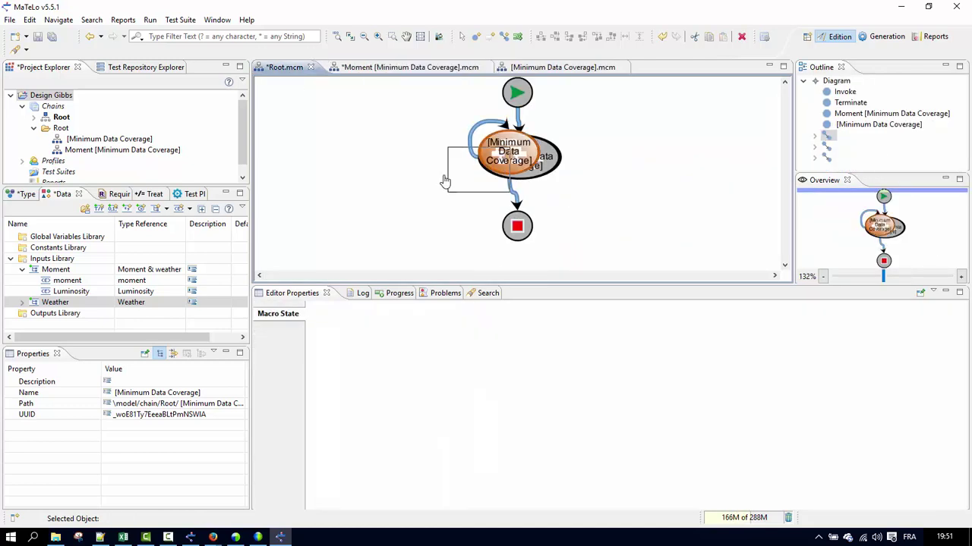
left_click(480, 222)
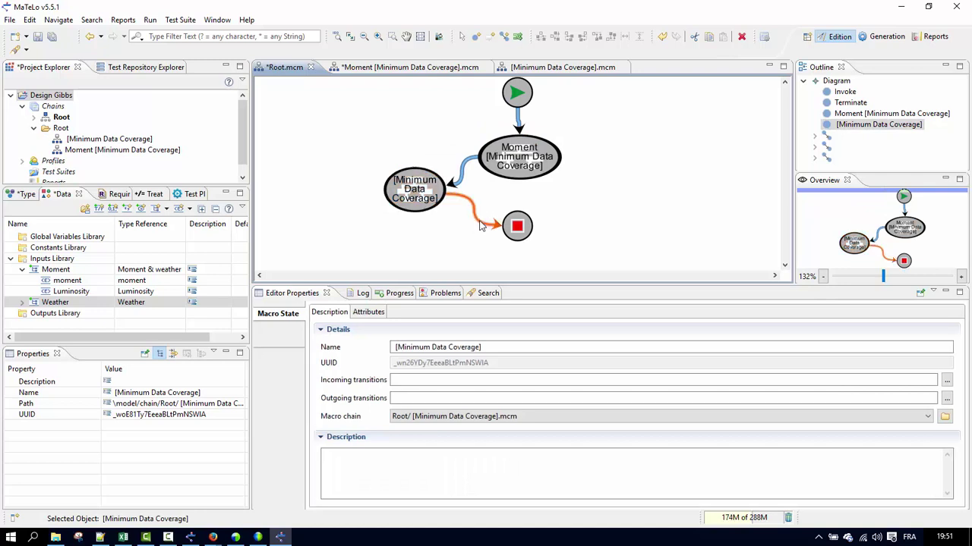
double_click(362, 328)
left_click(368, 340)
double_click(369, 341)
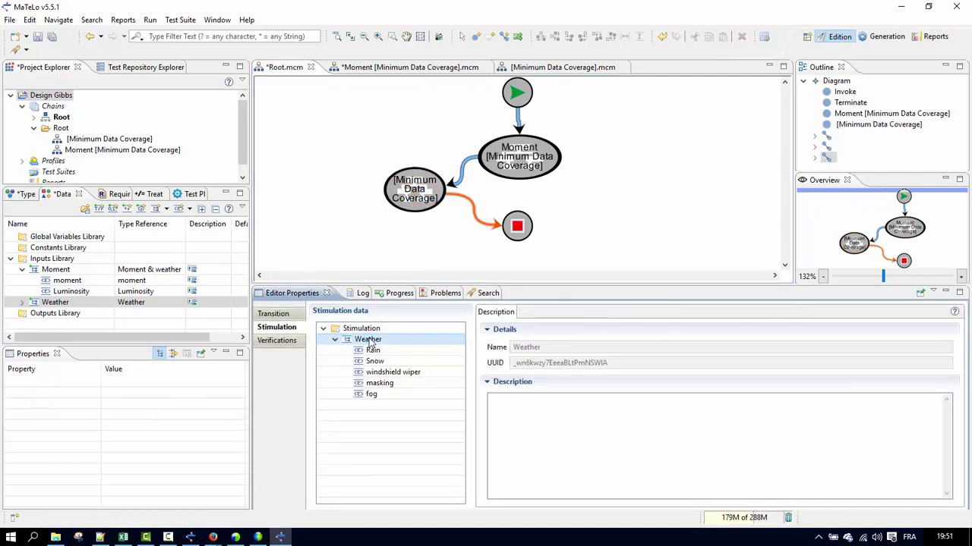
double_click(358, 341)
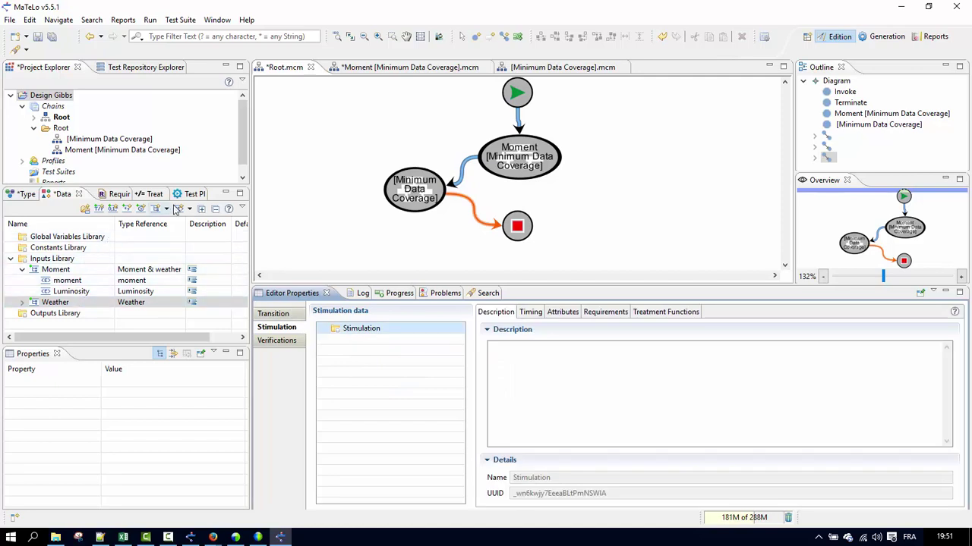
- Create a structured input named Road of type Road strcuture and add it to the stimulation of the transition leading to the terminate state
left_click(163, 209)
left_click(192, 250)
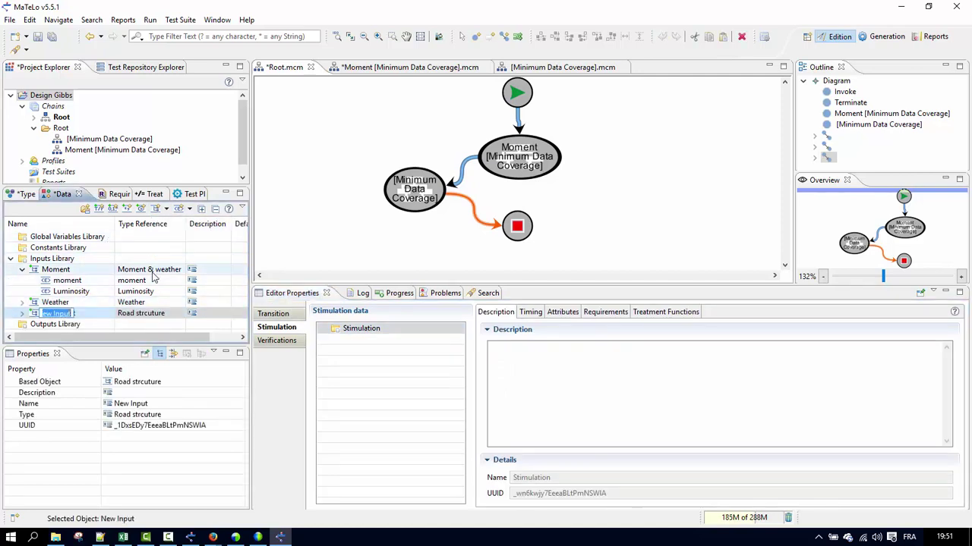
type("Road")
key("Return")
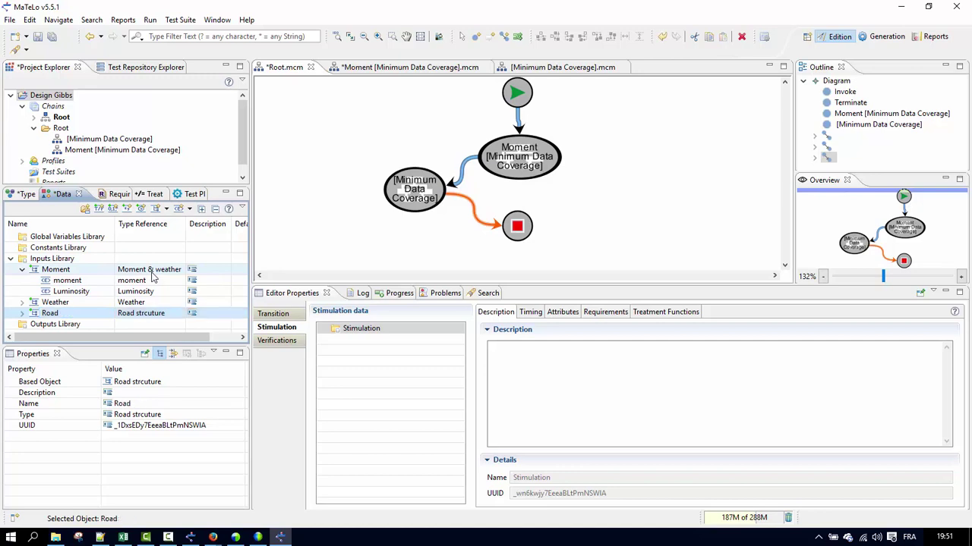
left_click_drag(42, 313, 353, 328)
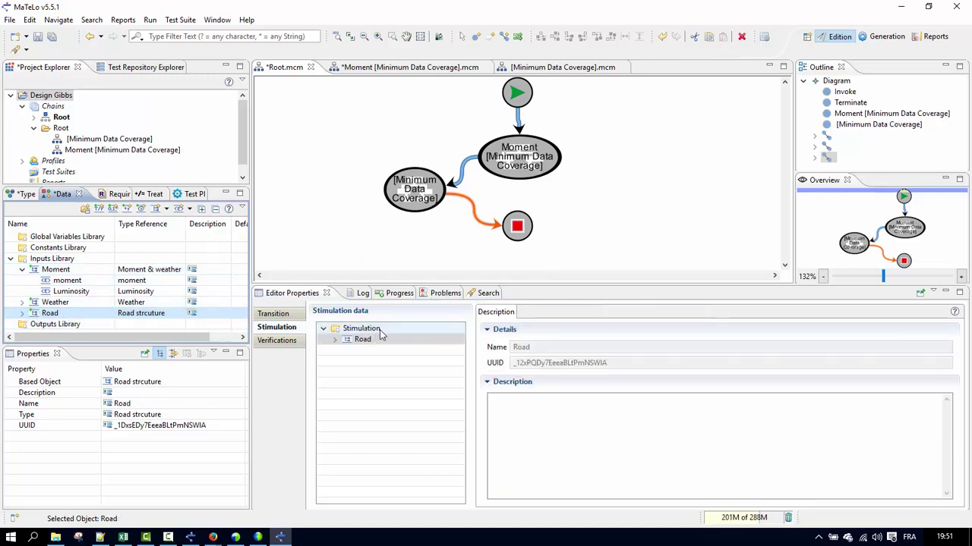
left_click(336, 340)
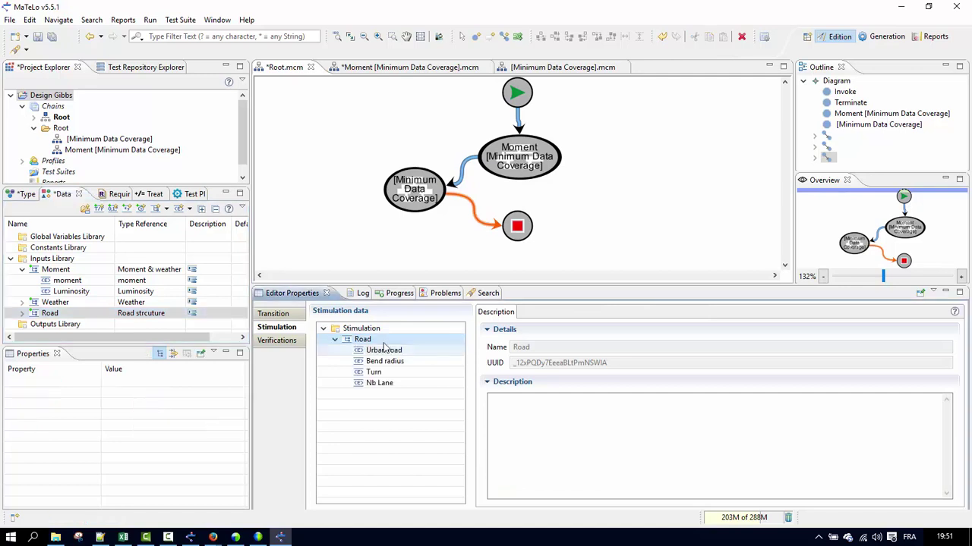
- Auto-design the Road transition with Minimum Data Coverage and name the new chain "Road [Minimum Data Coverage]"
right_click(477, 220)
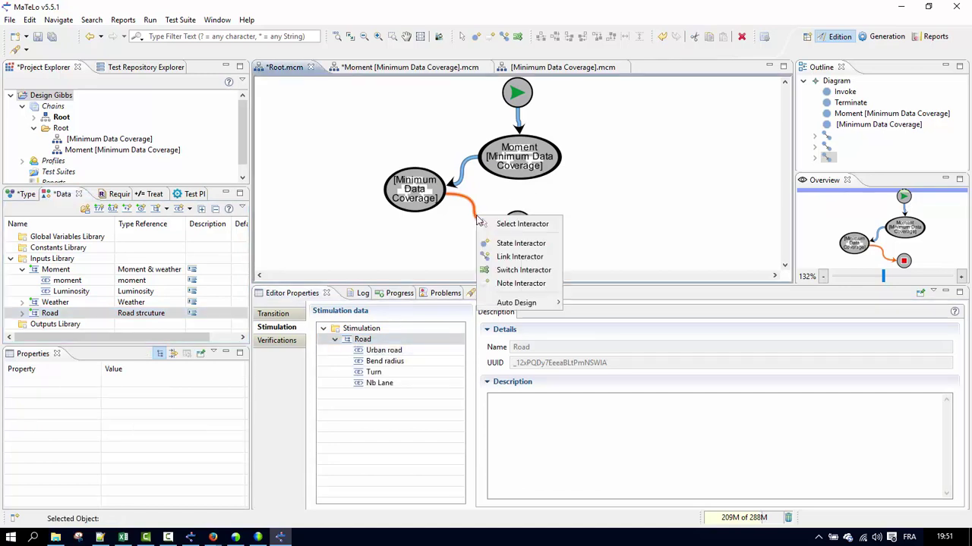
mouse_move(534, 306)
left_click(595, 316)
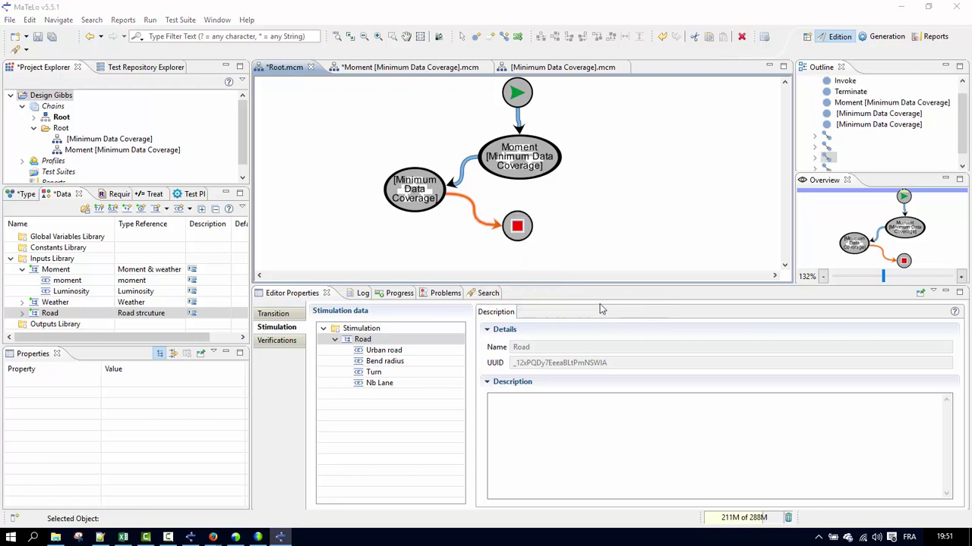
left_click_drag(543, 204, 250, 99)
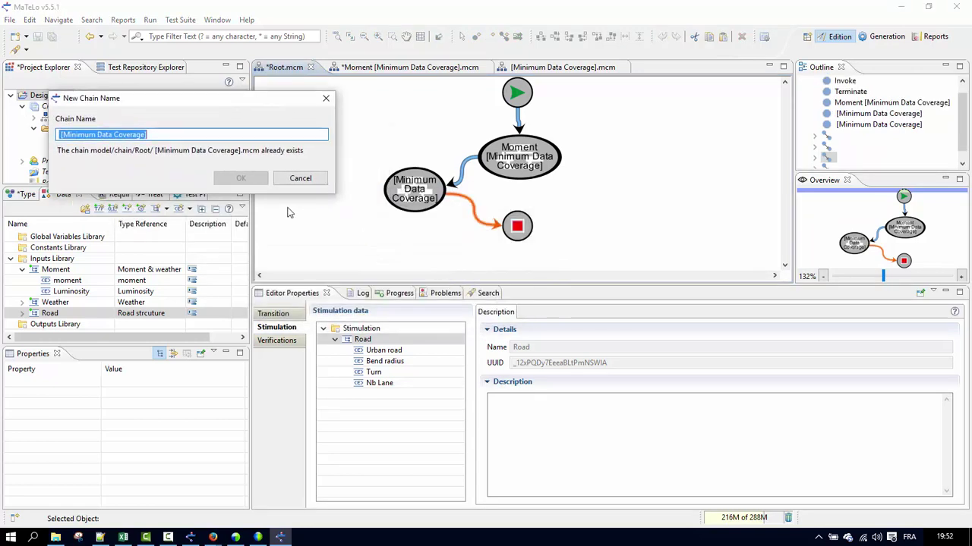
left_click(59, 134)
type("Road")
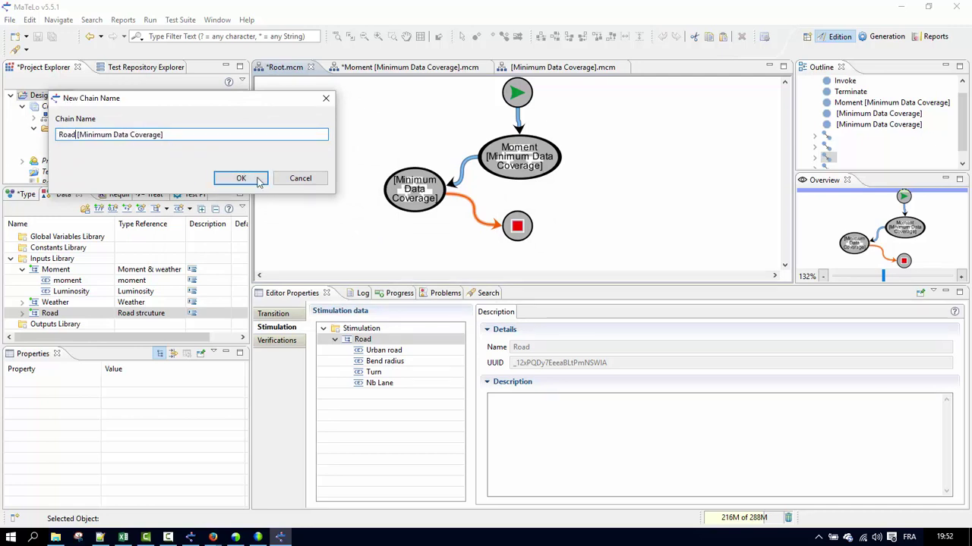
left_click(255, 179)
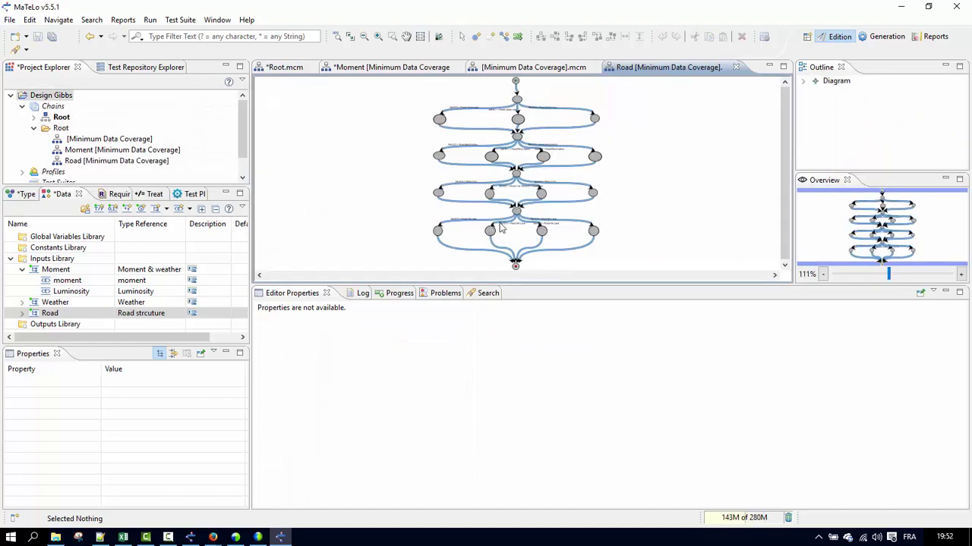
- Examine the generated Road chain down to the branches of its Nb Lane level
scroll(570, 219, "up", 2)
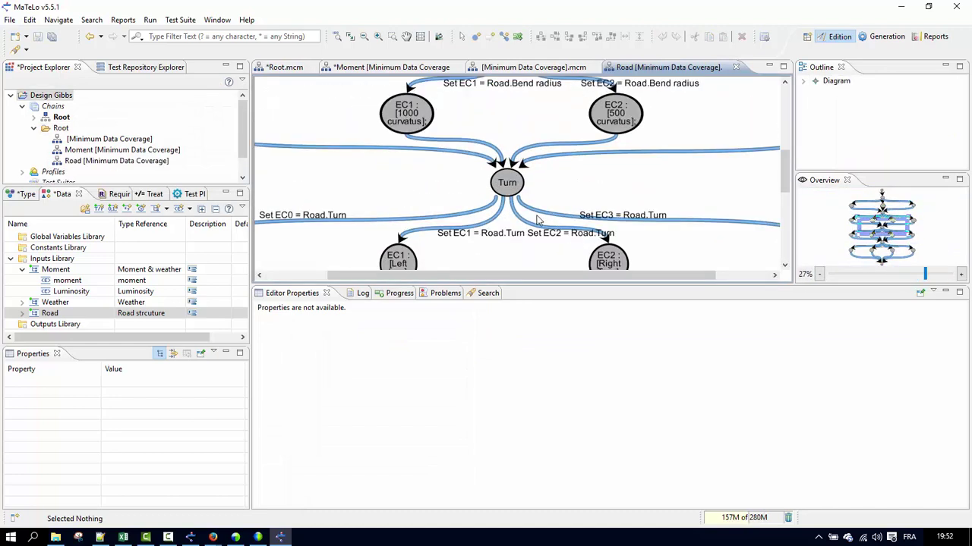
scroll(537, 220, "down", 2)
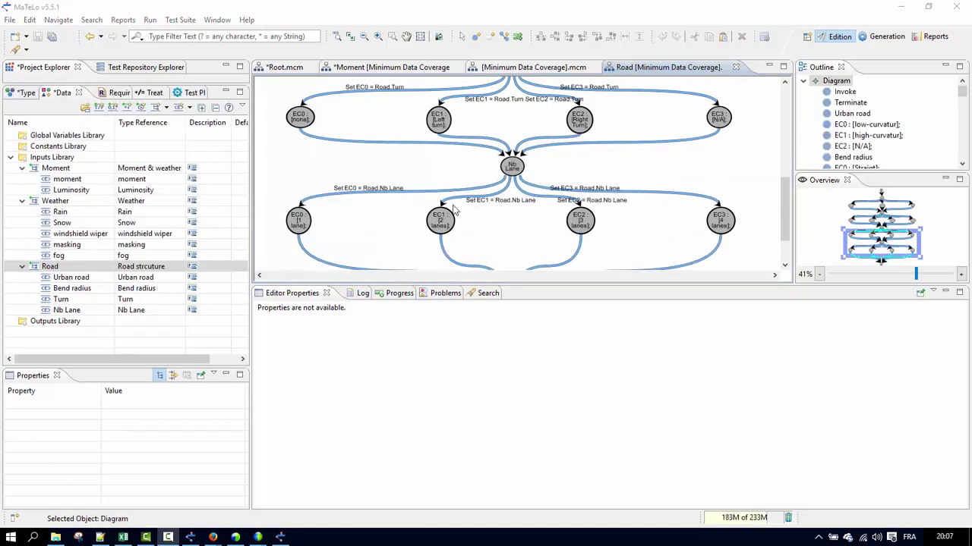
left_click_drag(284, 173, 765, 262)
left_click(436, 185)
- Inspect the Nb Lane valuation and default profile distribution on the Set EC0 = Road.Nb Lane transition without changing them
left_click(406, 198)
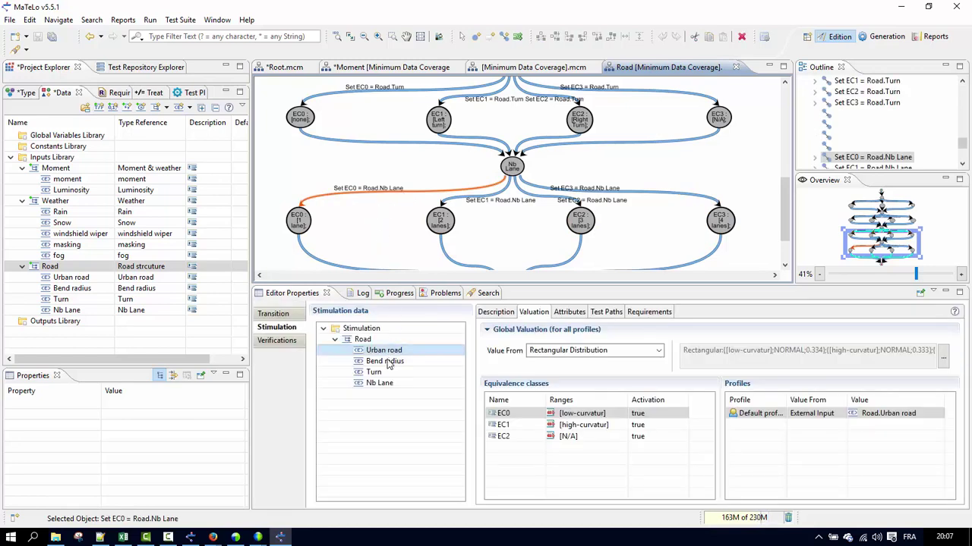
left_click(379, 383)
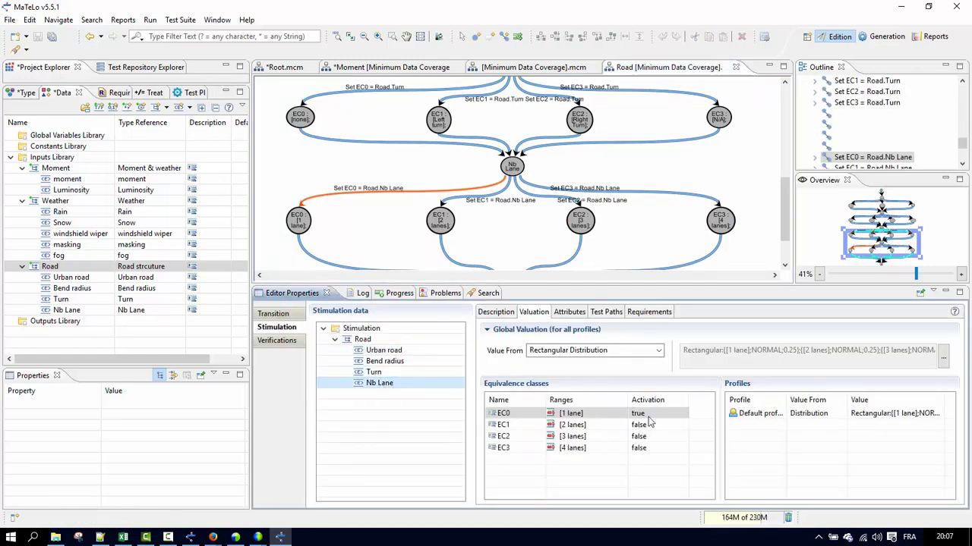
left_click(860, 418)
left_click(937, 413)
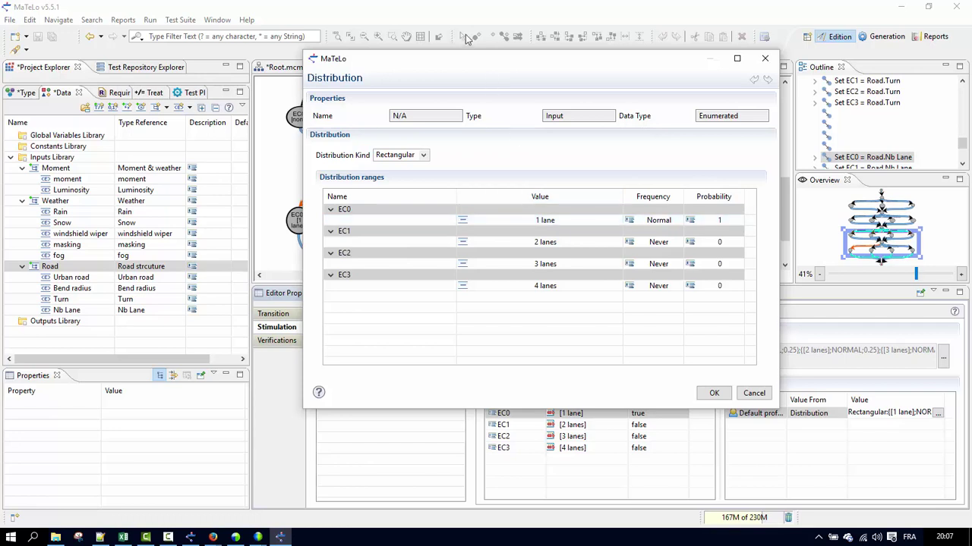
left_click_drag(467, 63, 590, 86)
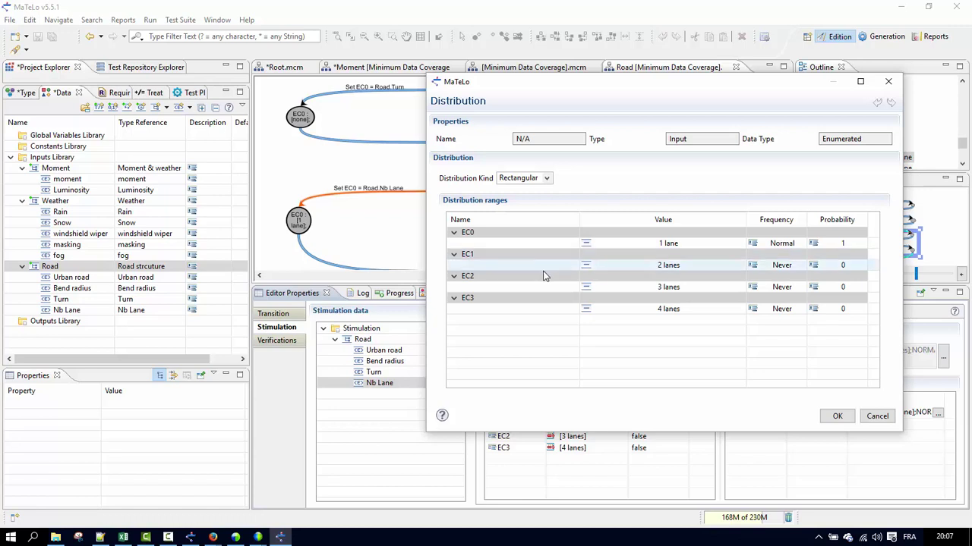
left_click(877, 416)
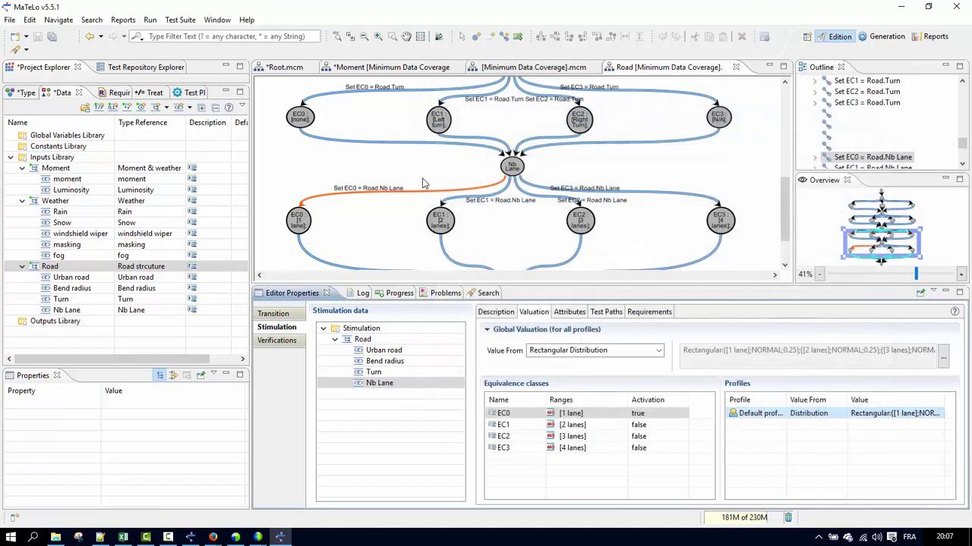
- Switch to GF_vitesse_V4.pdf in the PDF reader and read the summary and first section on the RSGSI sampler's convergence rate
left_click(190, 537)
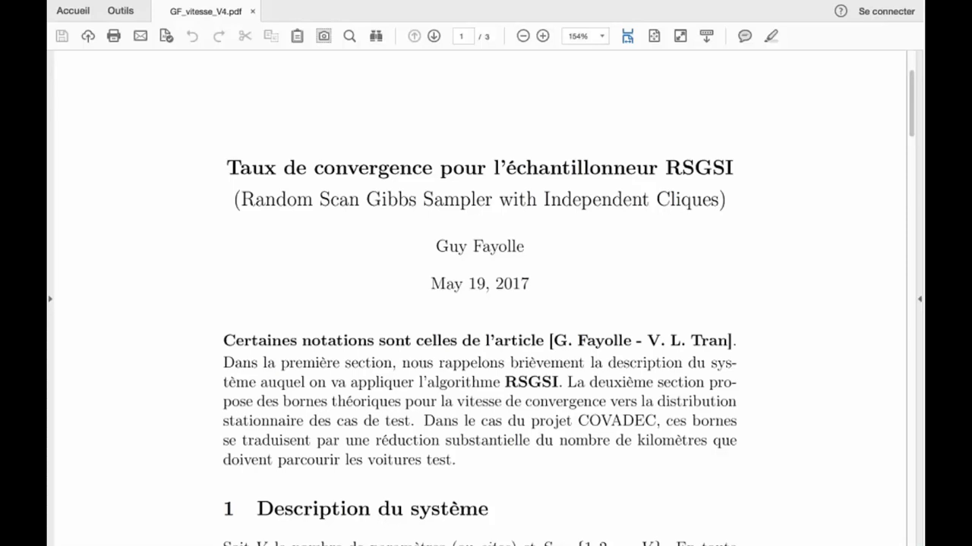
scroll(177, 221, "down", 2)
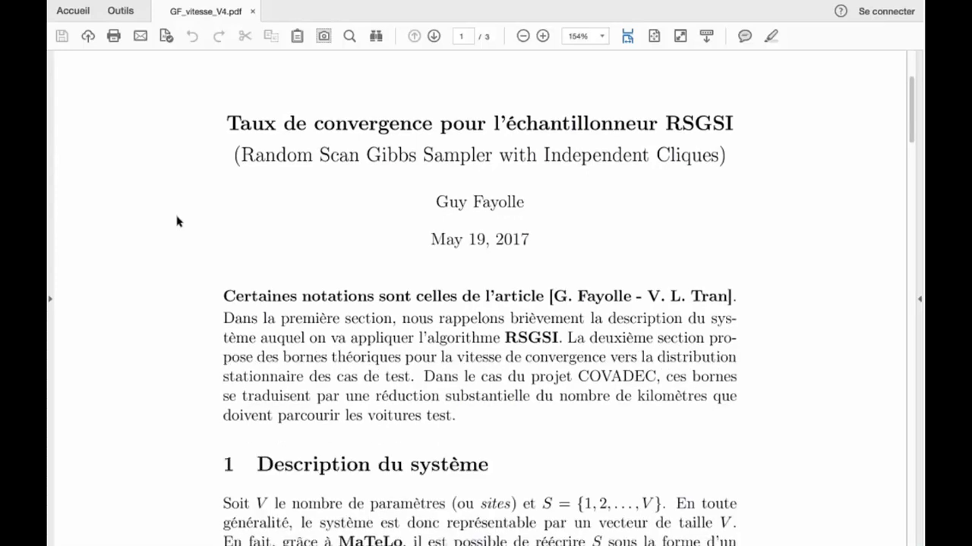
scroll(177, 221, "down", 1)
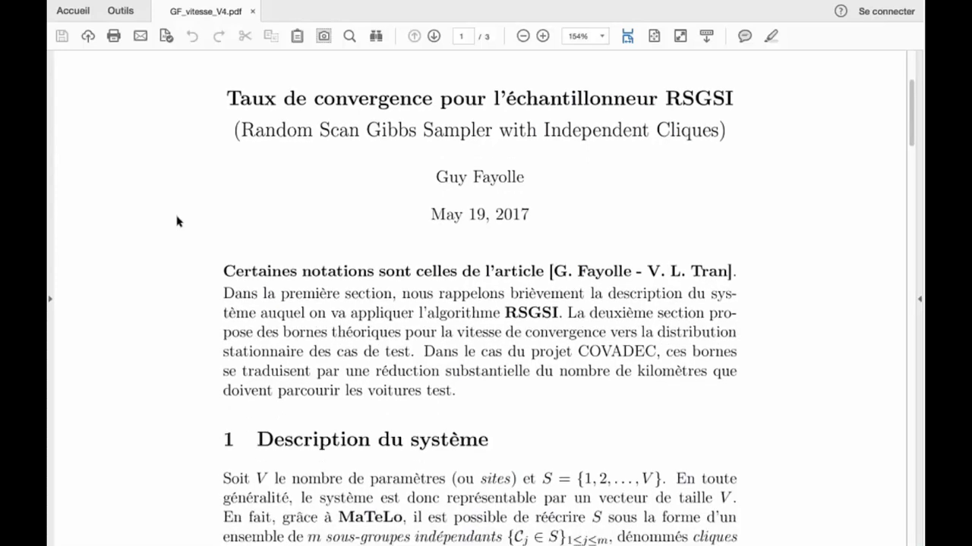